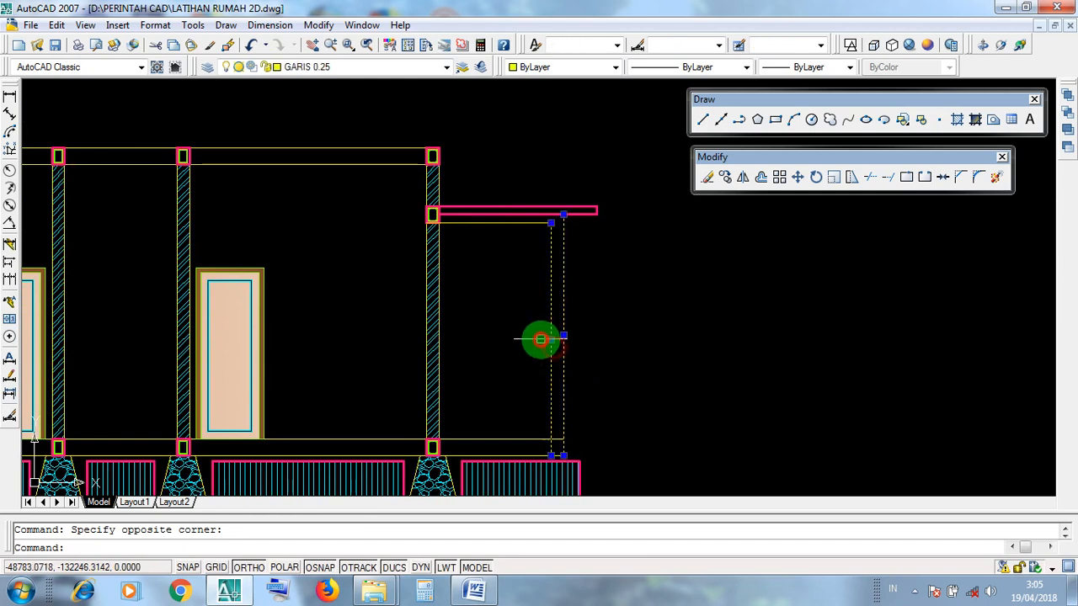
Examine the plain porch column lines and the beam line beneath the canopy slab in the section.
click(524, 222)
scroll(525, 221, up, 3)
middle_drag(527, 220, 527, 362)
click(624, 338)
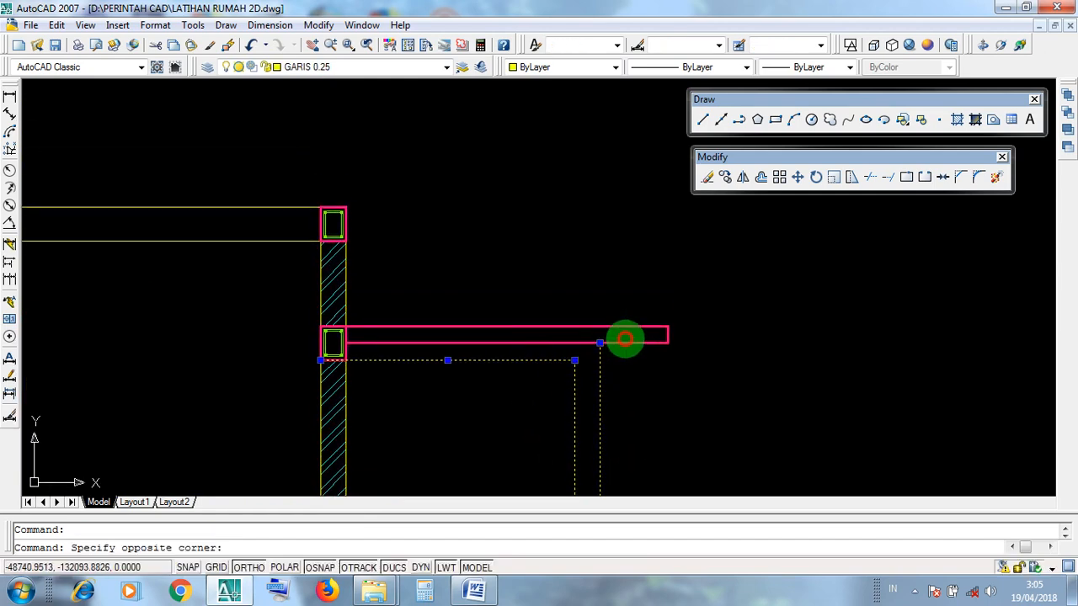
click(626, 340)
key(Escape)
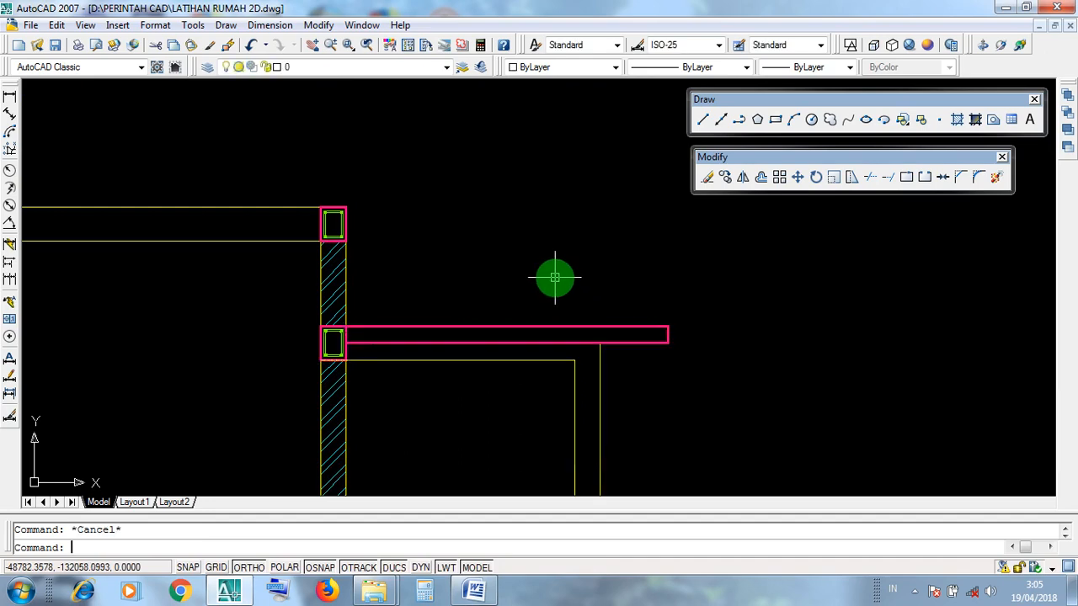
Locate the finished porch column with its dimensioned base in the house section under the title ATAP PELANA TUNGGAL.
scroll(555, 277, down, 4)
middle_drag(620, 301, 535, 393)
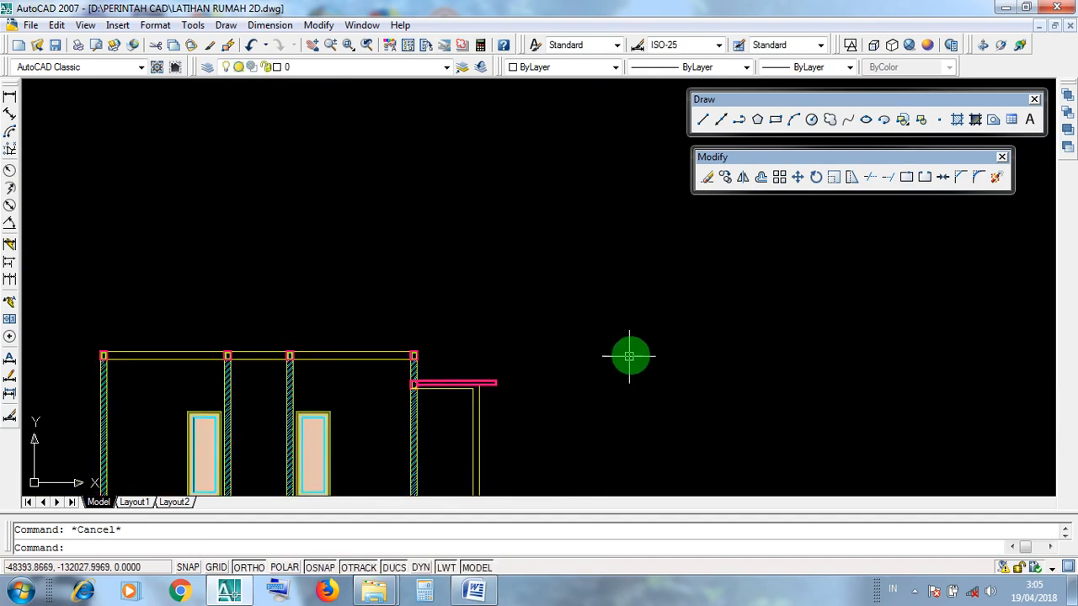
scroll(631, 354, down, 3)
middle_drag(630, 351, 544, 366)
scroll(506, 379, up, 2)
middle_drag(474, 383, 221, 449)
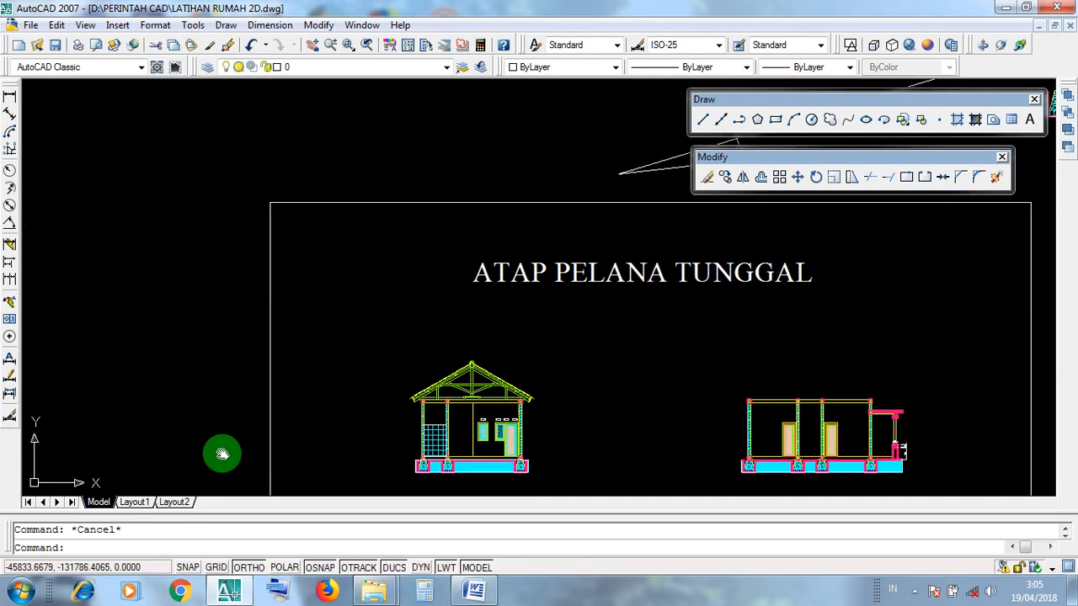
scroll(724, 460, down, 1)
scroll(783, 460, up, 6)
scroll(753, 385, up, 2)
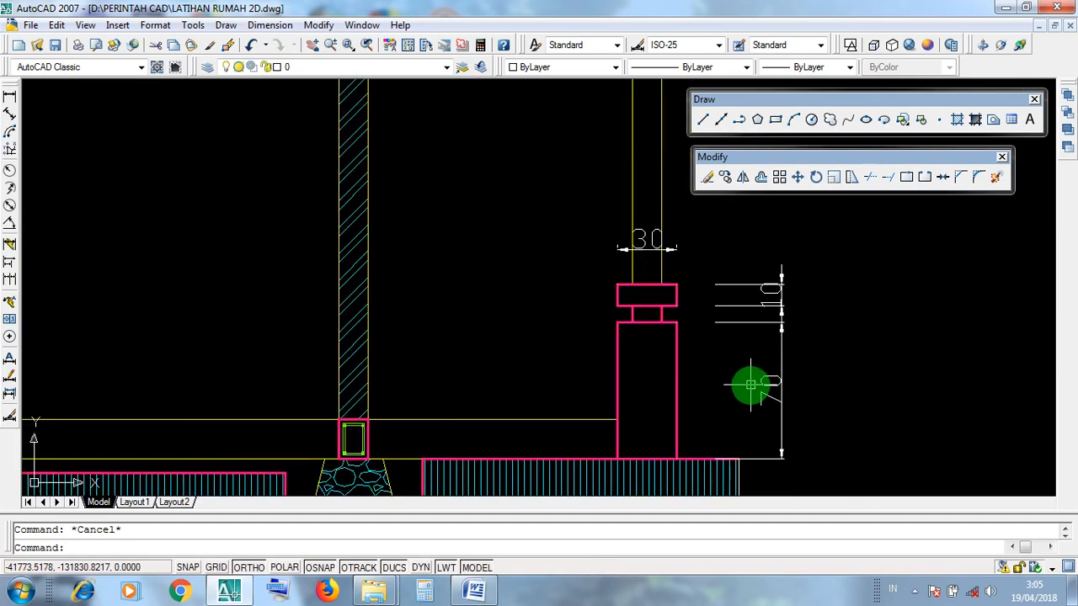
middle_drag(753, 385, 636, 398)
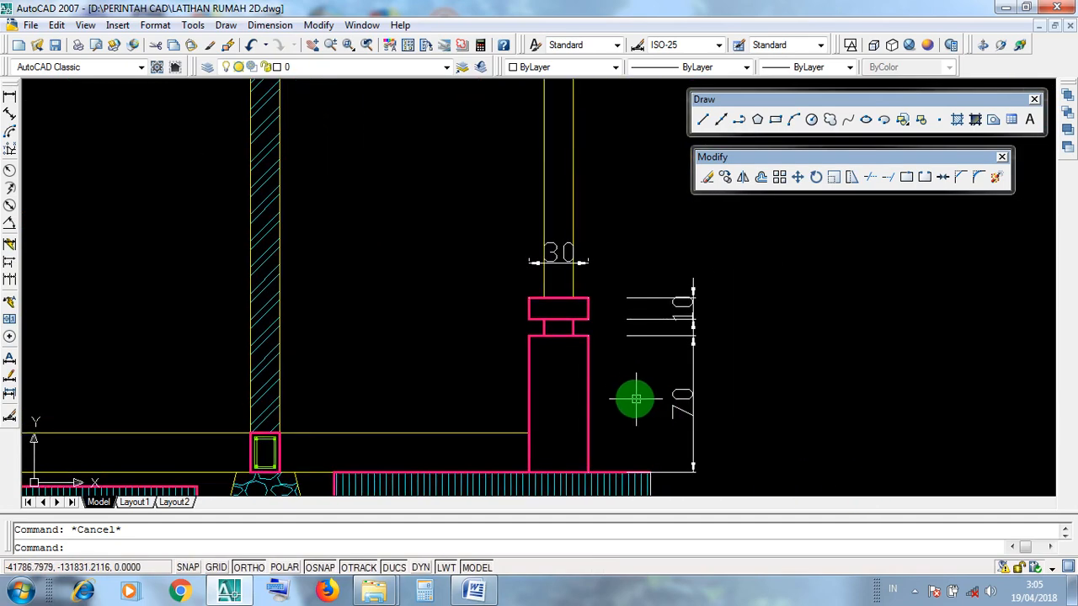
Inspect the rectangles forming the finished porch column's base block, the block above it and the cap near the beam.
click(589, 389)
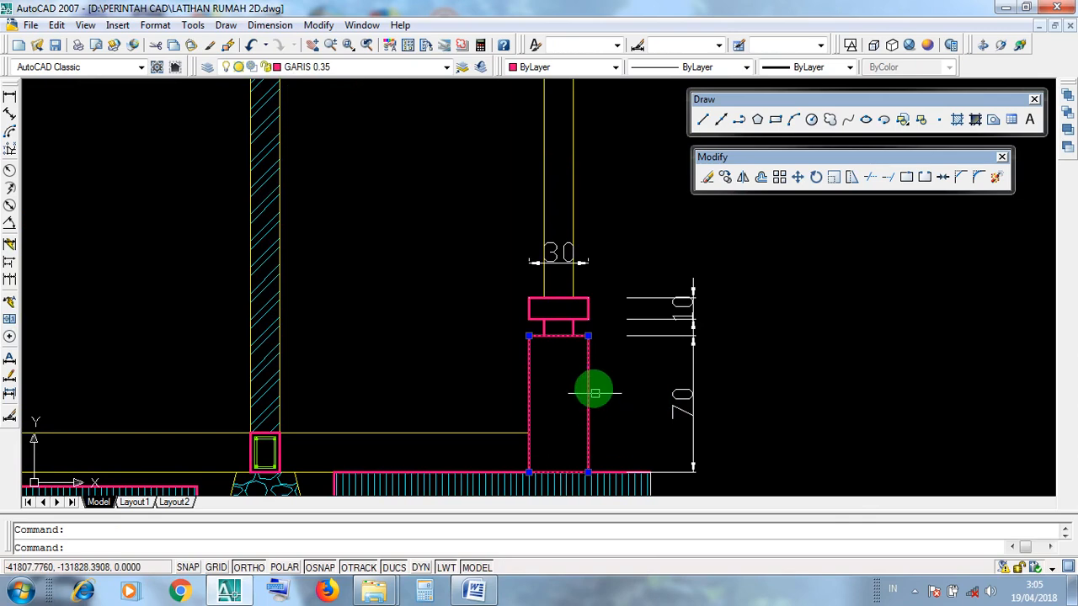
click(587, 318)
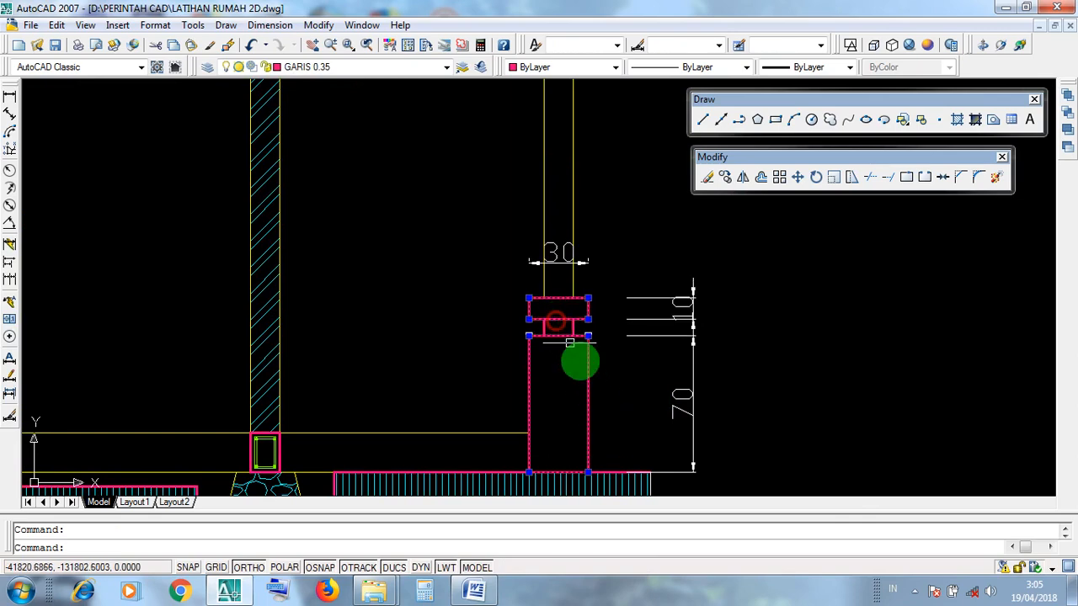
middle_drag(577, 300, 601, 587)
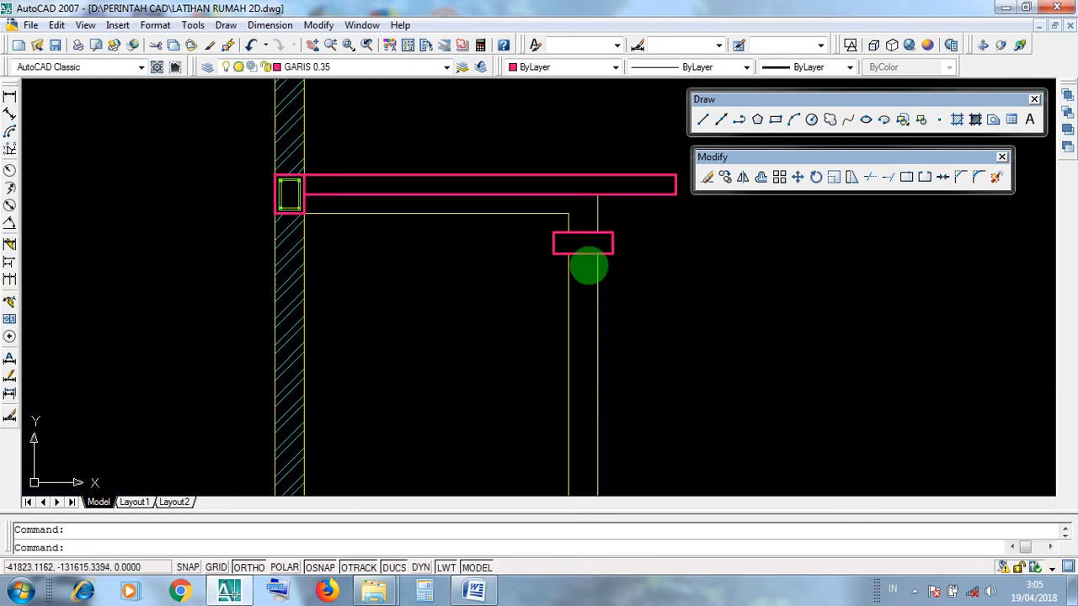
click(587, 250)
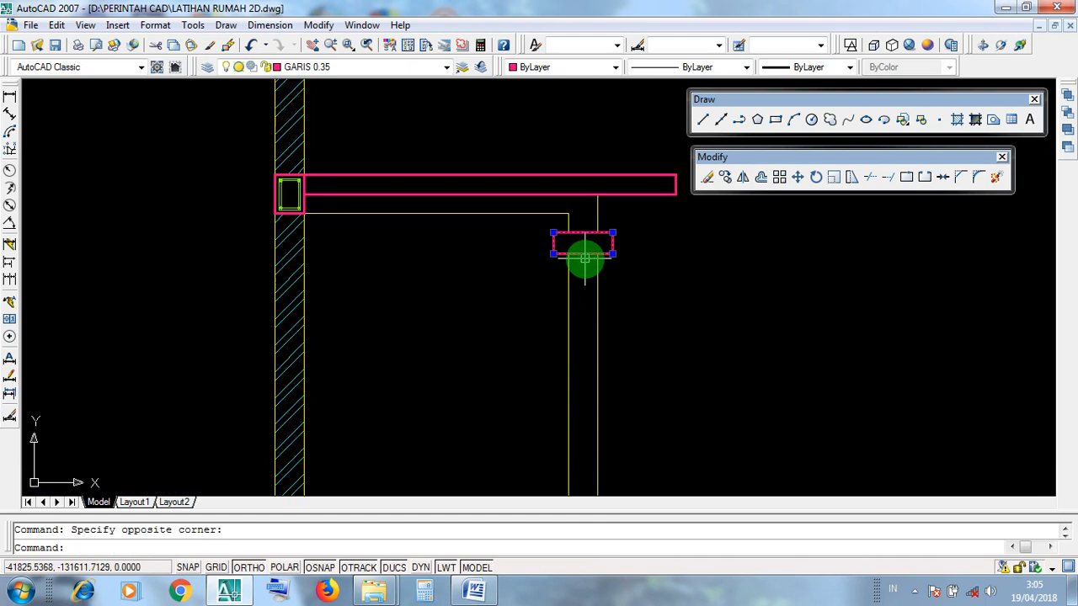
key(Escape)
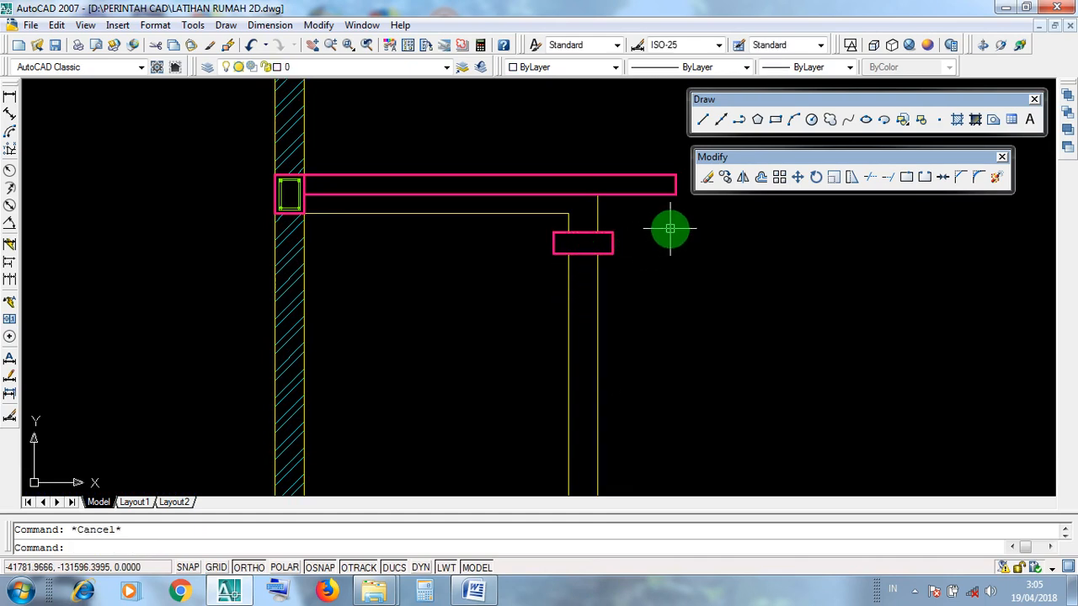
scroll(606, 286, down, 2)
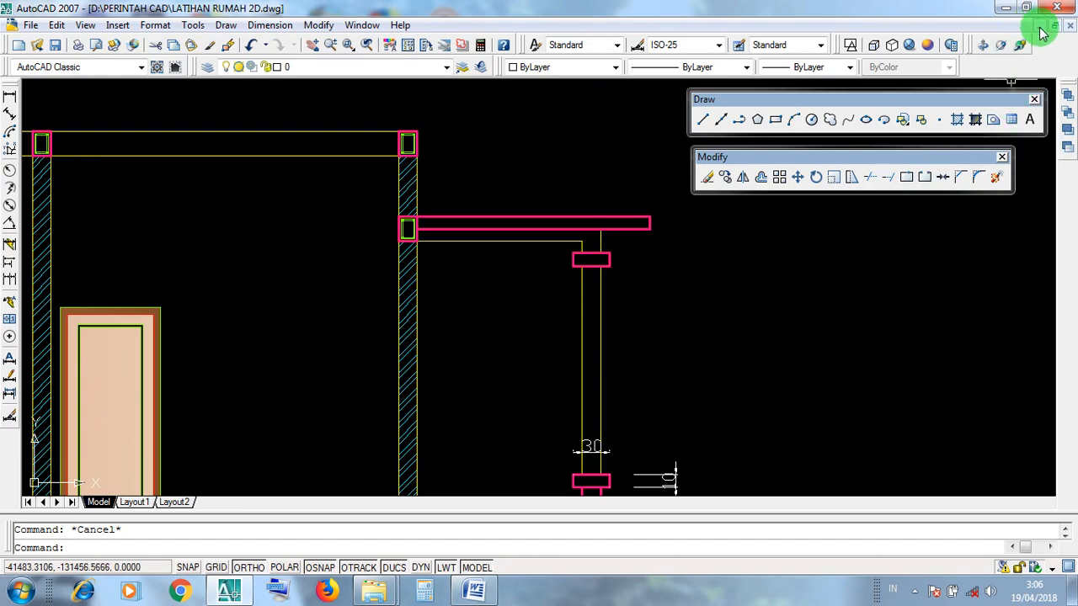
Switch to the drawing 3D DAN LAIN2_recover.dwg and examine the porch column from the canopy beam down to its base.
click(1005, 8)
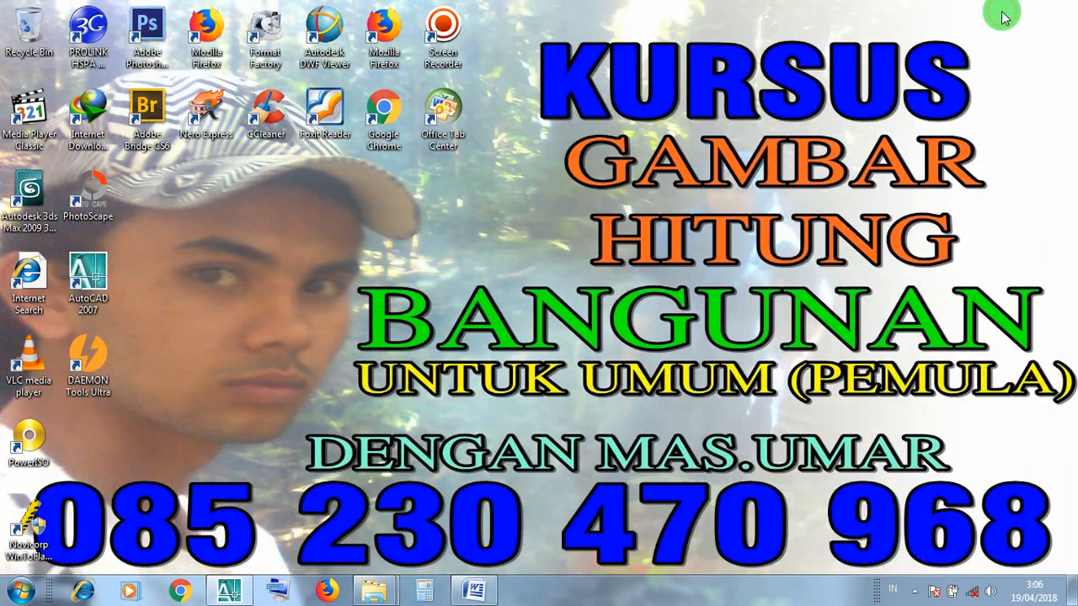
click(233, 593)
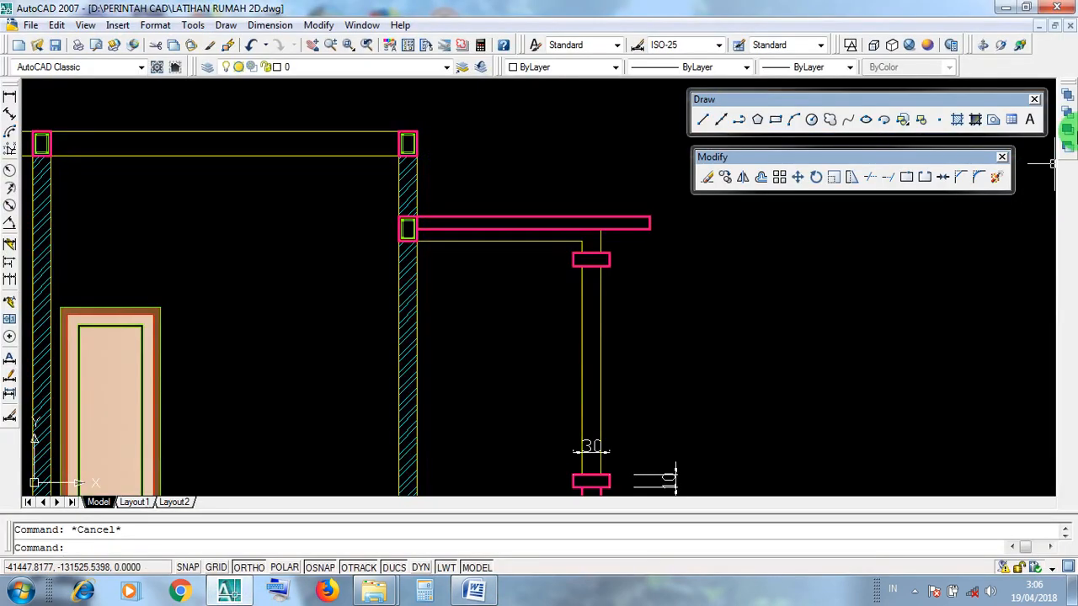
click(1036, 32)
double_click(101, 496)
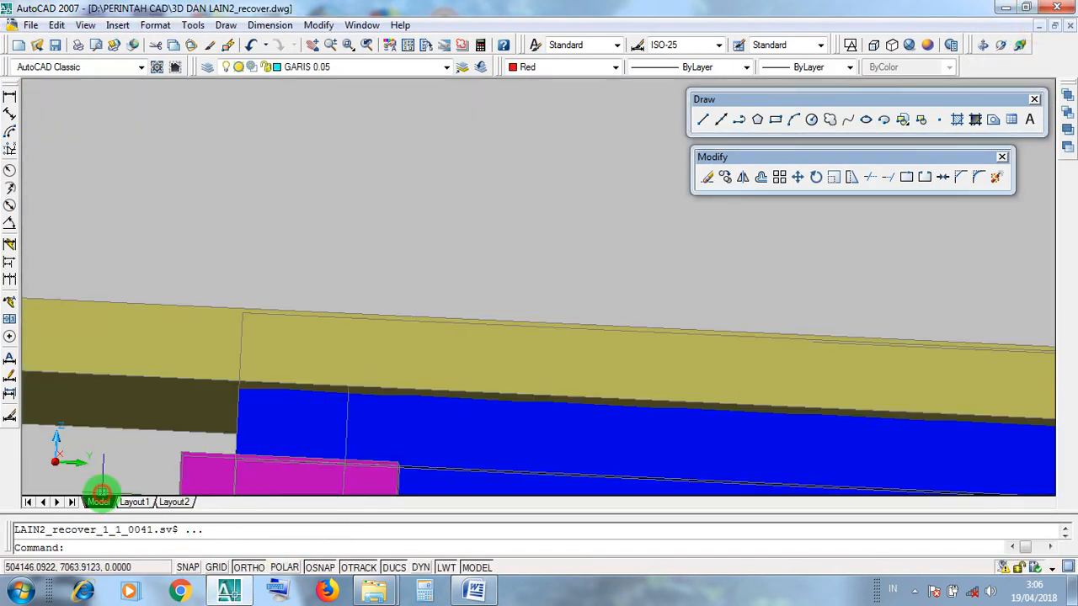
scroll(462, 285, down, 4)
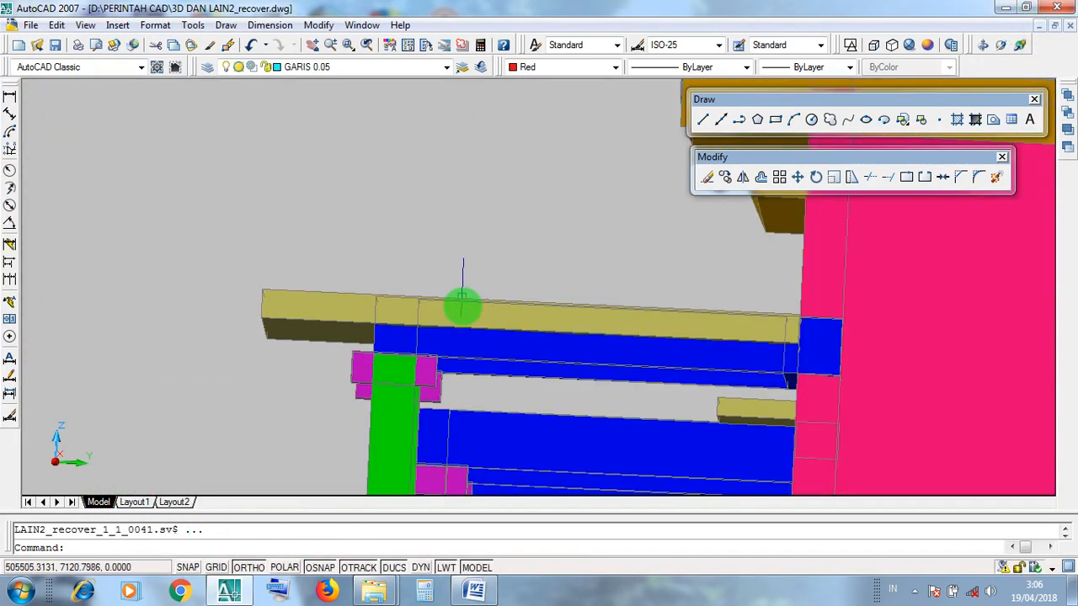
middle_drag(505, 351, 536, 163)
middle_drag(535, 399, 568, 183)
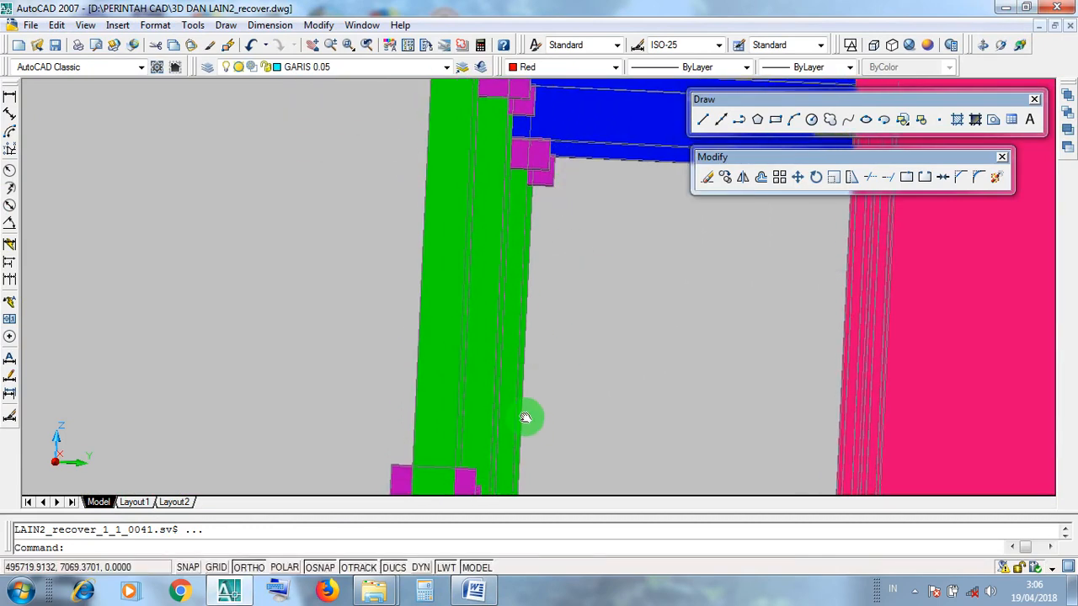
middle_drag(527, 418, 574, 223)
middle_drag(556, 395, 582, 391)
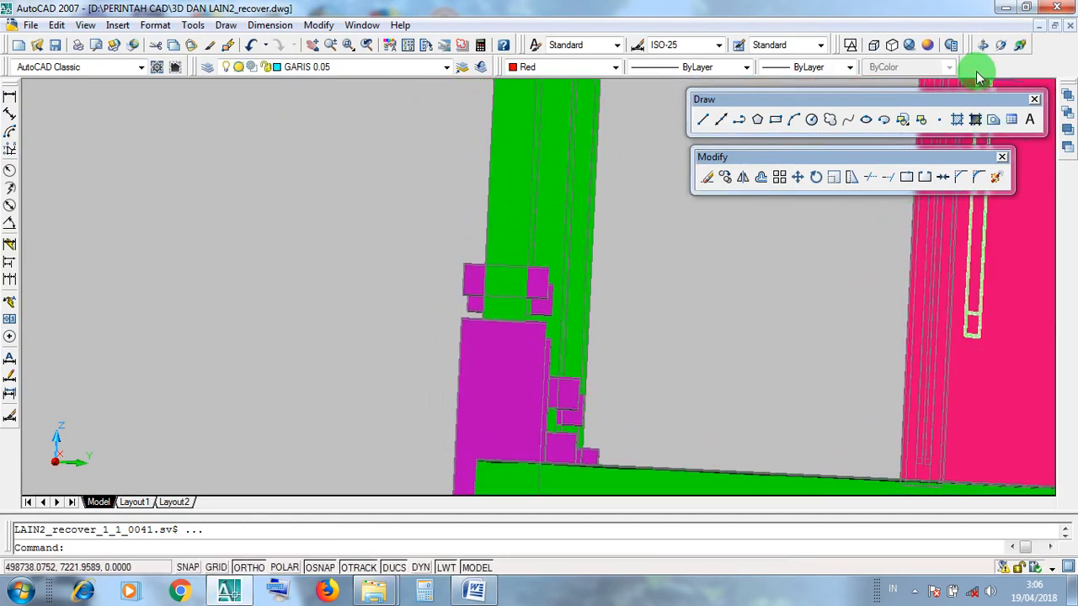
Orbit the 3D house model in the Realistic visual style to examine the porch column bases from several angles.
click(1001, 52)
drag(590, 335, 470, 363)
click(908, 46)
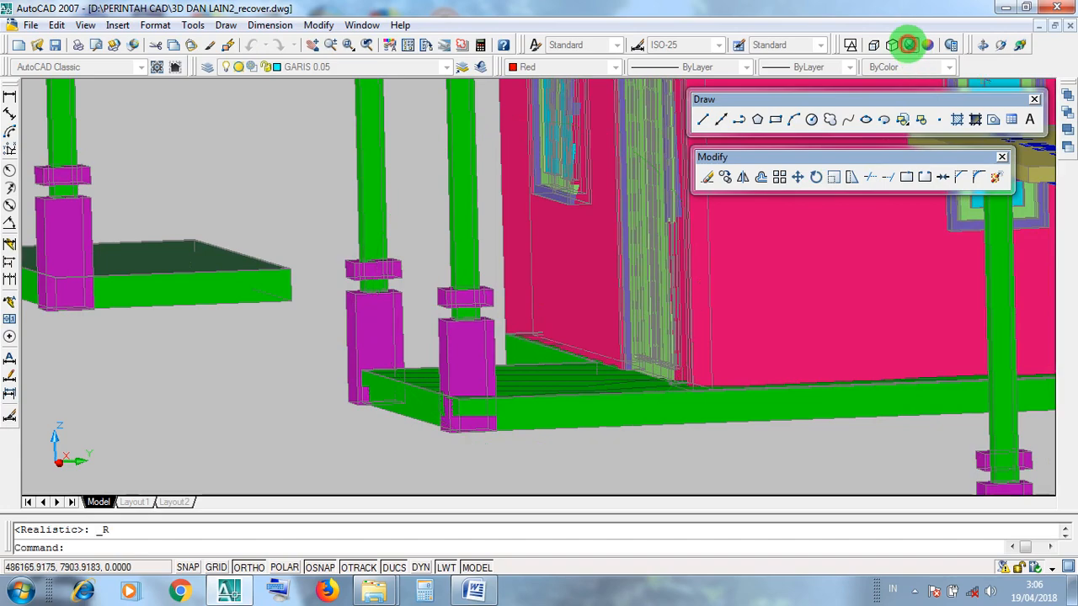
click(851, 45)
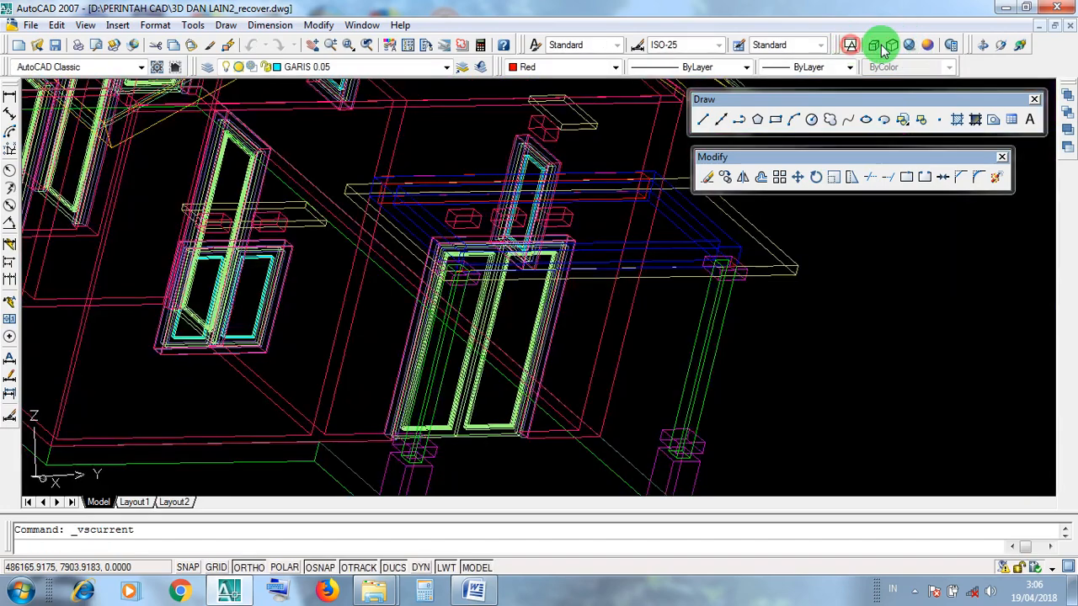
click(909, 45)
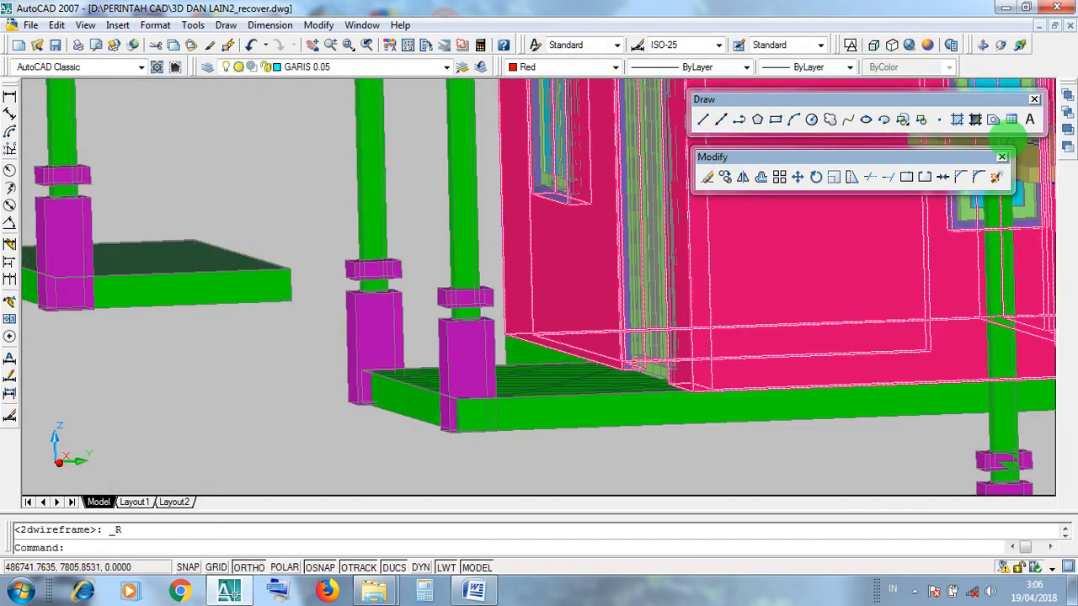
click(997, 51)
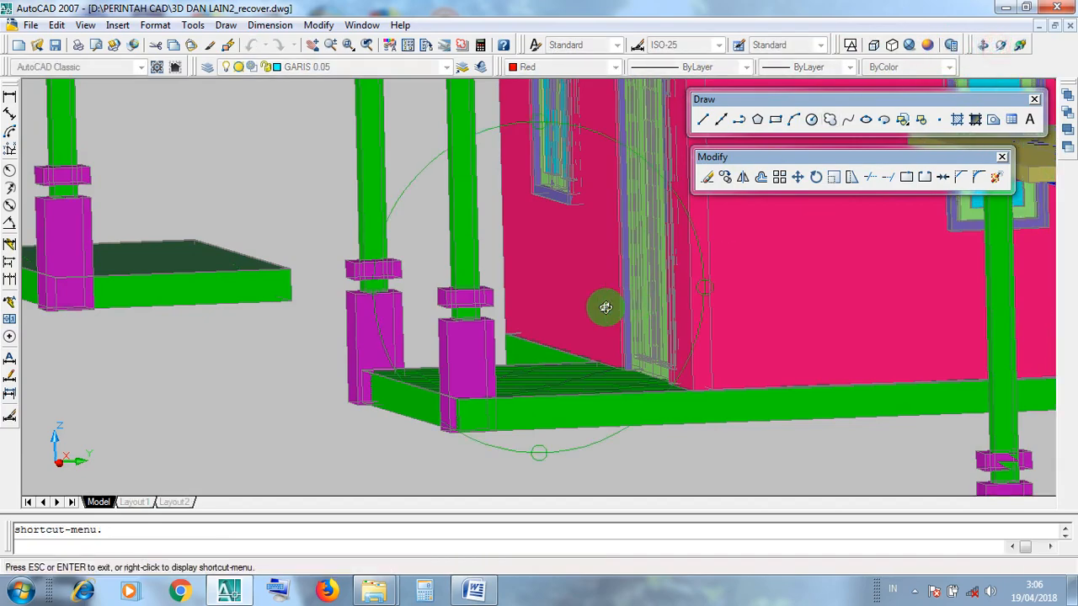
mouse_move(606, 305)
mouse_down()
mouse_move(587, 308)
mouse_move(650, 313)
mouse_move(589, 305)
mouse_move(587, 339)
mouse_move(599, 323)
mouse_up()
scroll(656, 376, up, 4)
scroll(608, 301, down, 3)
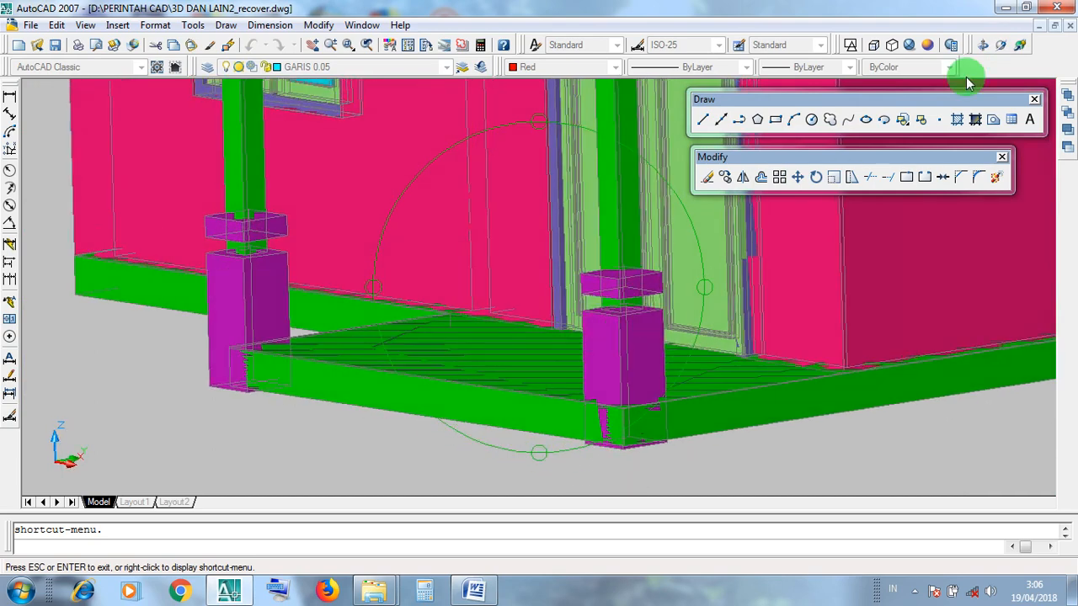
Return to the drawing LATIHAN RUMAH 2D.dwg and view the dimensioned porch column base up close.
click(1037, 29)
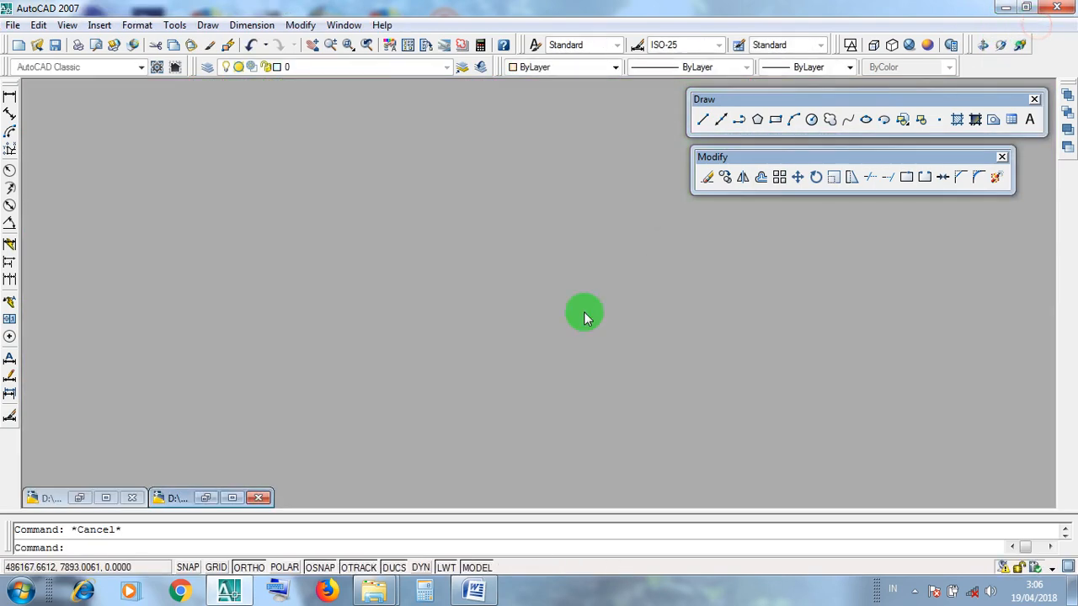
click(236, 497)
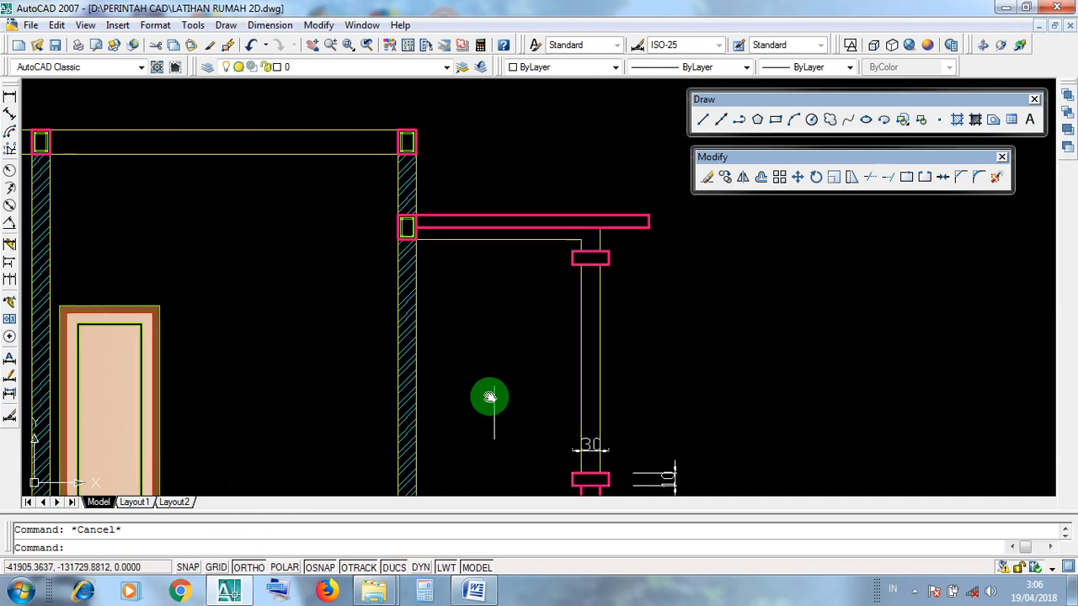
scroll(494, 296, up, 2)
scroll(598, 399, up, 3)
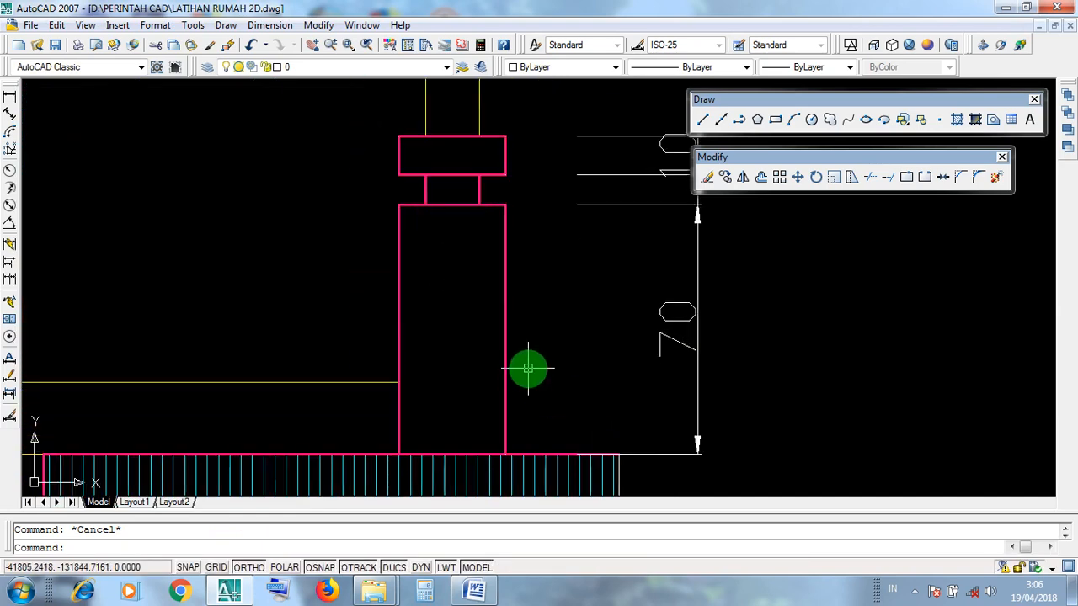
middle_drag(525, 368, 531, 390)
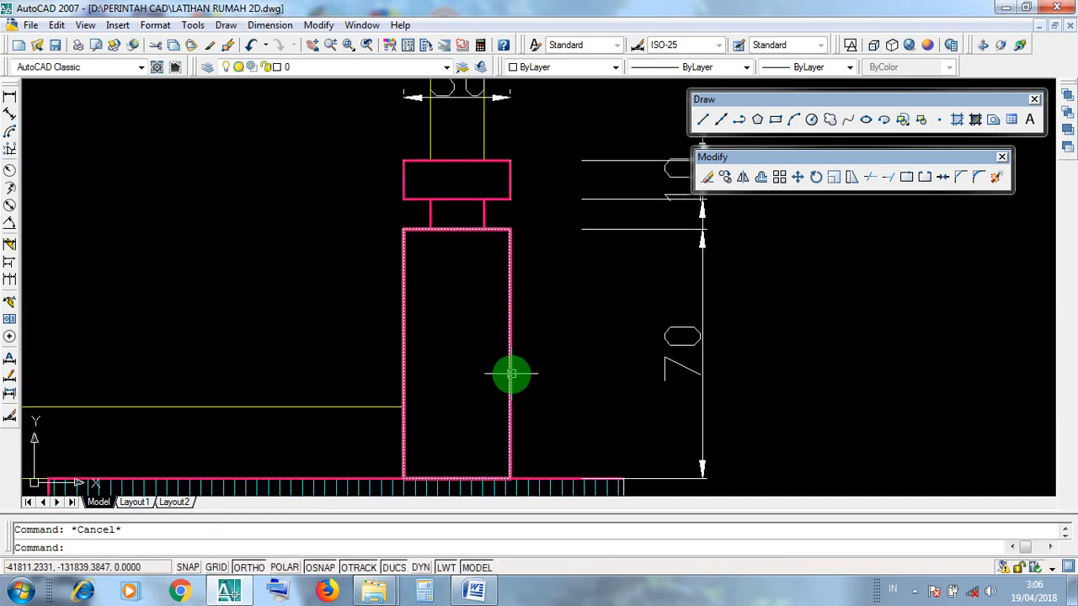
Check the height of the column's lower base block against its vertical dimension, from bottom corner to top corner.
click(511, 374)
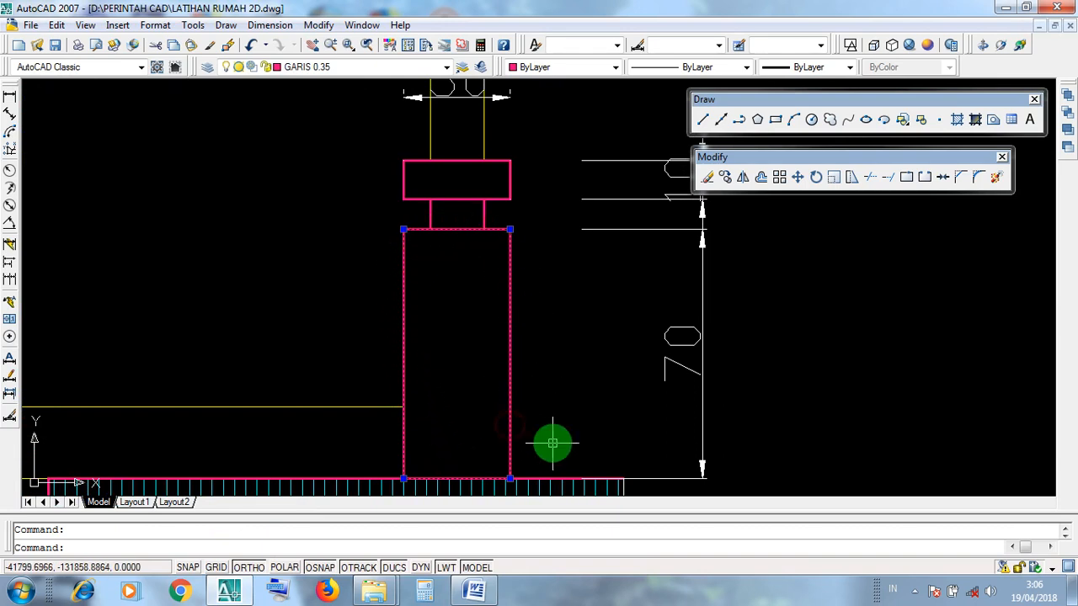
middle_drag(681, 370, 526, 383)
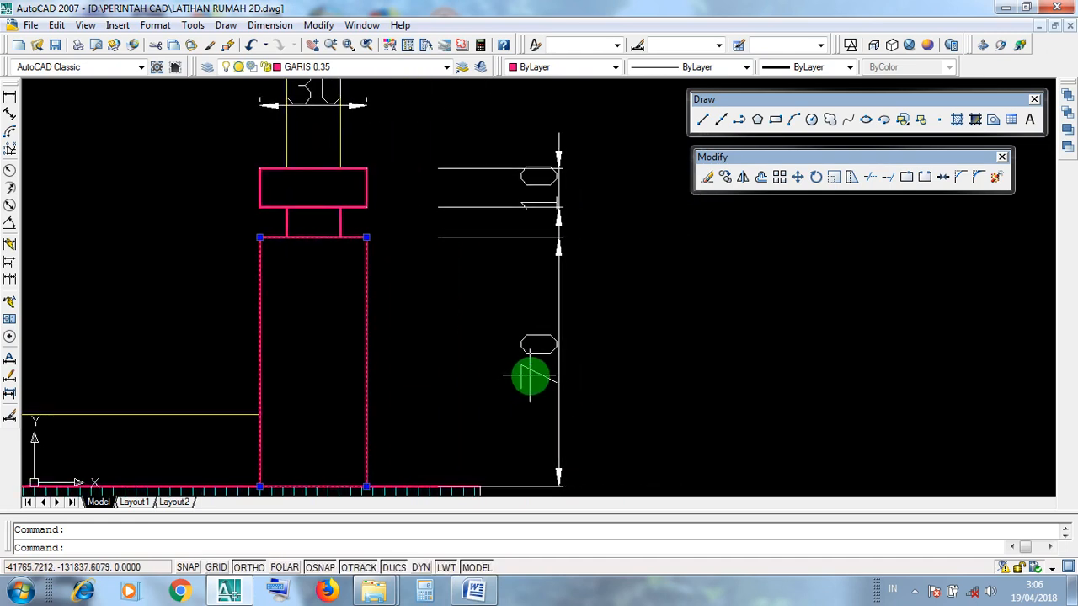
click(525, 380)
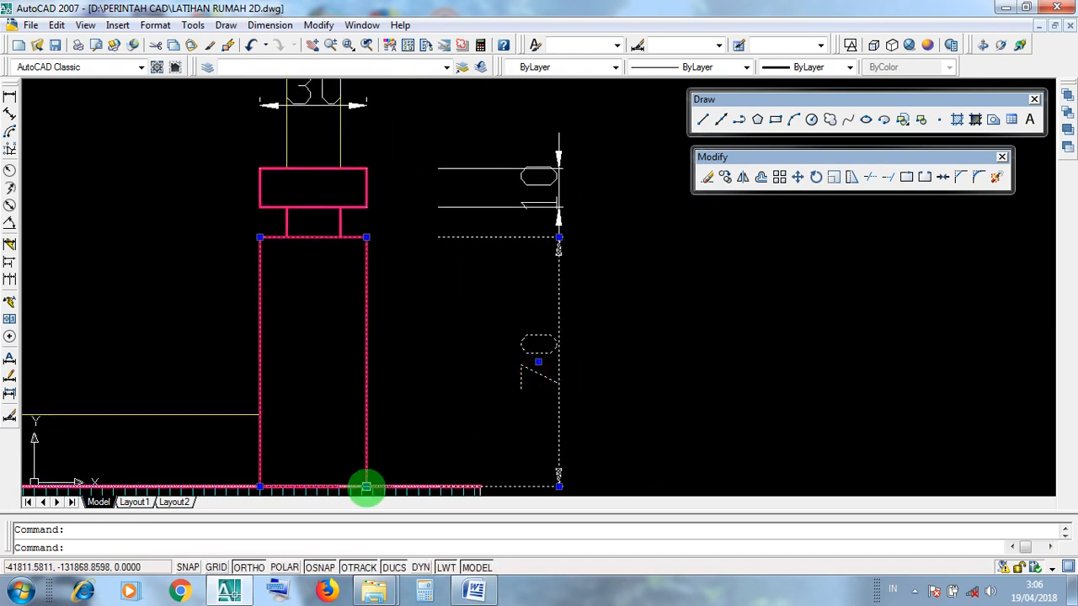
click(366, 487)
key(Escape)
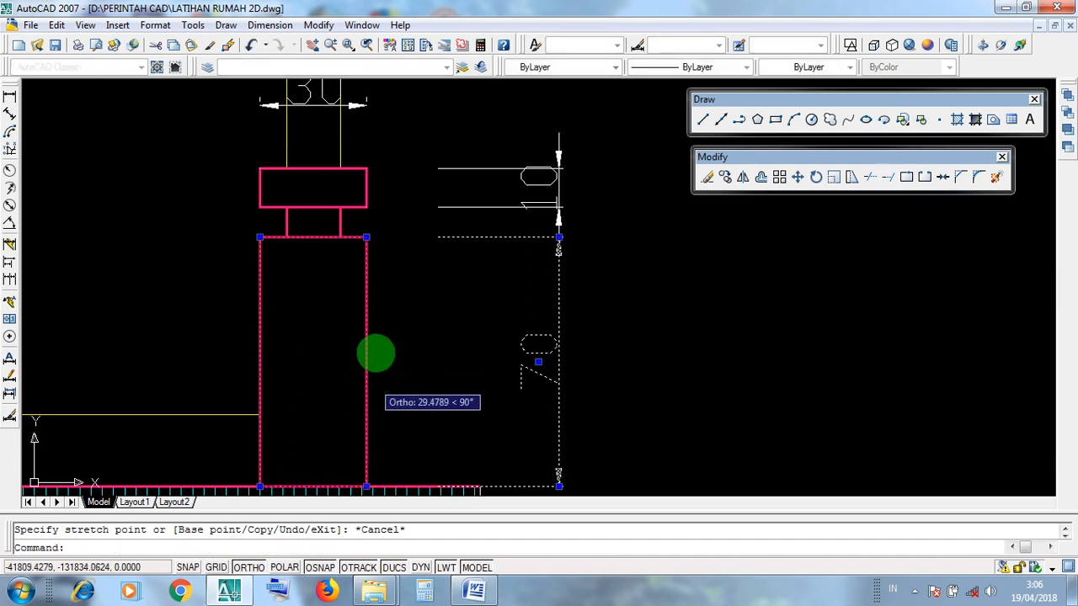
click(366, 237)
key(Escape)
middle_drag(378, 277, 440, 373)
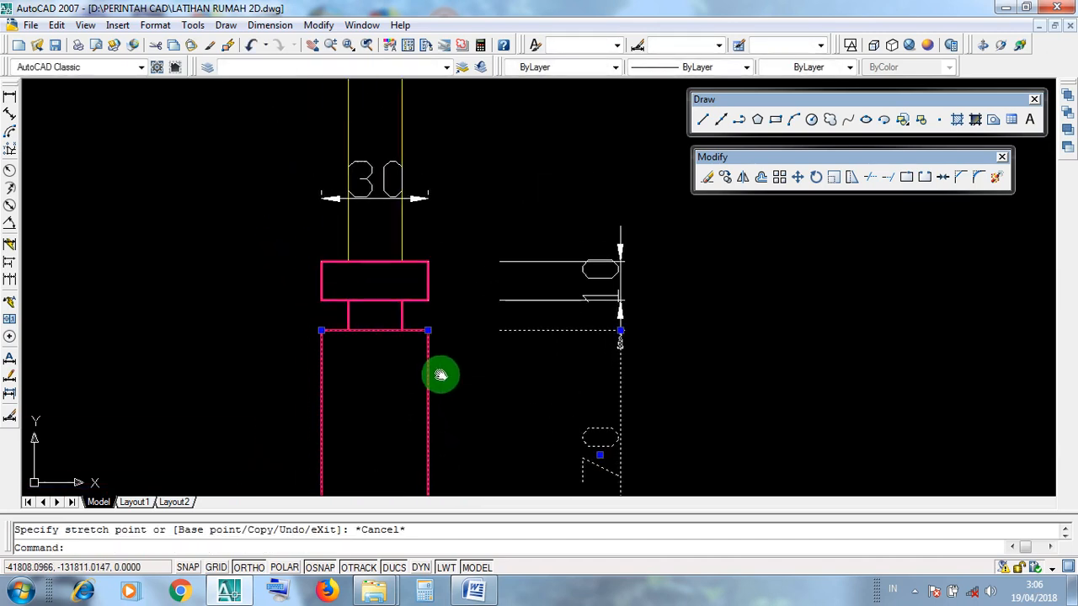
key(Escape)
Check the width of the column's base blocks against the horizontal dimension above them.
click(323, 331)
click(428, 331)
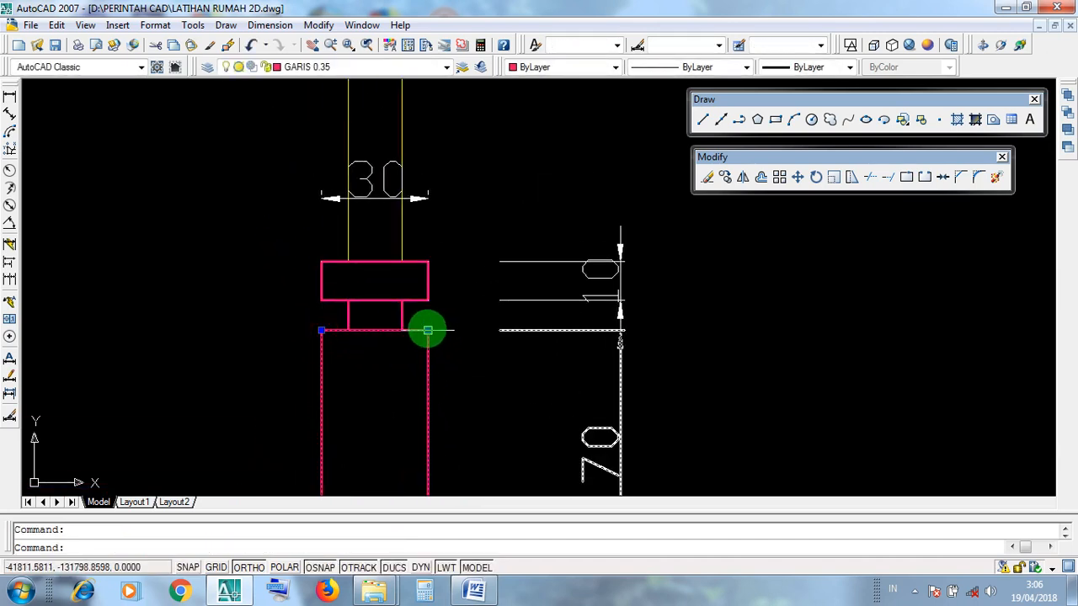
key(Escape)
click(385, 199)
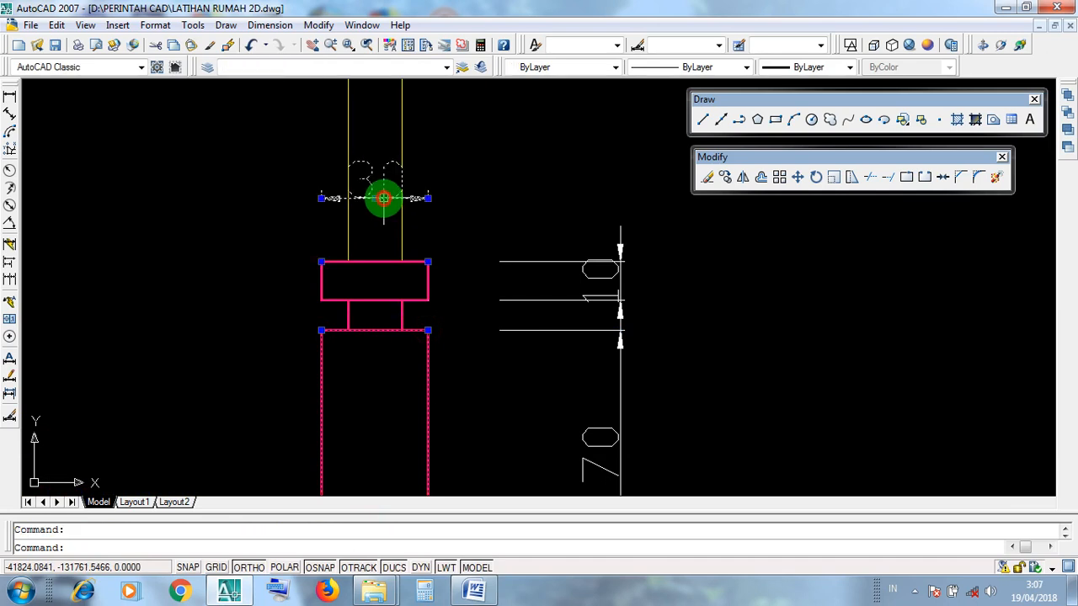
click(424, 267)
key(Escape)
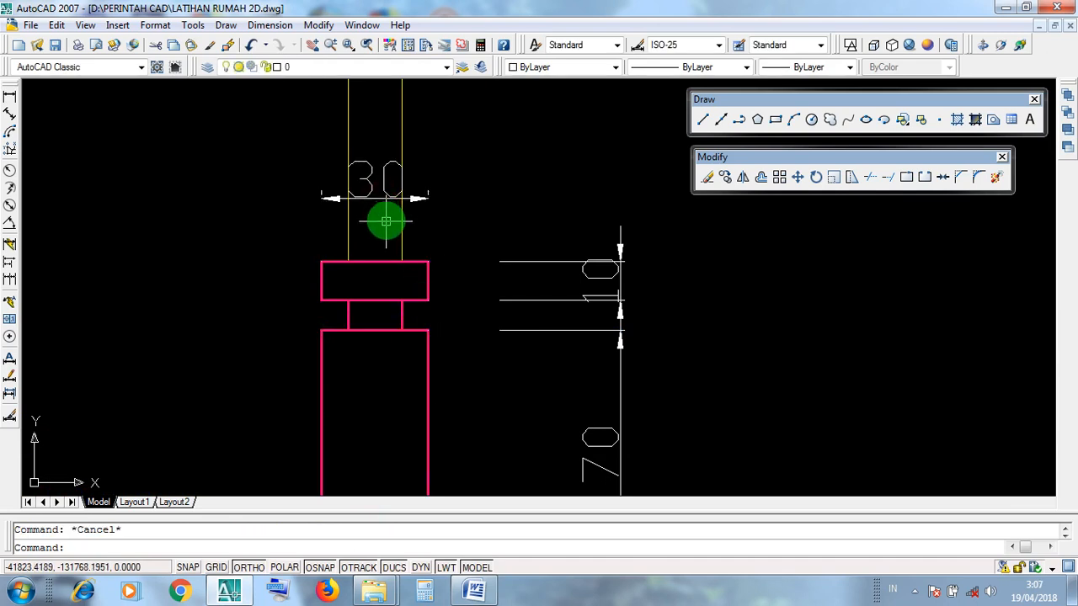
Examine the column's lower base block together with its width and height dimensions, then clear the selection.
scroll(386, 221, down, 2)
click(423, 371)
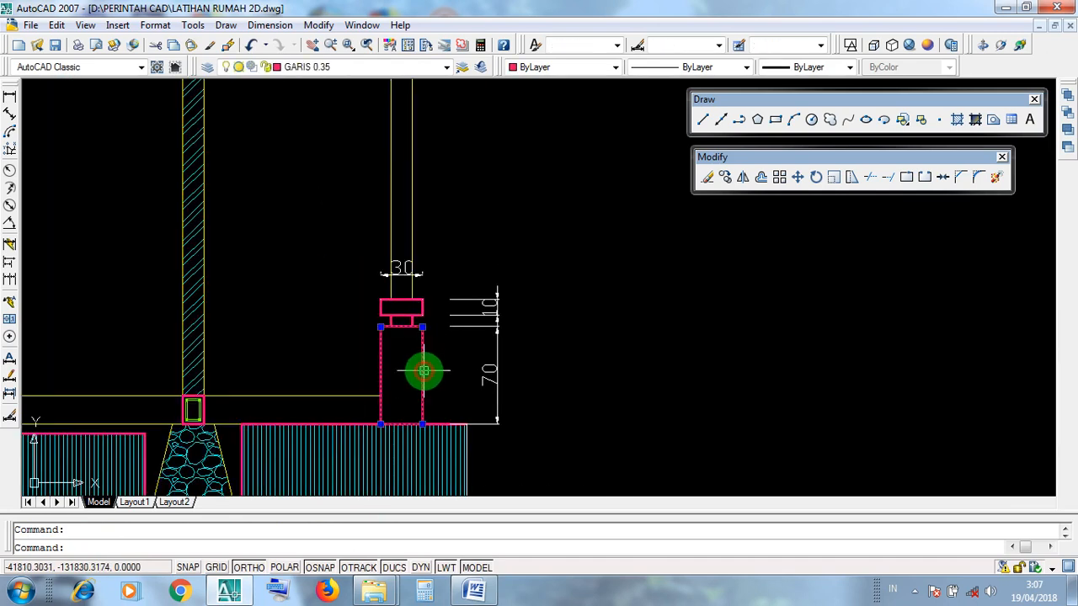
scroll(423, 370, up, 3)
middle_drag(489, 360, 487, 383)
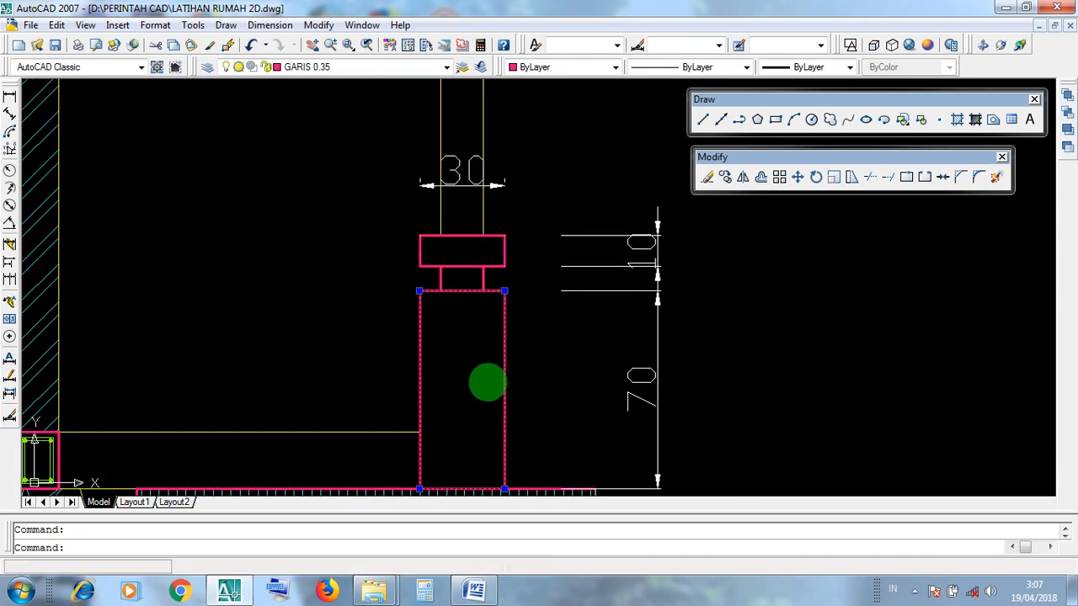
key(Escape)
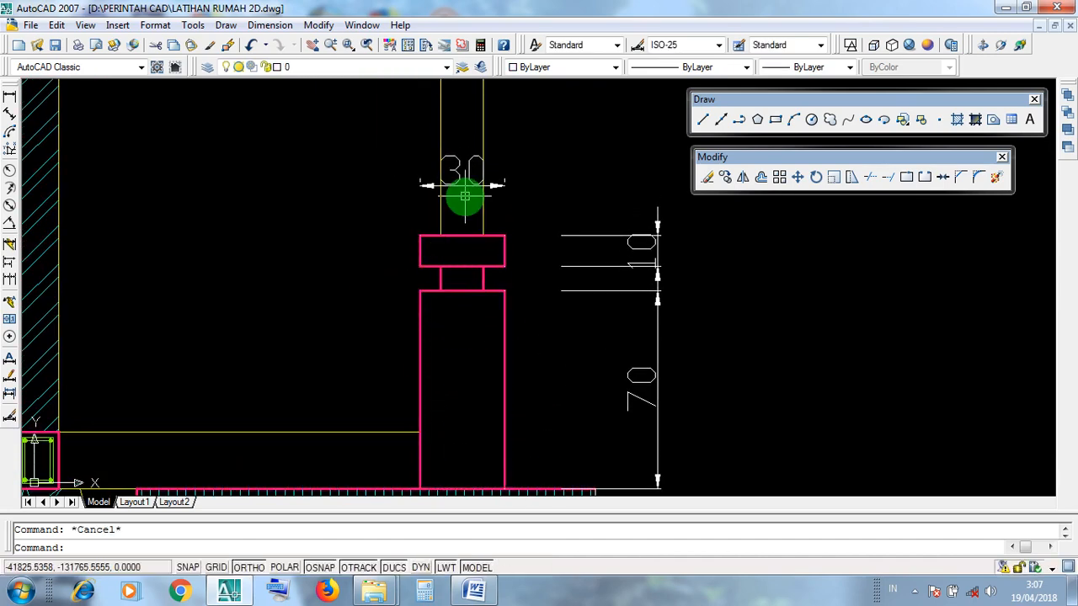
click(462, 185)
key(Escape)
click(560, 381)
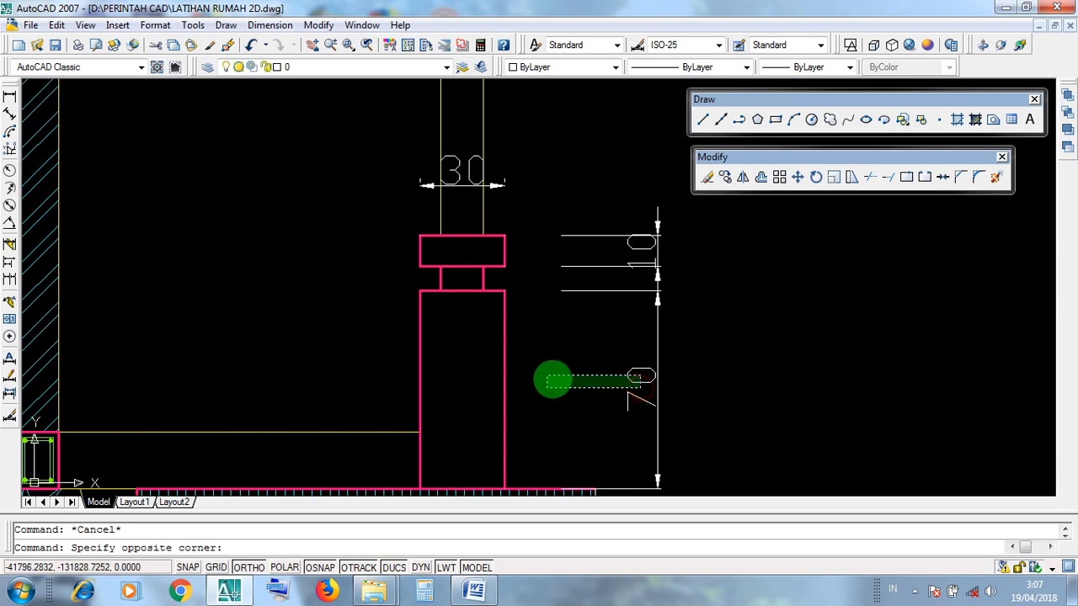
key(Escape)
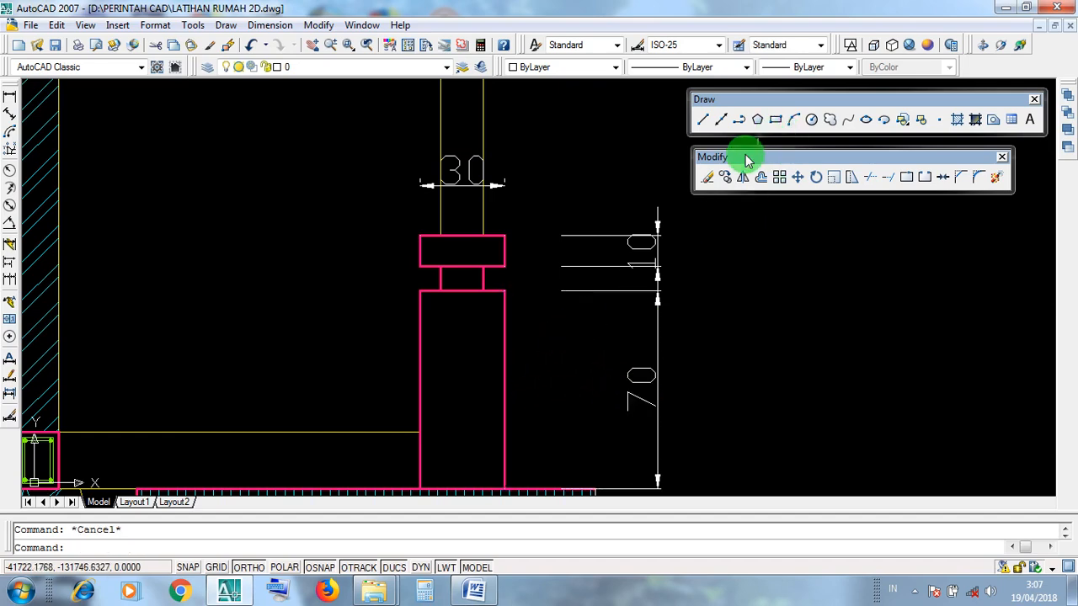
Locate the plain porch column in the house section under ATAP PERISAI TUNGGAL and view its foot up close.
scroll(634, 272, down, 7)
scroll(635, 272, down, 4)
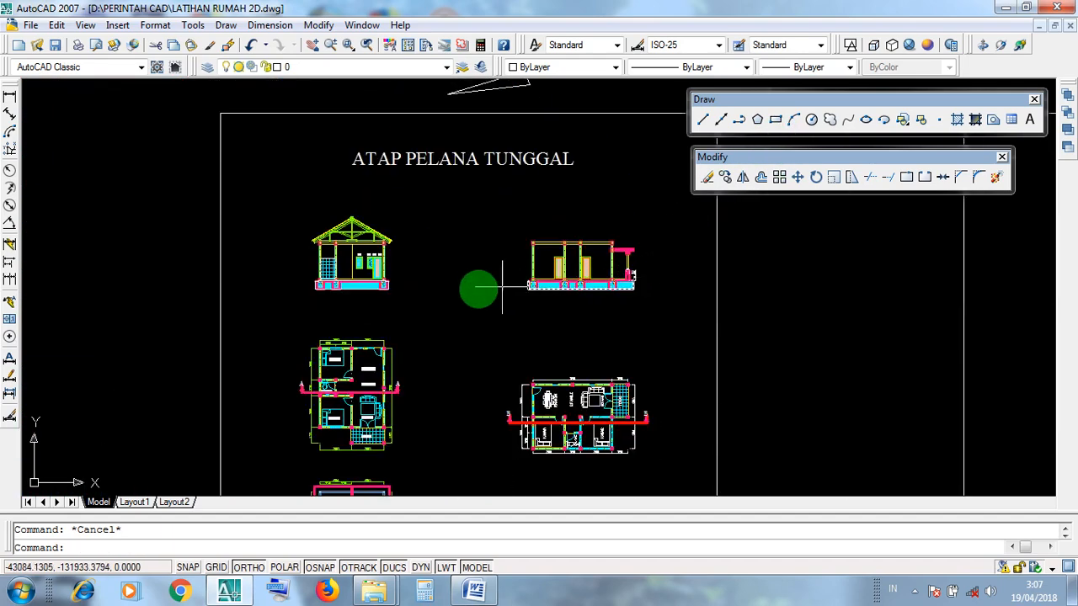
mouse_move(397, 292)
middle_down()
mouse_move(568, 436)
mouse_move(849, 304)
middle_up()
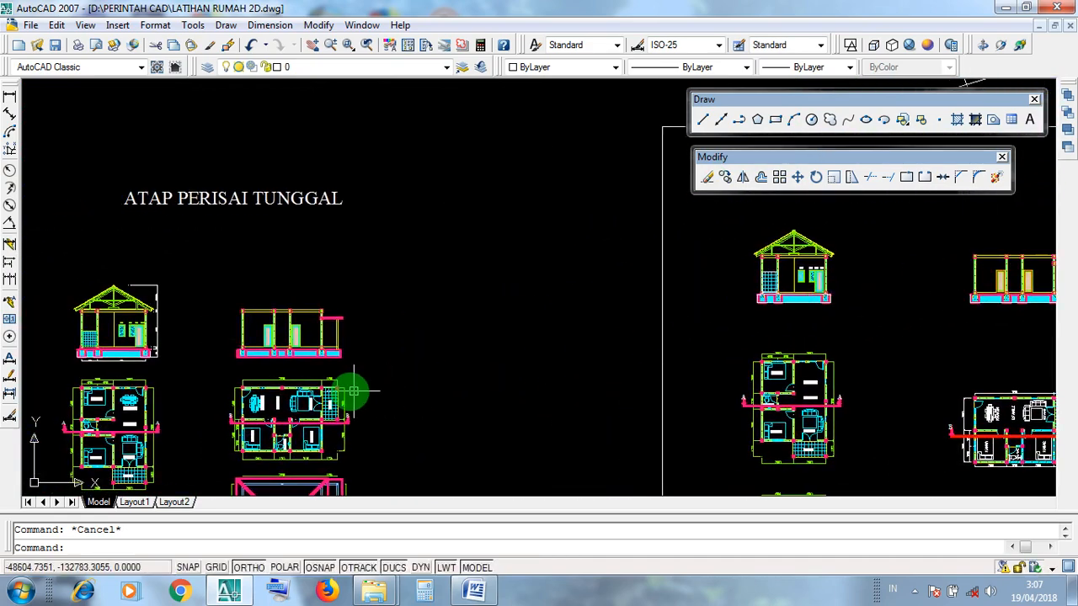
scroll(342, 306, up, 6)
middle_drag(543, 303, 601, 361)
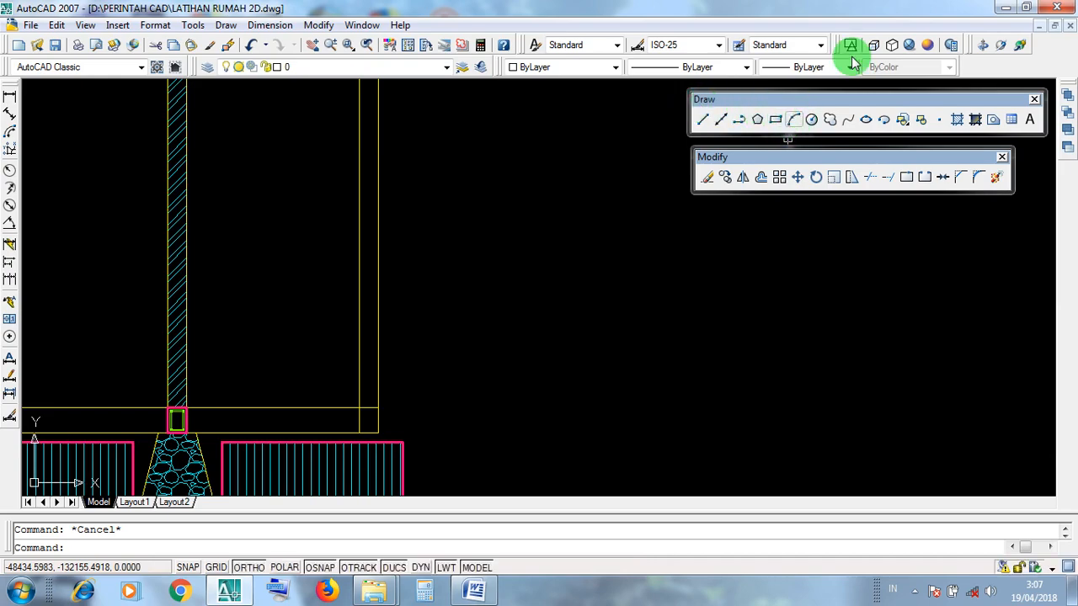
Switch to the Word document RECTANGLE and read the CARA 1 instructions for drawing a rectangle by the @ formula.
click(1015, 11)
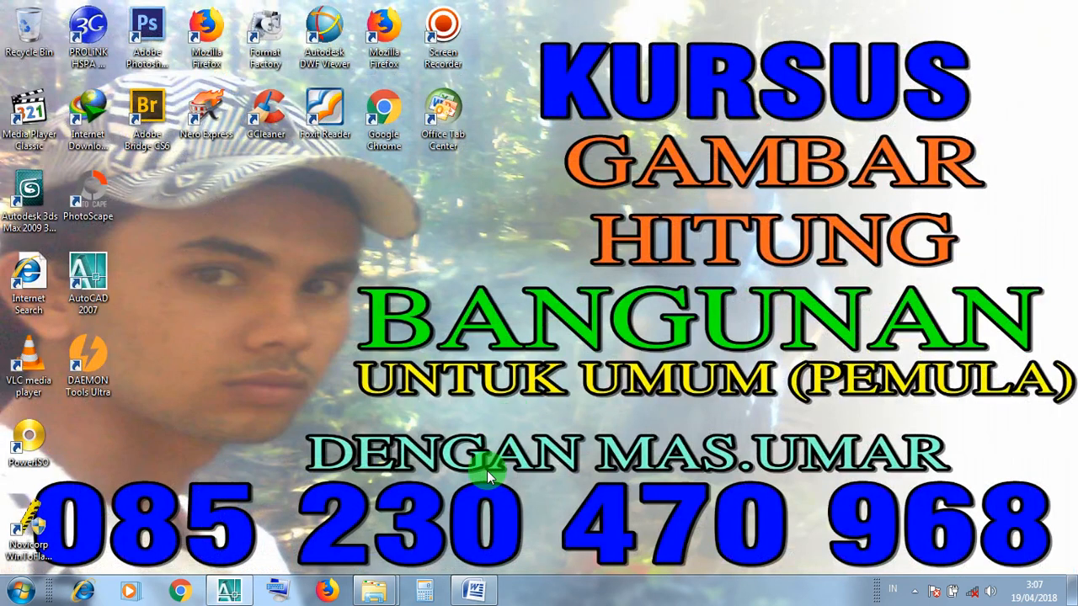
click(476, 592)
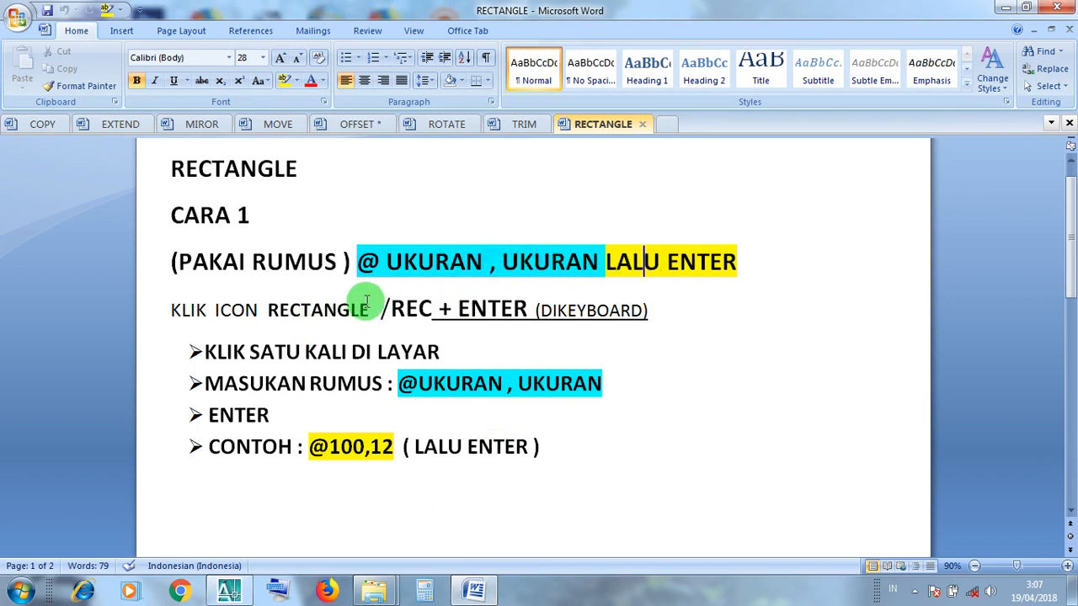
drag(377, 308, 183, 308)
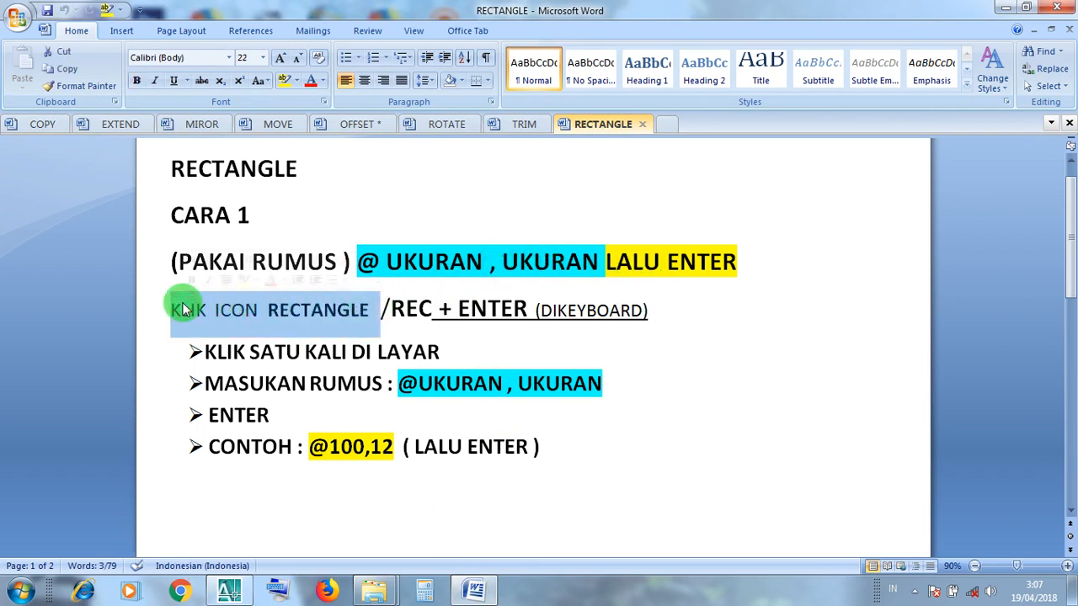
click(448, 308)
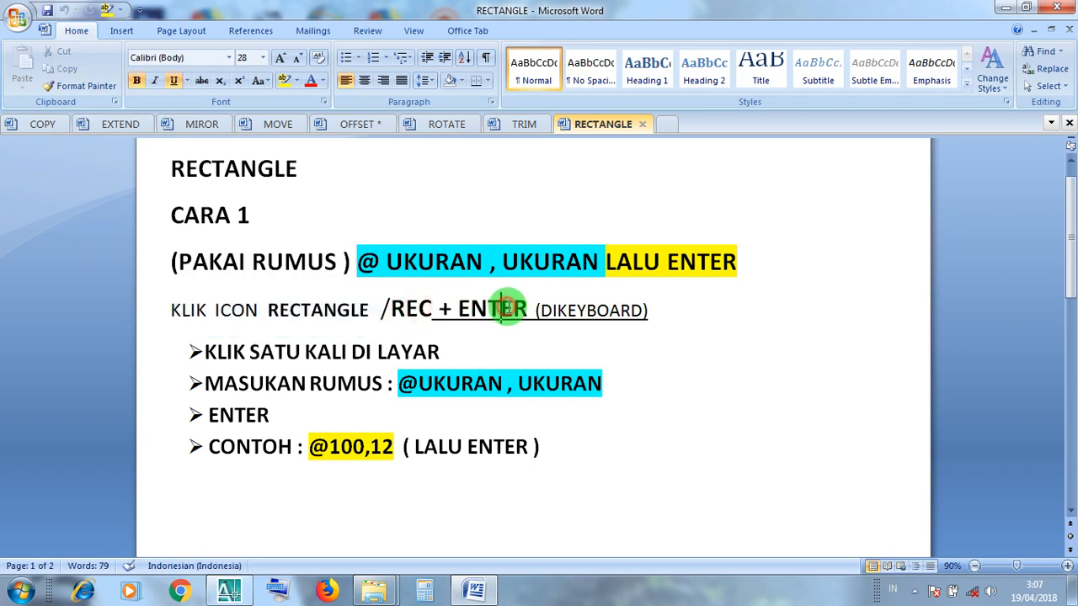
click(587, 311)
click(310, 347)
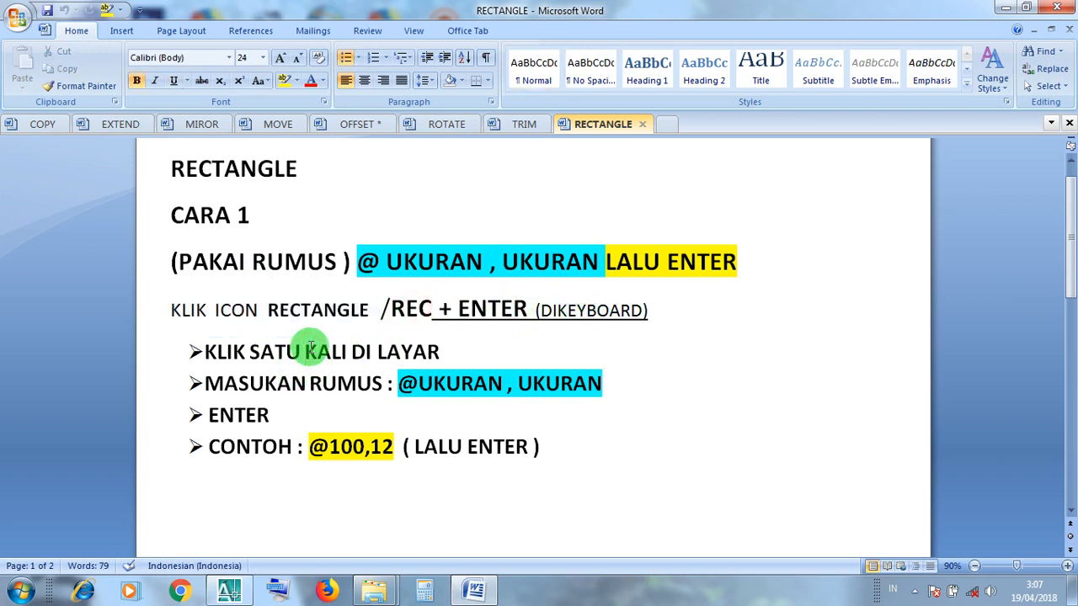
click(474, 384)
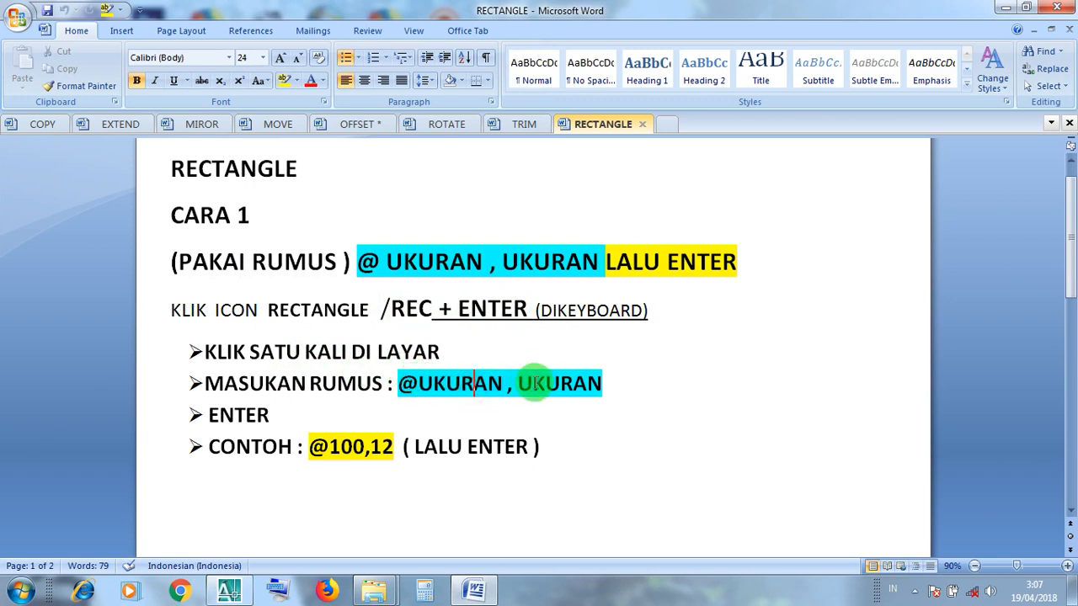
click(245, 416)
drag(364, 446, 330, 447)
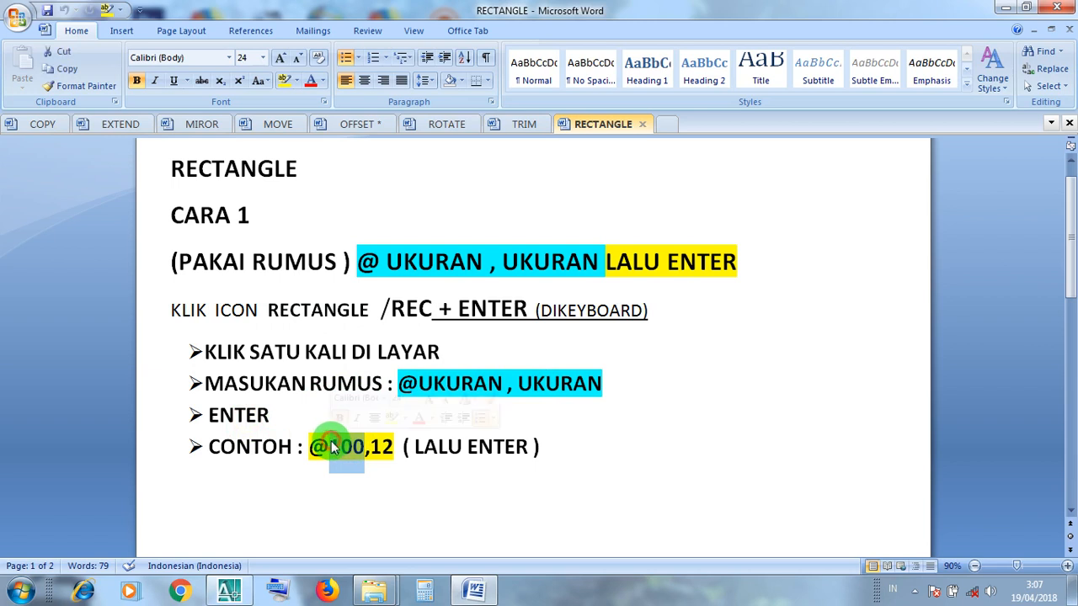
text(30)
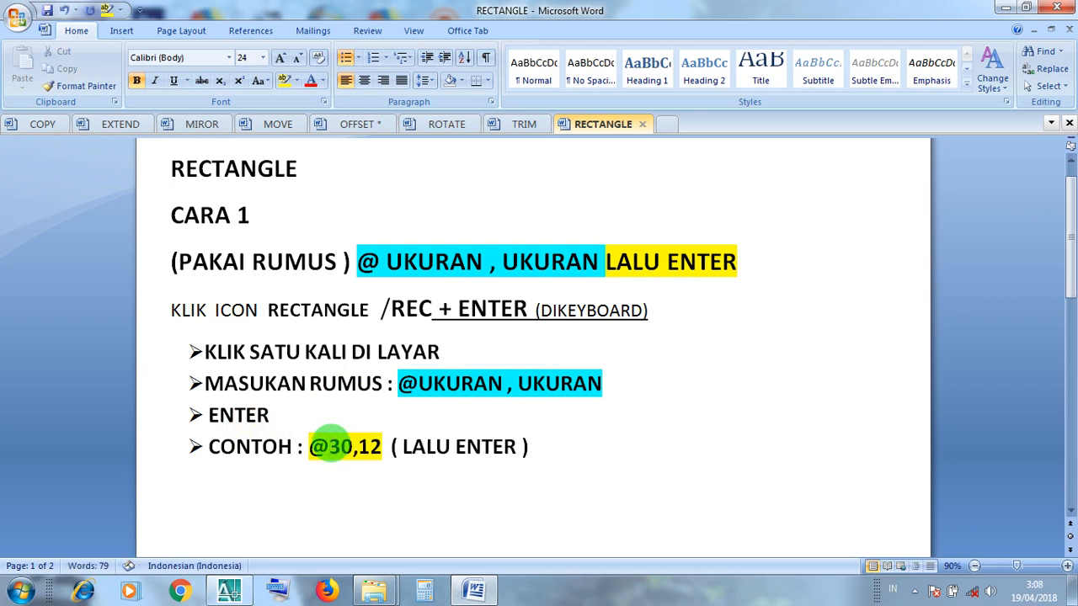
drag(377, 444, 363, 444)
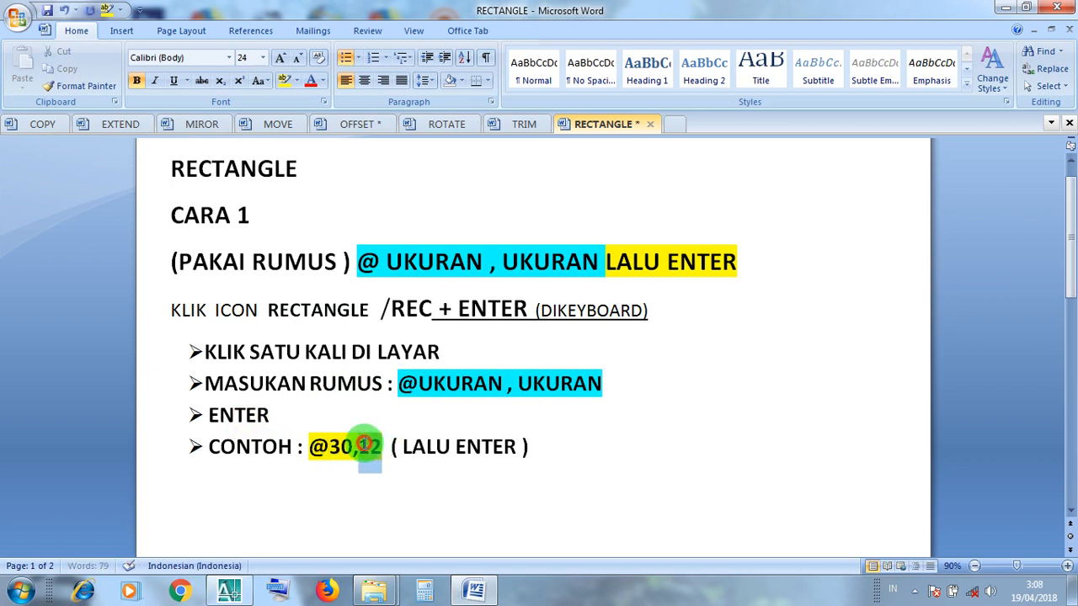
text(70)
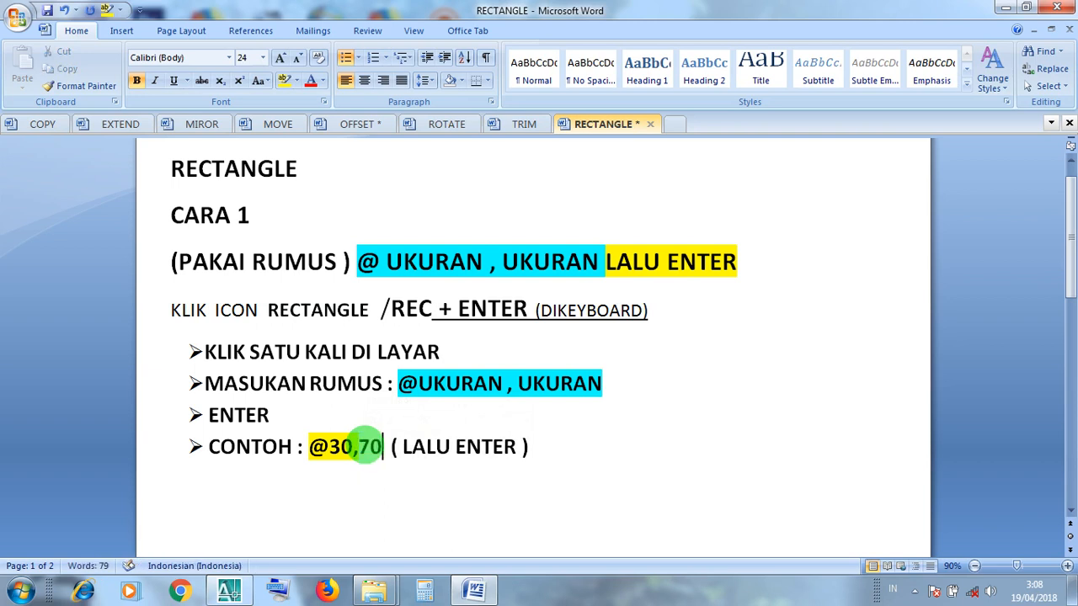
drag(378, 446, 309, 445)
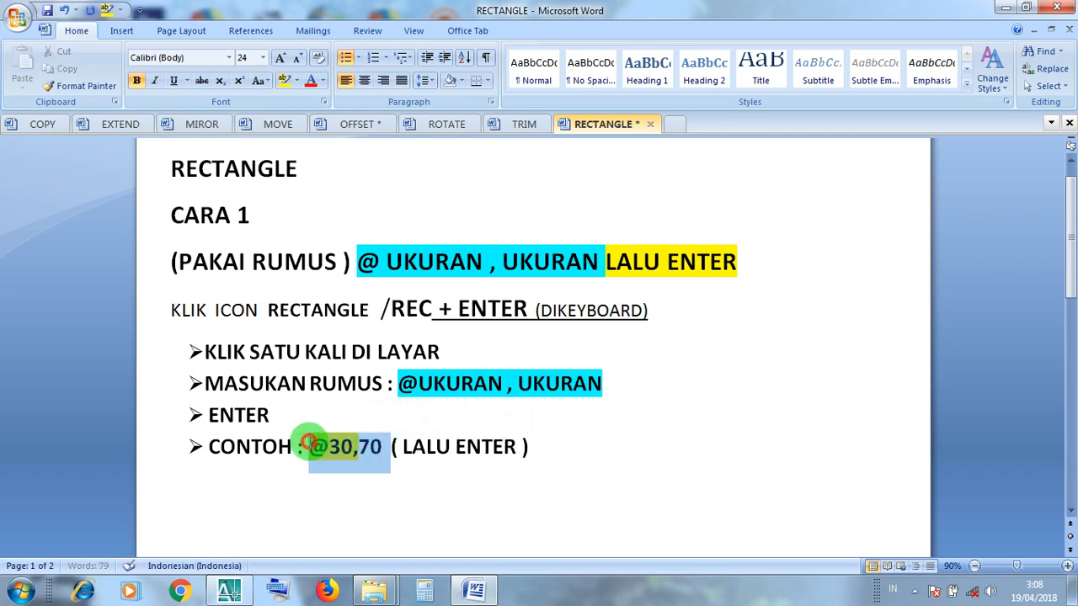
click(284, 80)
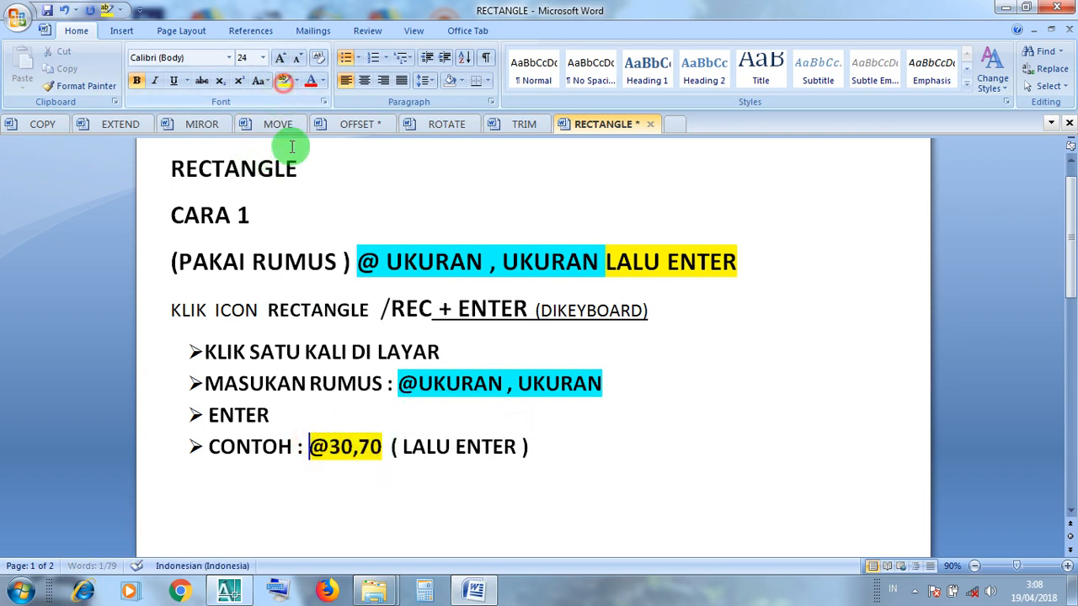
click(494, 475)
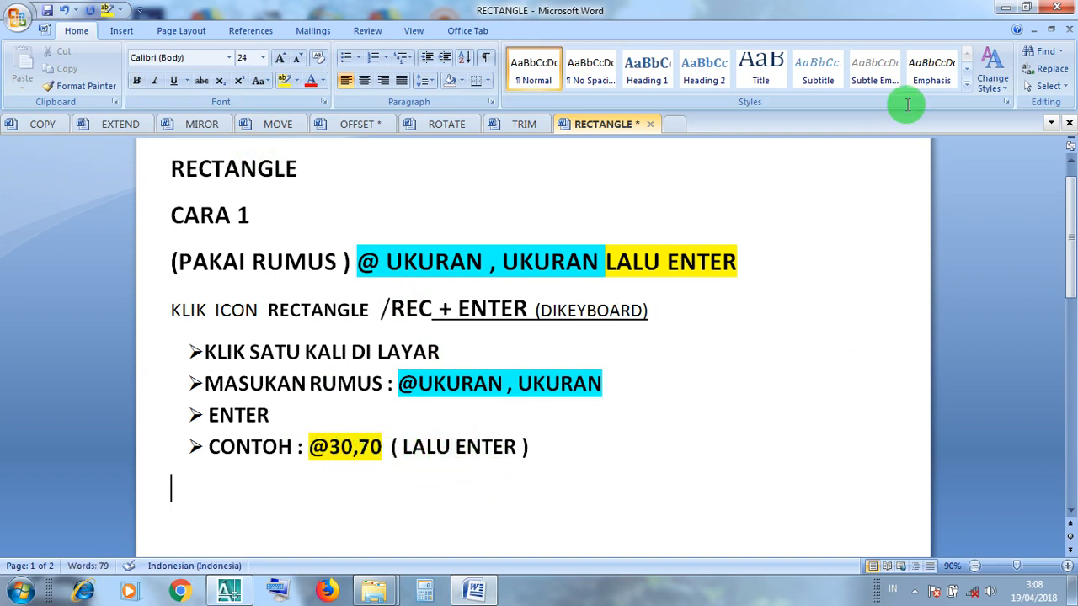
click(1005, 6)
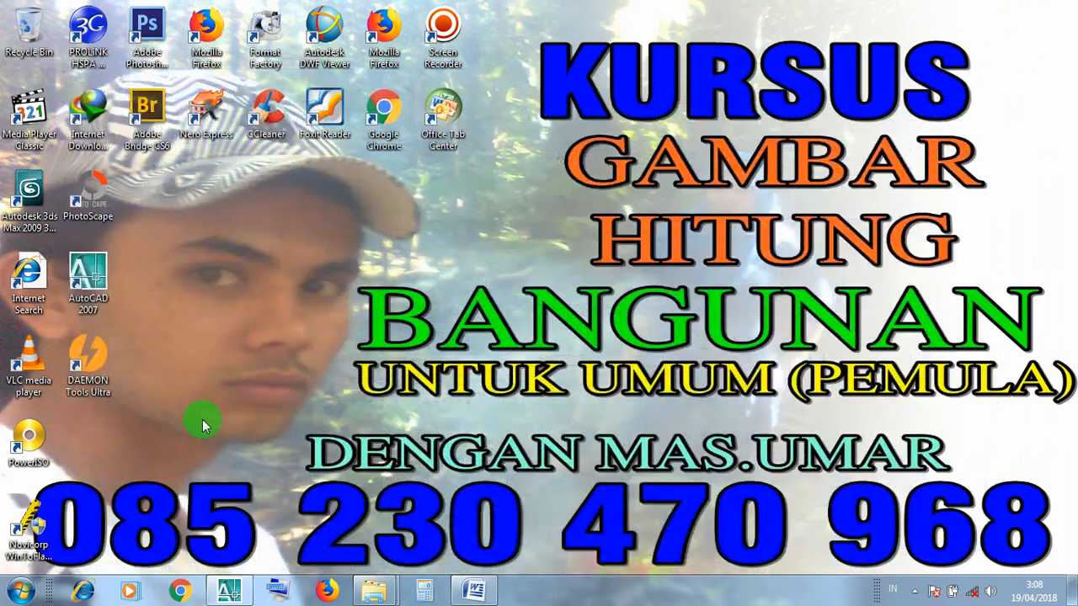
click(238, 592)
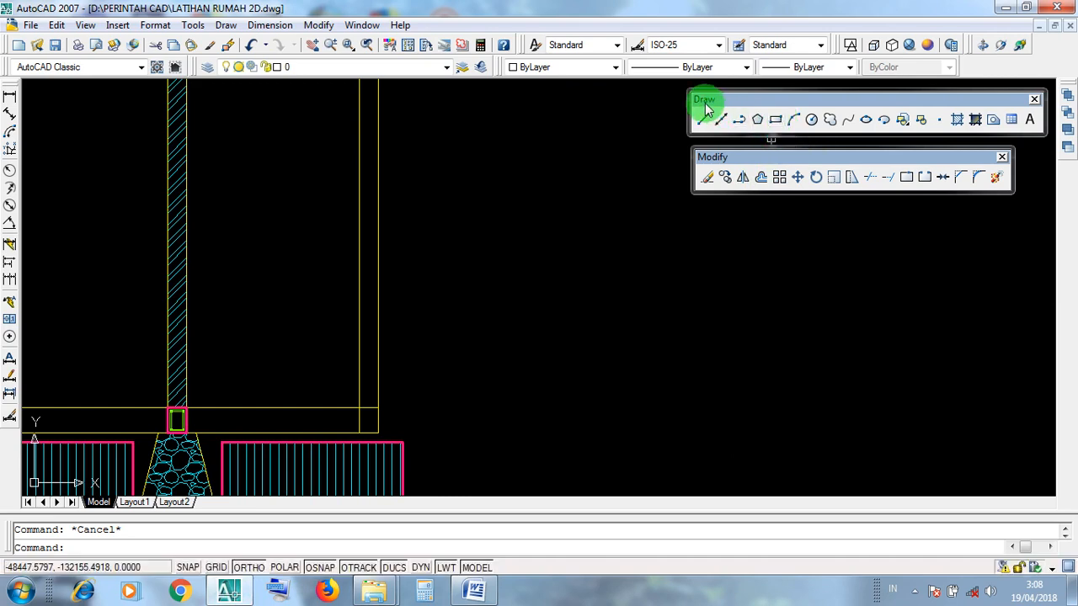
click(776, 122)
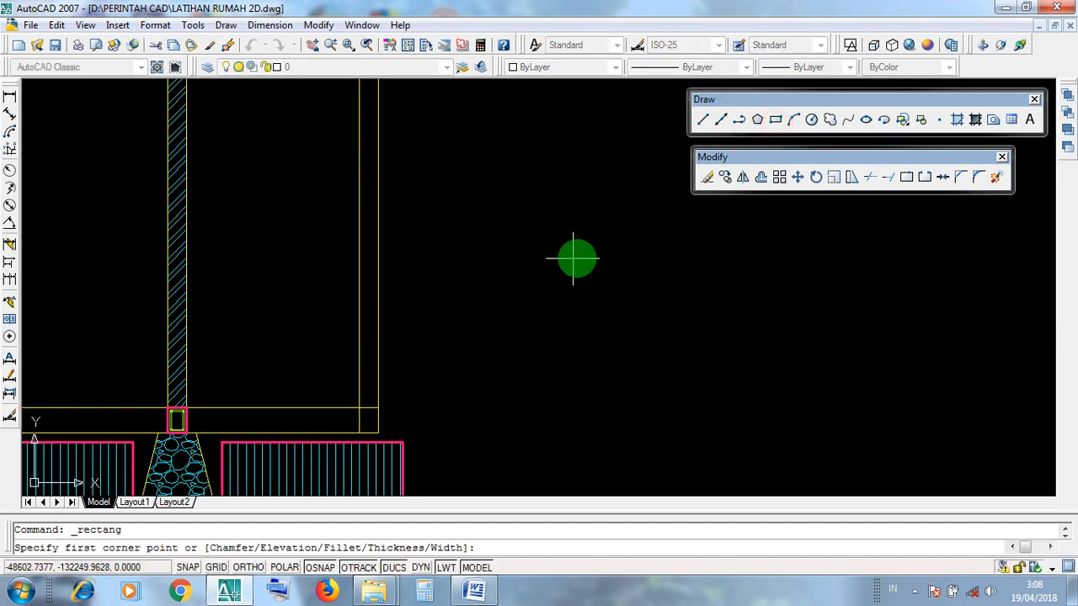
click(538, 261)
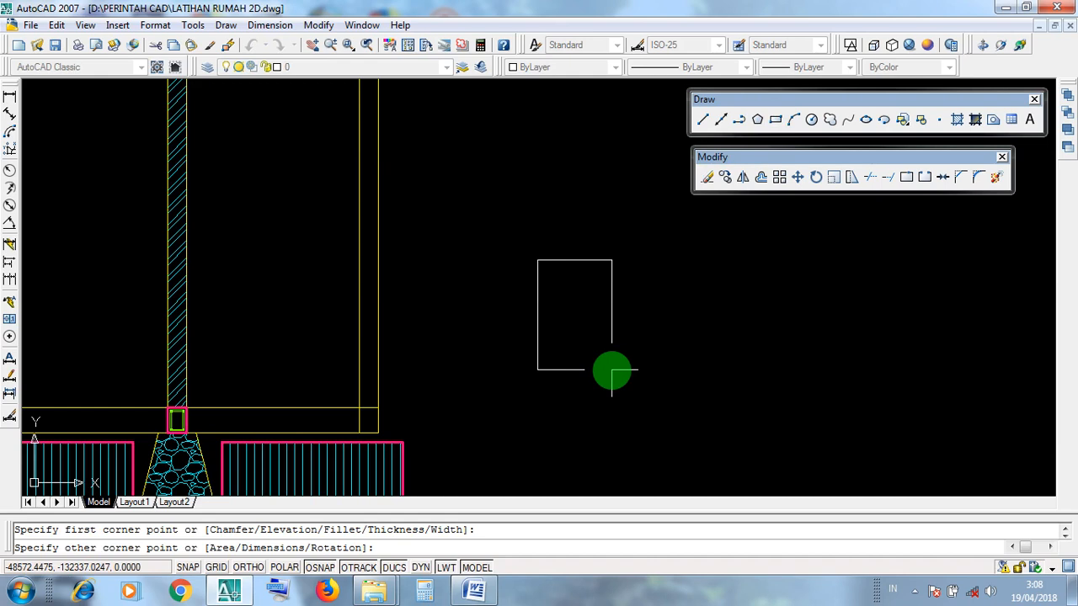
key(F8)
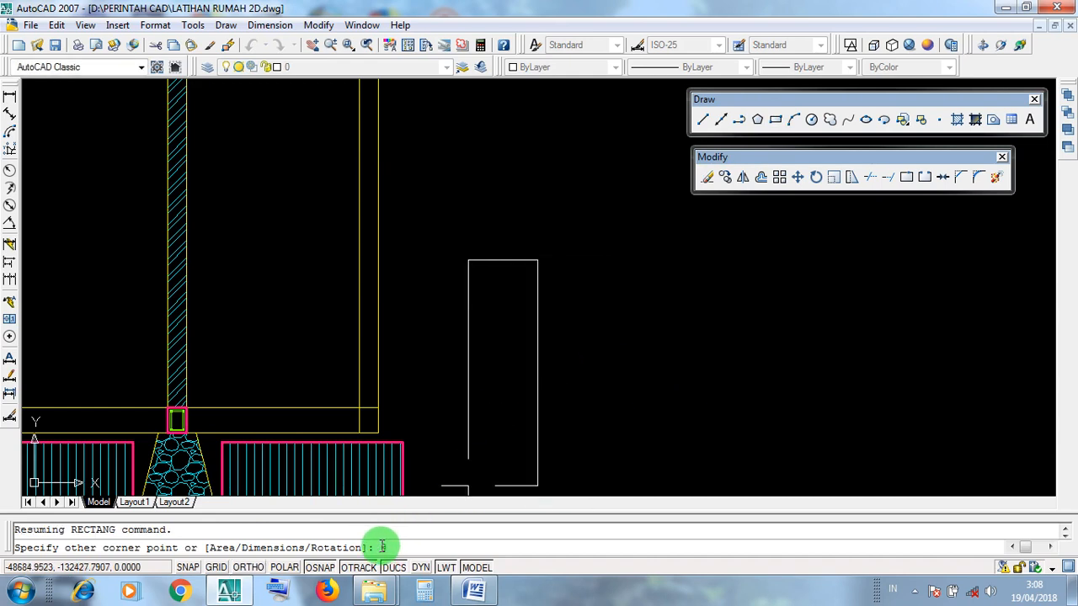
text(@30,70)
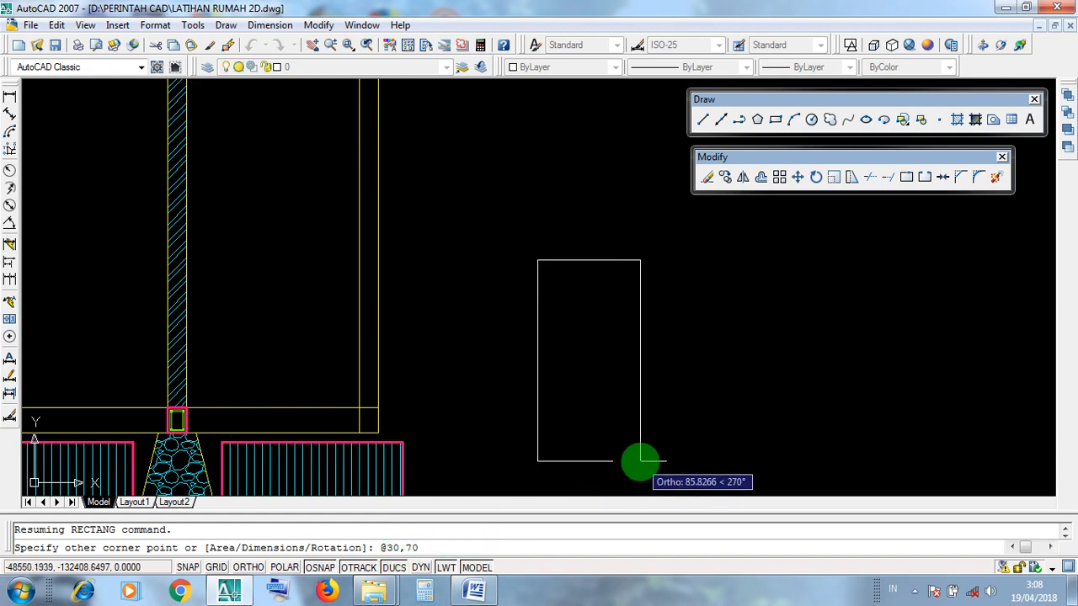
key(Return)
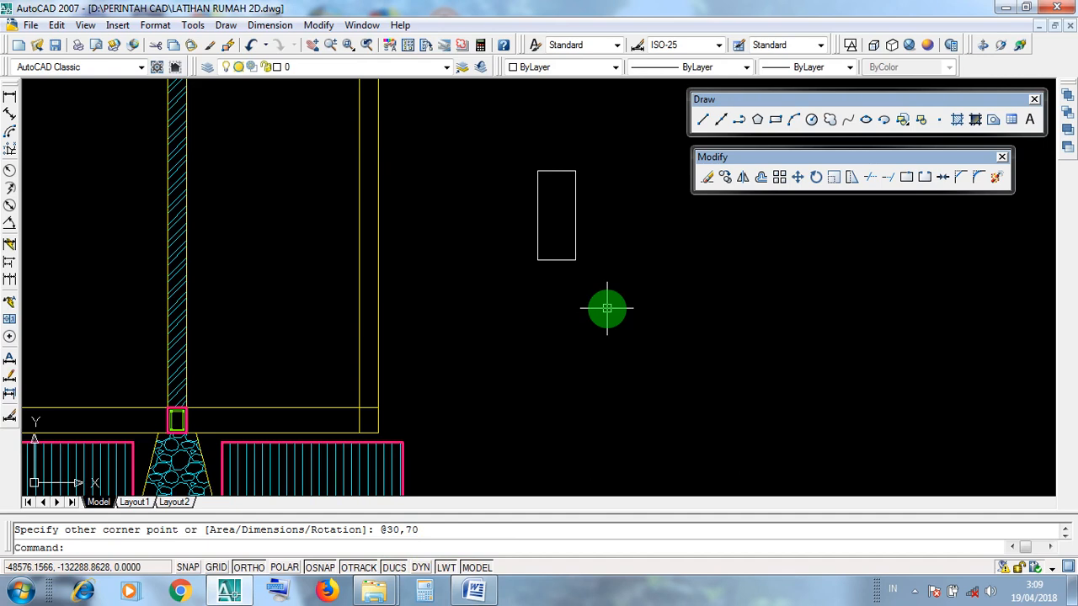
Select the new rectangle and the two vertical lines of the plain porch column to compare them.
click(570, 269)
click(559, 226)
scroll(370, 428, up, 6)
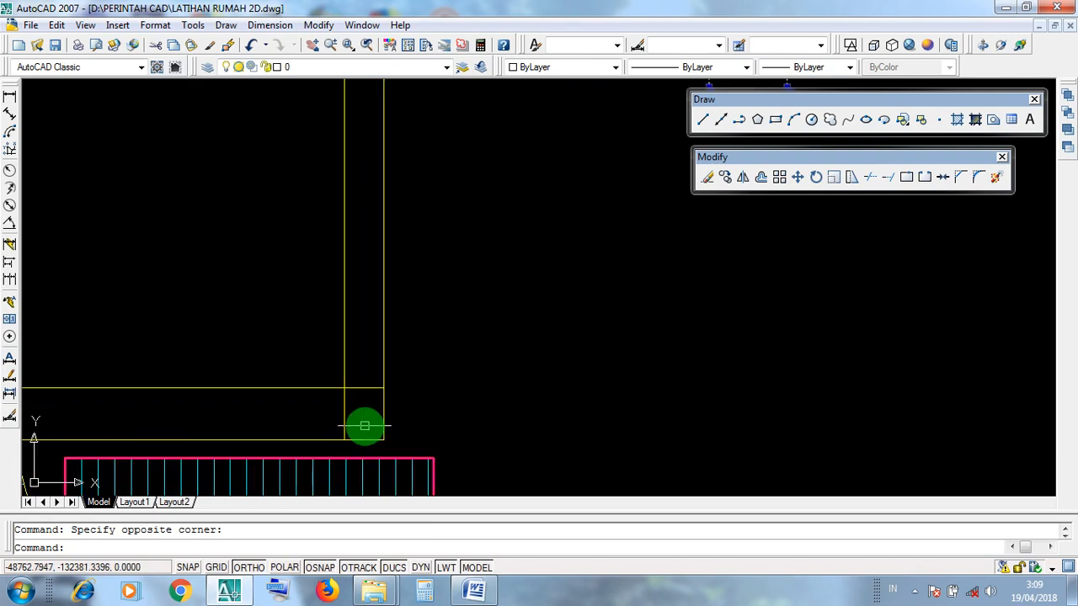
scroll(365, 426, down, 4)
click(425, 349)
click(337, 294)
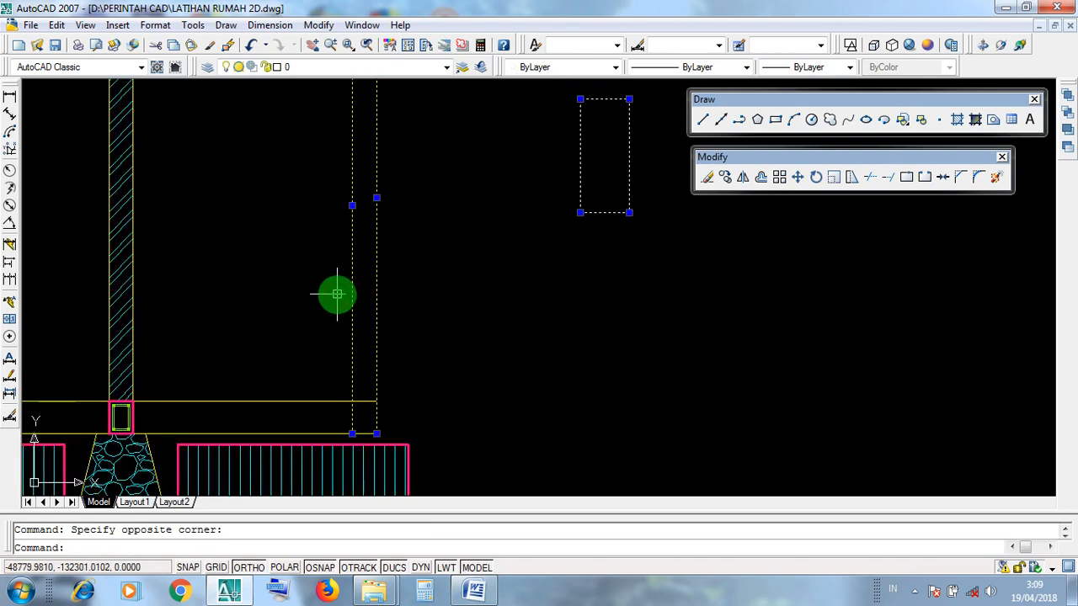
Examine how the lower base block sits at the foot of the finished column in the ATAP PELANA TUNGGAL section.
scroll(435, 396, down, 6)
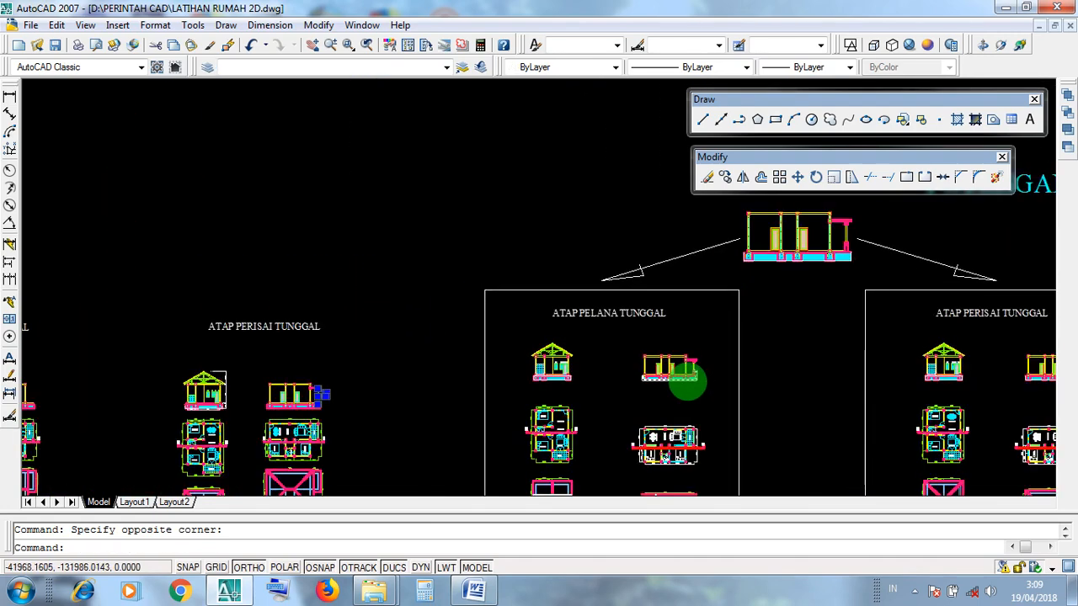
scroll(687, 381, up, 8)
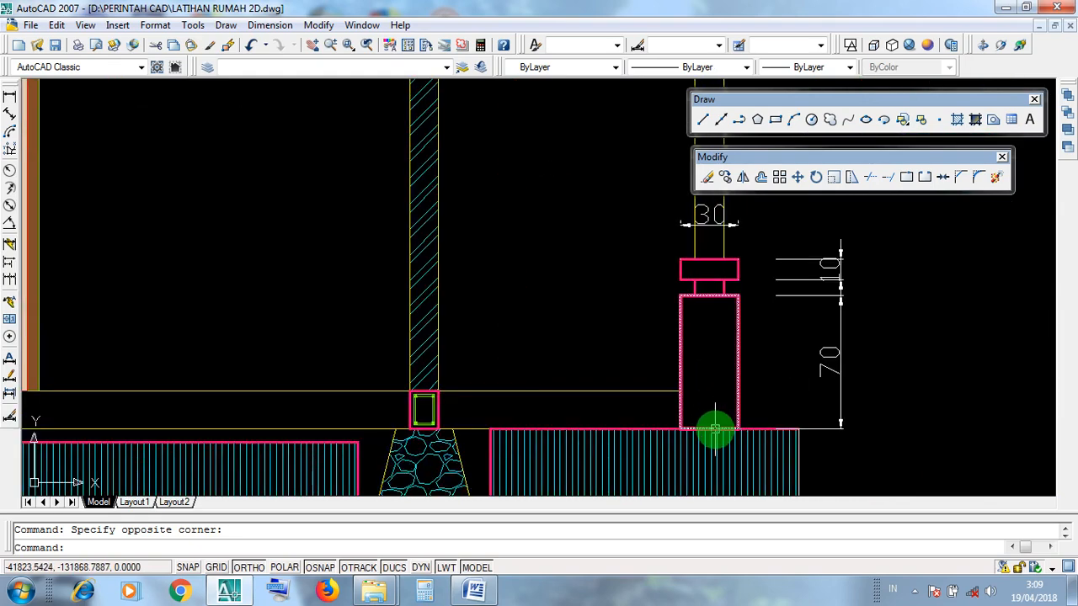
click(715, 430)
mouse_move(722, 334)
middle_down()
mouse_move(654, 458)
mouse_move(643, 373)
middle_up()
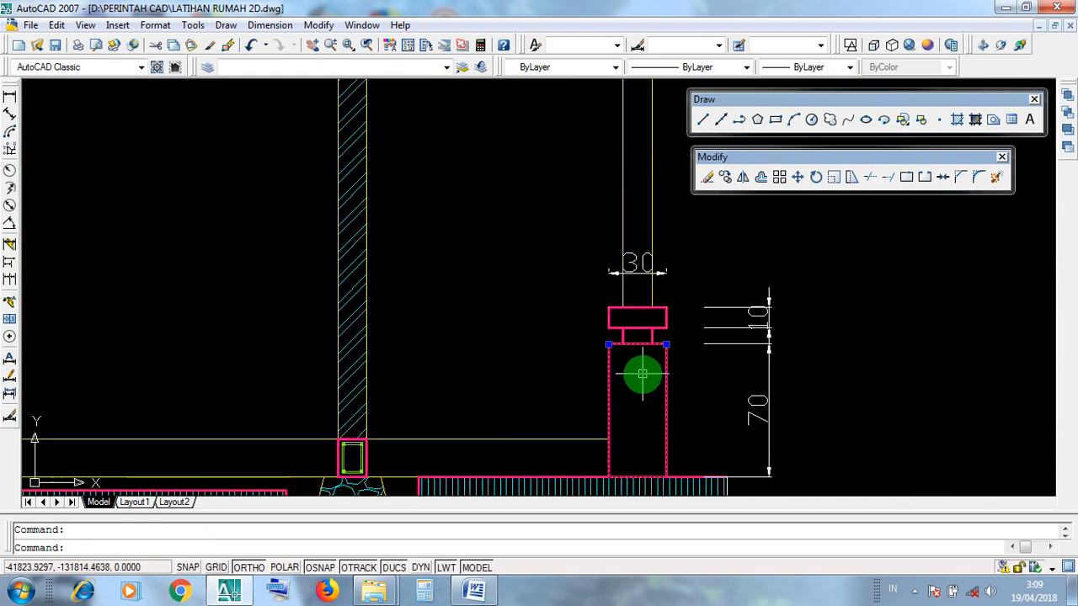
mouse_move(642, 374)
mouse_down()
mouse_move(631, 210)
mouse_move(633, 379)
mouse_up()
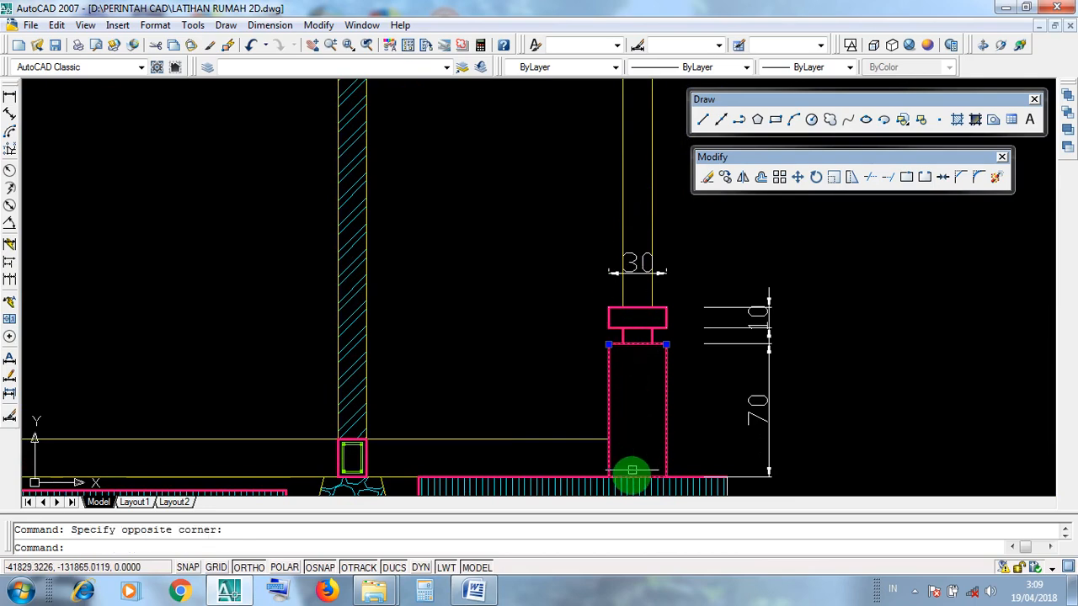
scroll(685, 409, down, 10)
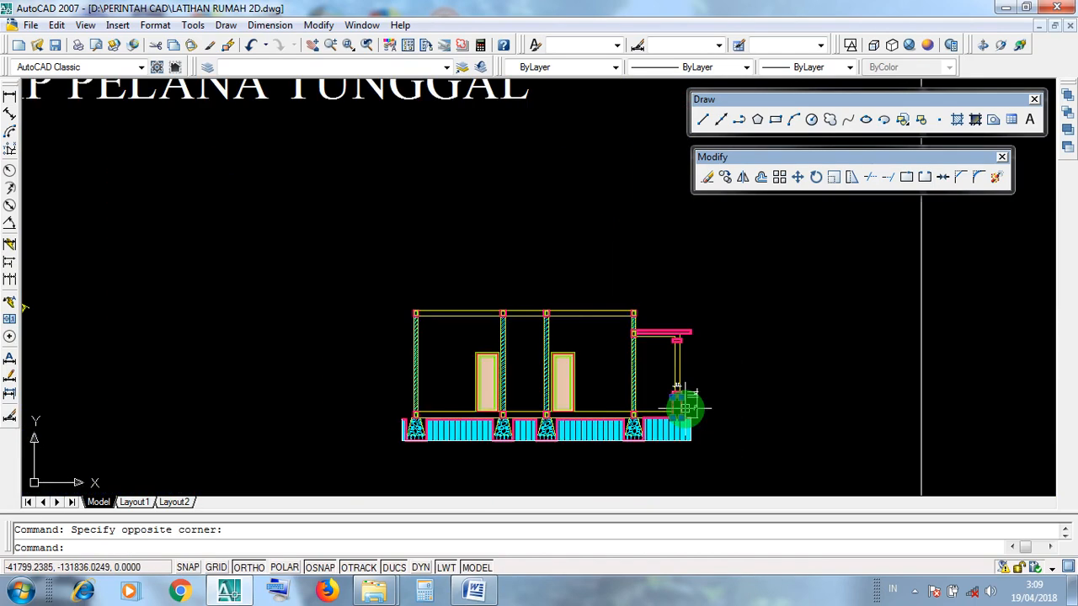
Return to the plain porch column in the ATAP PERISAI TUNGGAL section and check the 30 by 70 rectangle by selecting it.
key(Escape)
middle_drag(423, 421, 666, 404)
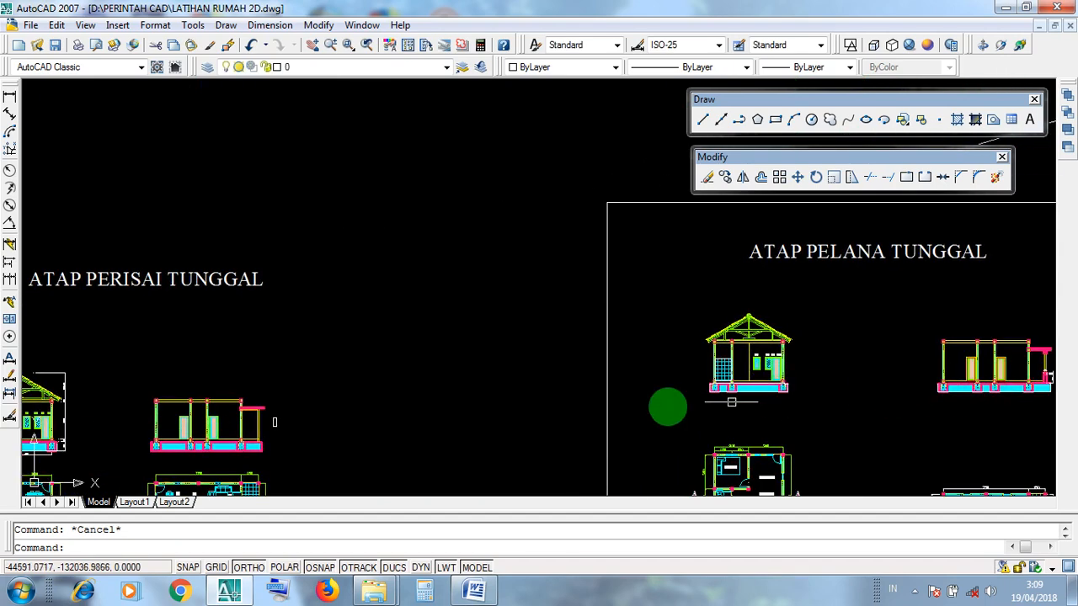
scroll(270, 438, up, 8)
scroll(273, 457, up, 12)
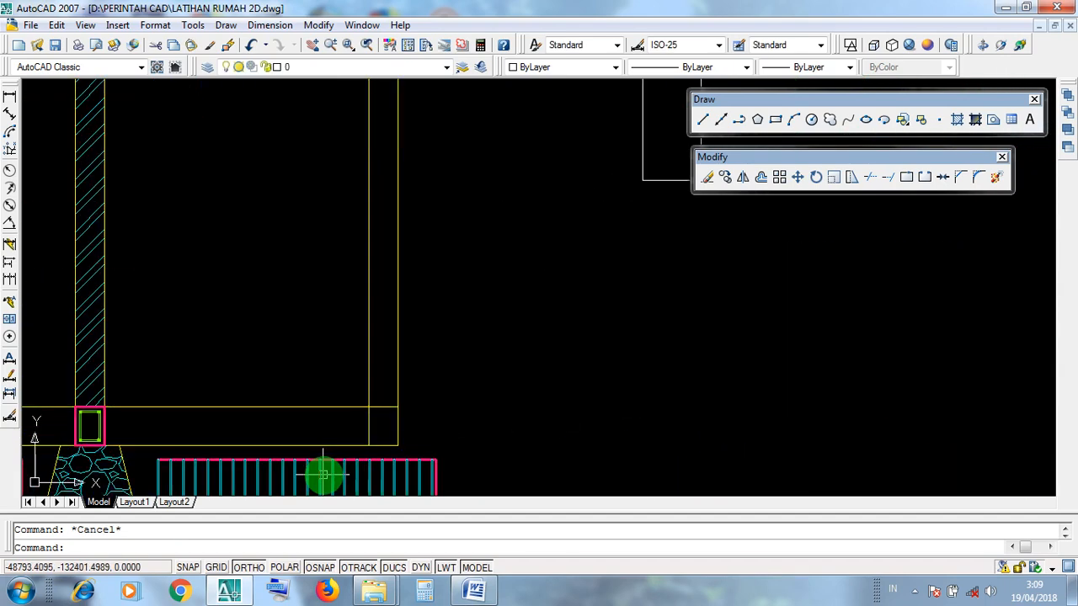
scroll(376, 453, down, 8)
middle_drag(452, 388, 437, 445)
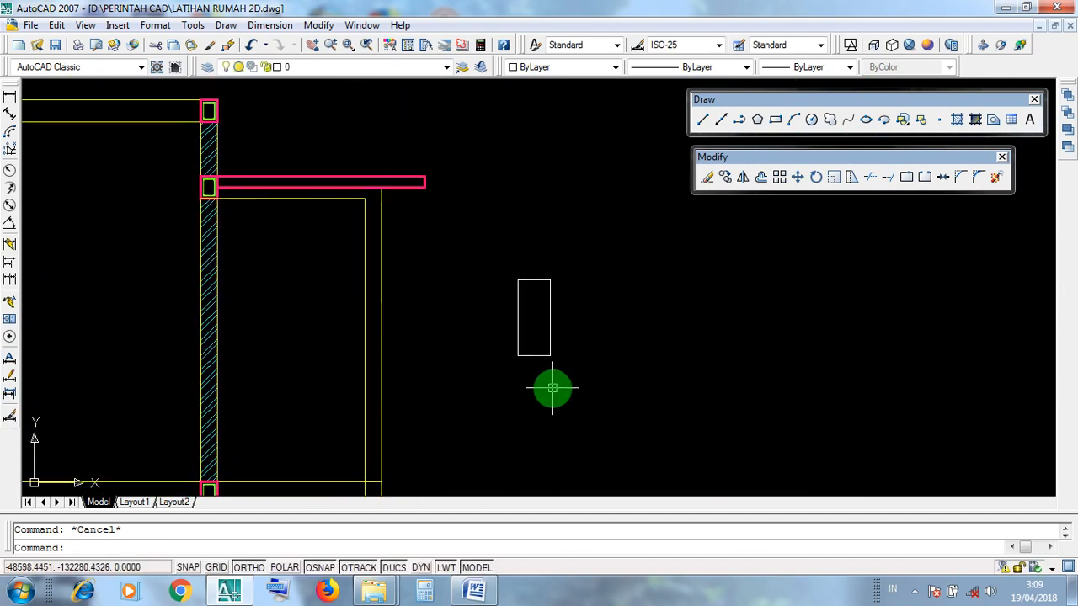
click(553, 384)
click(542, 348)
middle_drag(391, 485, 426, 430)
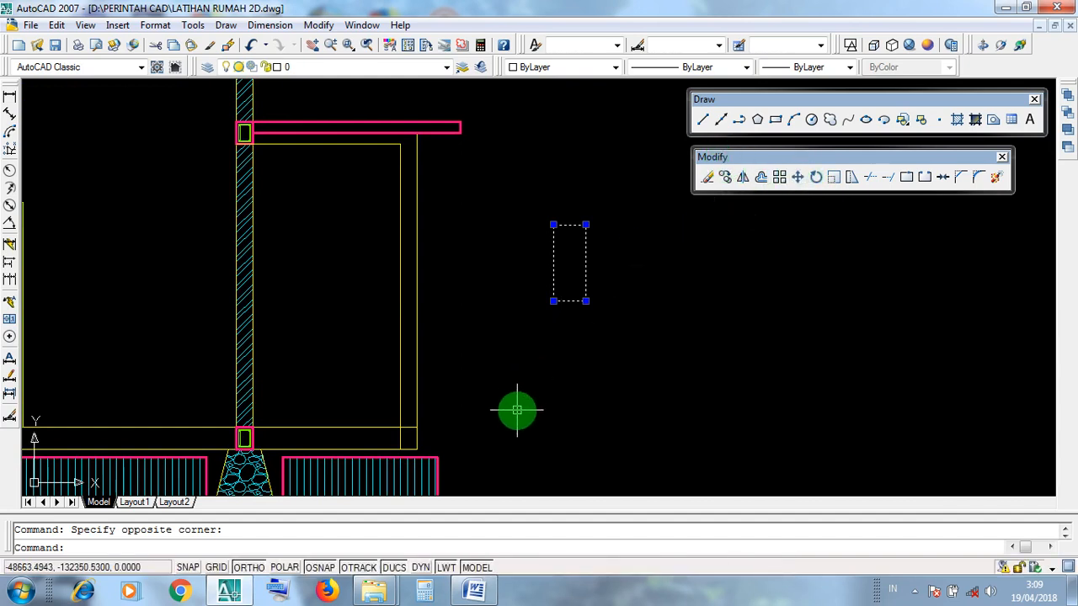
key(Escape)
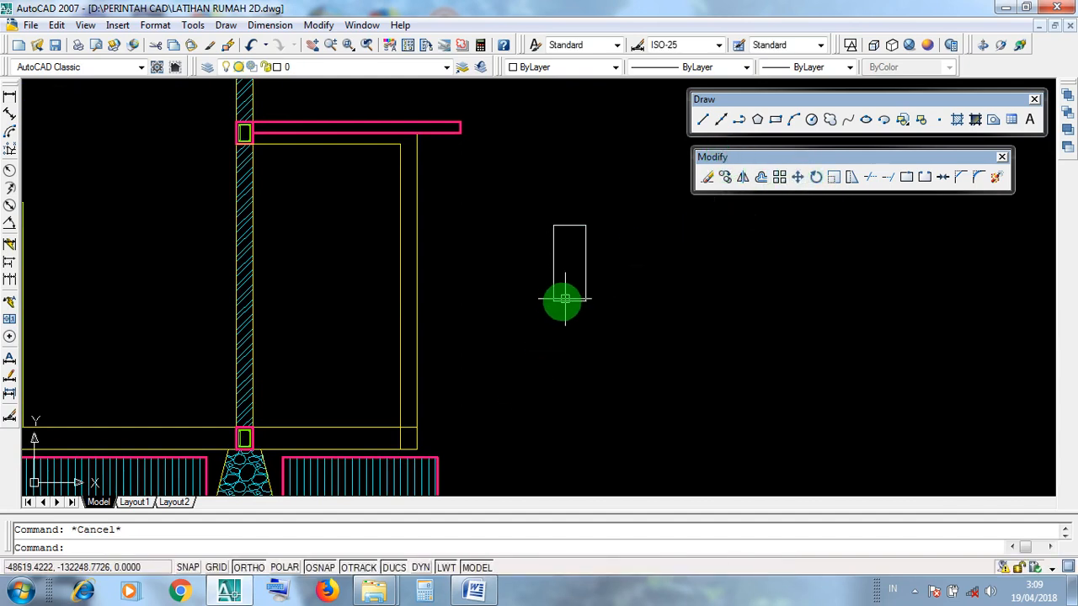
click(570, 302)
key(Escape)
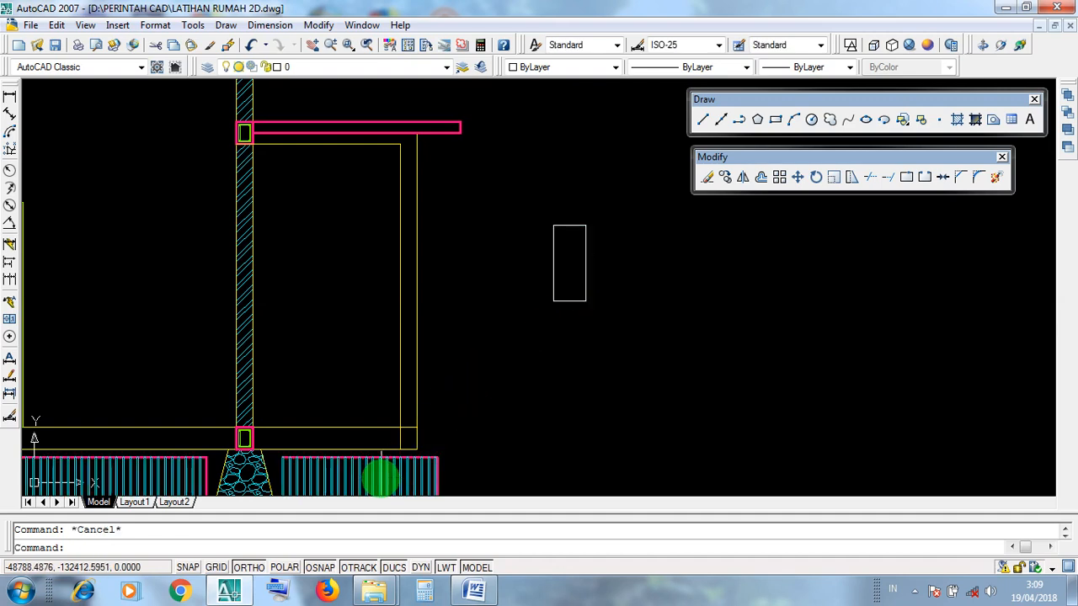
Inspect the foot of the plain porch column by selecting its bottom edge and its two vertical lines.
scroll(392, 462, up, 5)
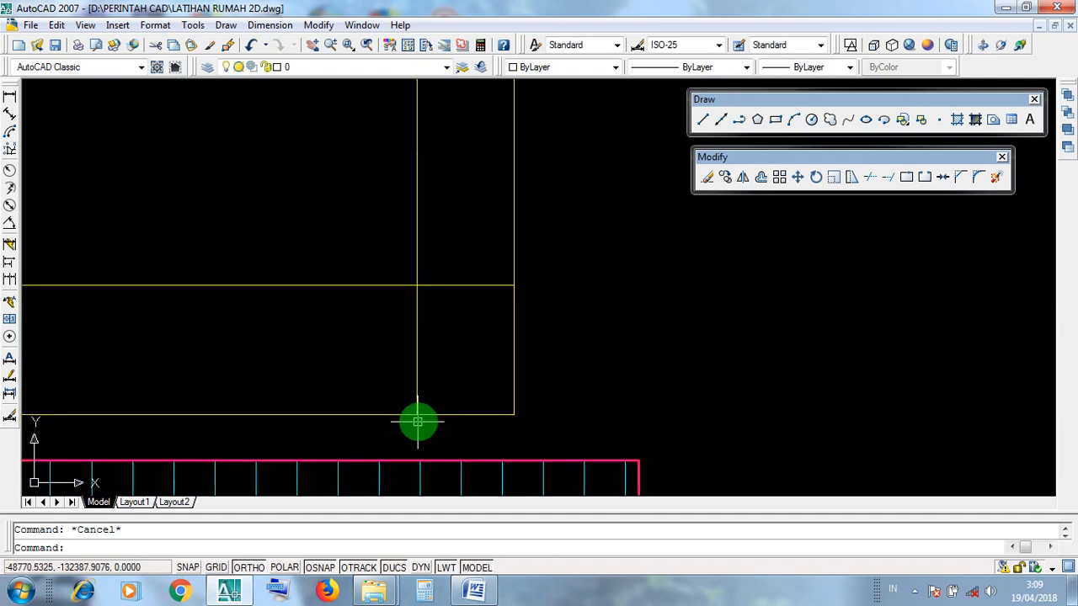
click(462, 413)
key(Escape)
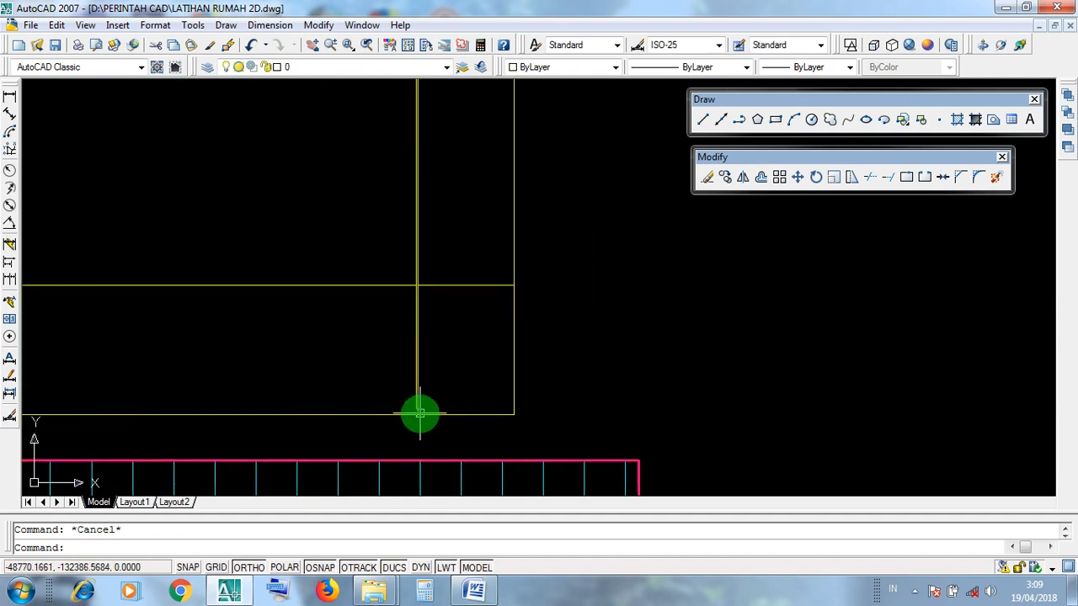
click(418, 411)
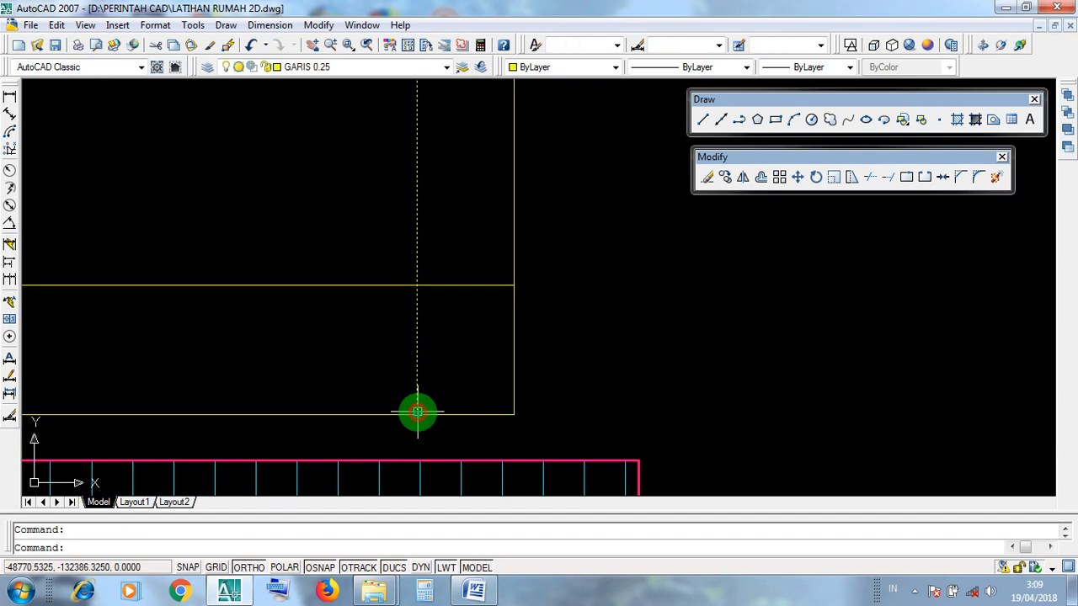
click(515, 406)
key(Escape)
click(513, 397)
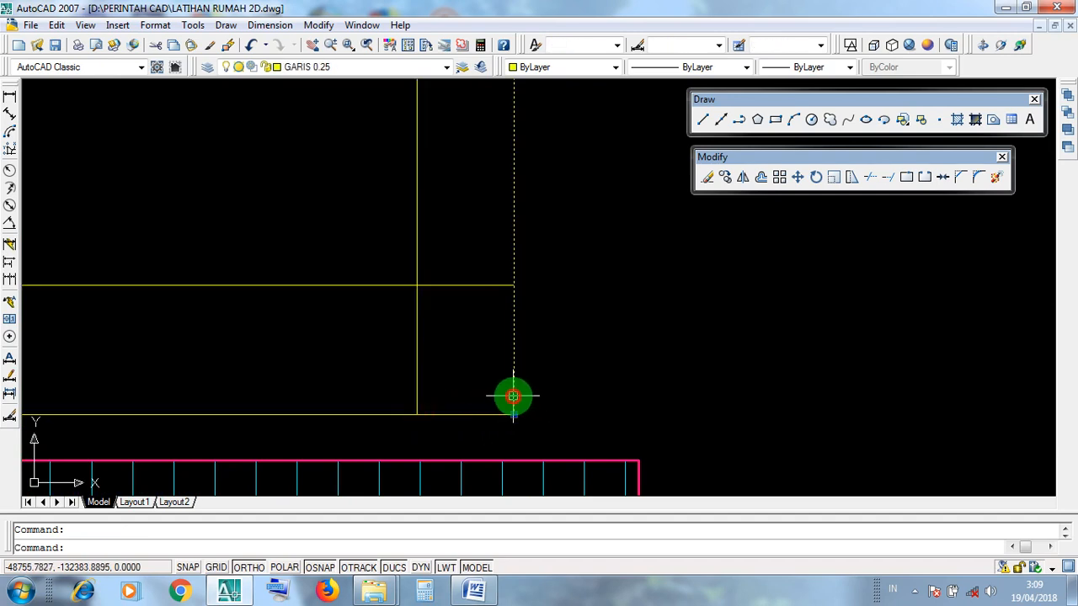
click(417, 395)
key(Escape)
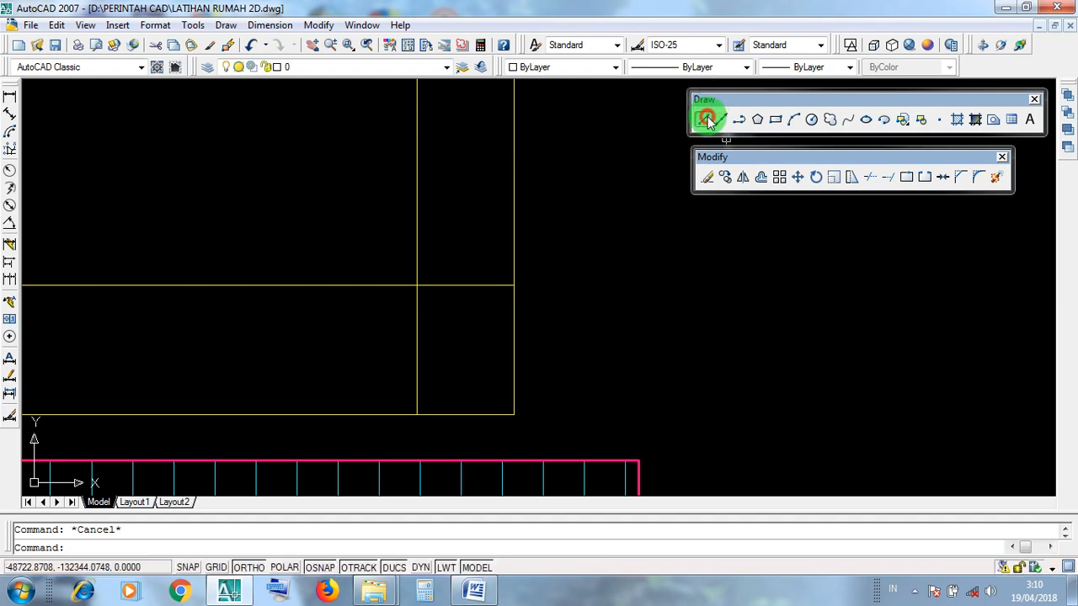
Draw a line across the foot of the porch column, joining the lower endpoints of its two vertical lines.
click(706, 120)
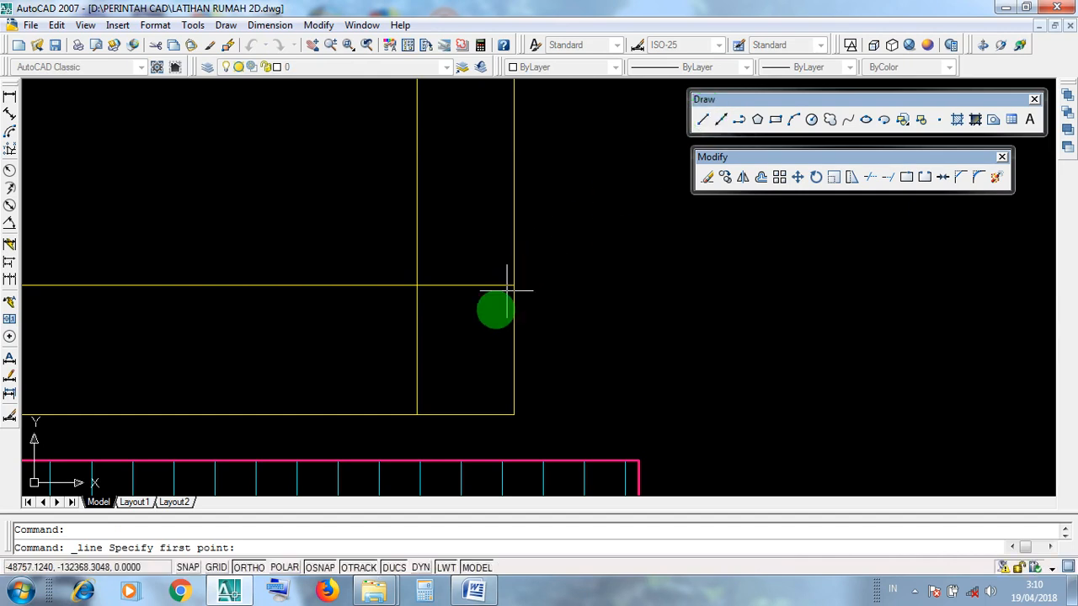
scroll(572, 417, down, 2)
scroll(544, 426, up, 5)
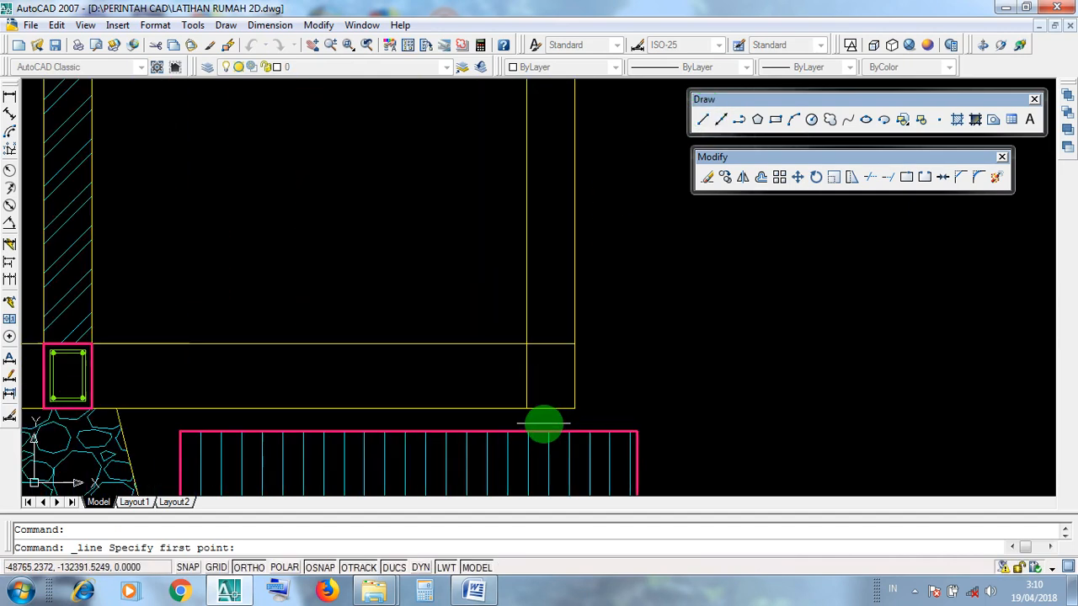
scroll(502, 395, down, 3)
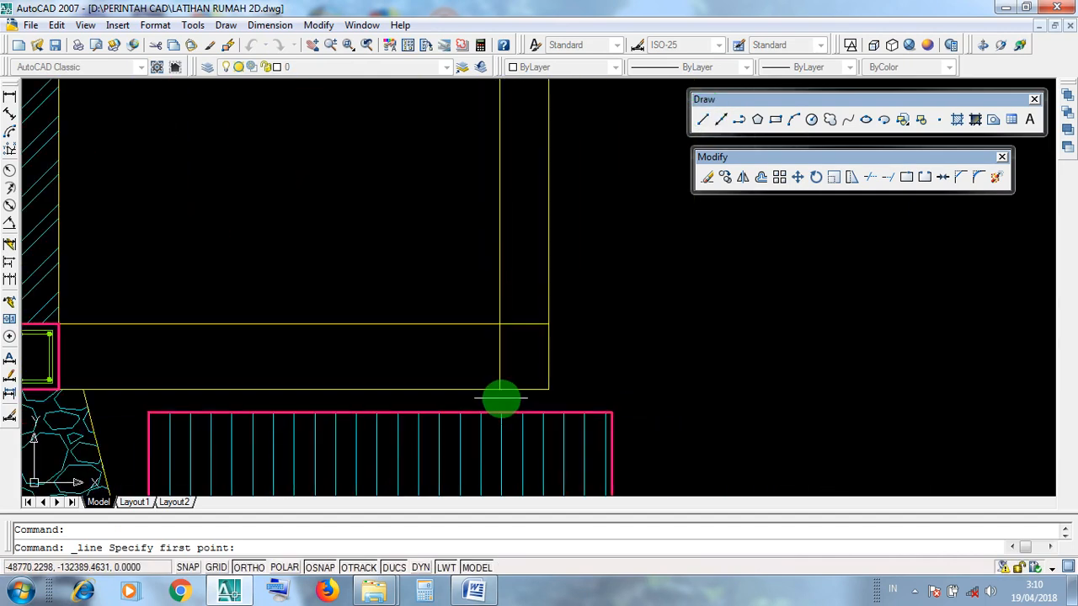
scroll(499, 389, up, 2)
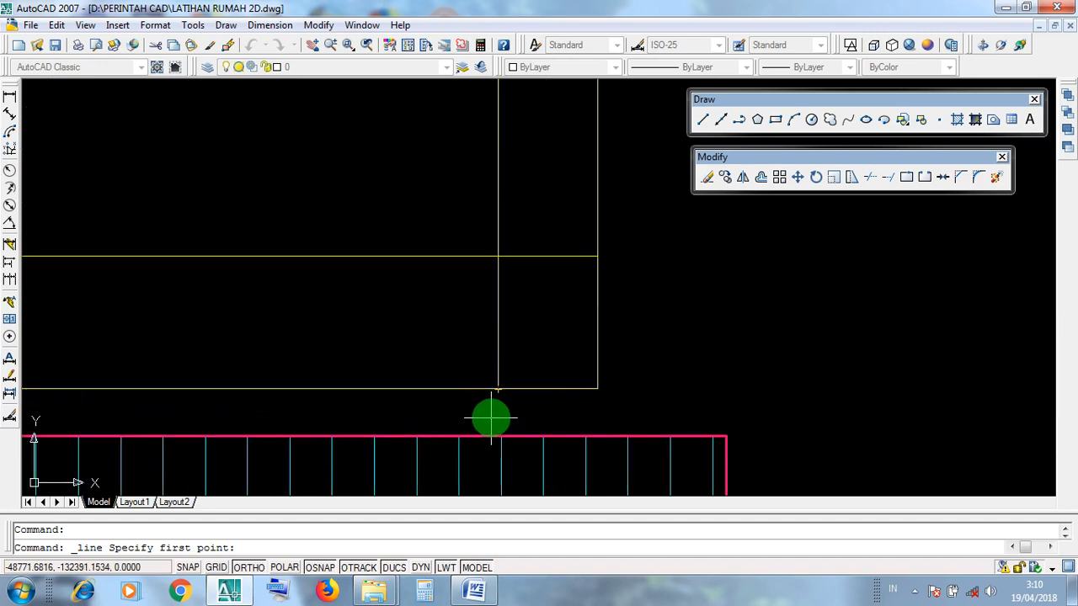
scroll(492, 409, up, 2)
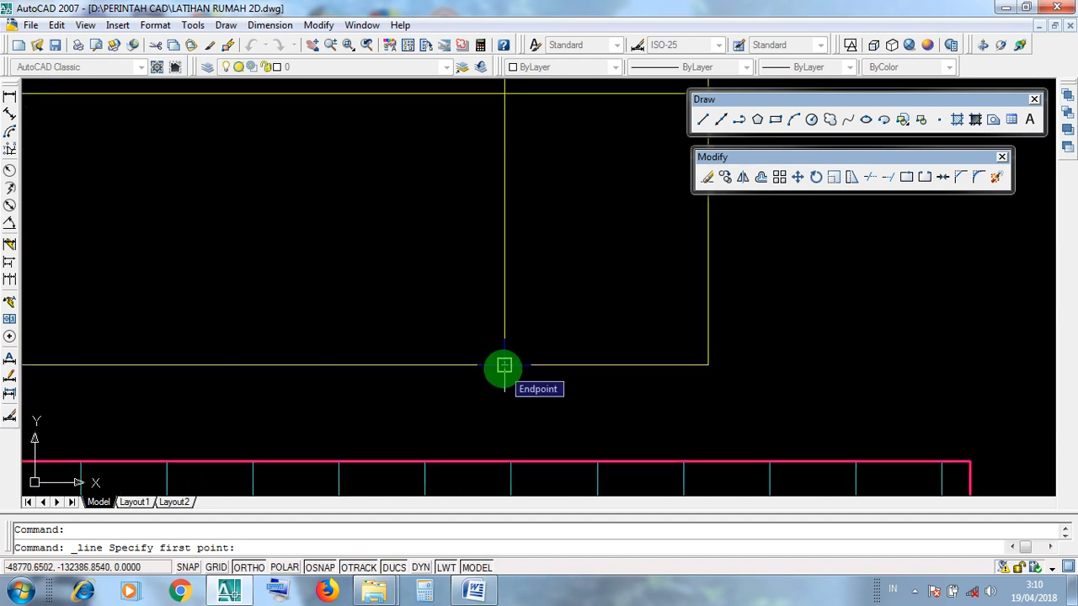
click(504, 366)
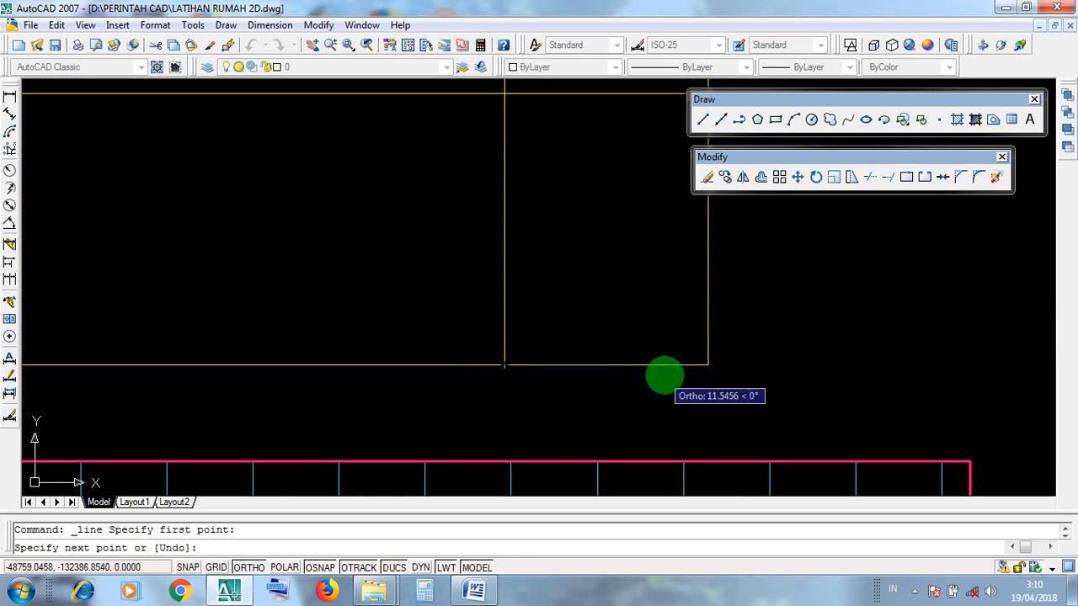
click(707, 365)
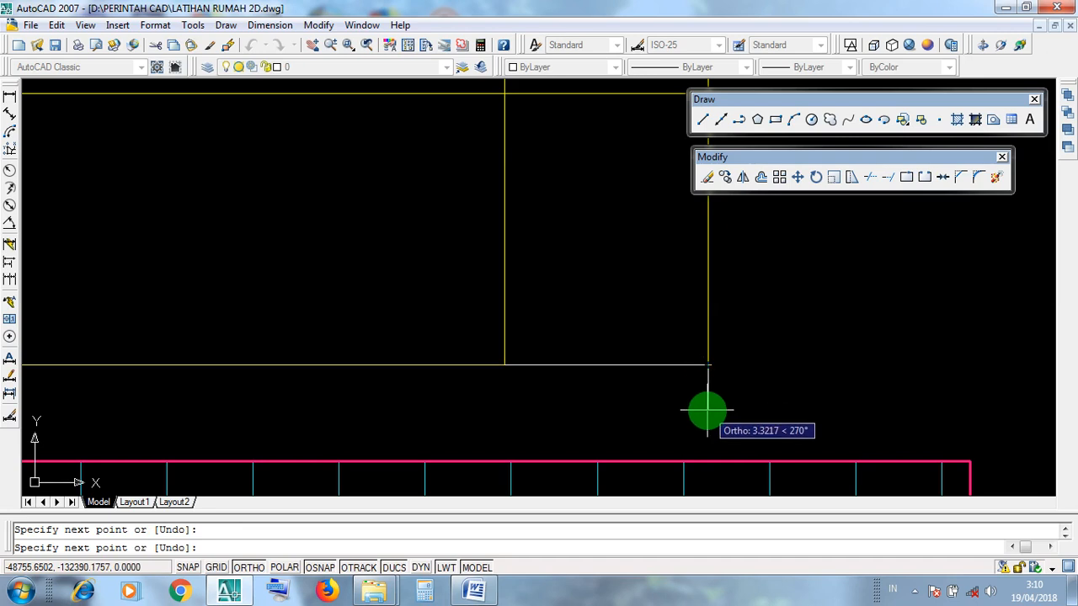
key(Return)
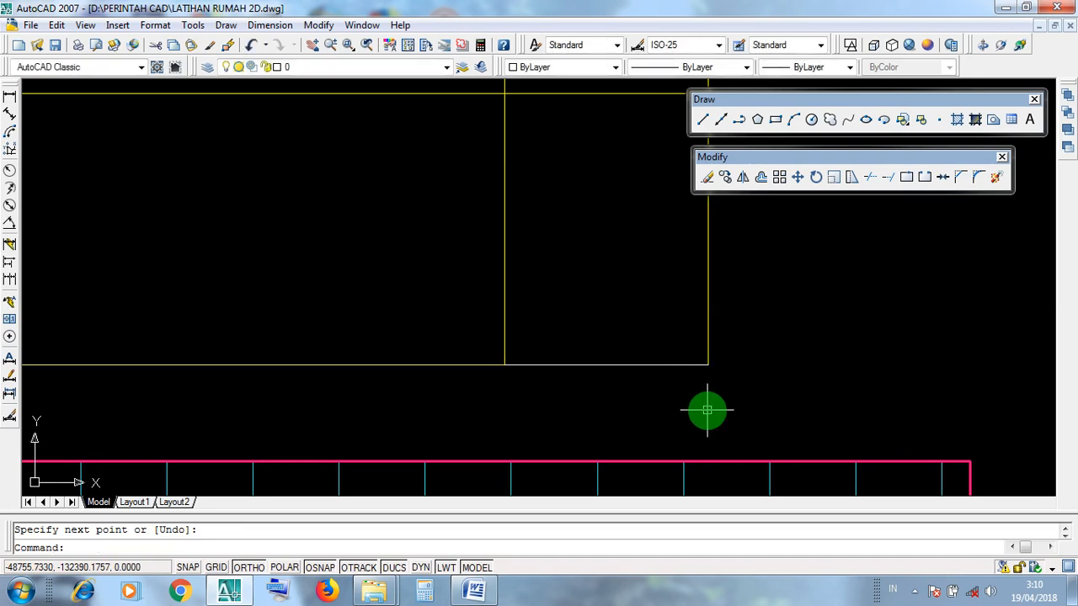
Select the new foot line to inspect its extent and midpoint.
click(662, 366)
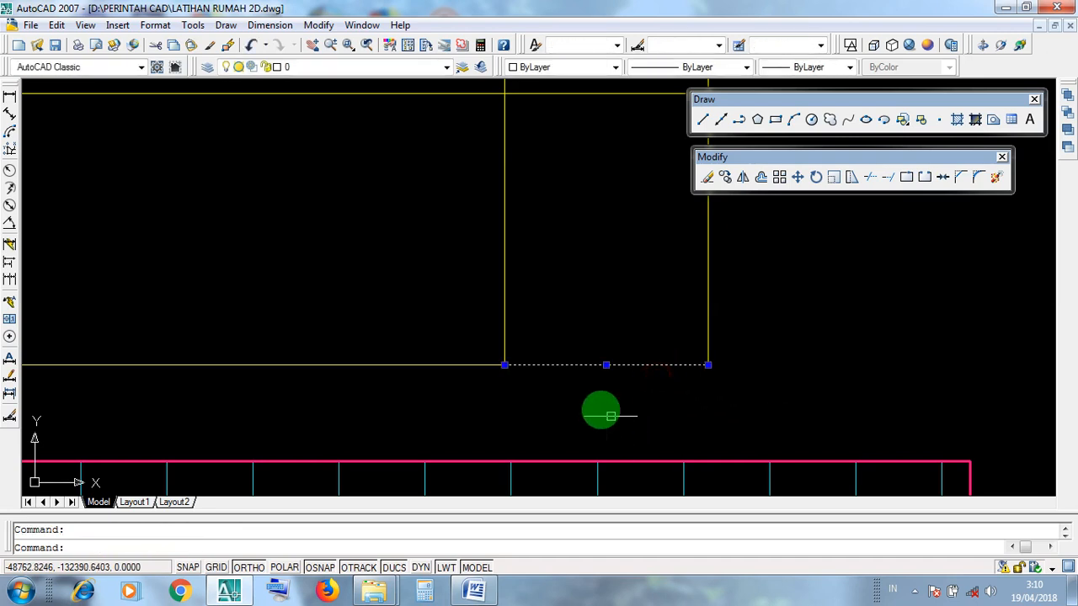
middle_drag(596, 403, 563, 464)
scroll(582, 440, up, 2)
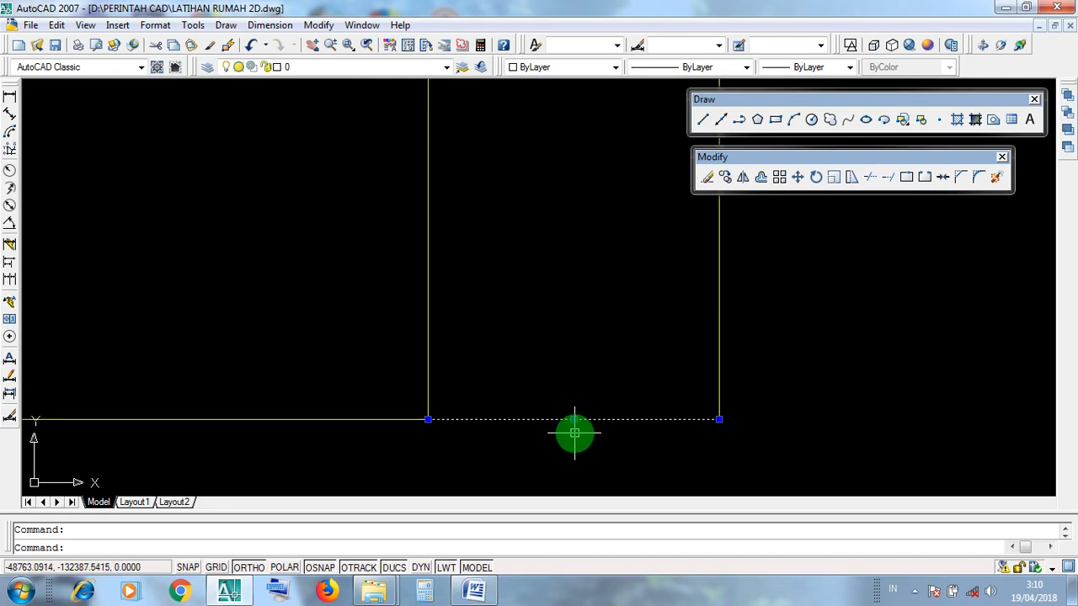
key(Escape)
click(592, 420)
click(558, 397)
click(589, 440)
scroll(589, 440, down, 5)
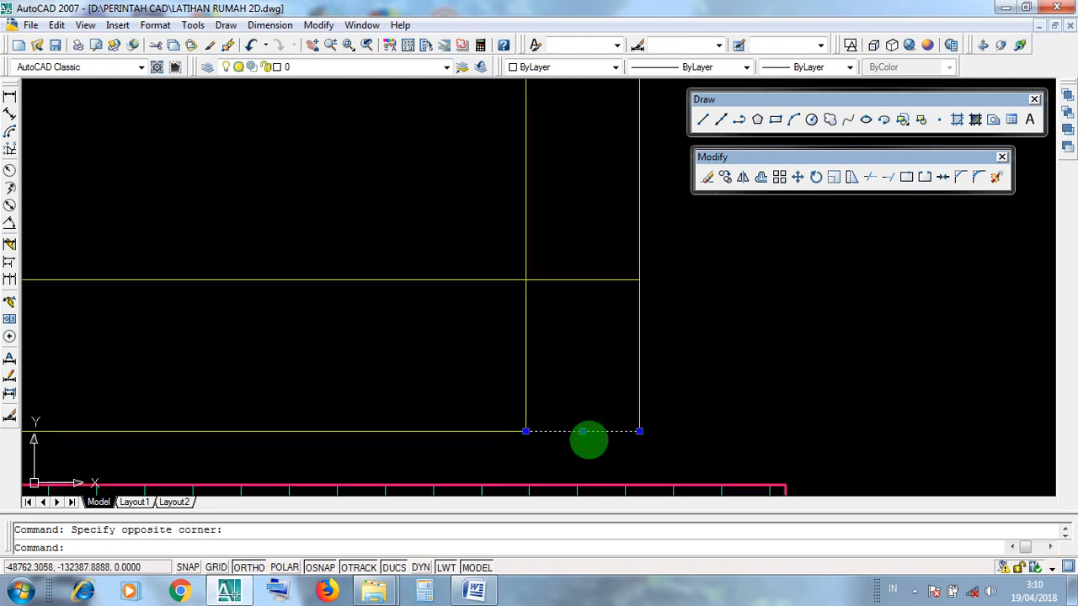
middle_drag(603, 433, 592, 469)
key(Escape)
Select the column's two vertical lines together with the foot line to check how they connect, and clear the selection.
click(627, 438)
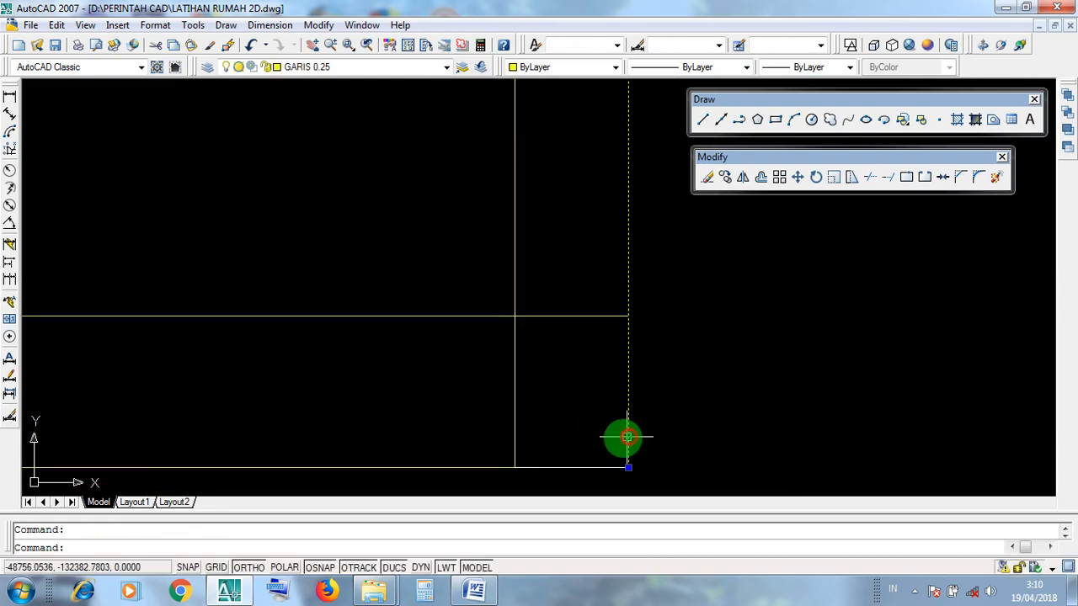
click(514, 419)
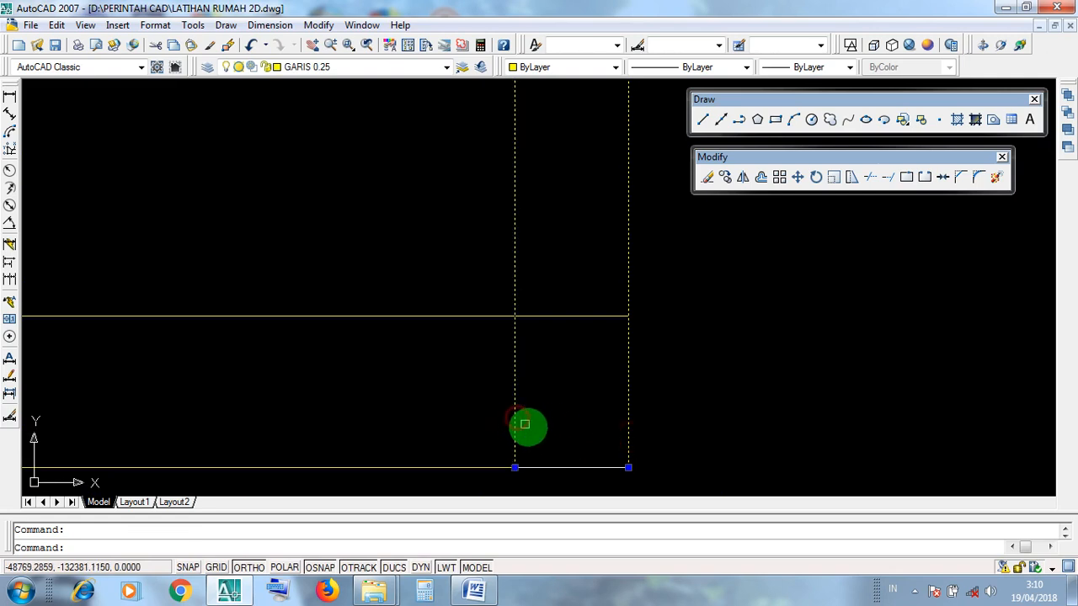
click(563, 467)
scroll(568, 470, up, 3)
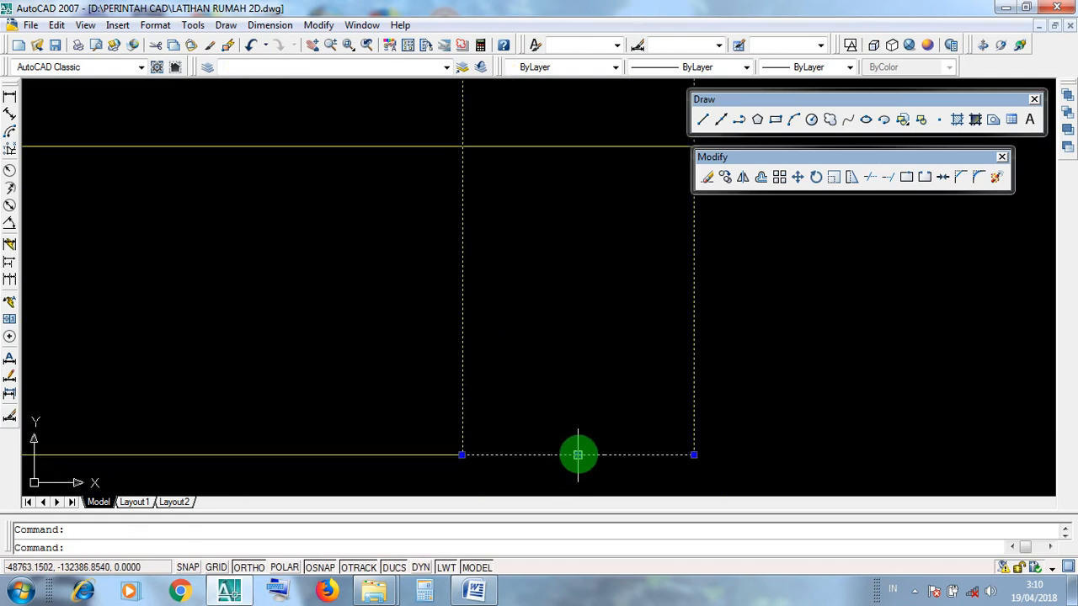
key(Escape)
key(Escape)
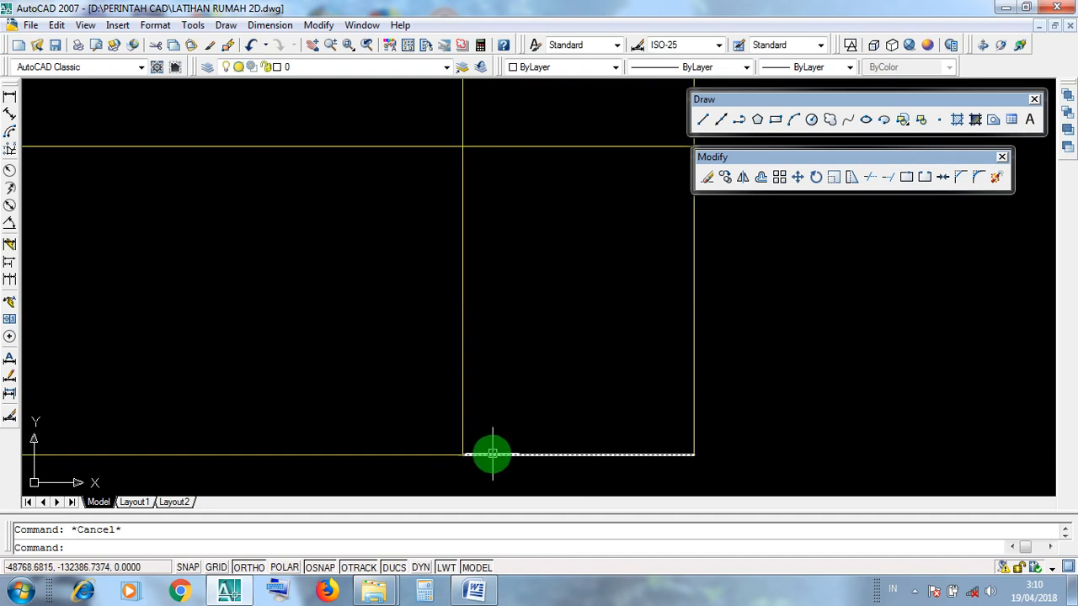
Check both endpoints and the midpoint of the line across the column's foot.
click(463, 454)
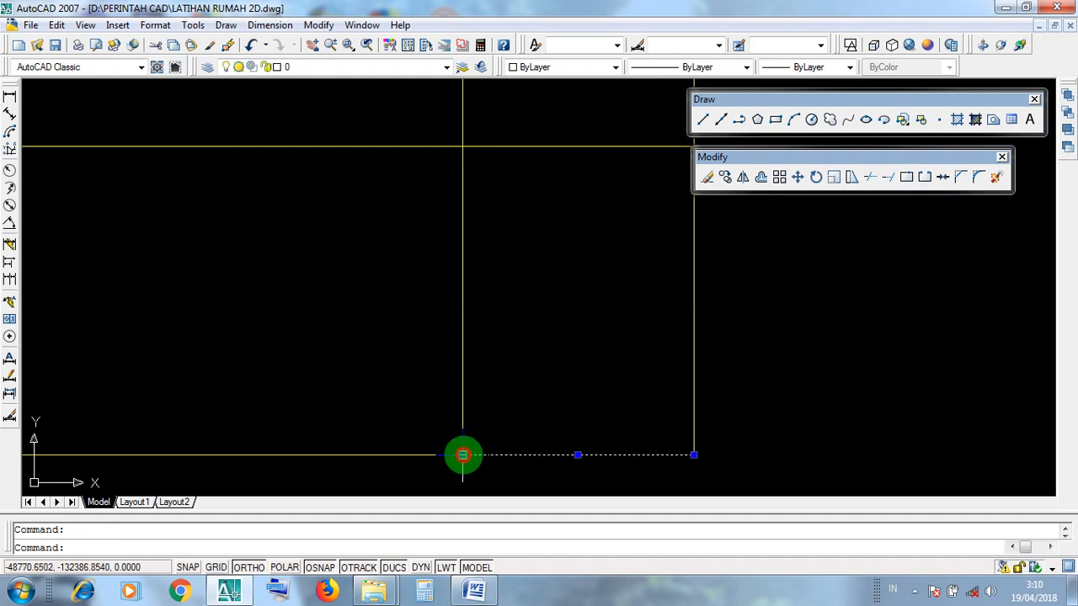
key(Escape)
click(693, 456)
key(Escape)
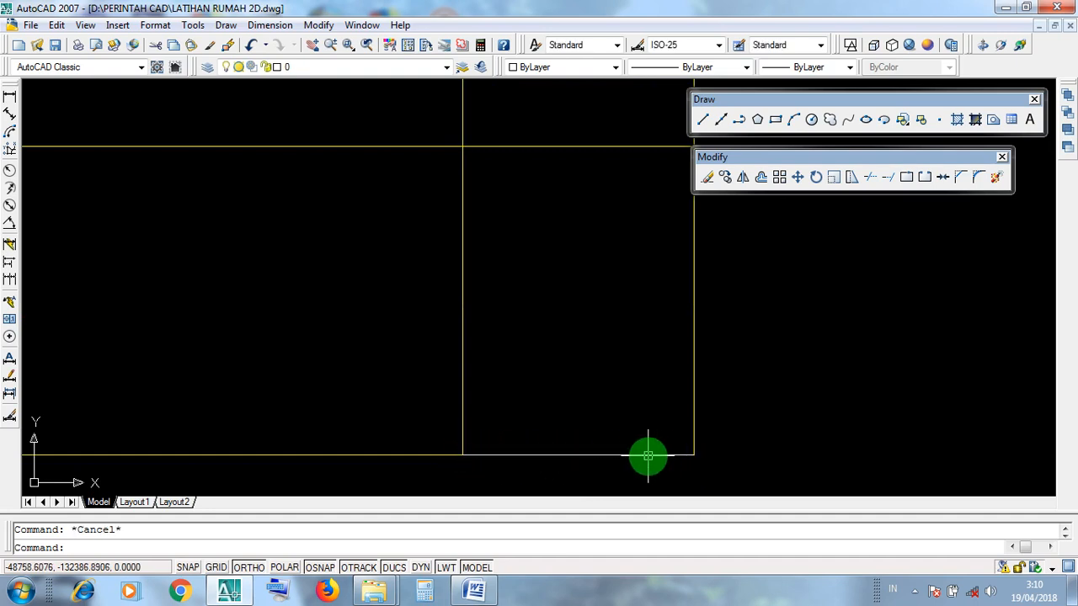
click(615, 455)
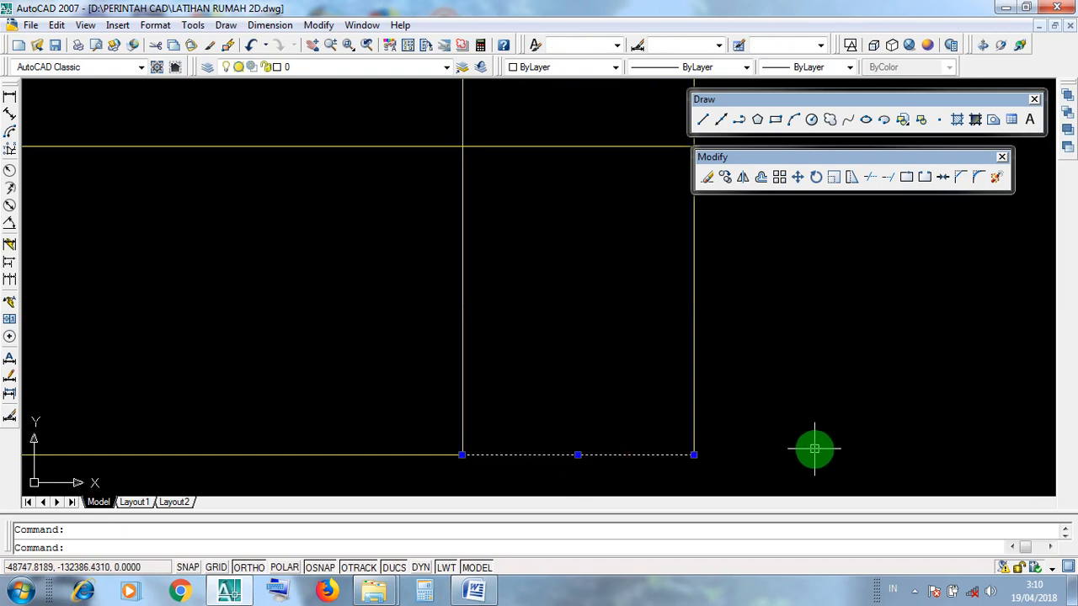
Compare the bottom edge of the 30 by 70 rectangle with the short line at the porch column's foot.
scroll(814, 449, down, 10)
middle_drag(827, 409, 644, 455)
middle_drag(831, 304, 717, 346)
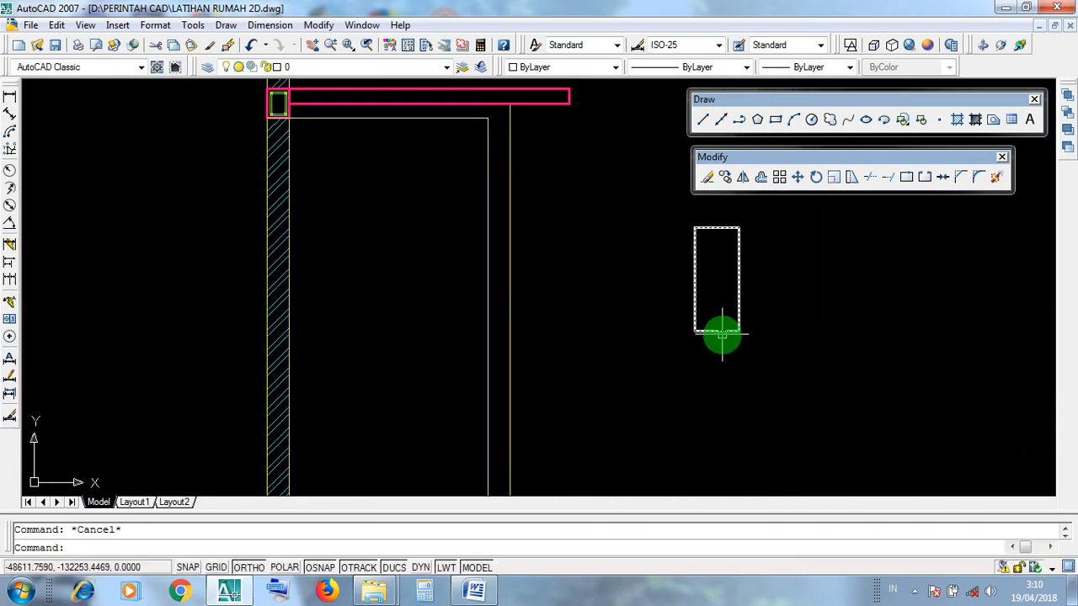
click(716, 331)
scroll(720, 331, up, 5)
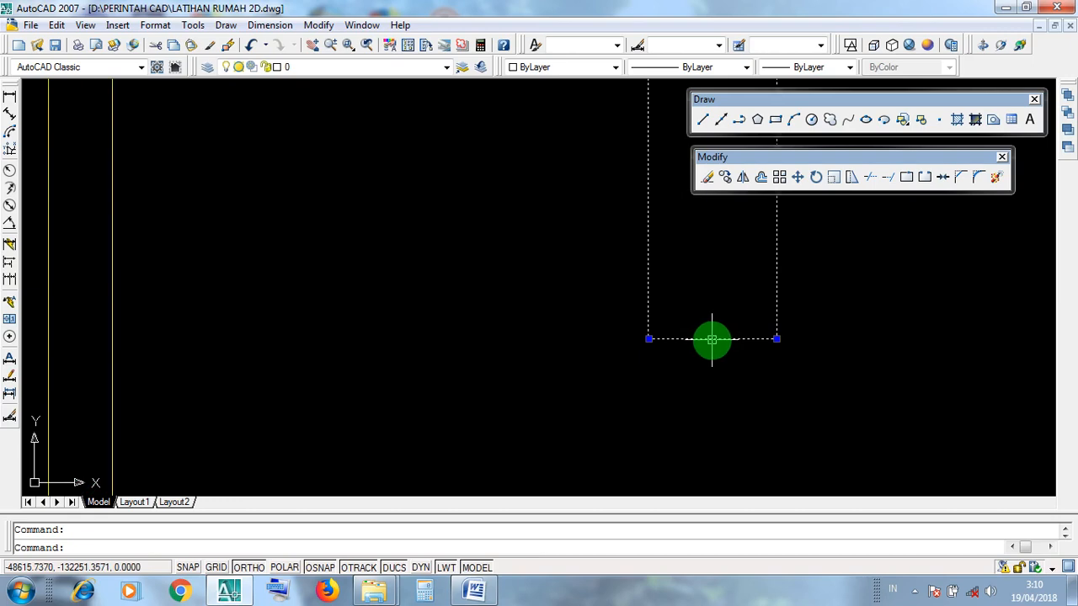
scroll(712, 339, down, 7)
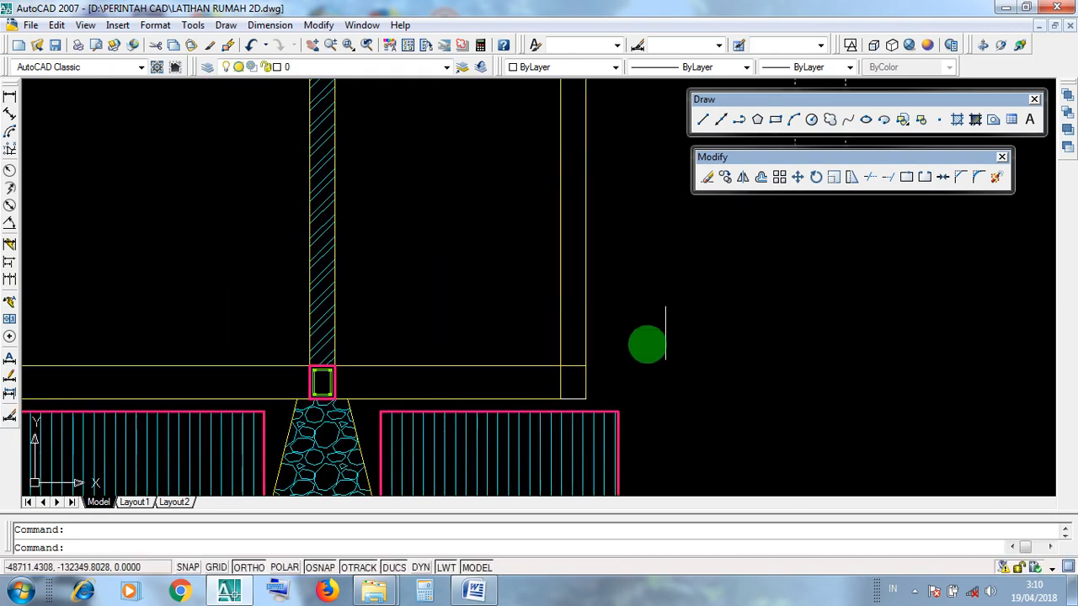
scroll(577, 392, up, 5)
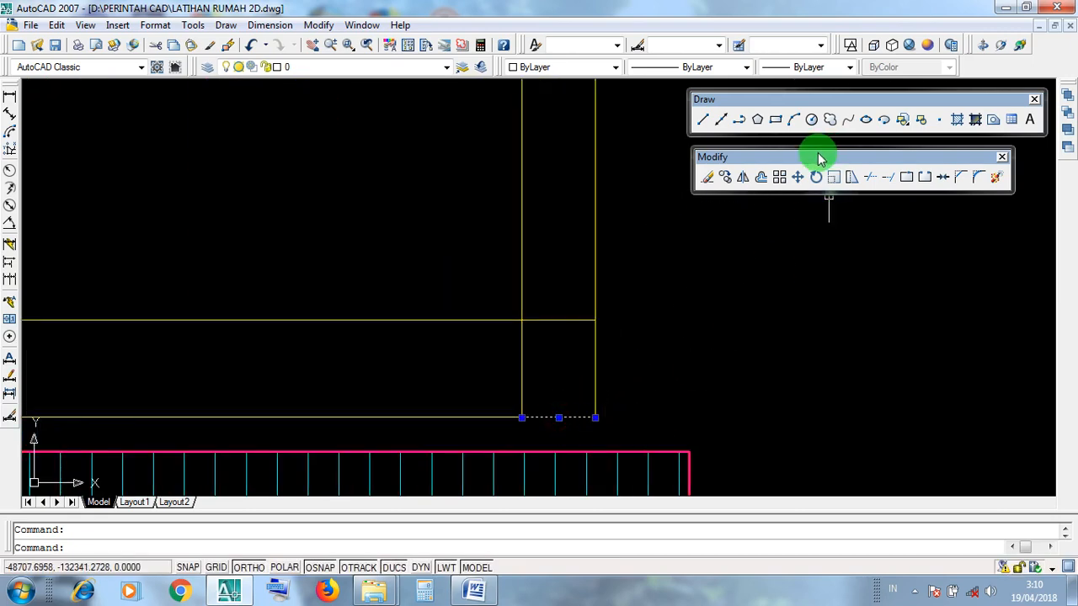
Locate the Move command, minimize AutoCAD and switch to the command notes in Word.
click(798, 177)
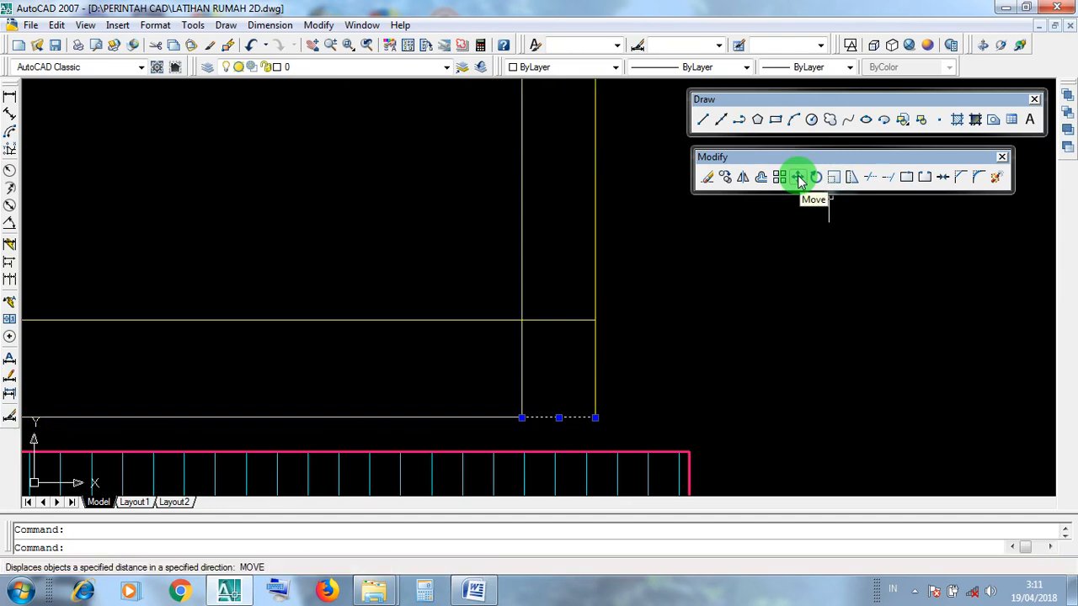
click(1005, 7)
click(474, 592)
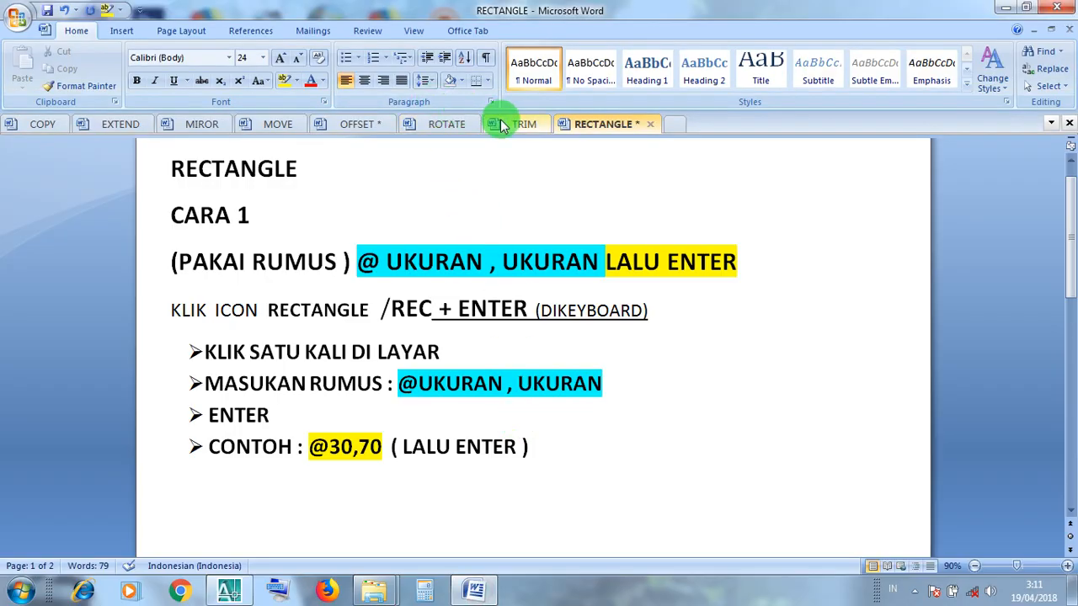
Read the MOVE instructions (CARA 2) in the Word notes and switch back to the AutoCAD drawing.
click(274, 124)
click(437, 421)
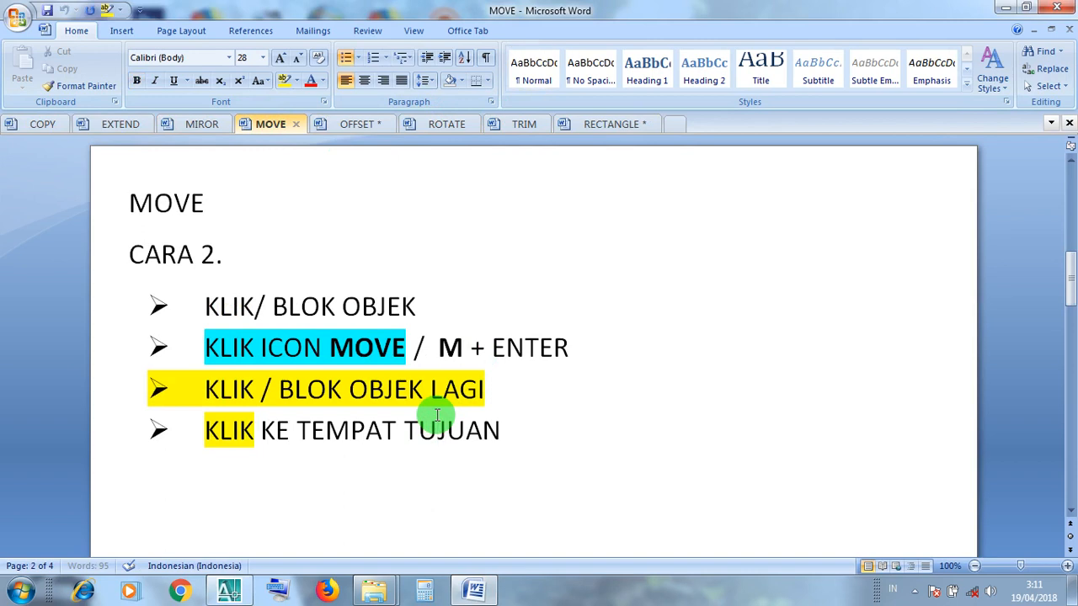
drag(426, 305, 221, 304)
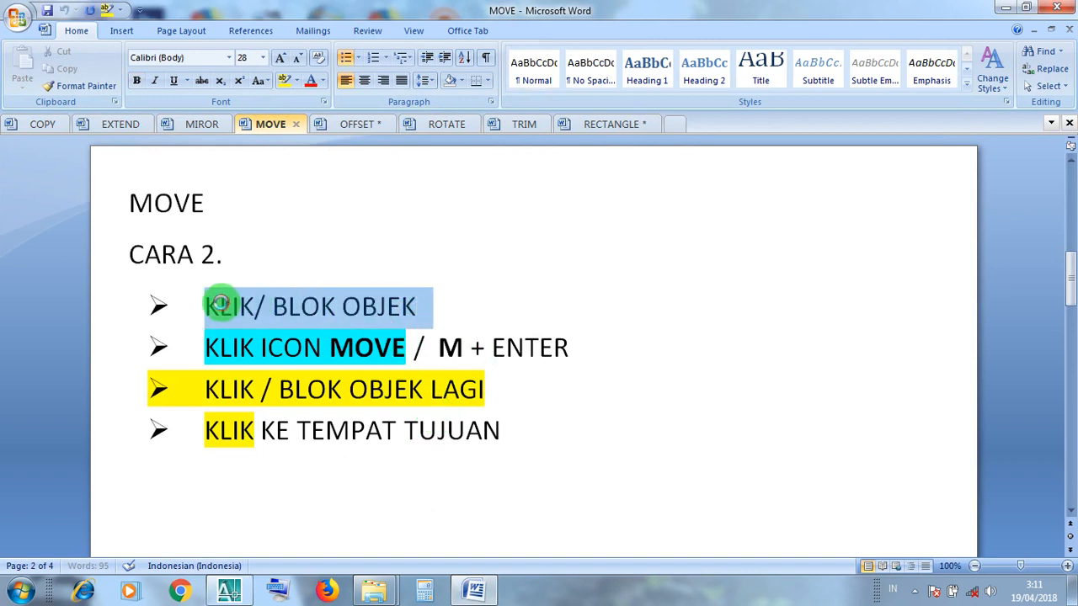
click(243, 308)
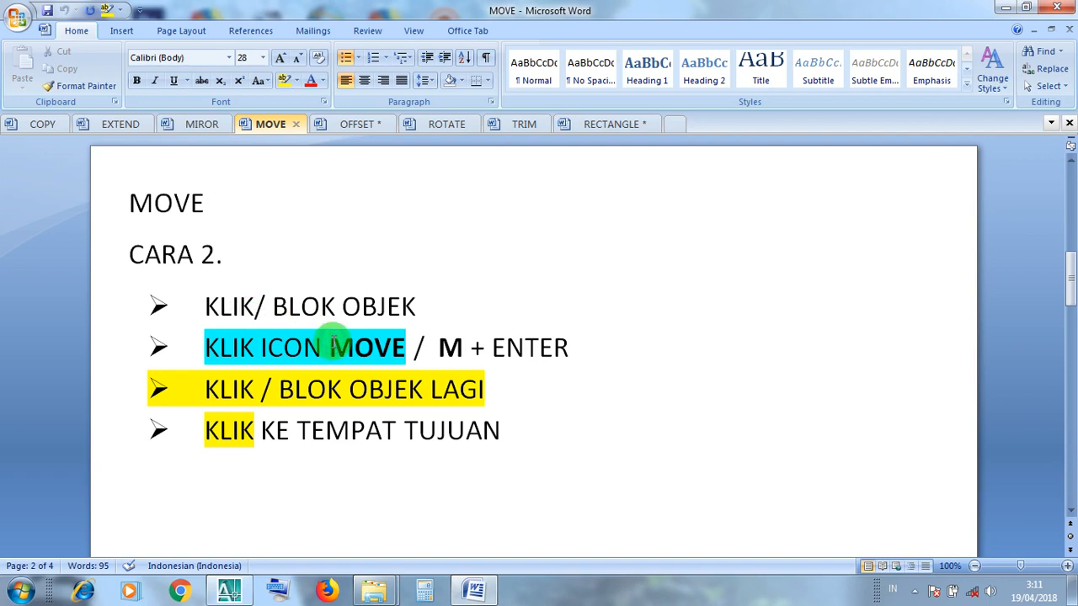
click(471, 353)
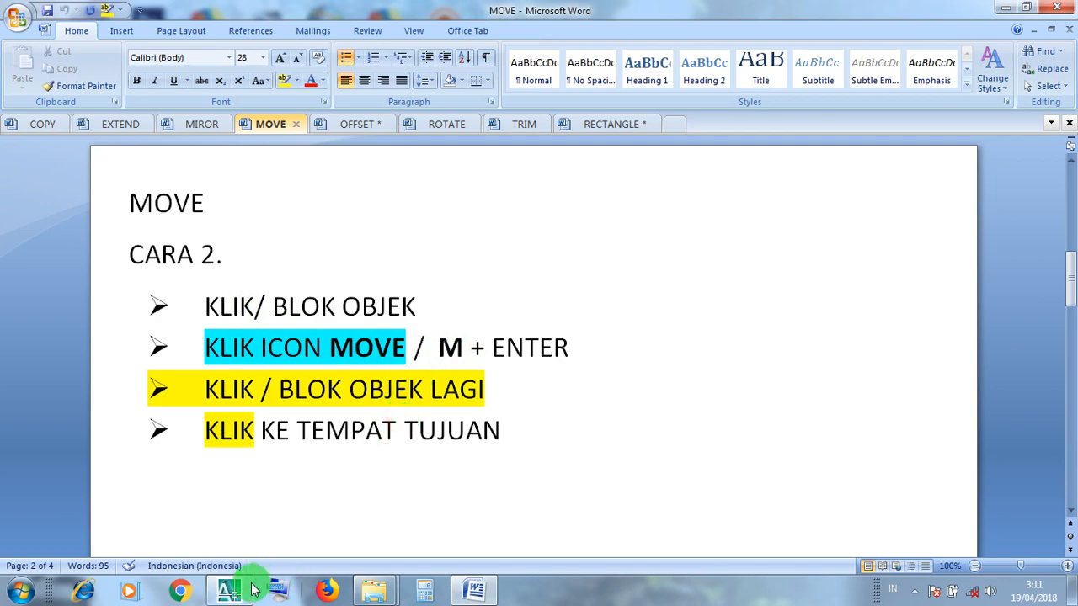
click(1011, 10)
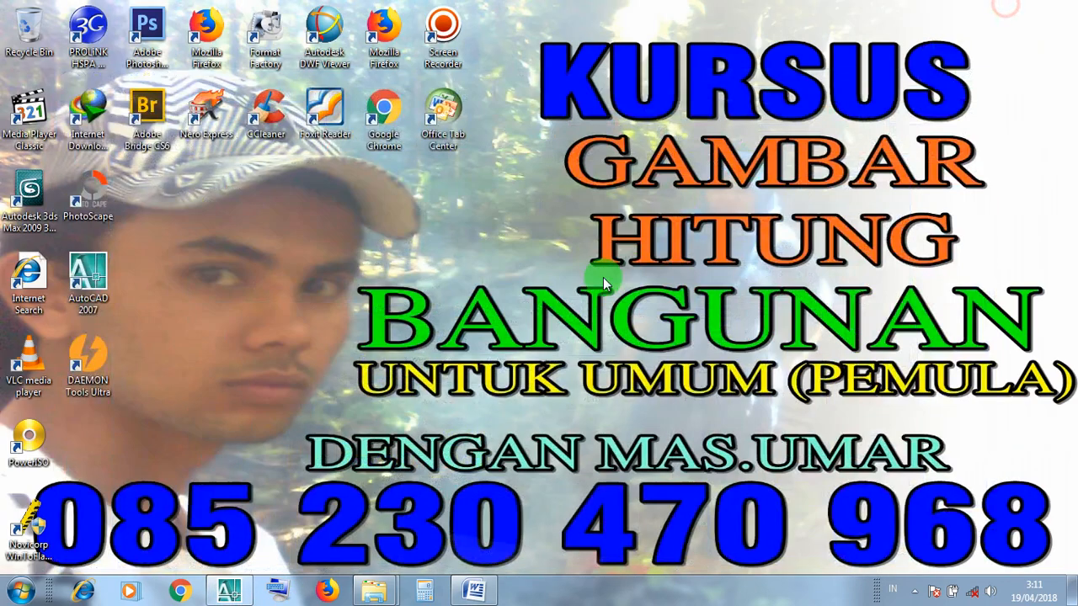
click(230, 590)
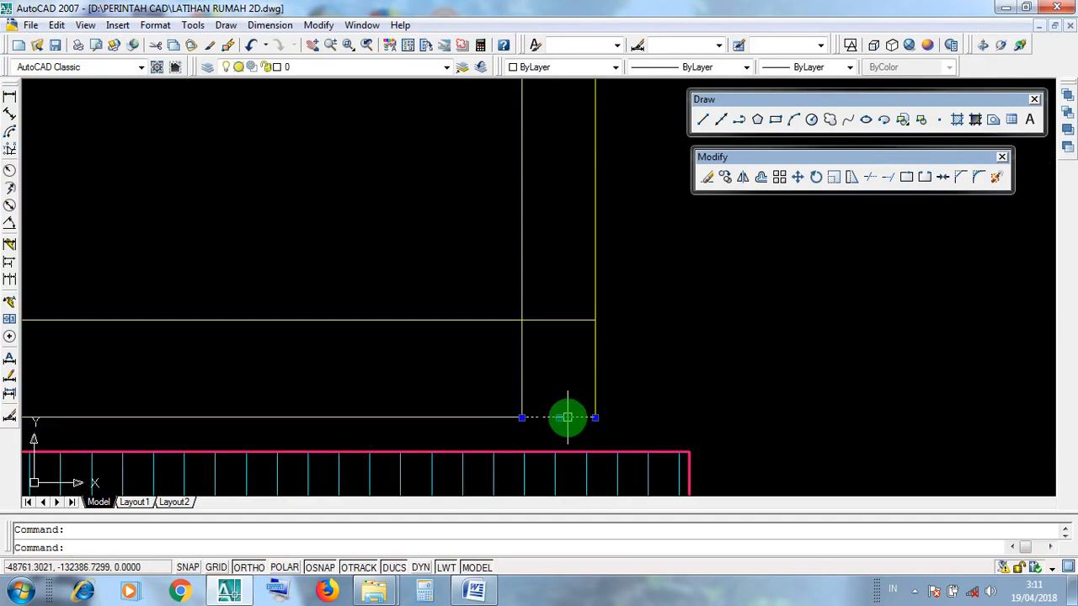
Start moving the 30 by 70 rectangle, taking the midpoint of its bottom edge as the base point.
scroll(568, 416, down, 4)
scroll(623, 383, up, 5)
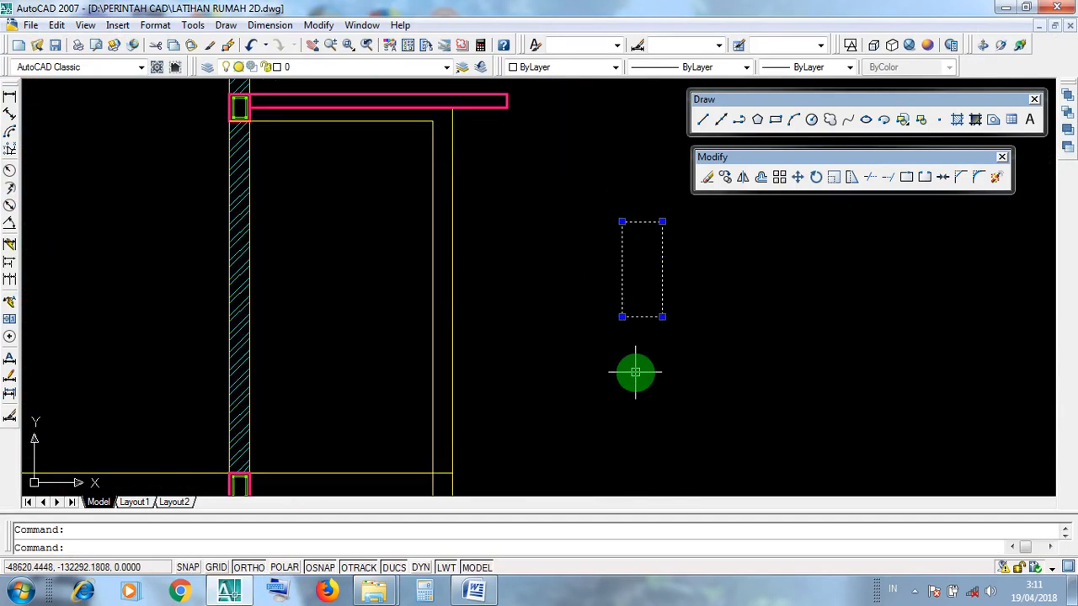
scroll(642, 388, up, 3)
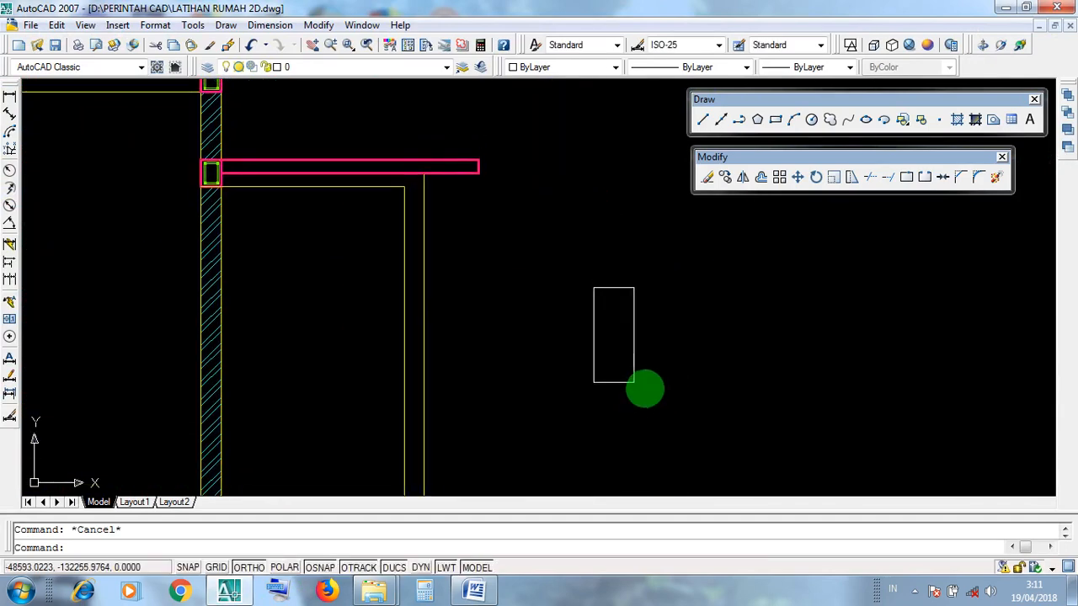
click(664, 391)
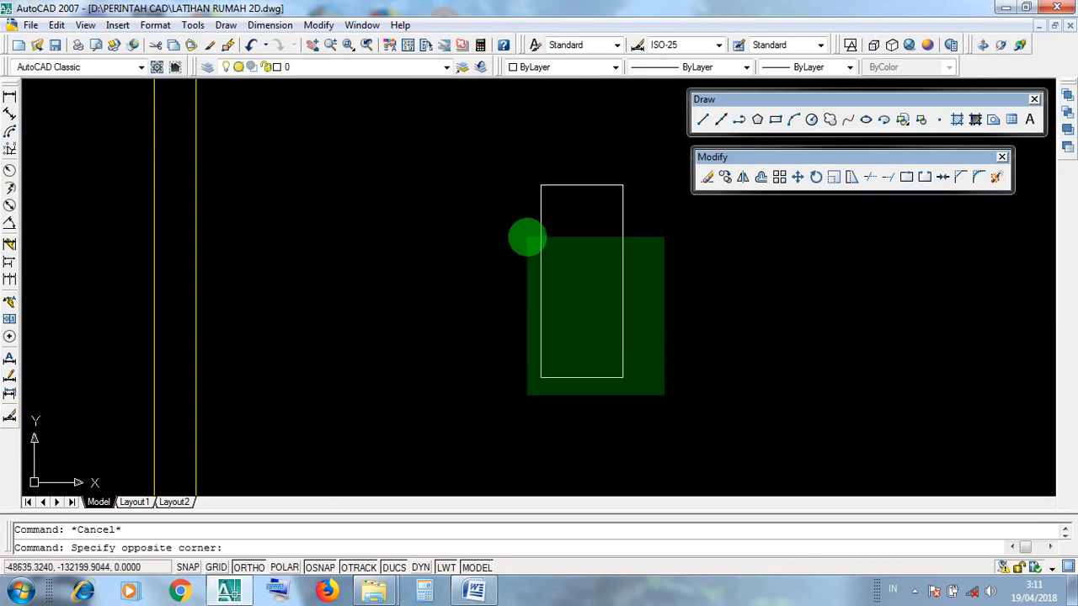
click(528, 234)
scroll(551, 299, down, 2)
scroll(572, 264, up, 2)
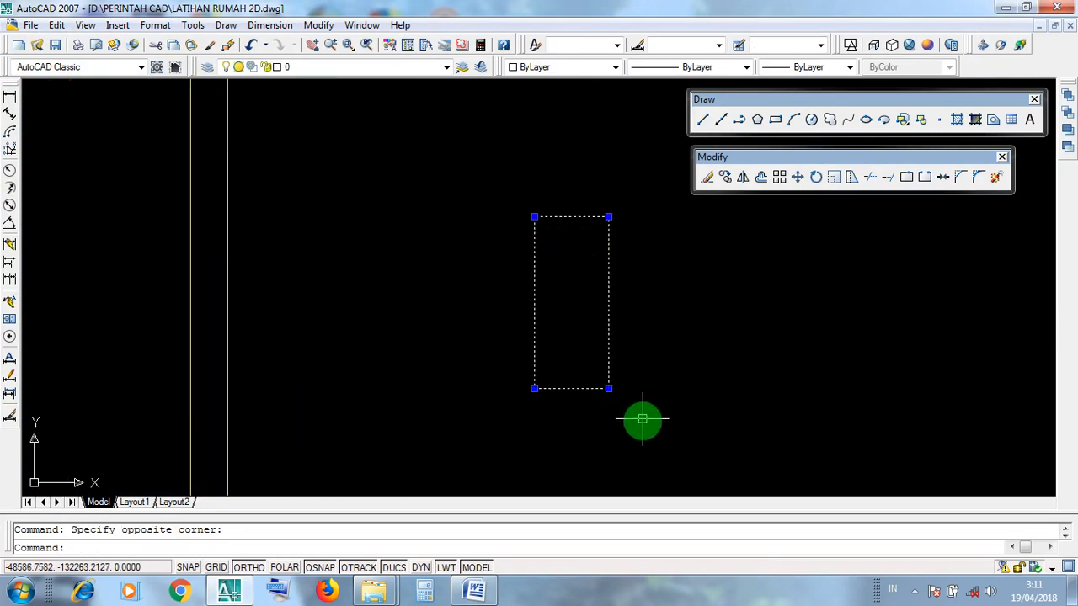
click(643, 415)
click(512, 191)
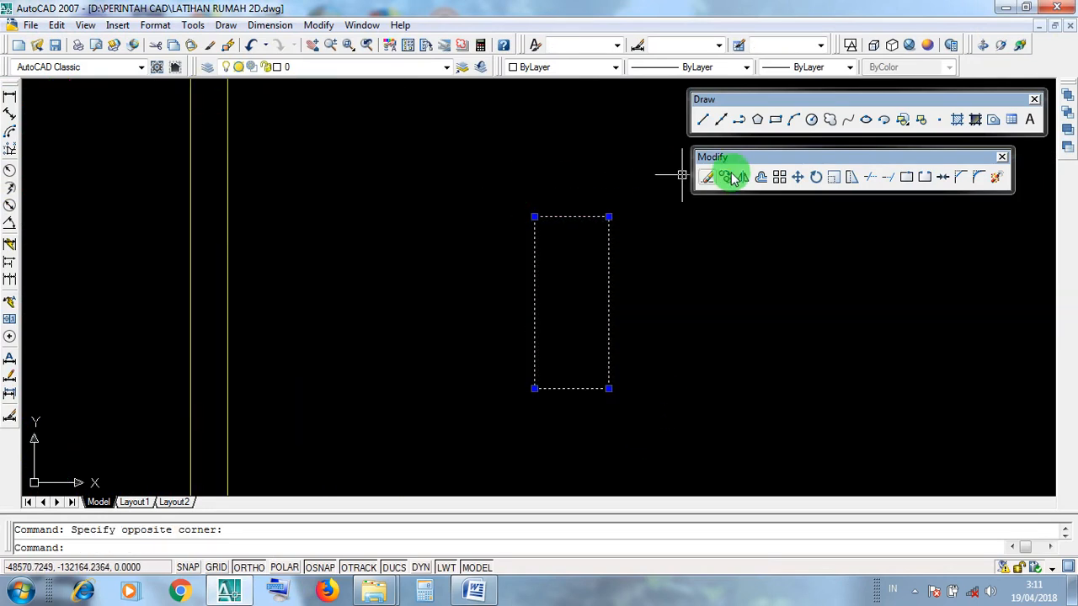
click(797, 178)
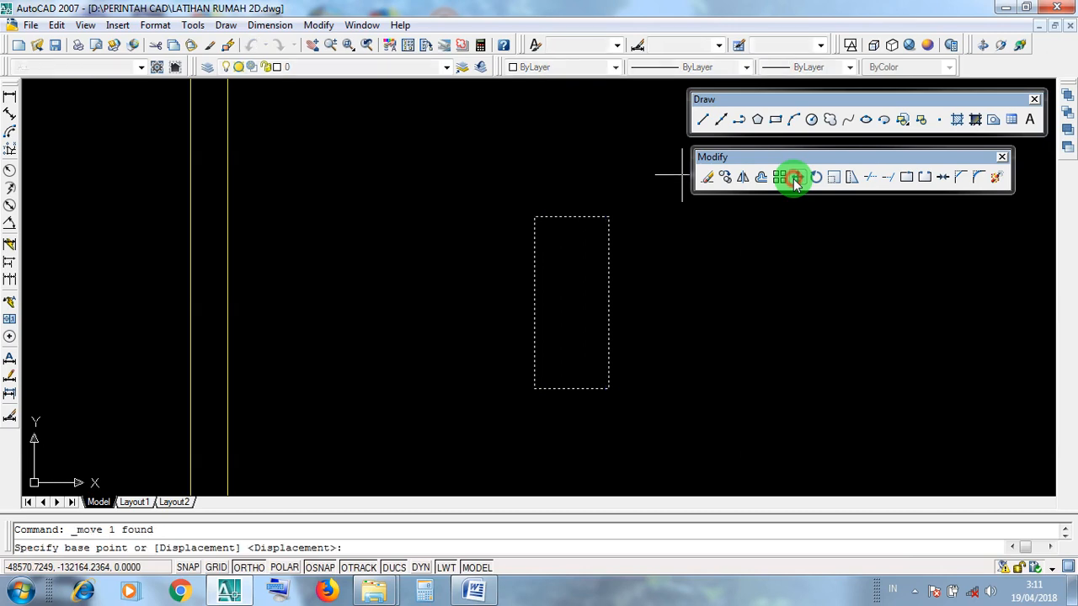
scroll(563, 342, up, 3)
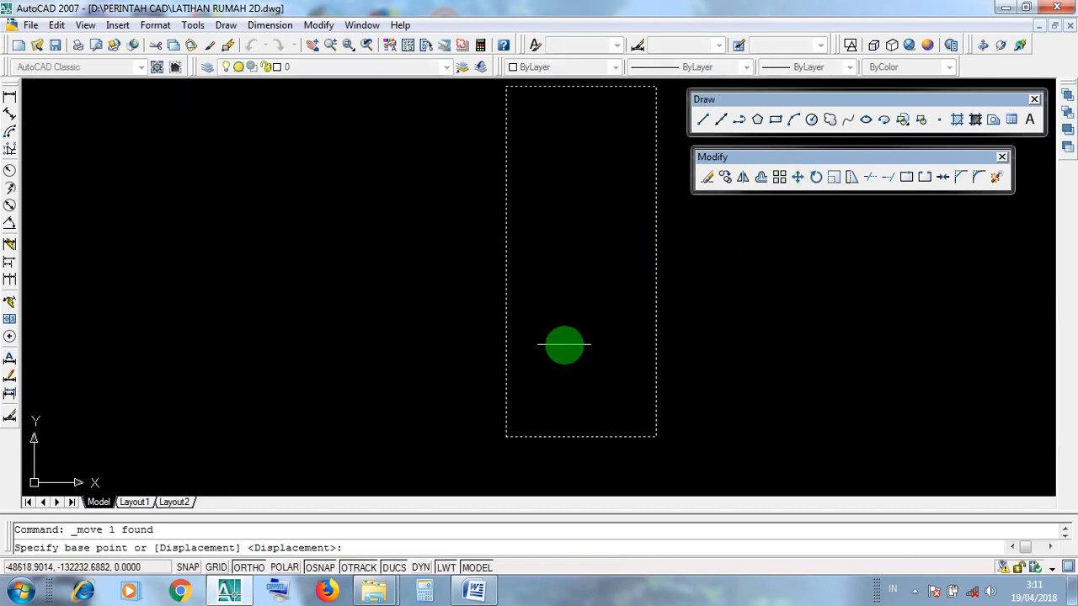
middle_drag(563, 342, 488, 348)
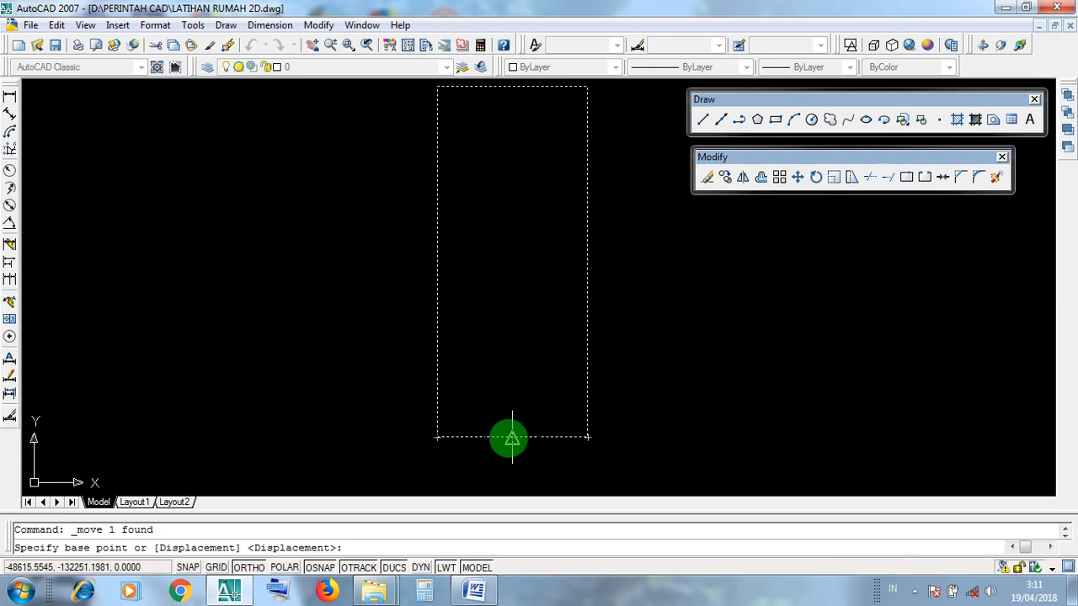
scroll(511, 437, down, 1)
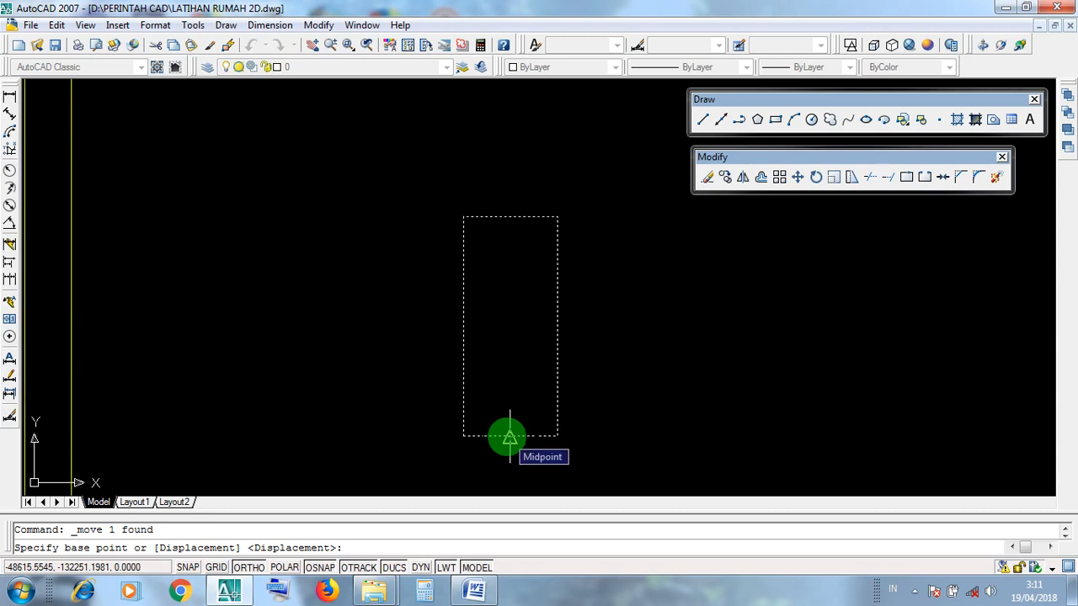
click(510, 437)
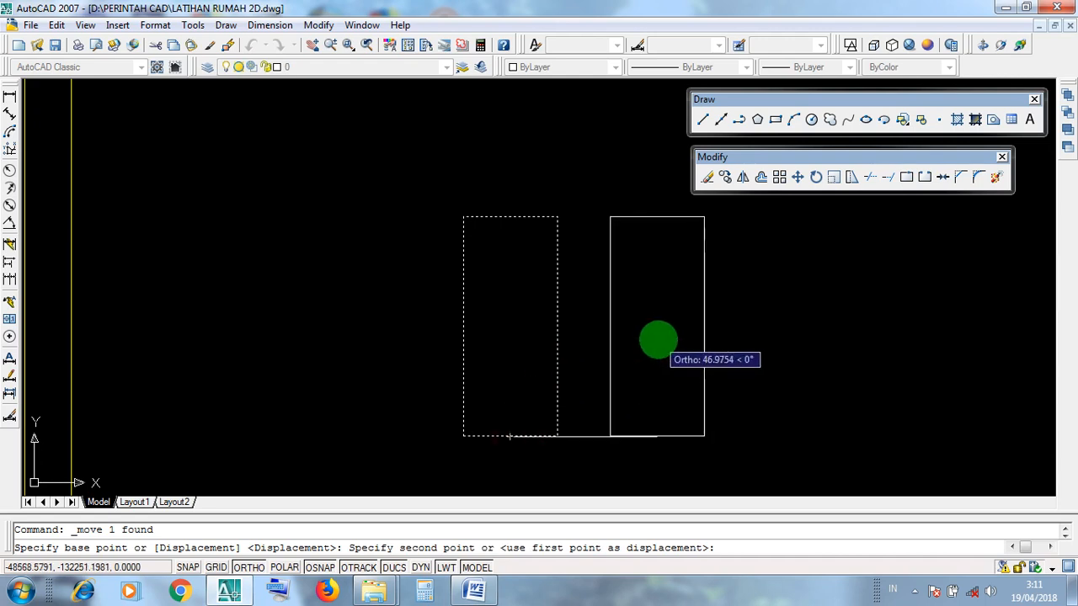
Turn Ortho off and place the rectangle at the midpoint of the line across the porch column's foot.
scroll(657, 338, down, 2)
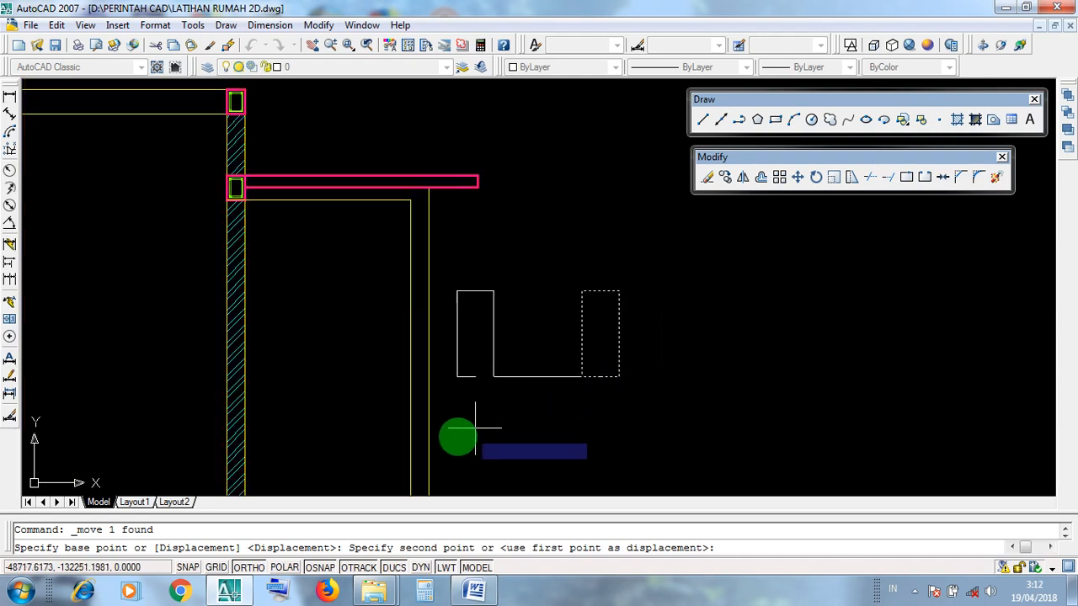
click(252, 568)
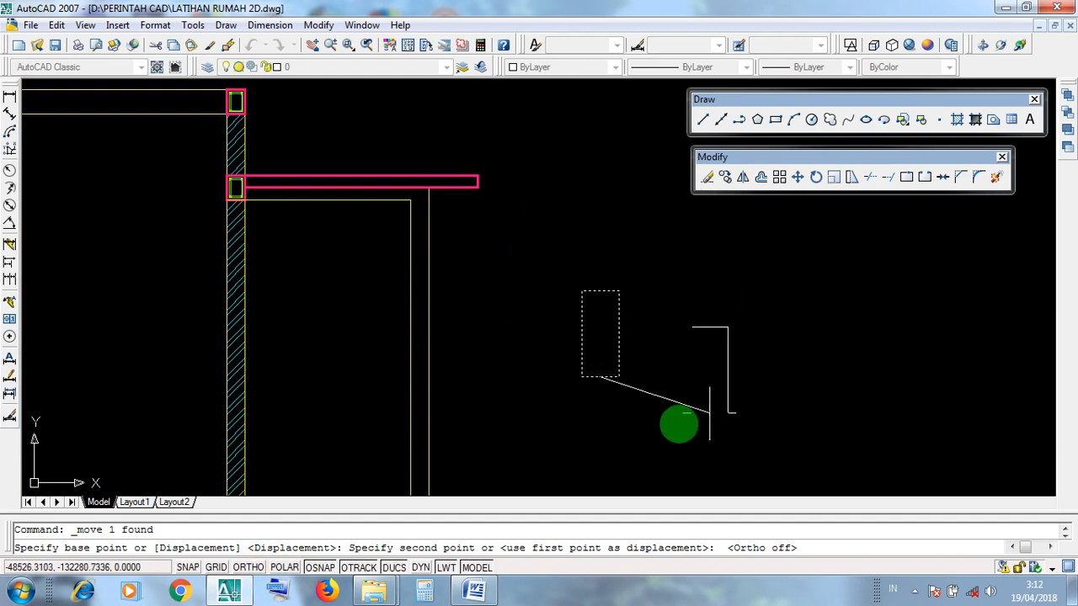
middle_drag(673, 374, 717, 244)
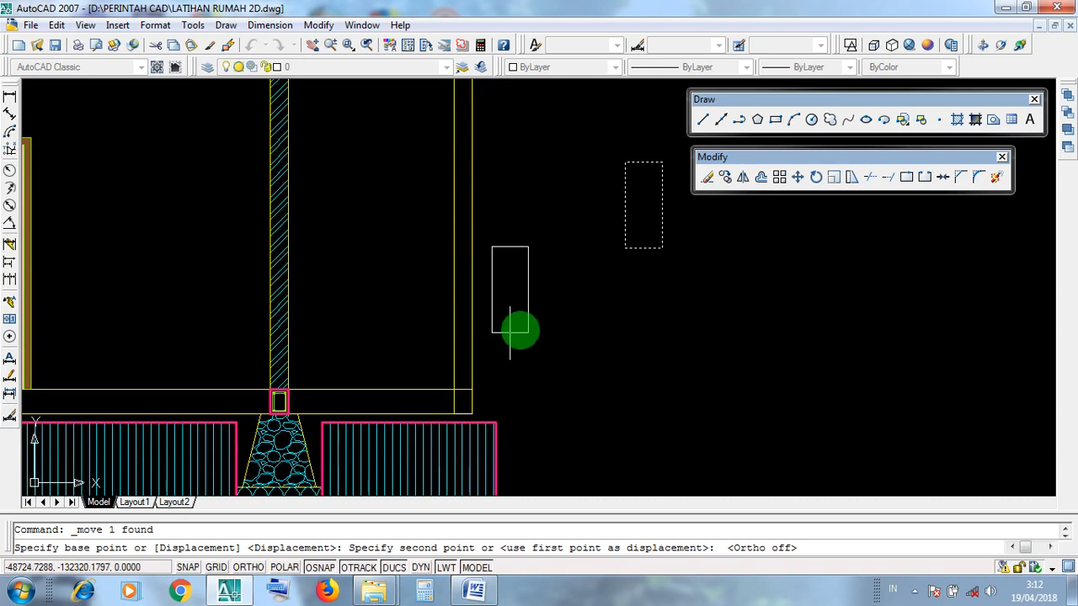
scroll(469, 383, up, 5)
scroll(481, 353, up, 5)
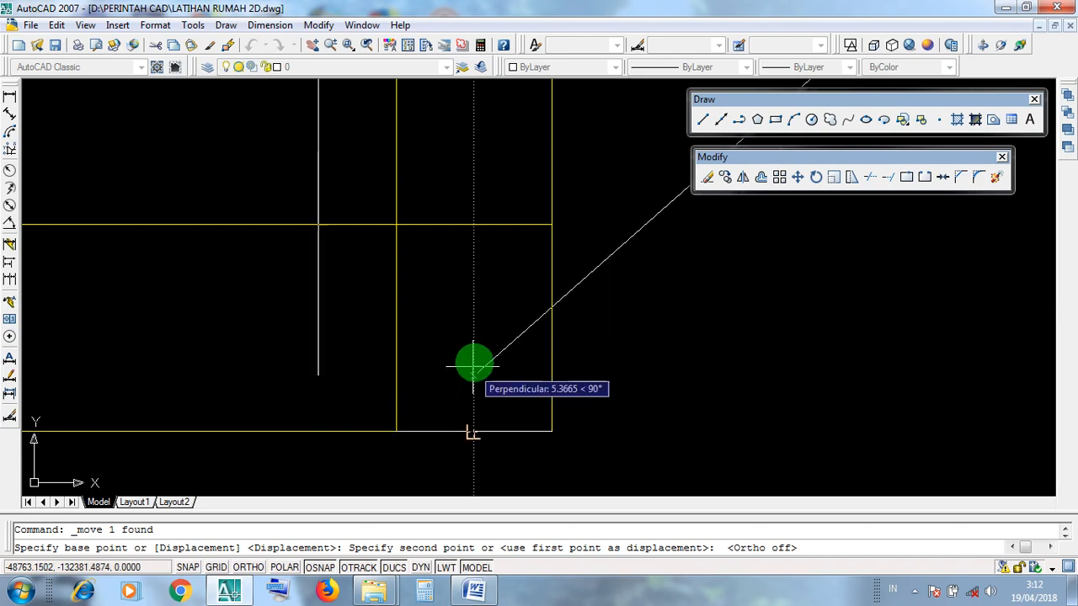
click(473, 433)
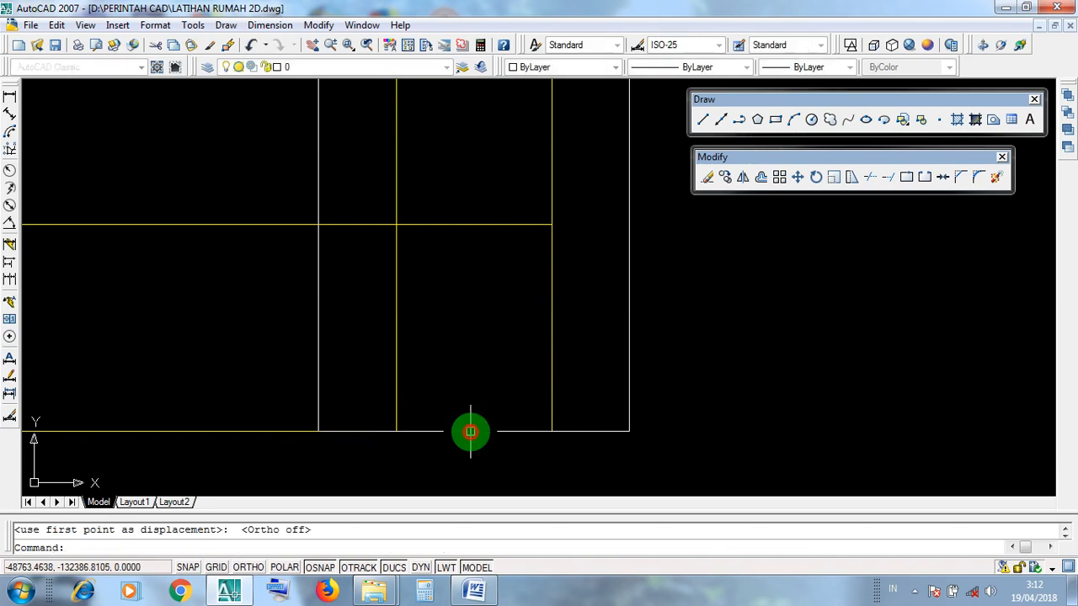
scroll(512, 452, down, 2)
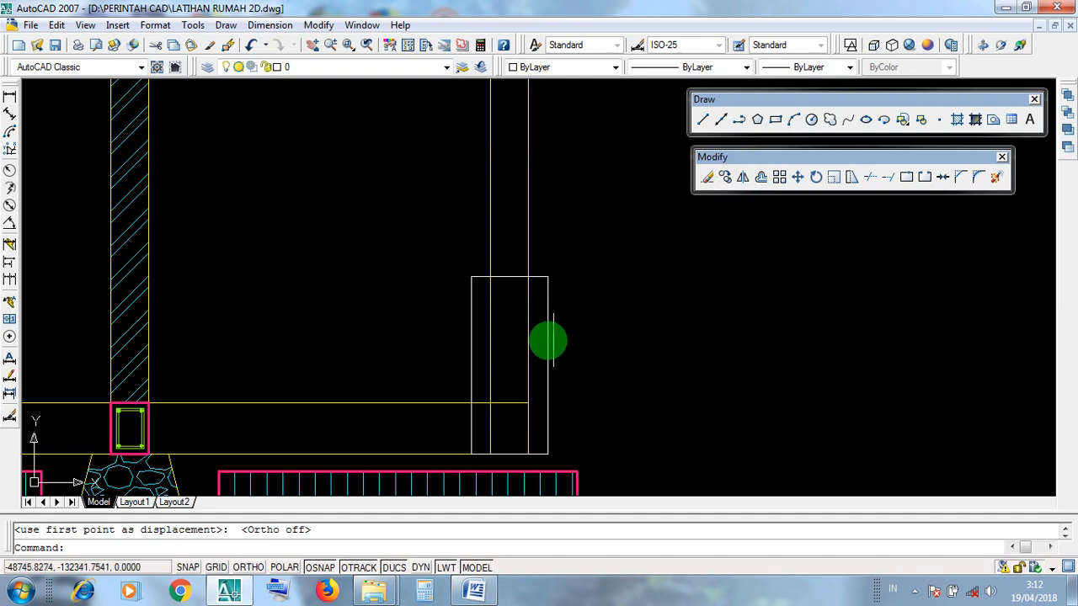
Select the placed rectangle and the column and floor lines crossing it to examine where they overlap.
click(547, 340)
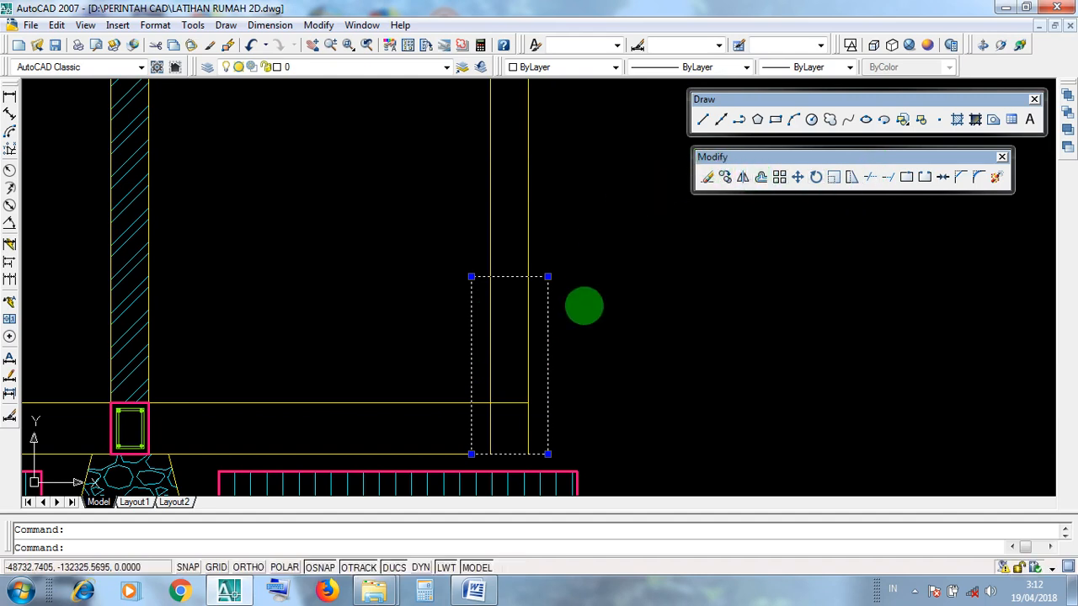
scroll(525, 421, up, 2)
click(546, 428)
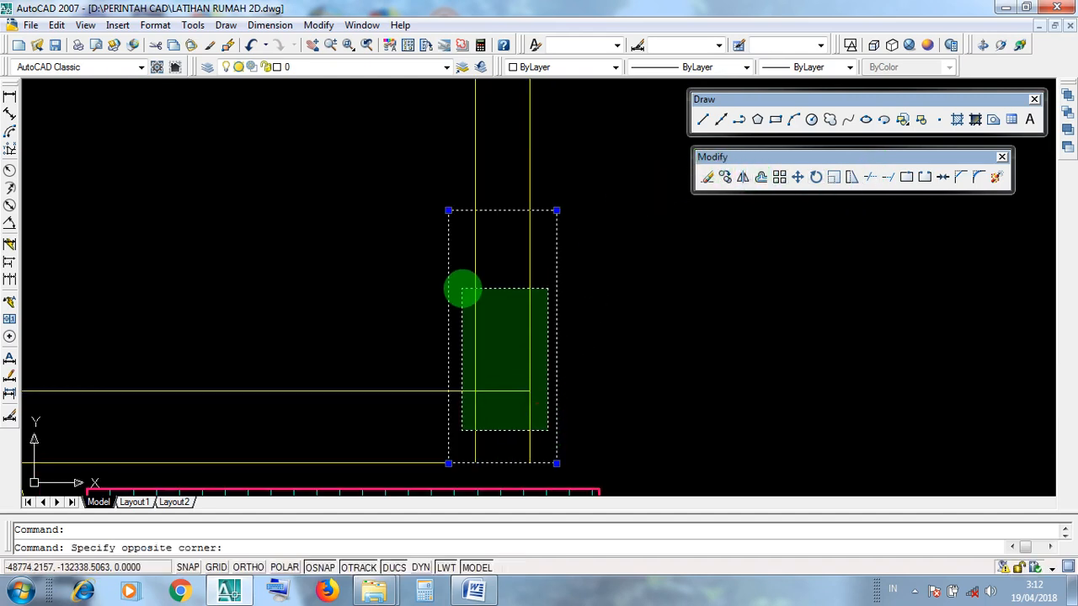
click(463, 285)
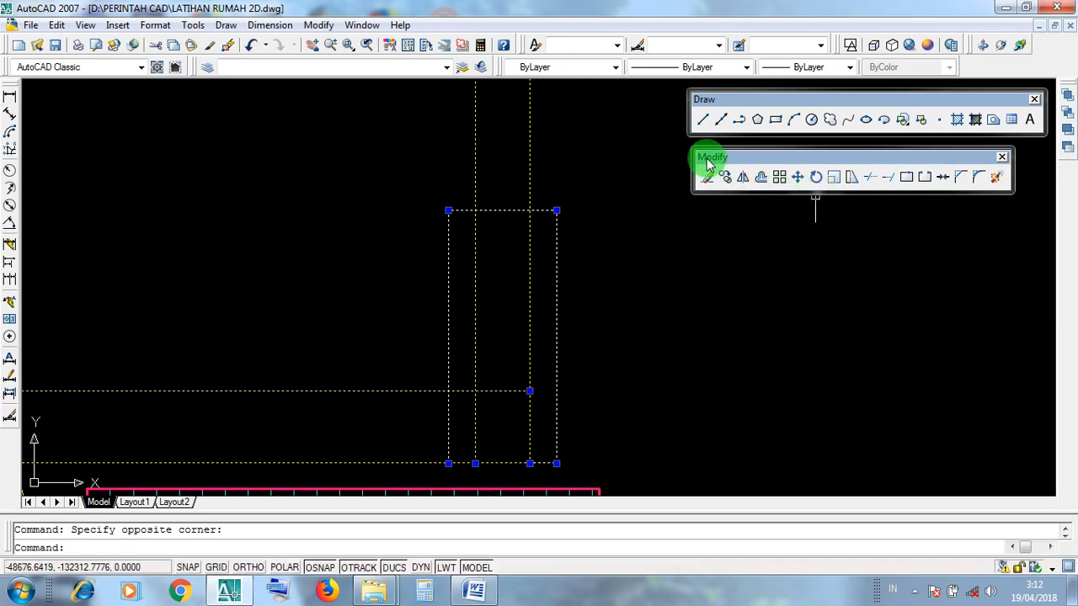
Clear the selection and examine the interior of the finished column base in the framed ATAP PELANA TUNGGAL reference section.
scroll(533, 395, down, 4)
scroll(854, 331, down, 4)
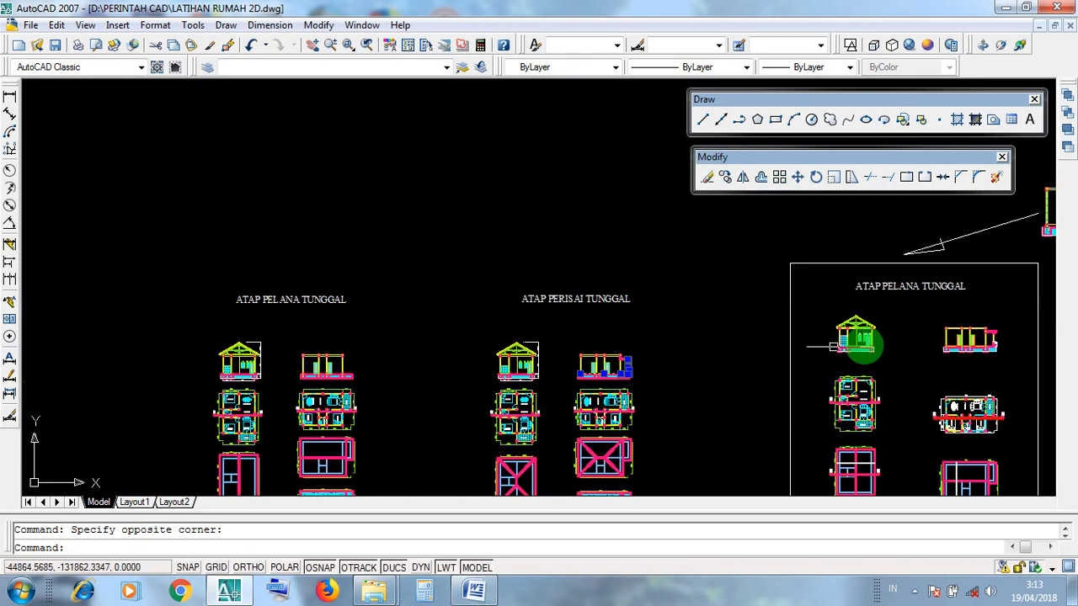
scroll(867, 357, up, 5)
key(Escape)
scroll(722, 396, up, 6)
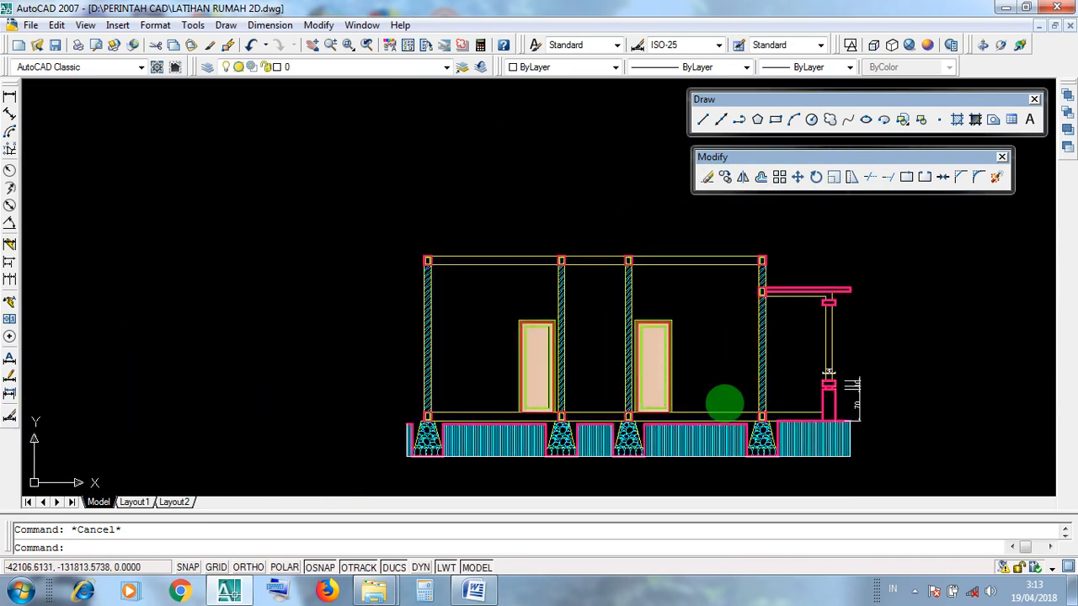
click(730, 450)
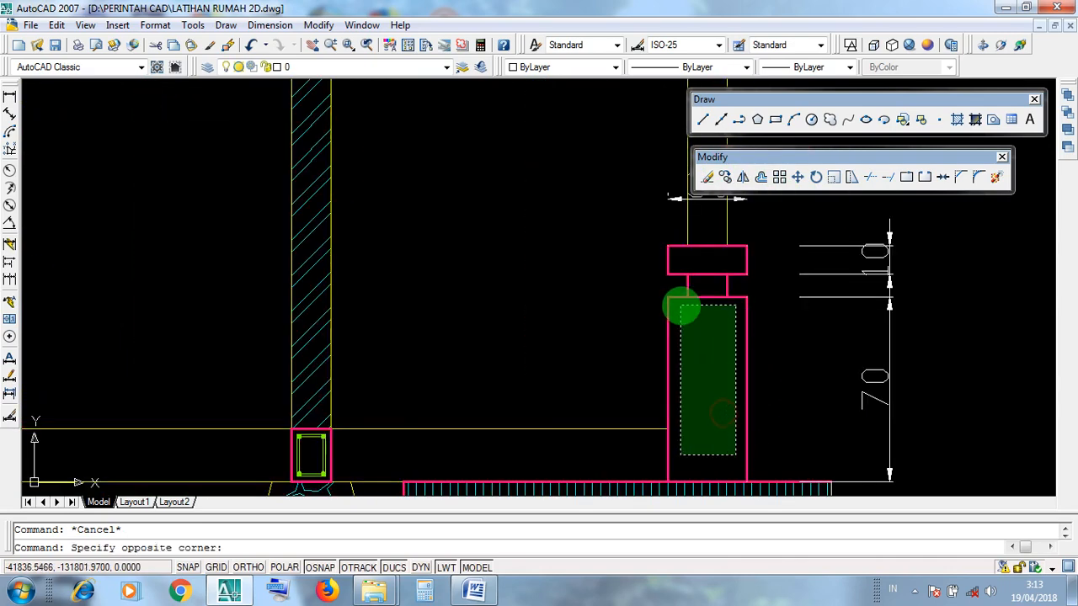
click(681, 305)
click(716, 449)
click(699, 343)
click(731, 458)
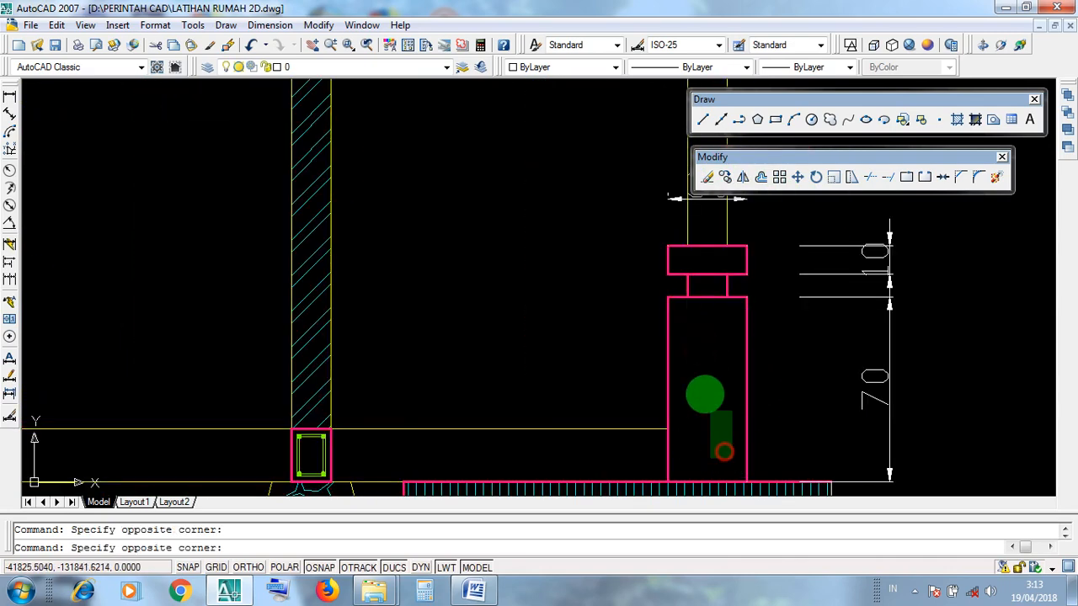
click(694, 352)
click(723, 462)
click(688, 341)
scroll(688, 341, down, 6)
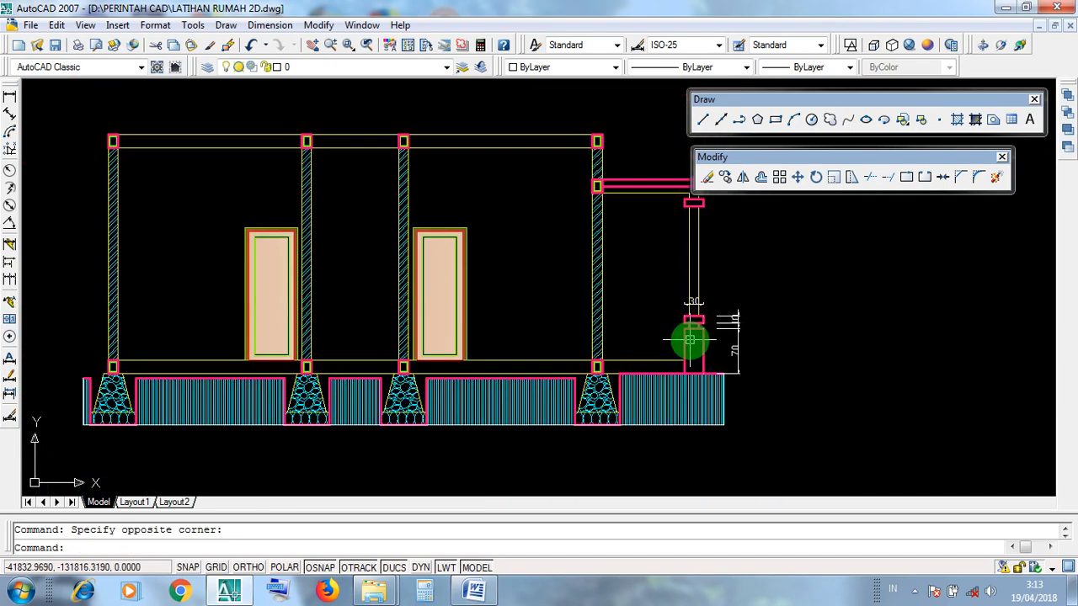
Select the base rectangle at the porch column in the ATAP PERISAI TUNGGAL section, and switch to the command notes in Word.
middle_drag(378, 368, 843, 398)
middle_drag(539, 411, 927, 356)
scroll(859, 361, down, 5)
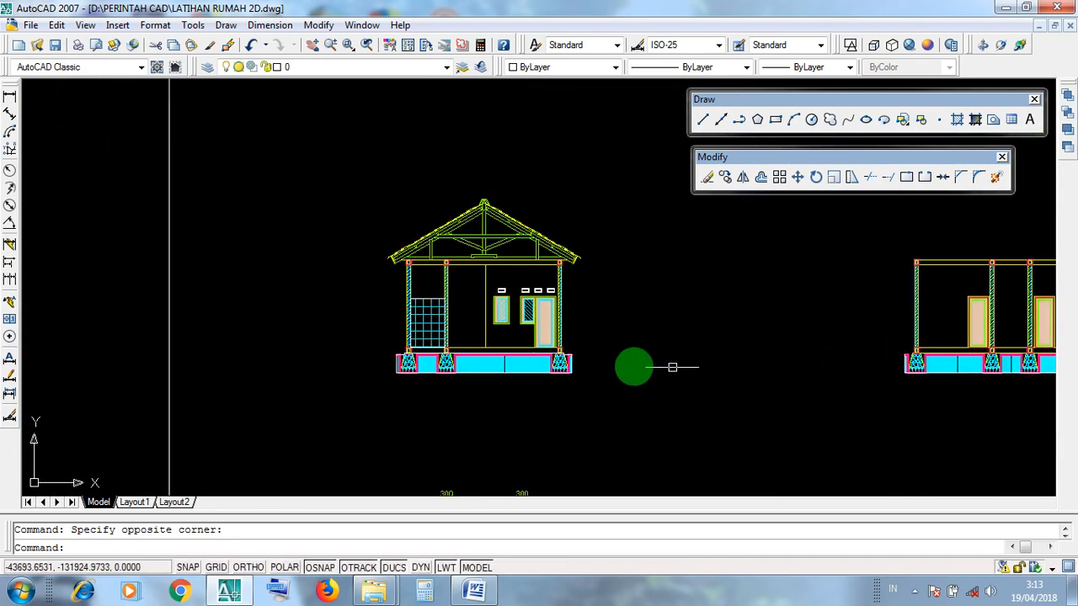
scroll(555, 361, down, 3)
middle_drag(389, 359, 965, 368)
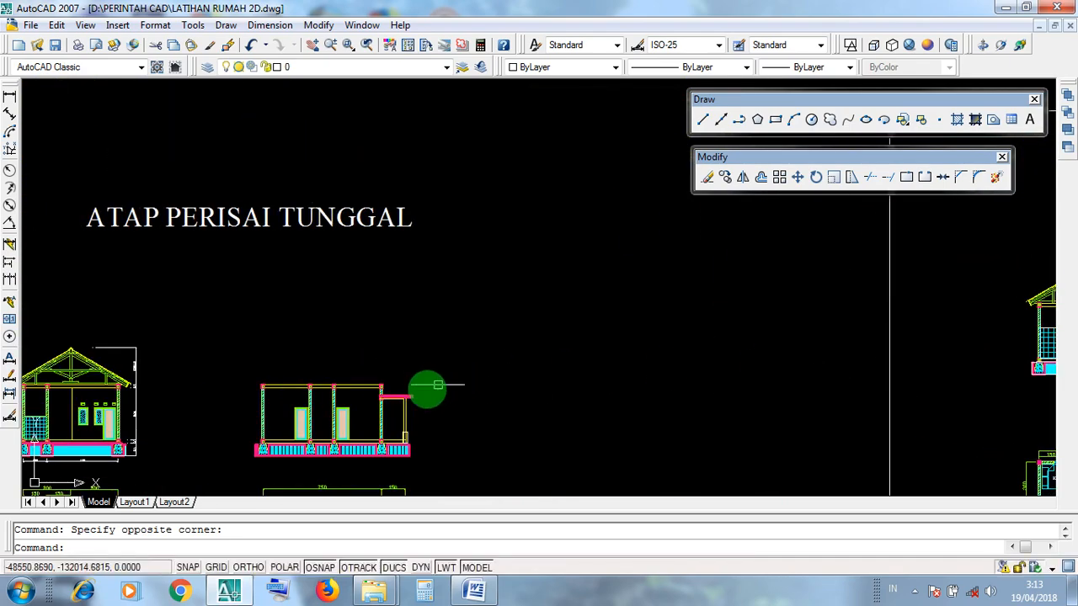
scroll(370, 414, up, 6)
scroll(511, 483, up, 3)
middle_drag(511, 456, 477, 298)
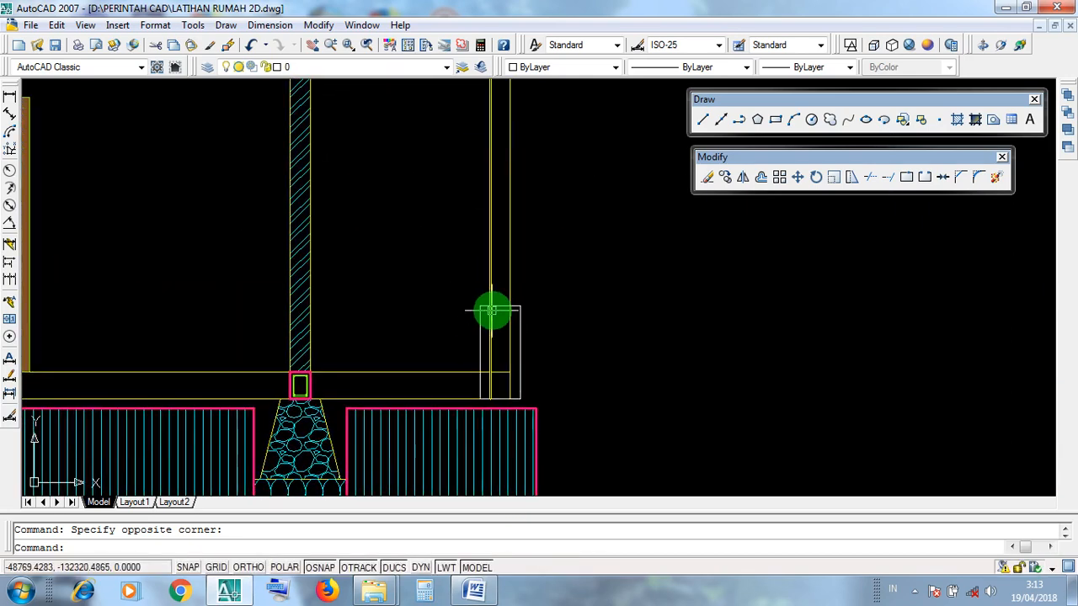
click(496, 308)
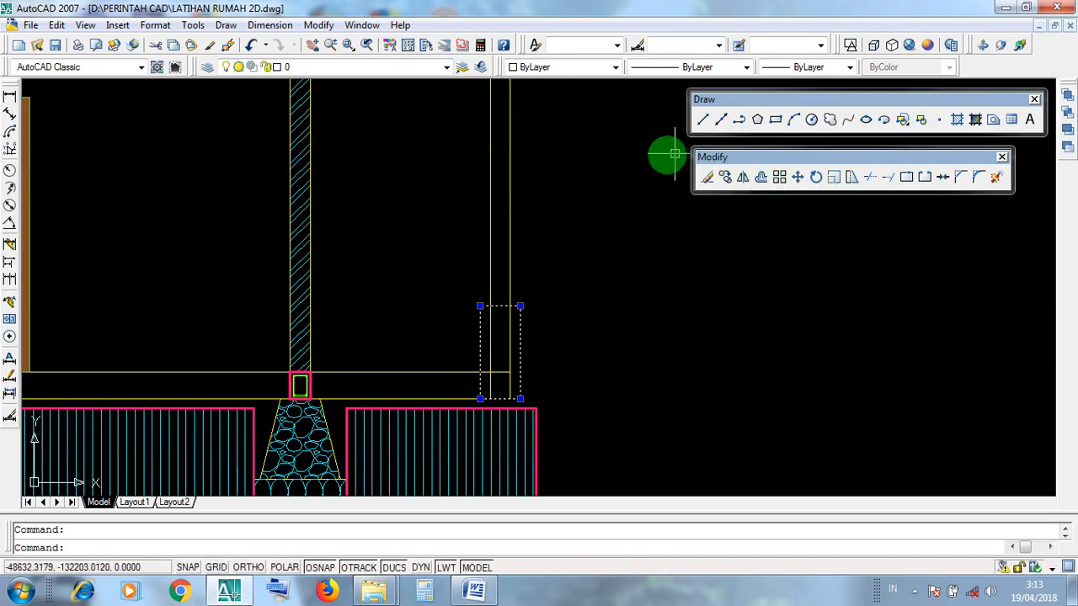
click(1009, 17)
click(481, 592)
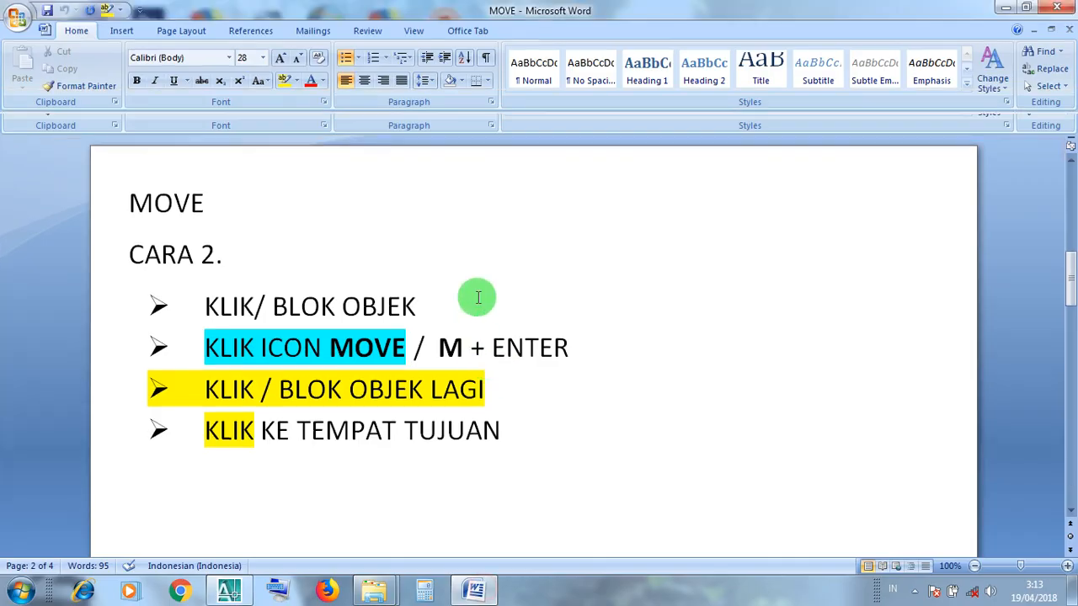
Open the TRIM notes at the reference-line method (CARA 2), and switch back to the AutoCAD drawing.
click(516, 124)
click(495, 289)
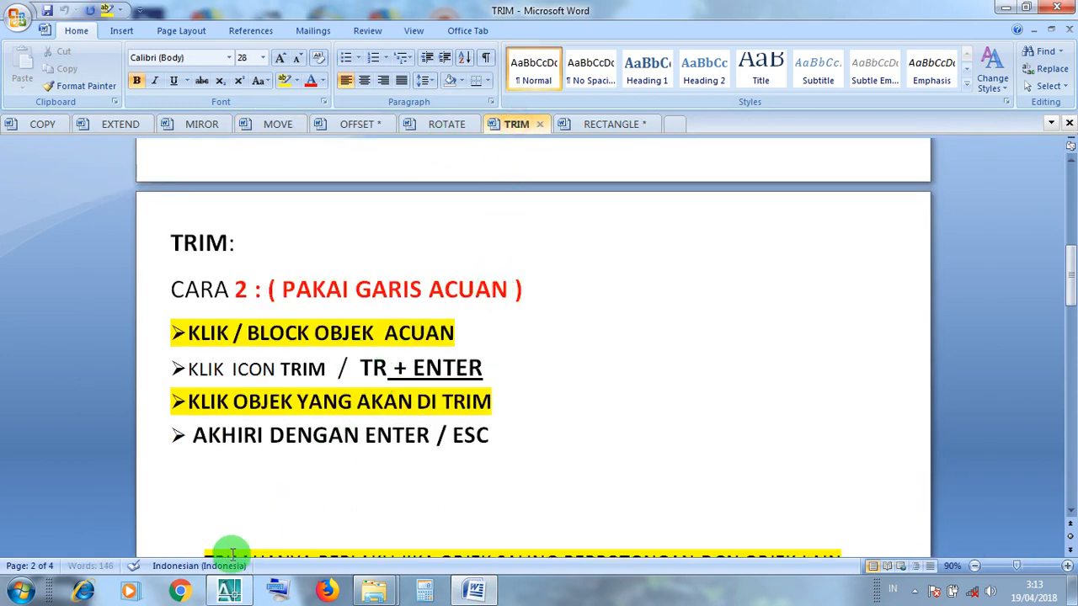
click(229, 592)
Deselect the base rectangle and select the column and floor lines crossing it to examine which parts lie inside.
scroll(483, 373, up, 3)
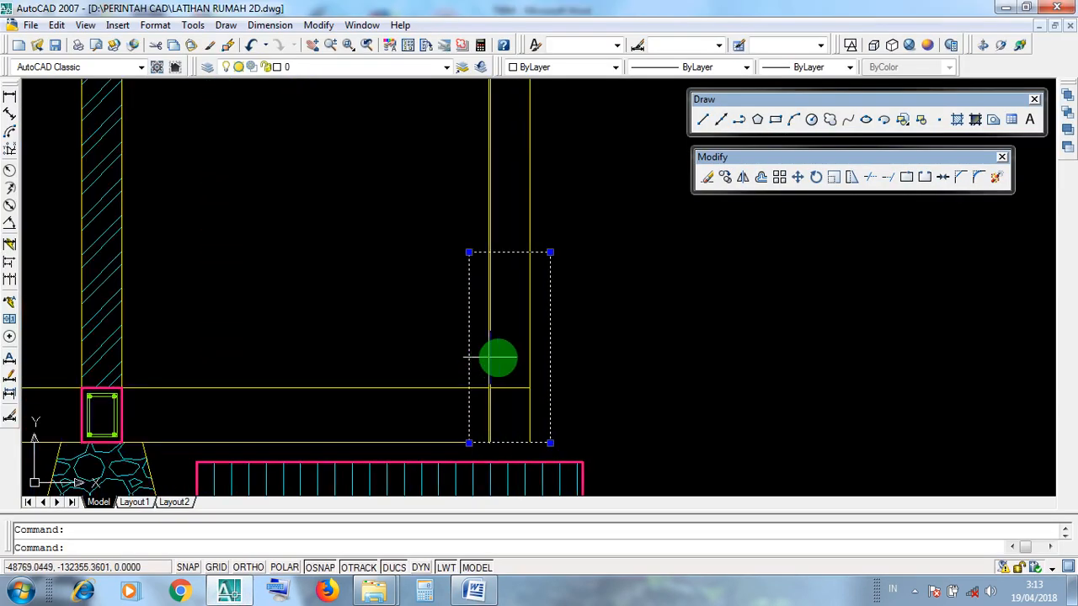
key(Escape)
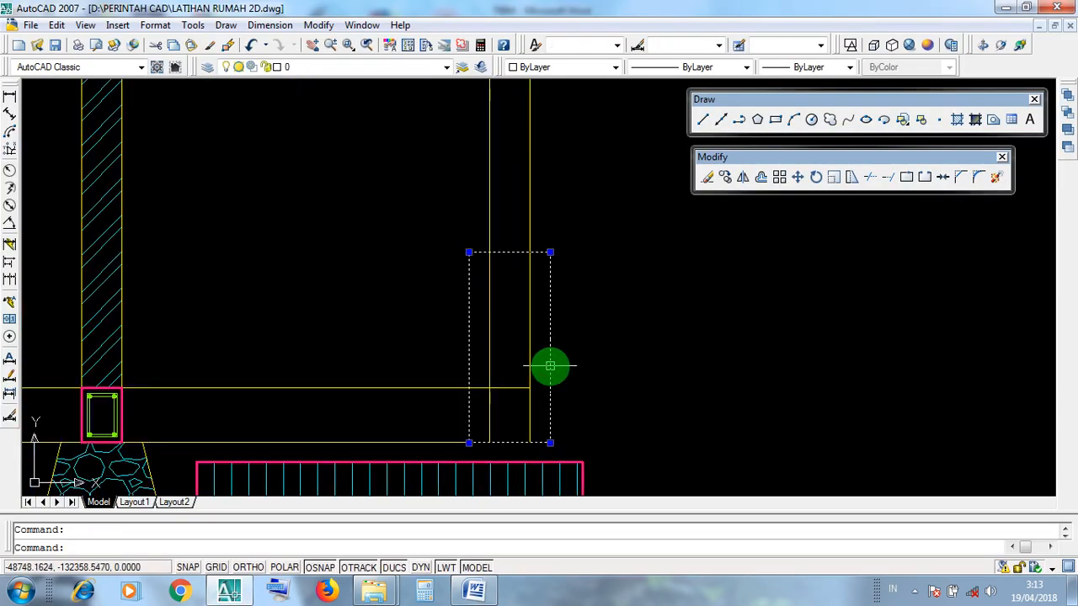
key(Escape)
scroll(534, 413, up, 2)
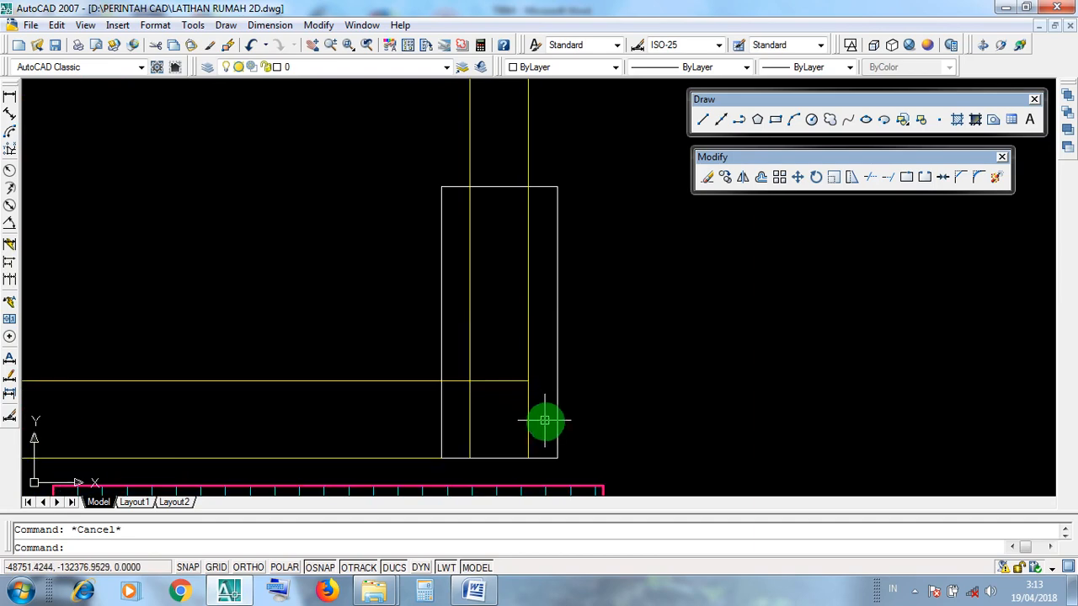
click(547, 422)
click(452, 256)
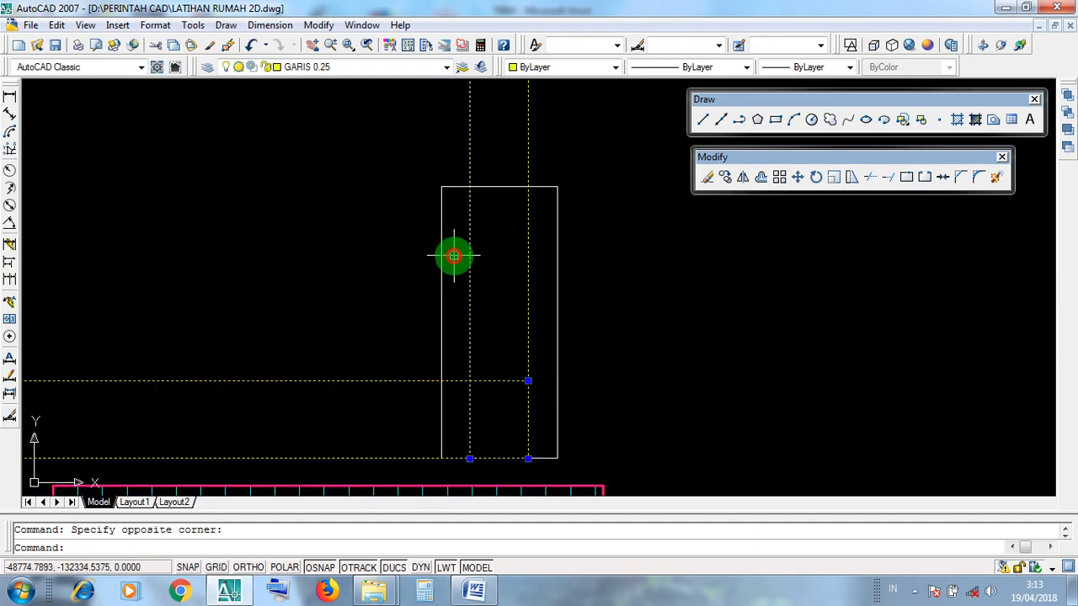
key(Escape)
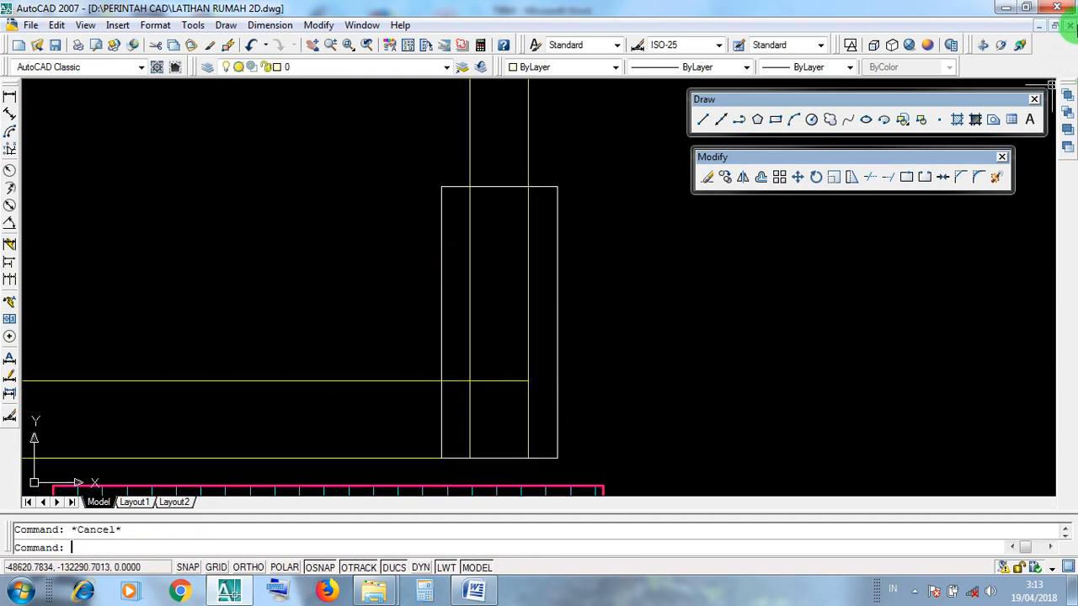
Switch to Word and read the CARA 2 trim instructions, from choosing the reference object to ending the command.
click(1004, 9)
drag(456, 333, 187, 332)
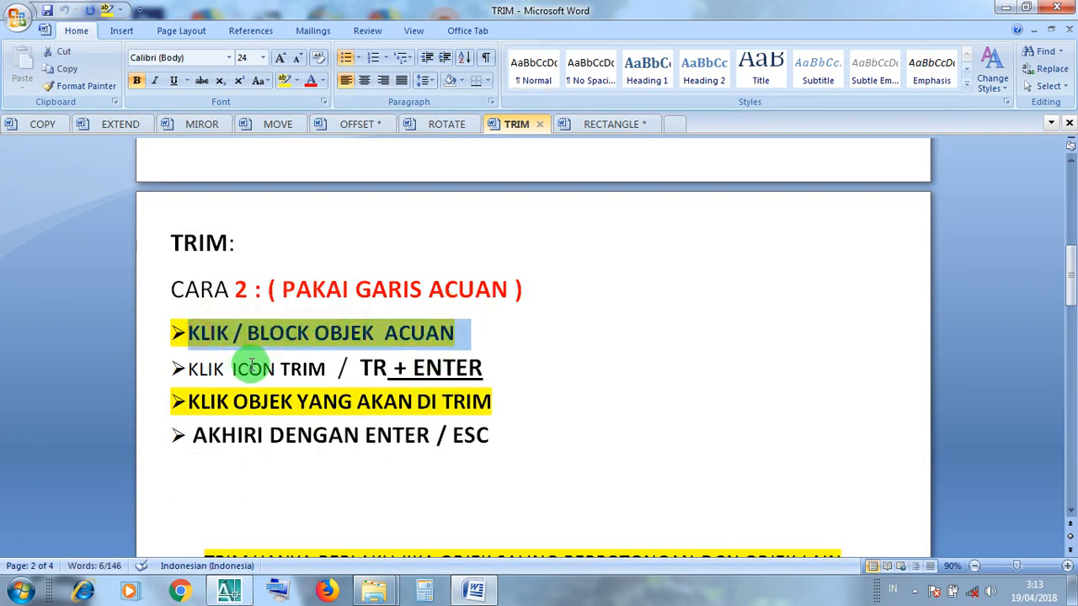
drag(335, 368, 220, 369)
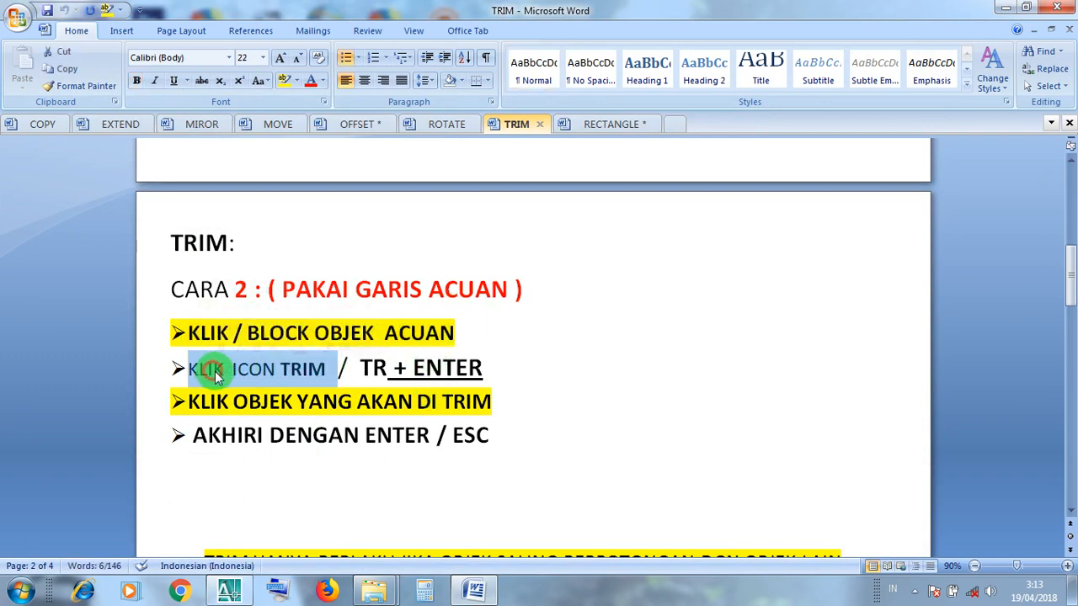
click(219, 370)
click(443, 368)
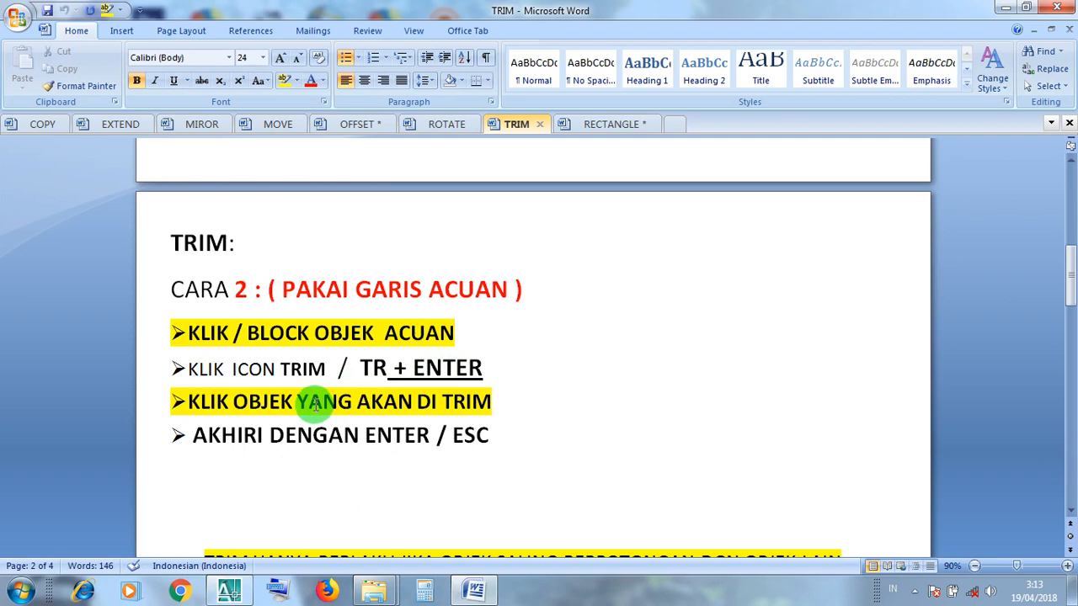
click(329, 443)
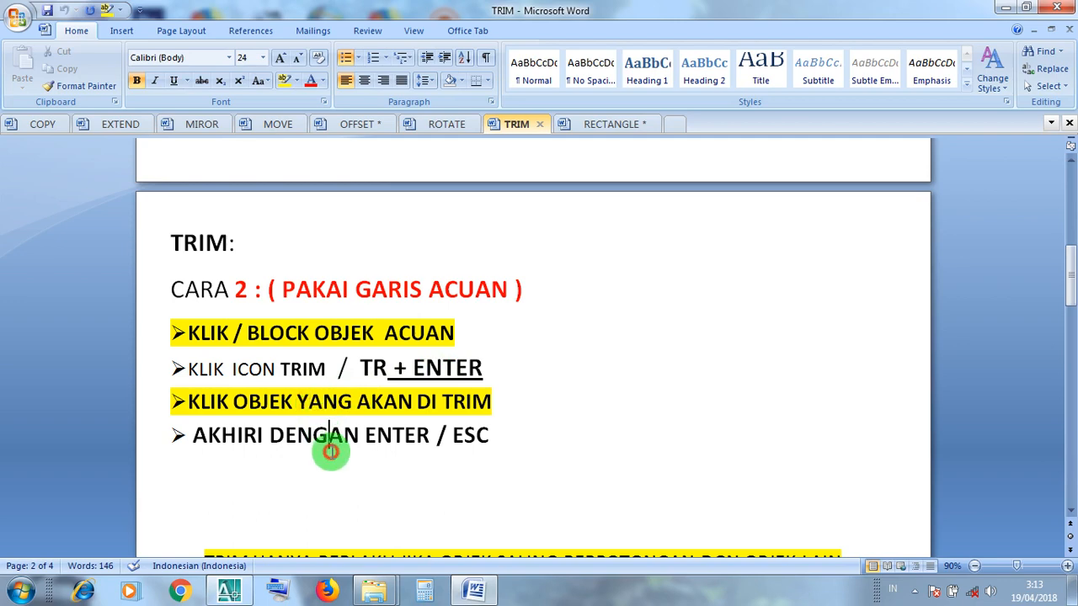
In AutoCAD, trim the column and floor lines inside the base rectangle, using the rectangle as the cutting edge.
click(236, 590)
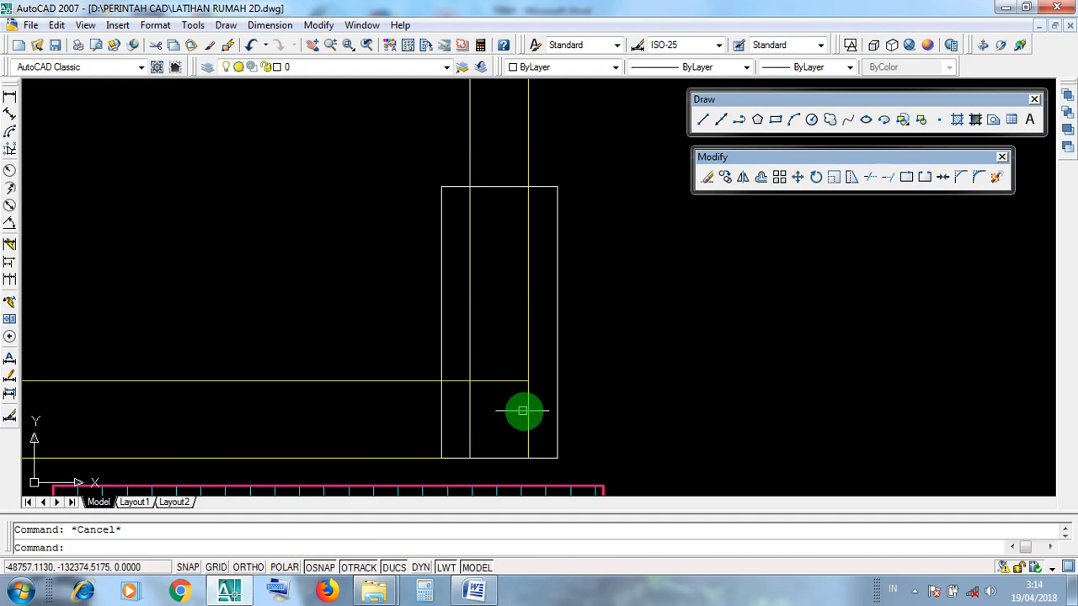
click(555, 413)
click(571, 422)
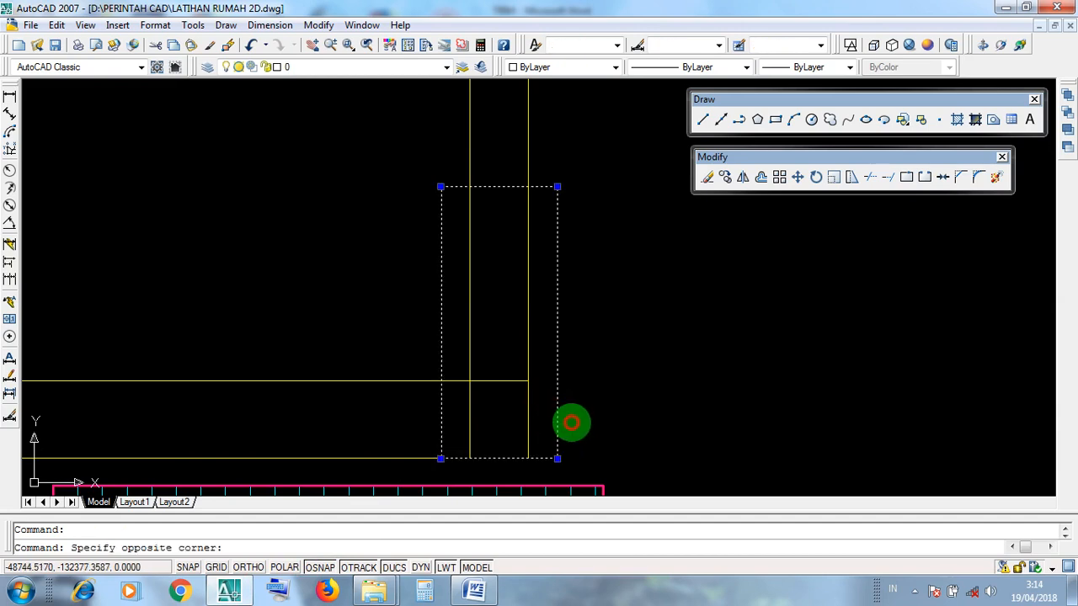
click(548, 394)
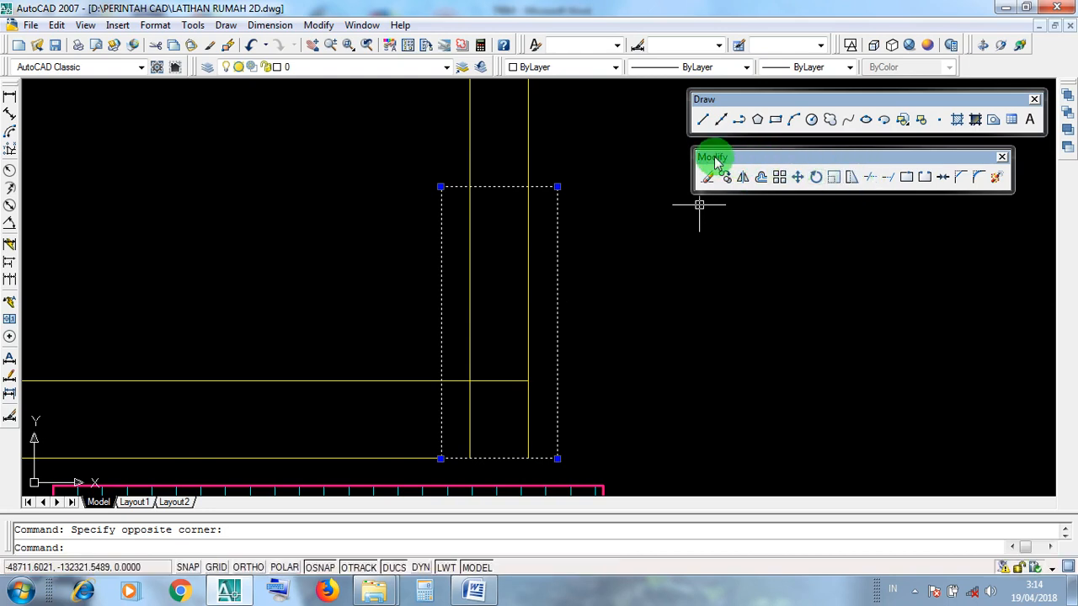
click(869, 178)
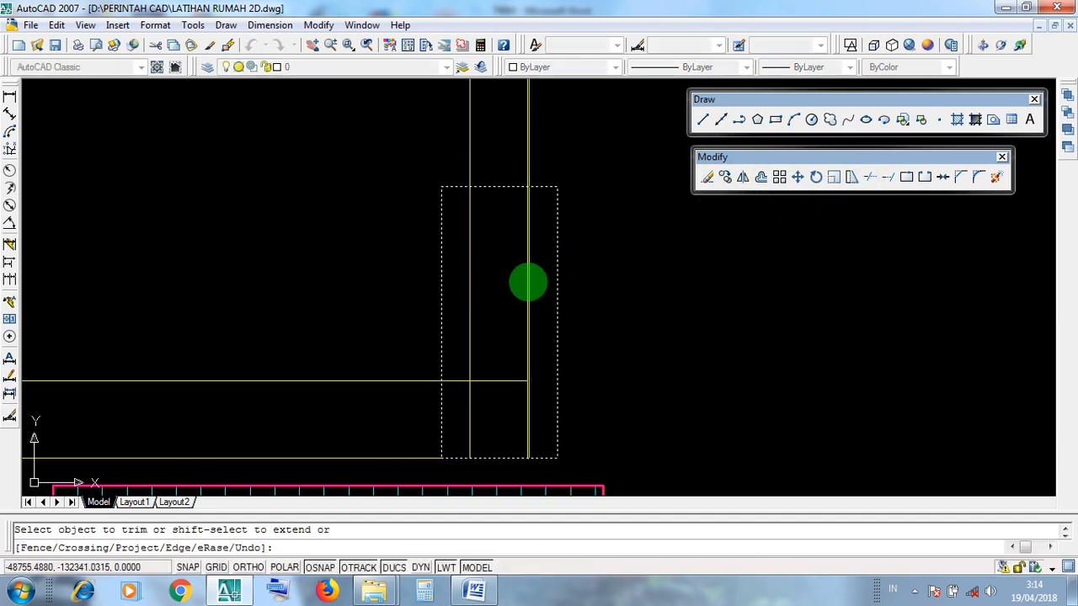
click(471, 296)
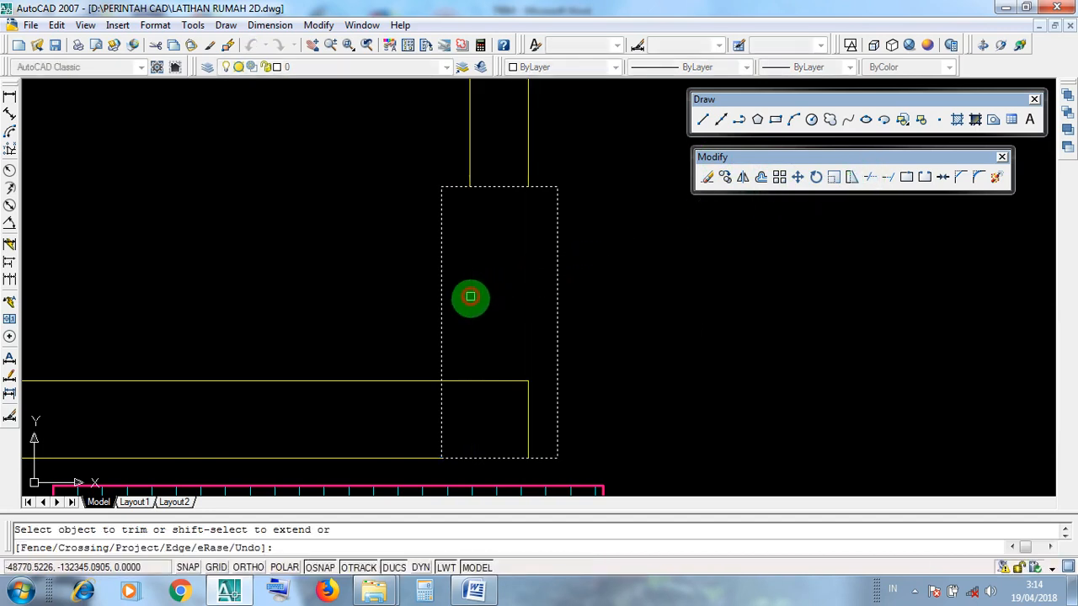
click(508, 381)
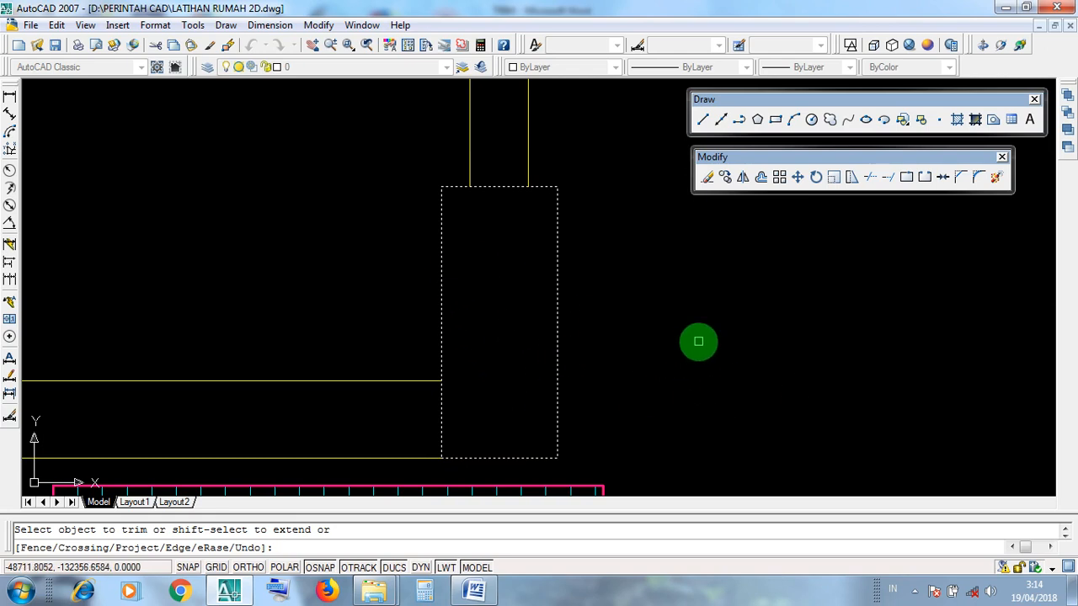
key(Return)
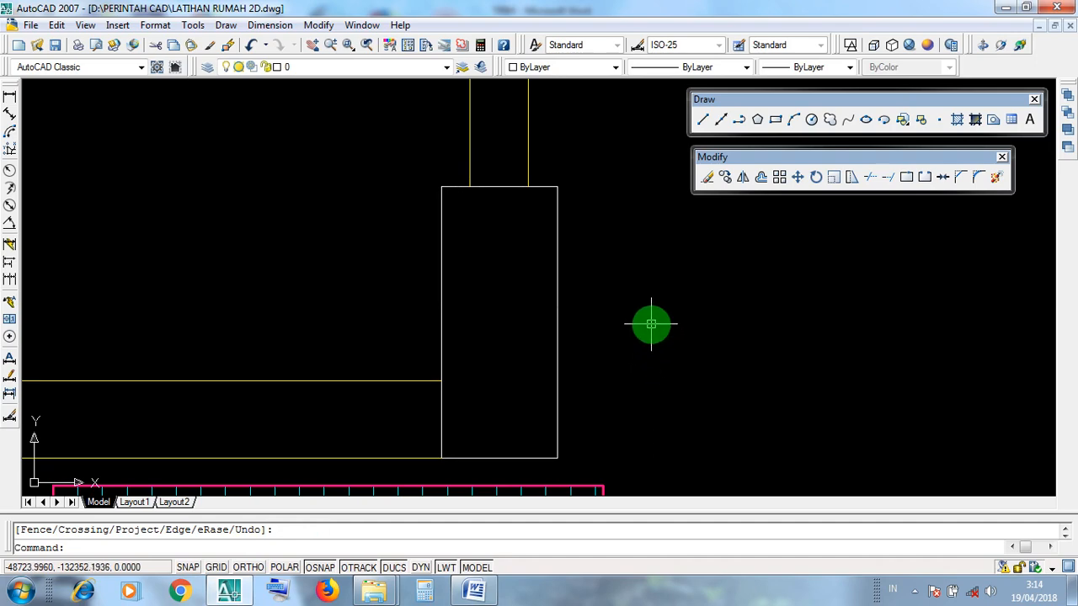
Select the flat block above the porch column base in the ATAP PELANA TUNGGAL reference section to examine it.
scroll(631, 414, down, 1)
scroll(631, 415, down, 2)
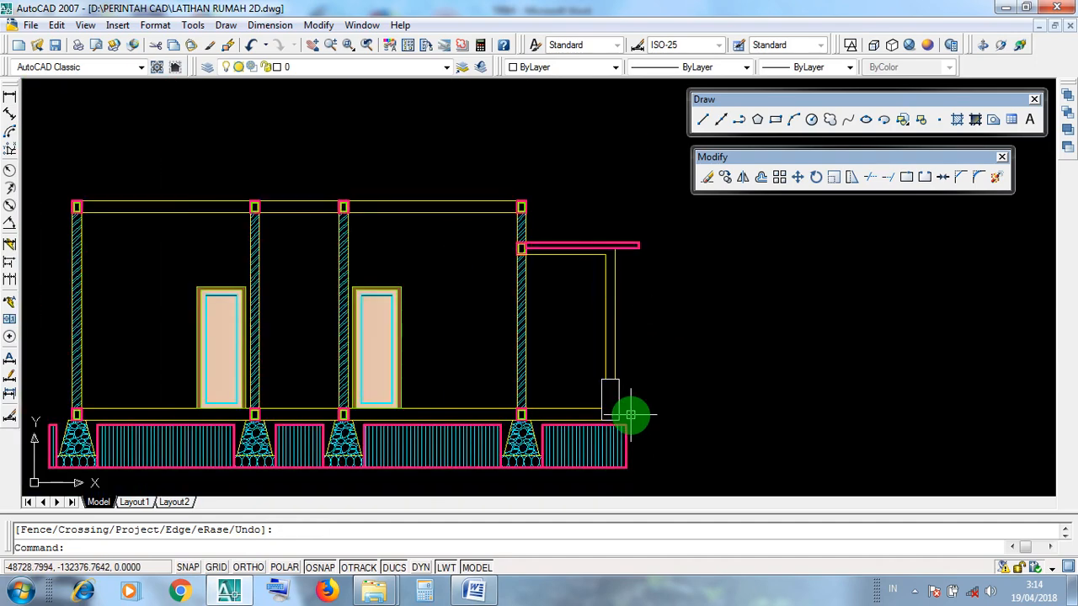
middle_drag(696, 392, 548, 416)
scroll(548, 416, down, 5)
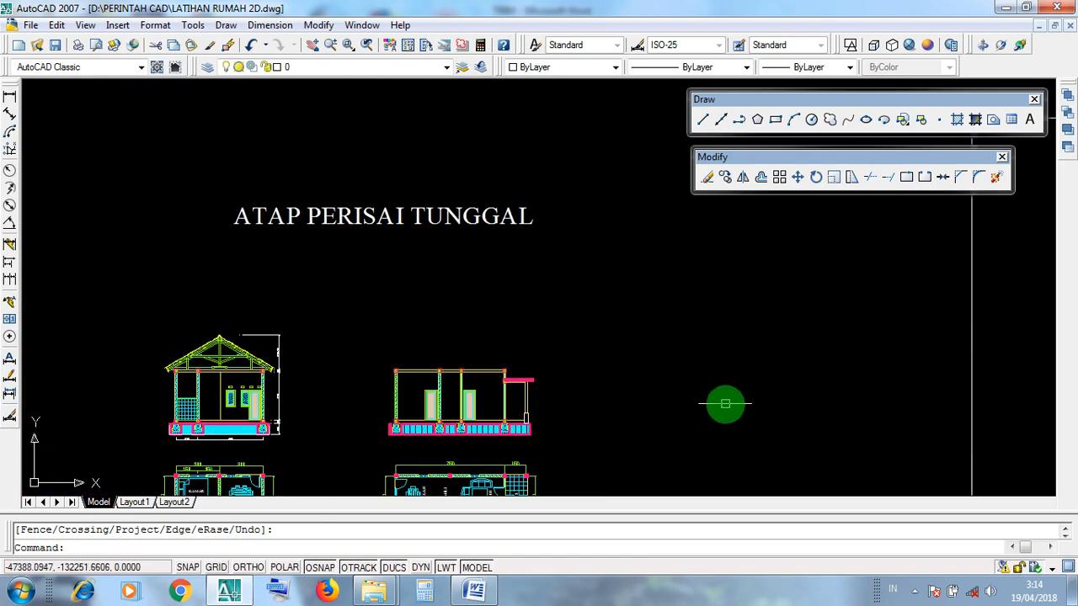
middle_drag(765, 406, 385, 423)
drag(804, 398, 347, 424)
scroll(694, 387, up, 12)
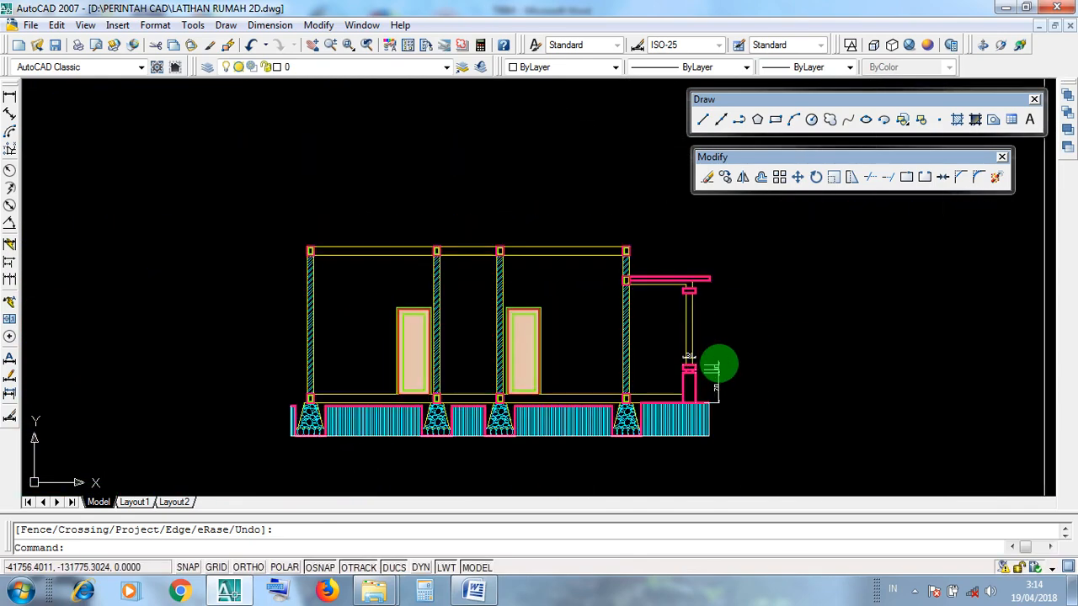
scroll(679, 386, up, 2)
click(632, 384)
scroll(624, 364, up, 4)
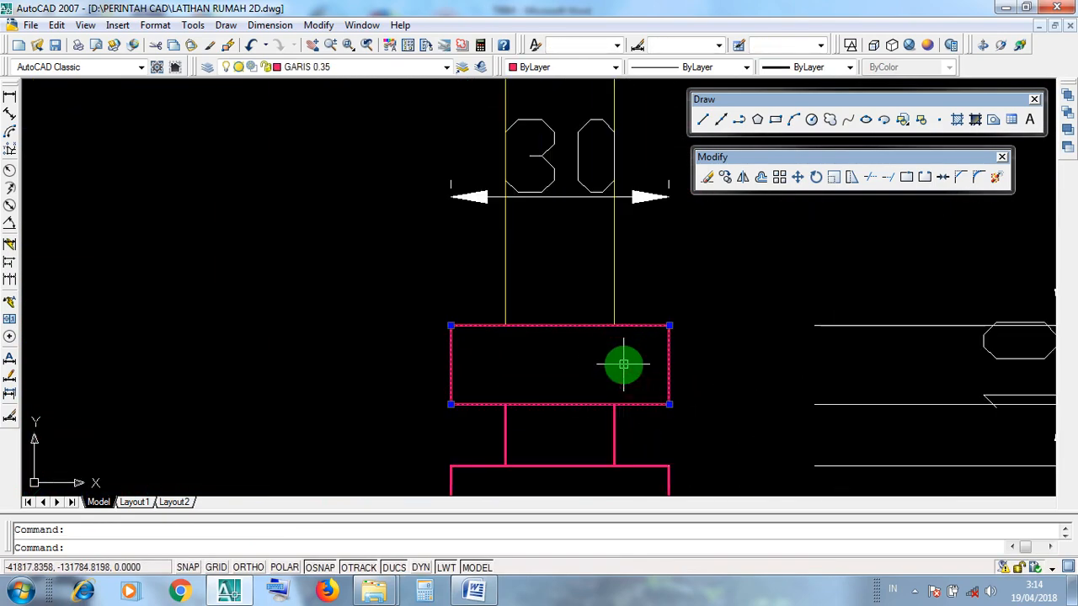
Select the matching flat block under the canopy at the top of the reference porch column to examine it.
scroll(624, 374, down, 10)
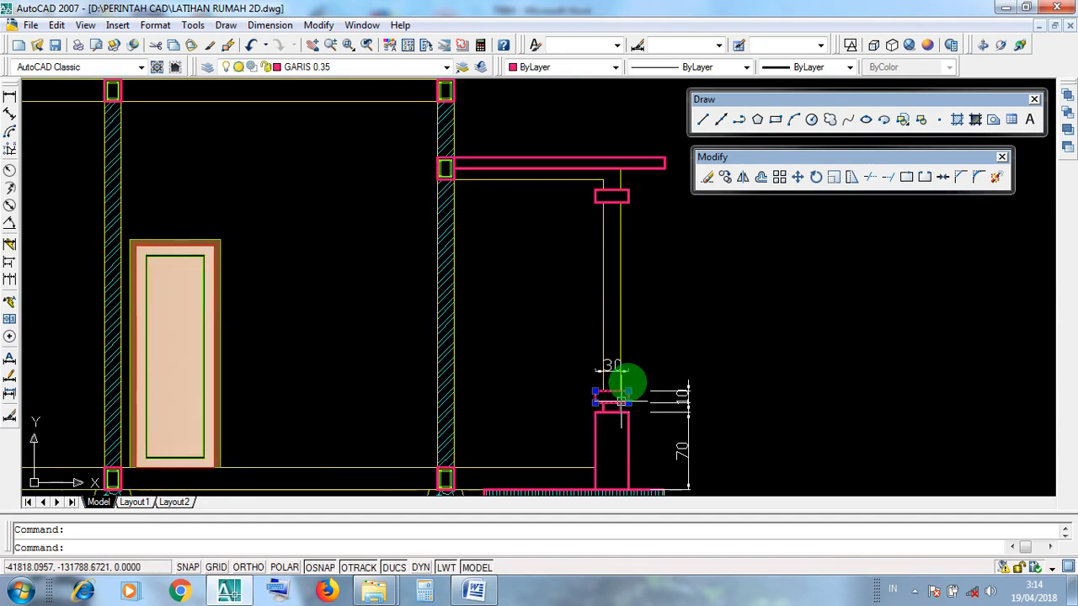
middle_drag(615, 380, 592, 427)
scroll(592, 329, up, 2)
click(592, 309)
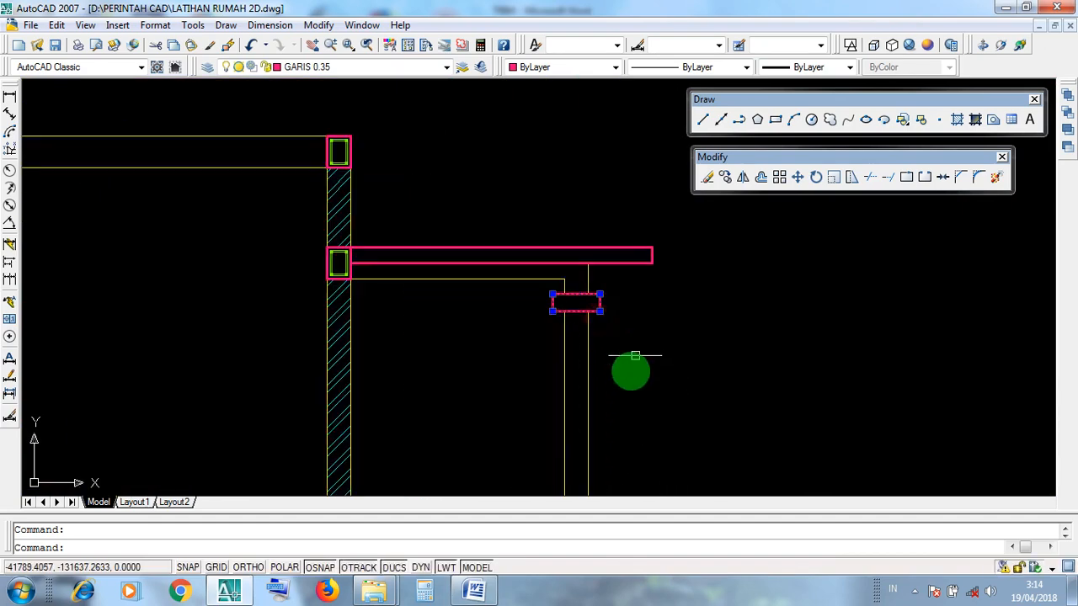
Check the lower flat block's width dimension in the reference section against the block's upper corners, and clear the selection.
middle_drag(630, 368, 606, 191)
scroll(574, 380, up, 3)
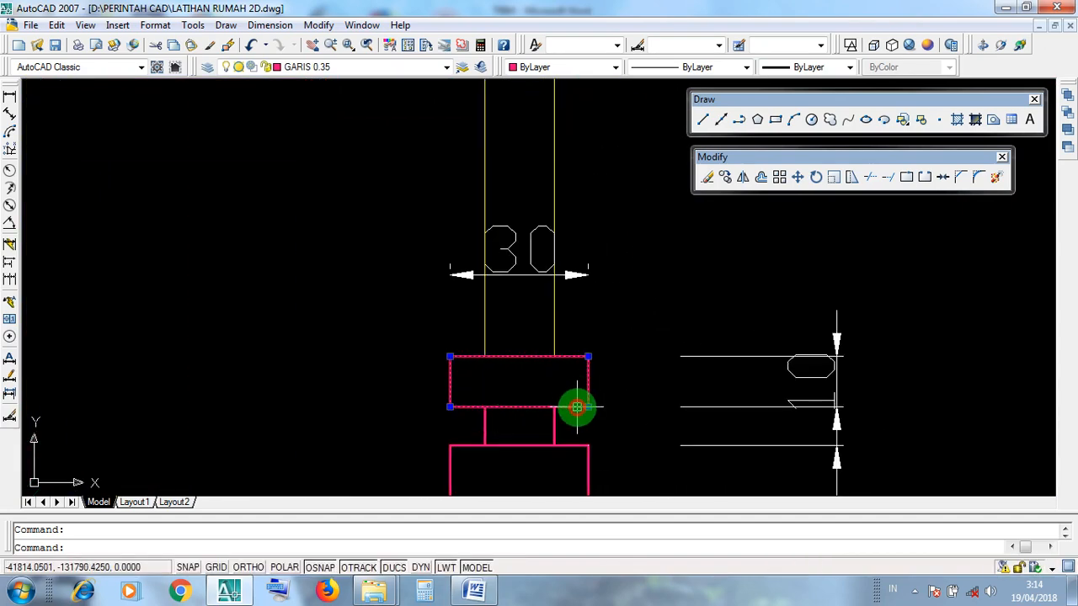
click(567, 276)
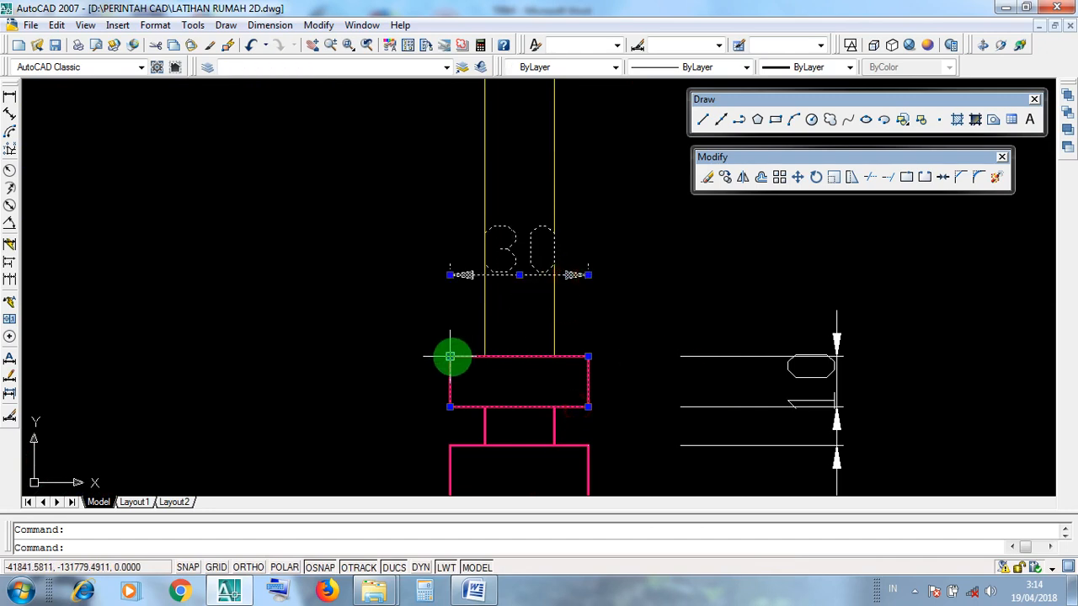
click(450, 357)
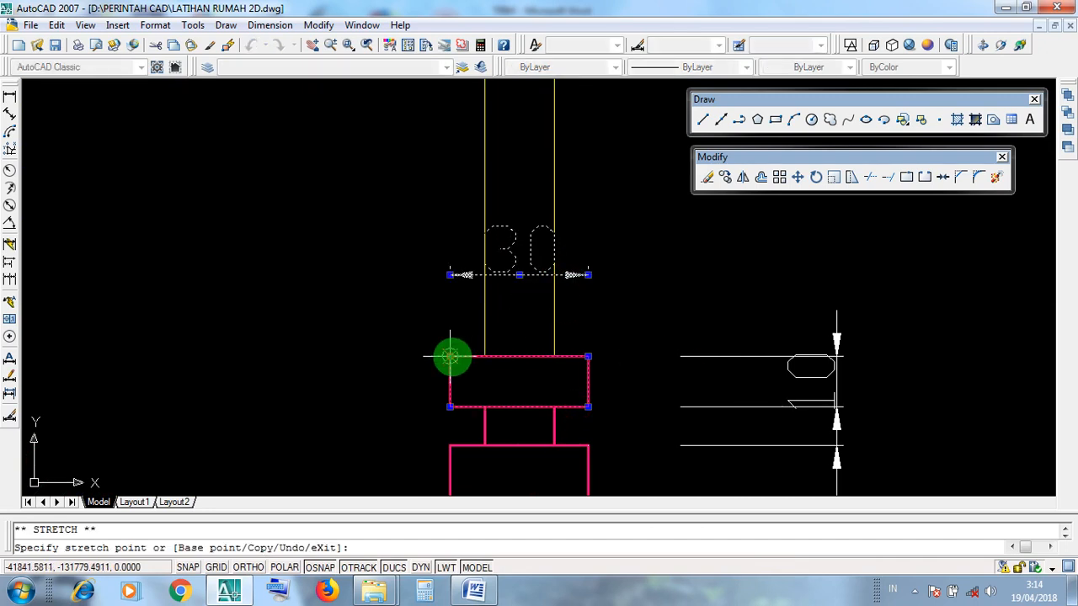
key(Escape)
click(449, 356)
key(Escape)
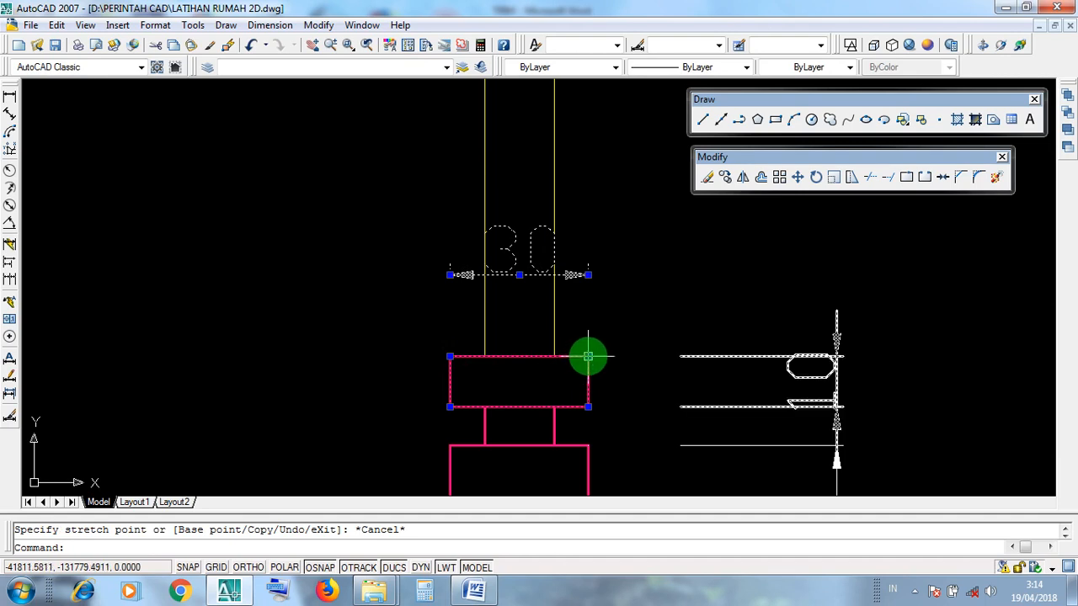
click(588, 357)
key(Escape)
key(Escape)
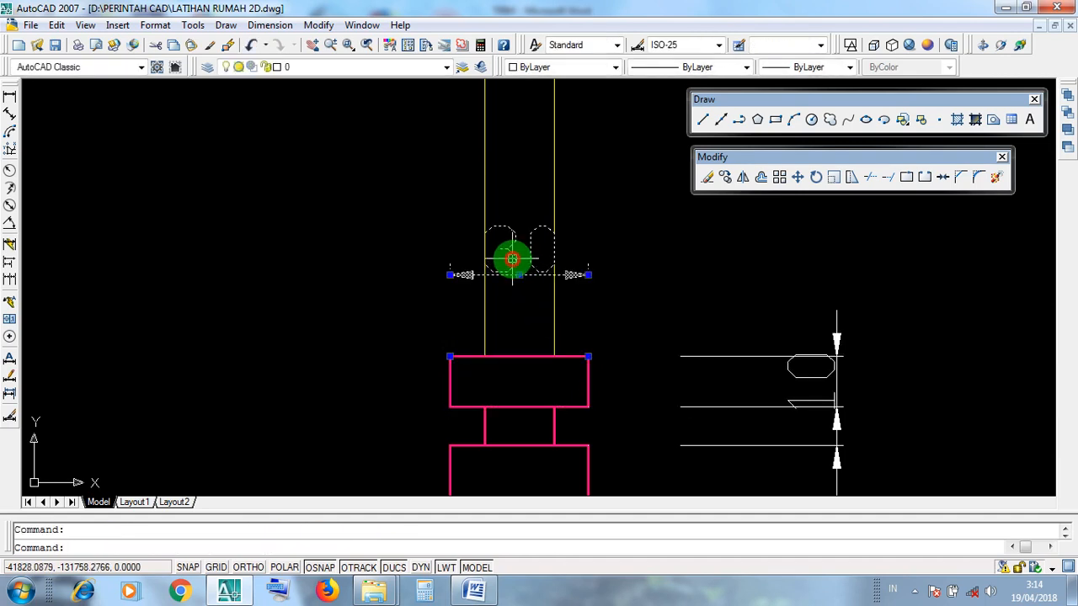
key(Escape)
Check the lower flat block's height dimension against its right-hand corners, and clear the selection.
click(574, 357)
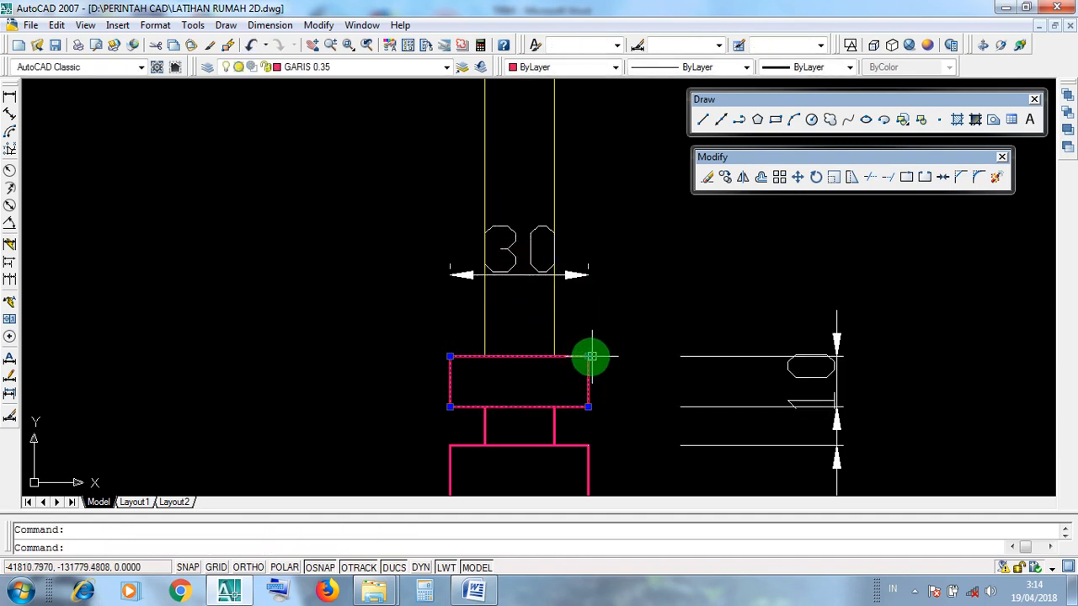
click(589, 357)
key(Escape)
click(587, 407)
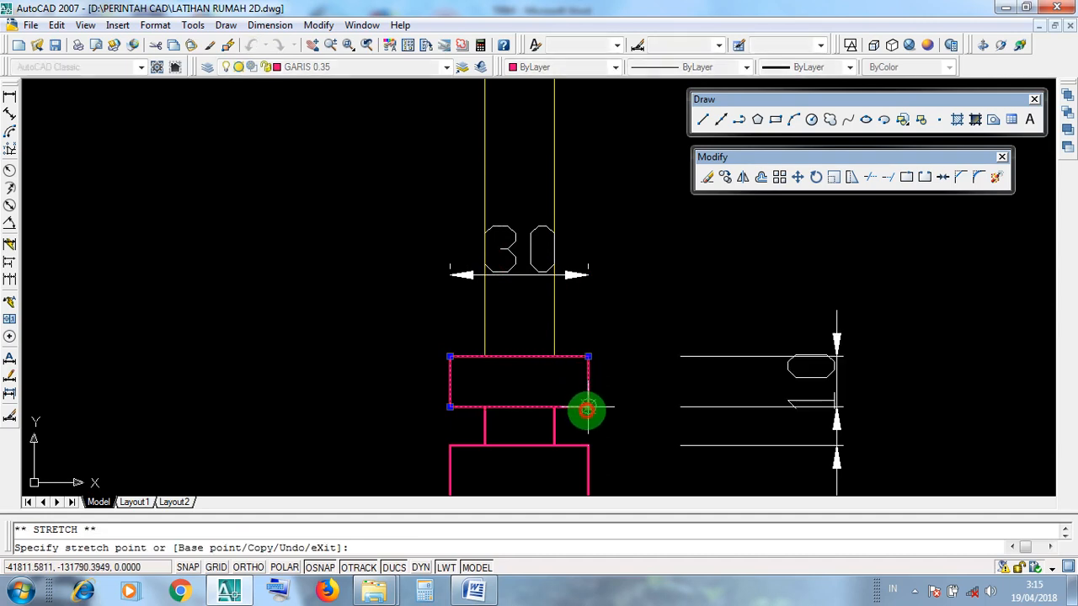
key(Escape)
click(793, 404)
key(Escape)
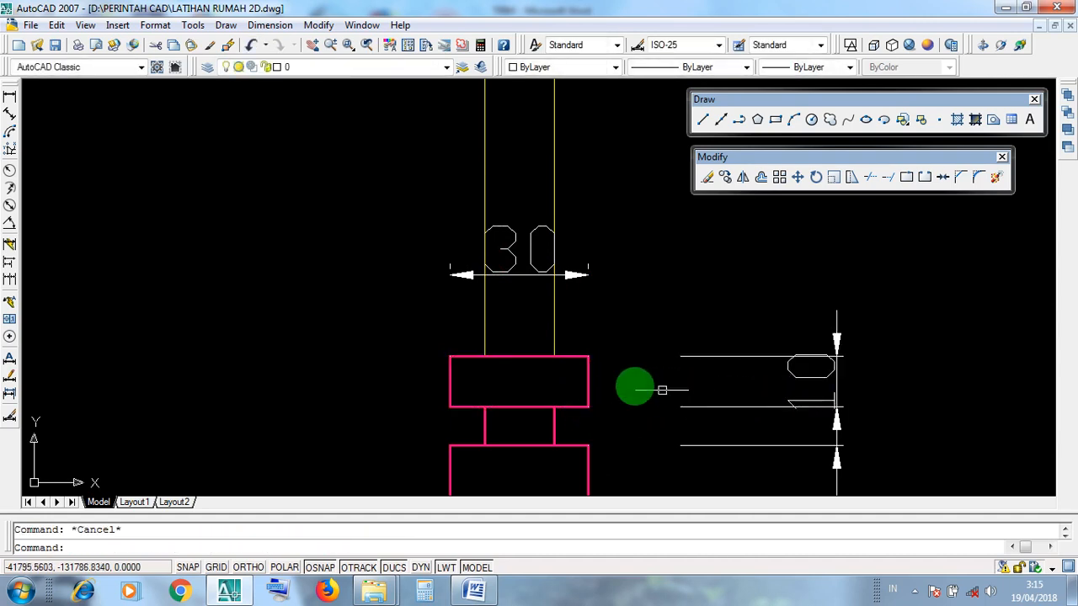
click(535, 357)
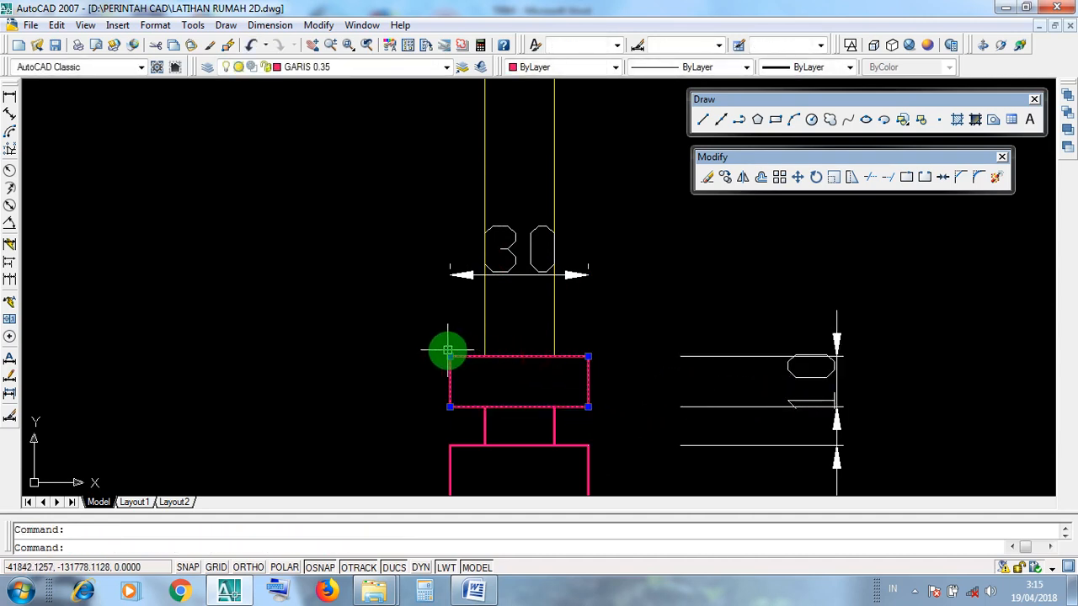
key(Escape)
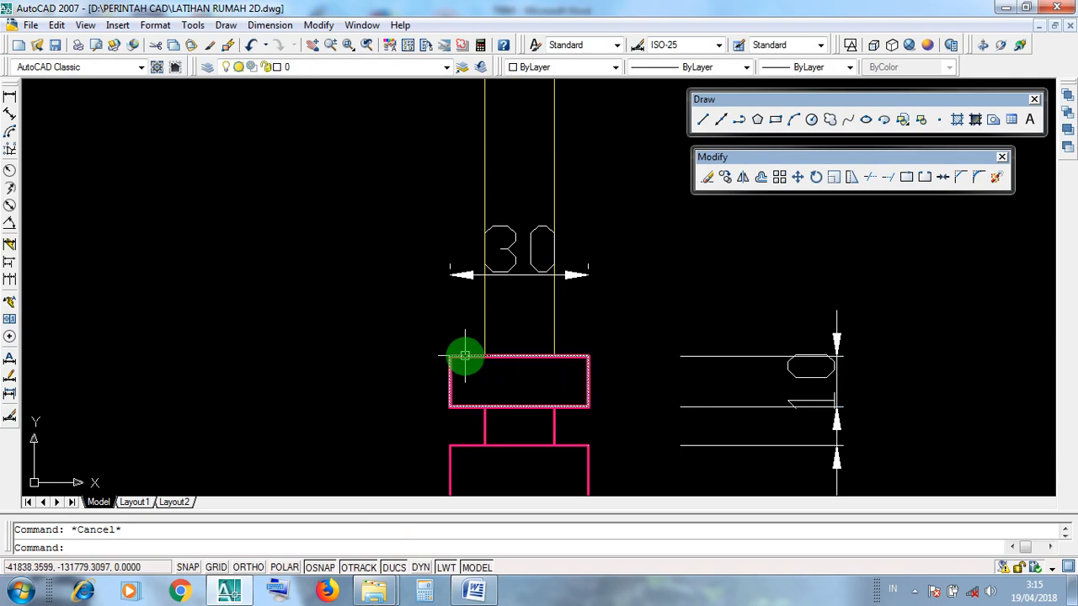
Return from the reference section to the porch column in the ATAP PERISAI TUNGGAL section.
scroll(640, 364, down, 5)
scroll(640, 364, down, 3)
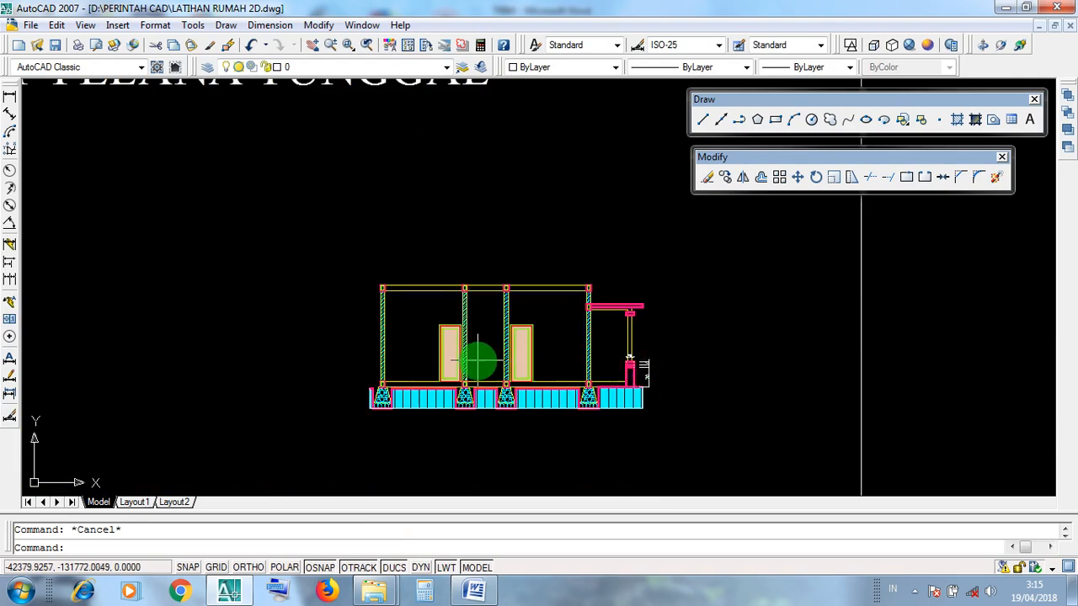
scroll(481, 356, down, 5)
scroll(379, 387, down, 5)
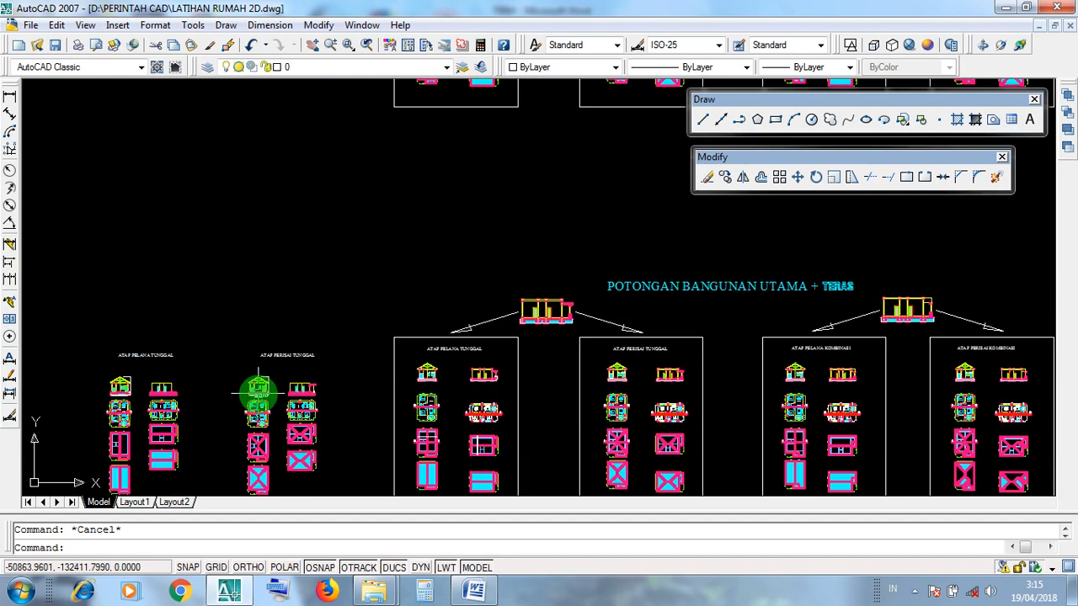
scroll(294, 384, up, 10)
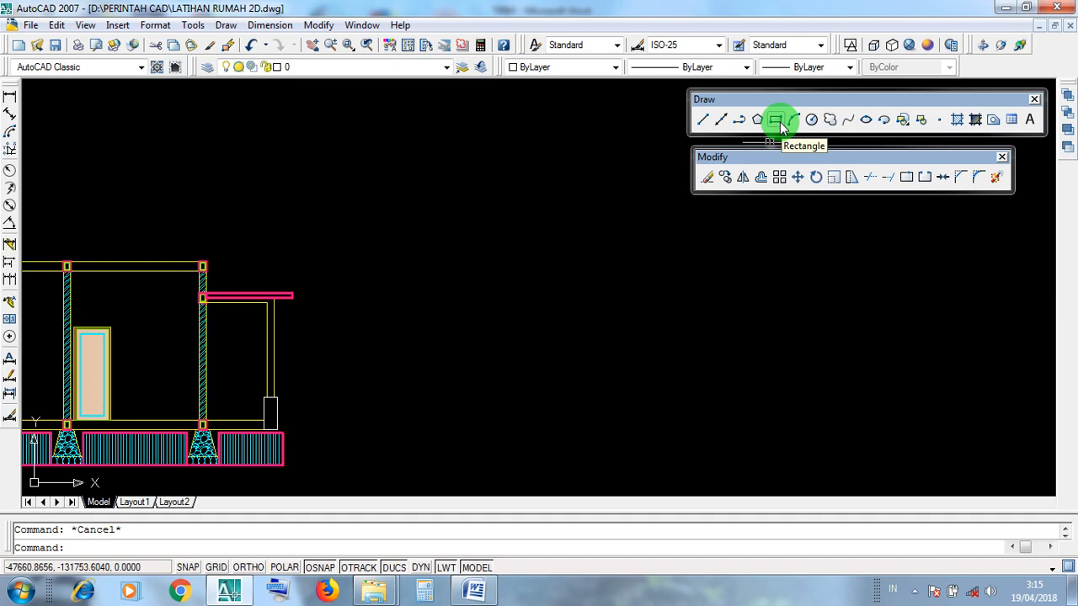
Switch to Word and review the CARA 1 size-formula procedure in the RECTANGLE notes.
click(1006, 8)
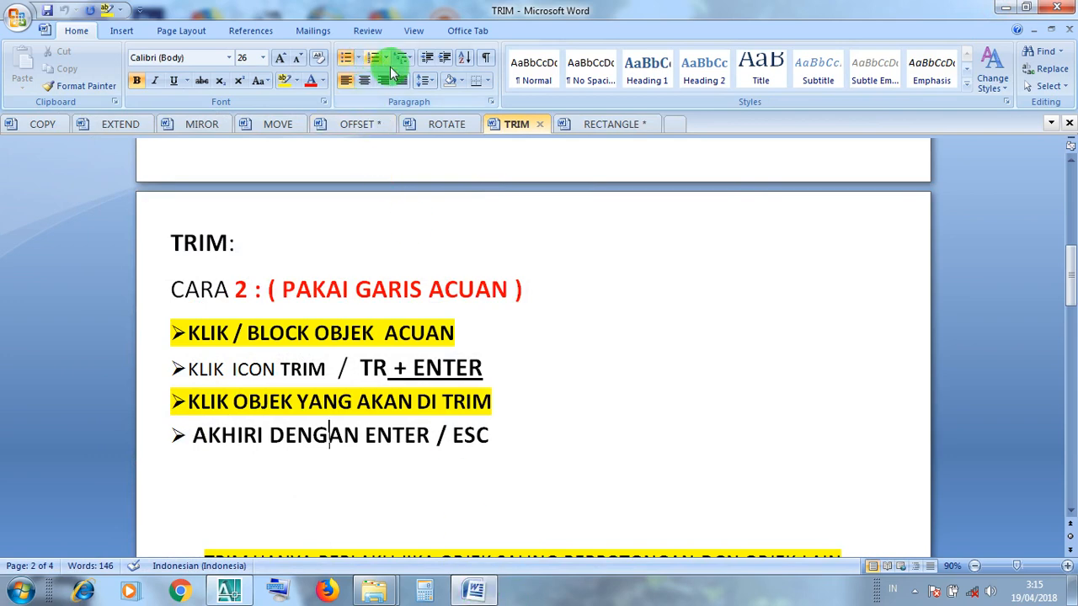
click(594, 123)
click(508, 331)
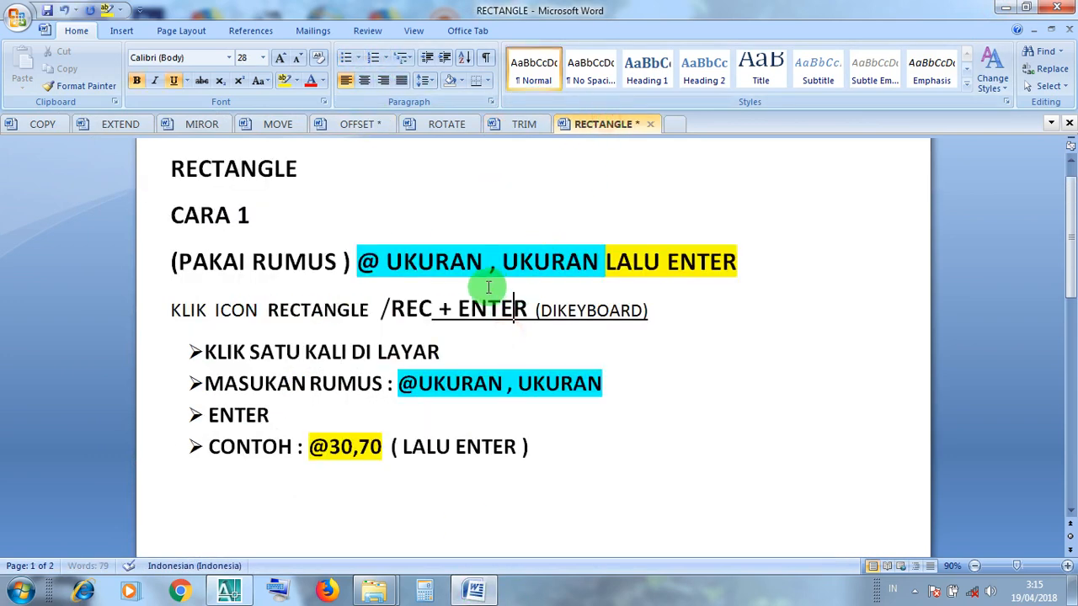
drag(380, 313, 239, 330)
click(447, 265)
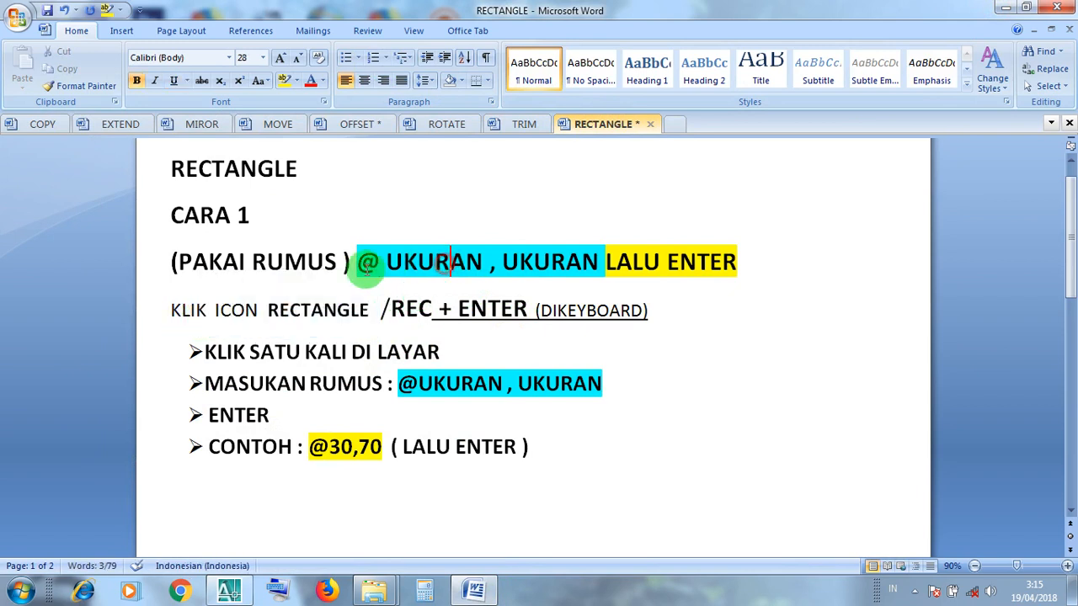
click(368, 269)
click(418, 266)
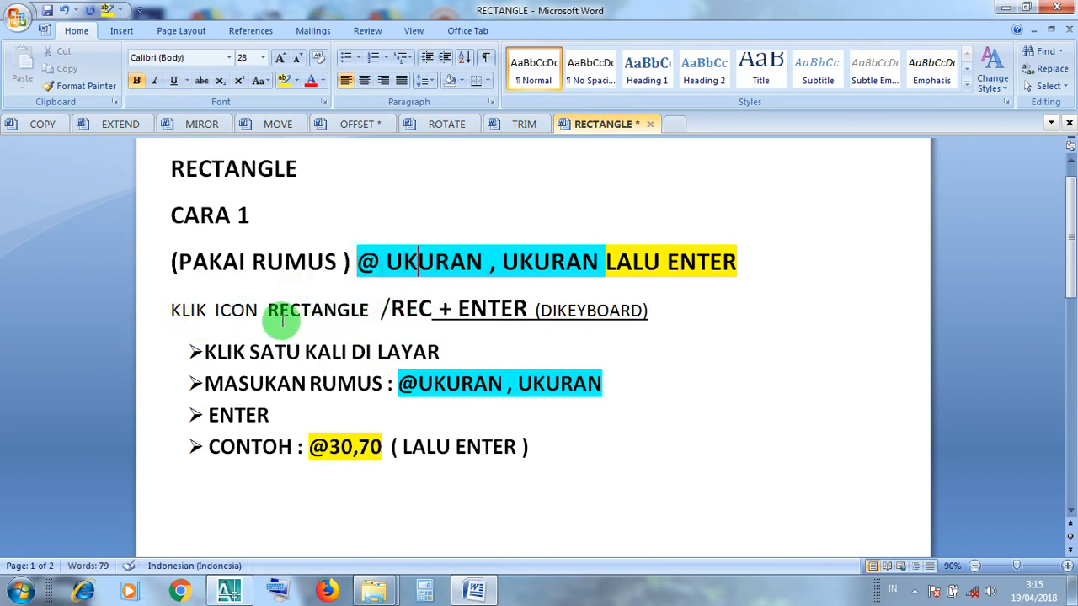
drag(369, 313, 202, 317)
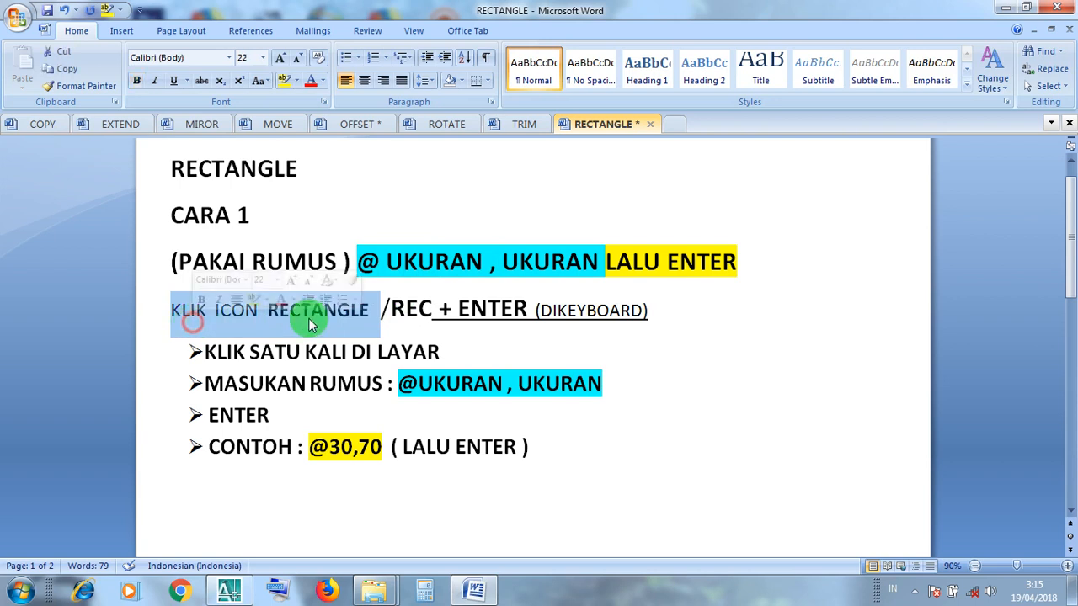
click(459, 308)
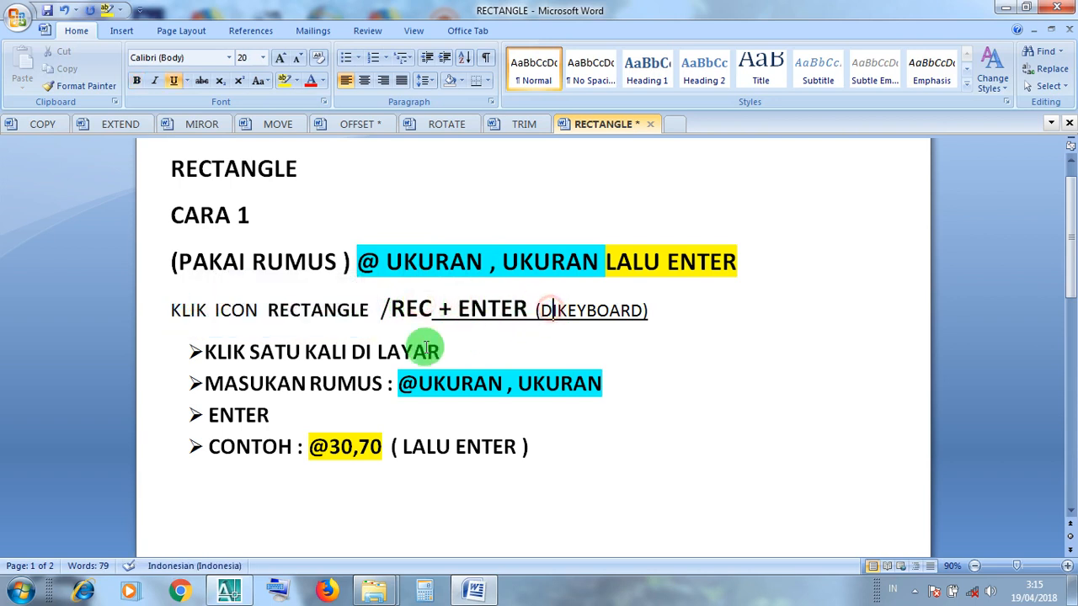
click(401, 352)
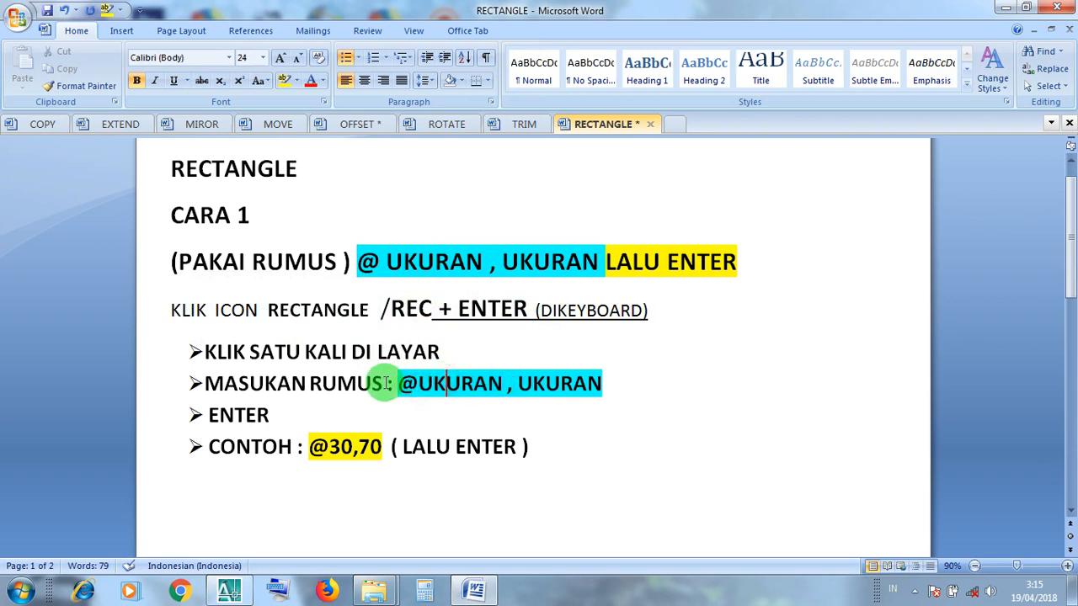
double_click(345, 446)
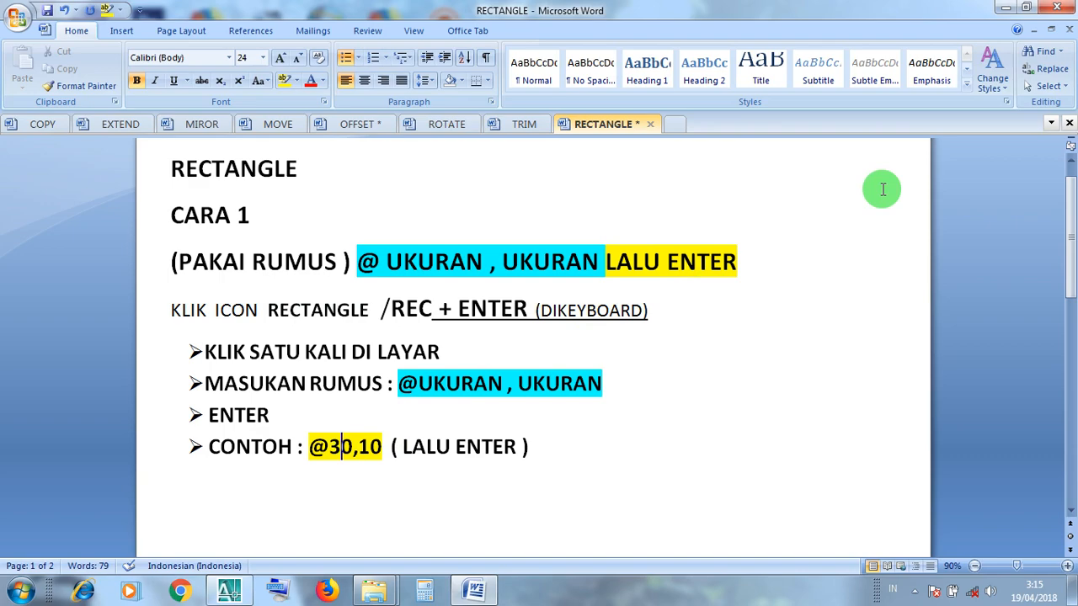
click(1005, 7)
click(229, 591)
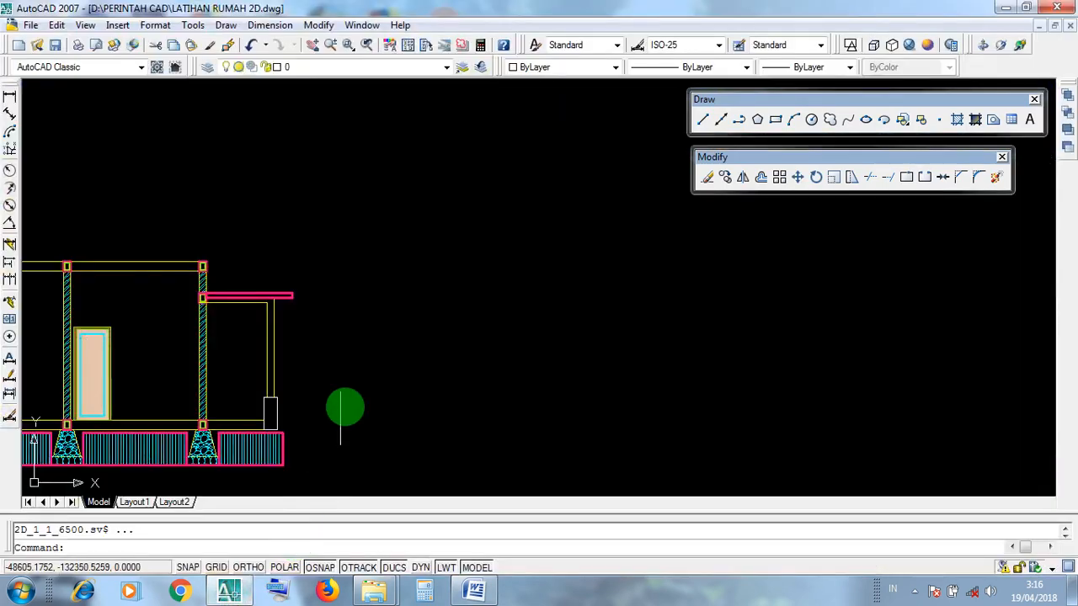
scroll(450, 402, up, 3)
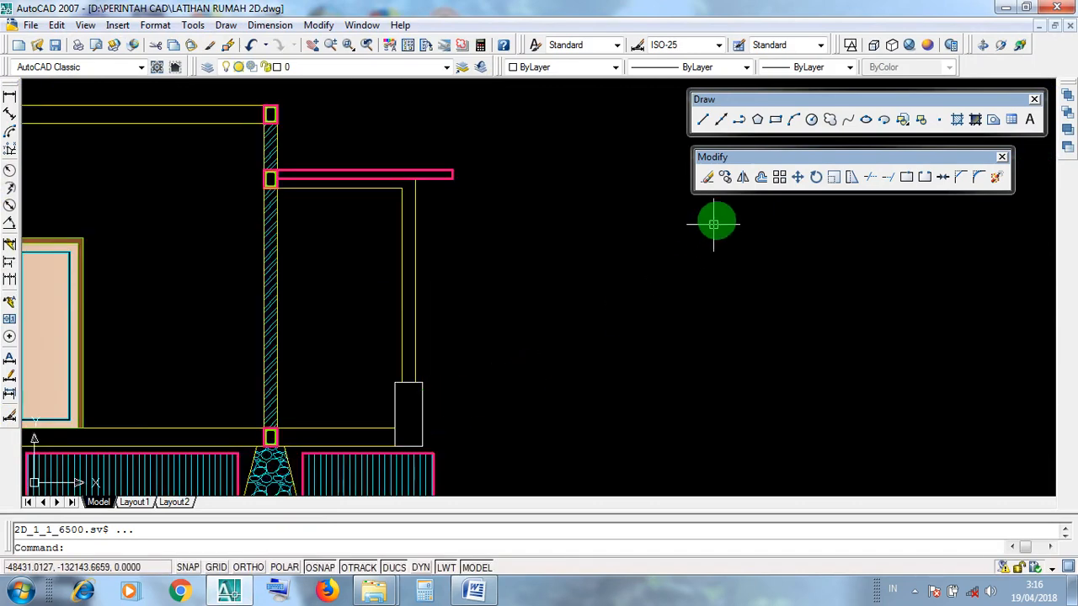
click(775, 121)
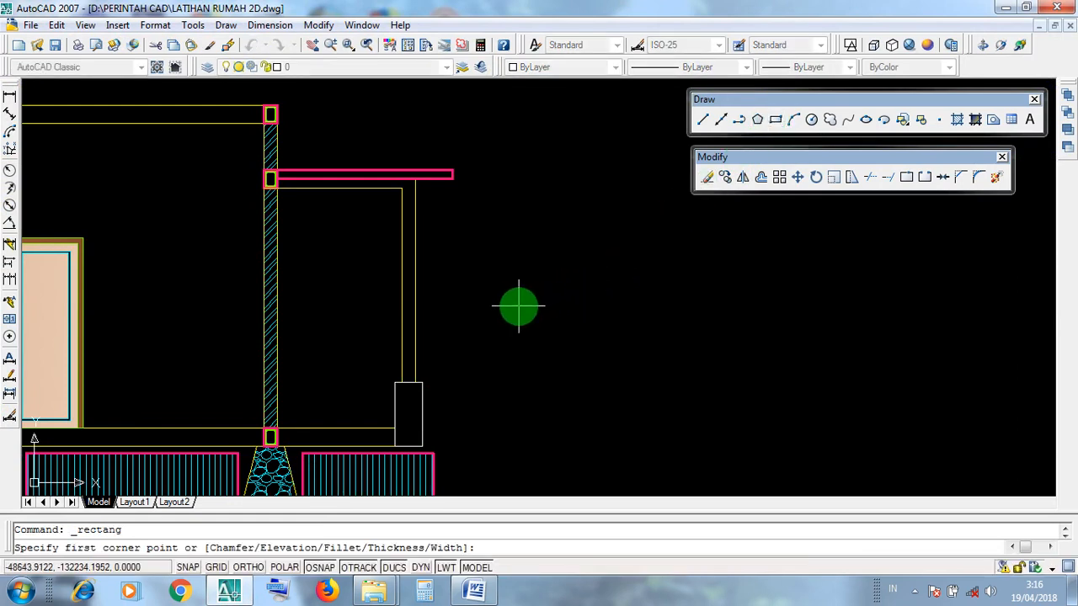
click(518, 305)
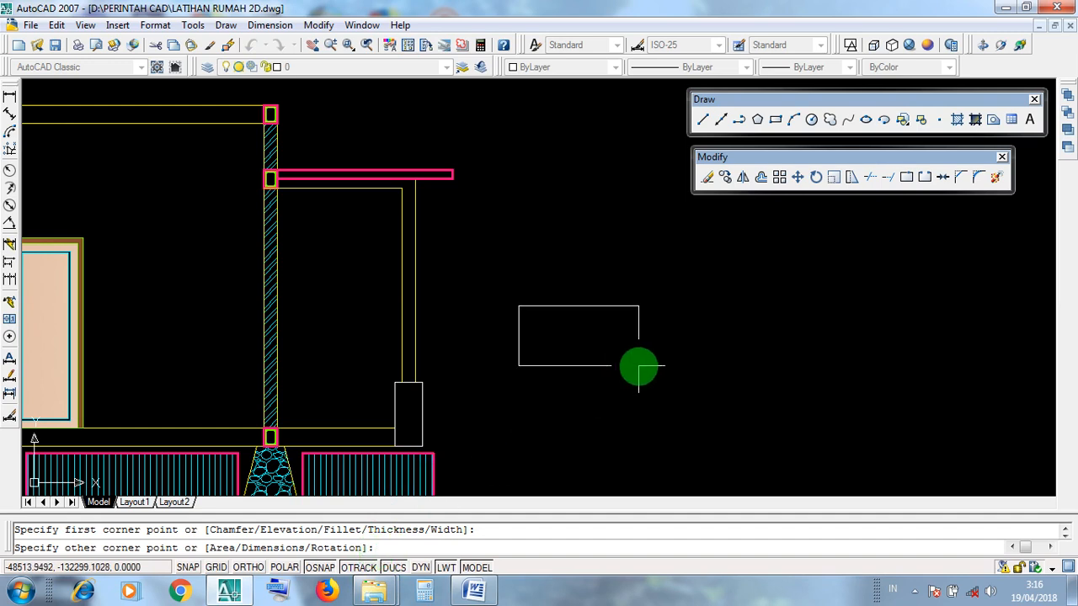
key(F8)
key(F8)
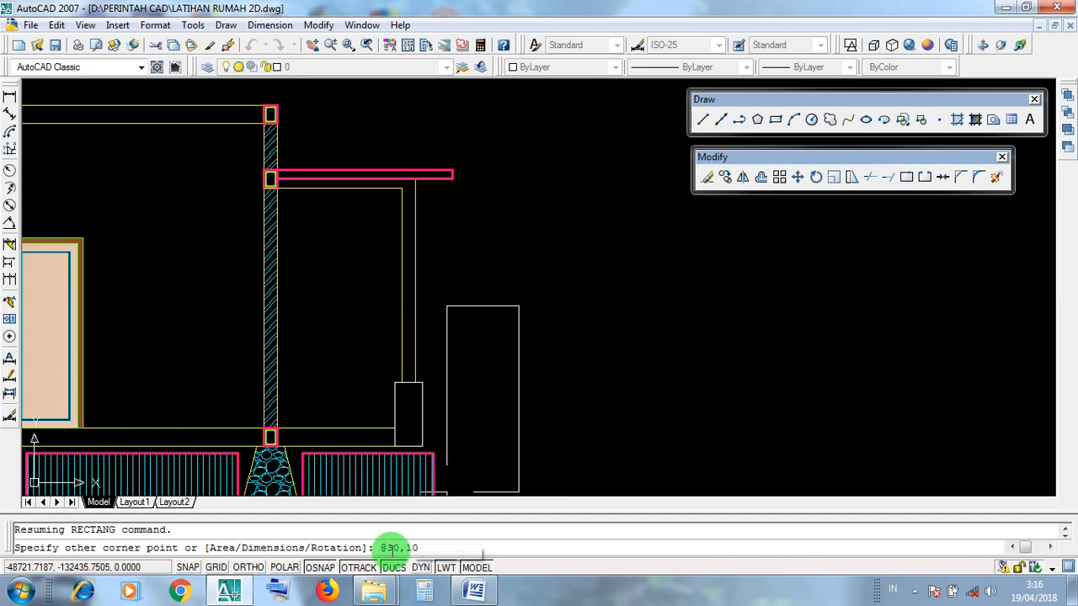
key(Return)
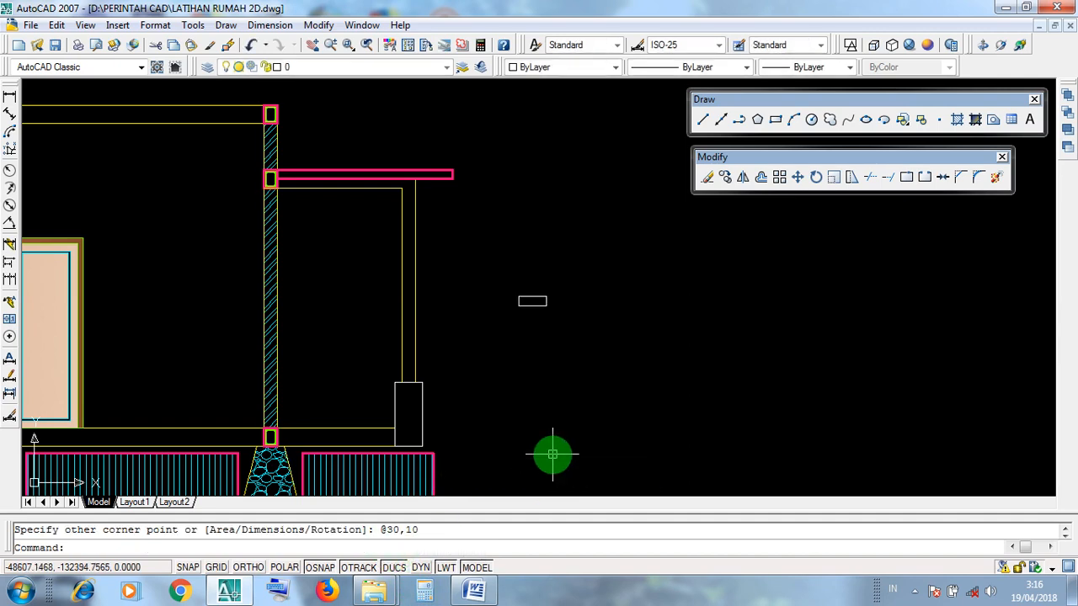
Select the new flat rectangle to examine it up close, and clear the selection.
scroll(542, 296, up, 3)
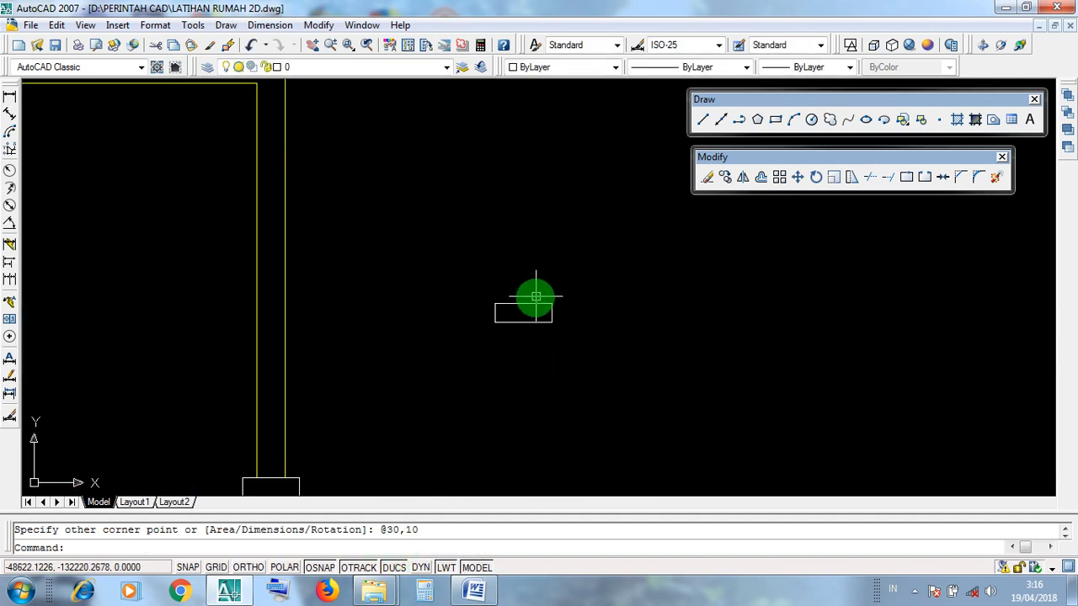
click(529, 303)
scroll(495, 304, up, 4)
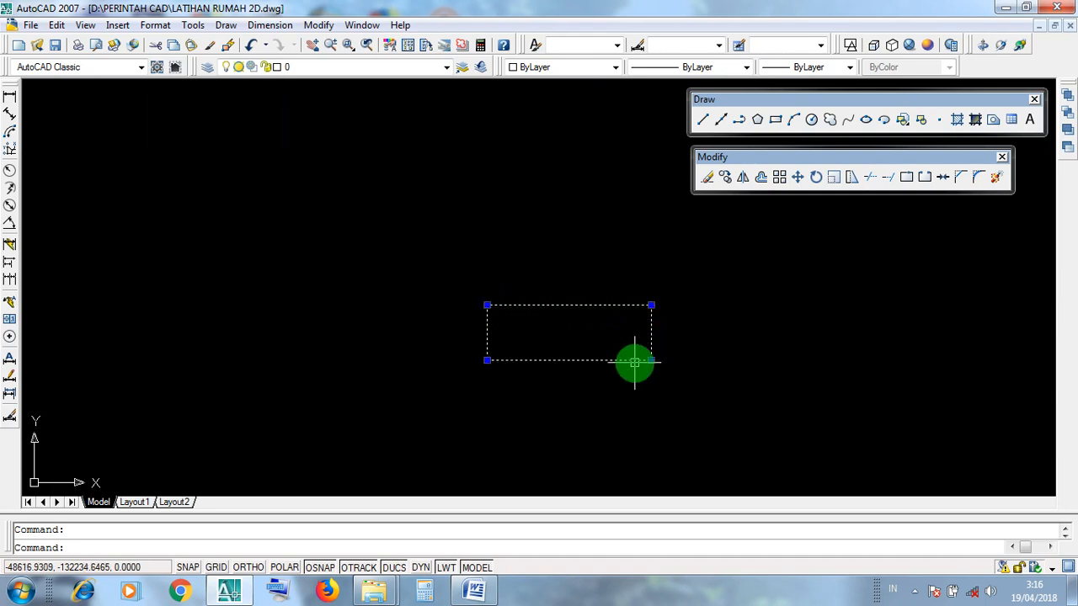
scroll(634, 363, down, 5)
scroll(594, 421, up, 2)
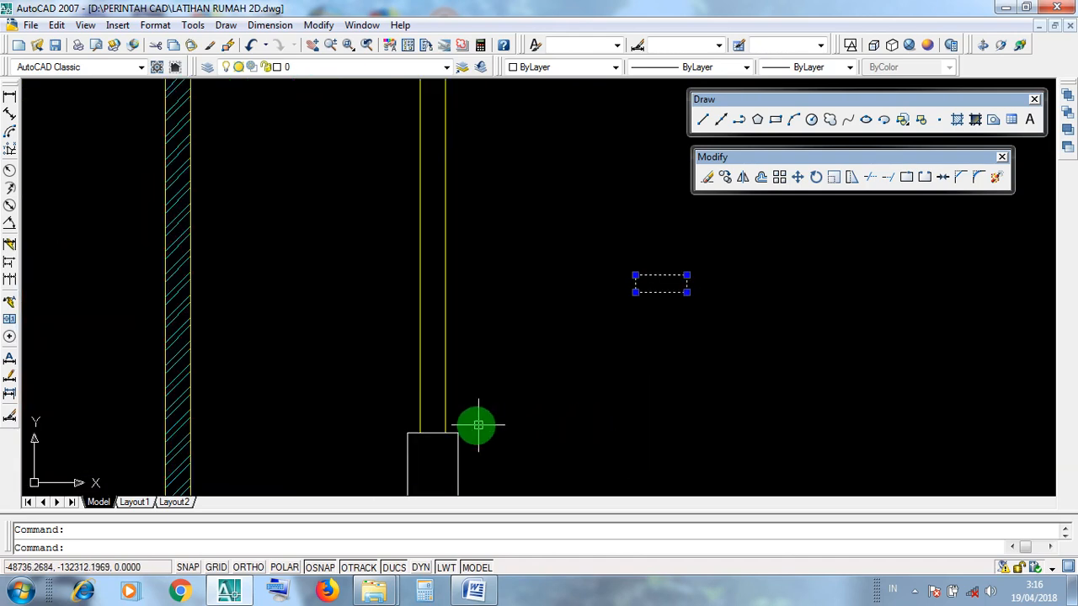
key(Escape)
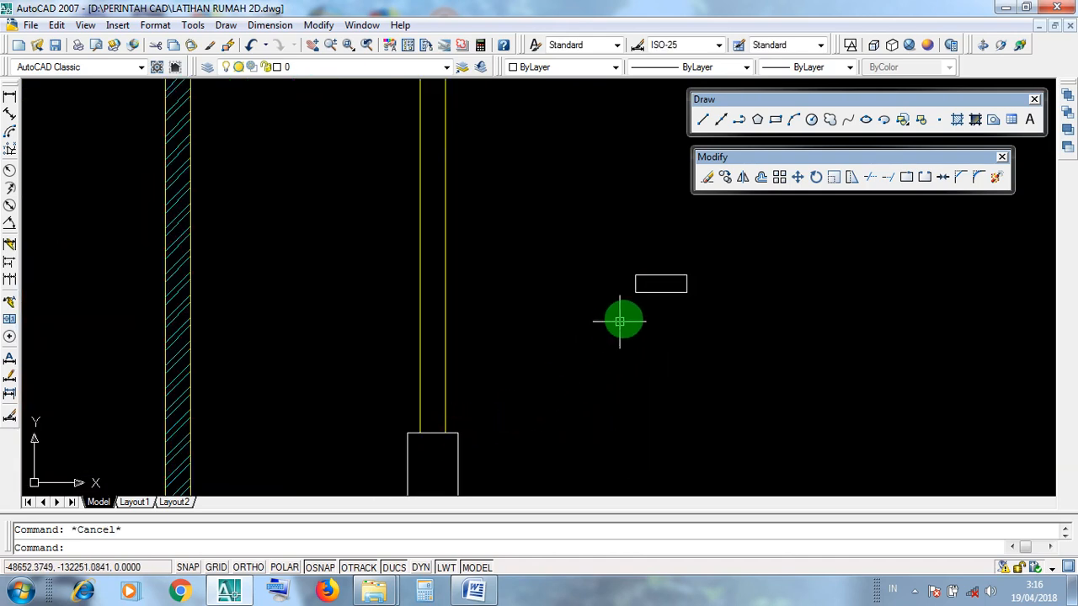
Check the flat rectangle's lower edge and the upper edge of the porch column base, clearing each selection.
click(653, 293)
key(Escape)
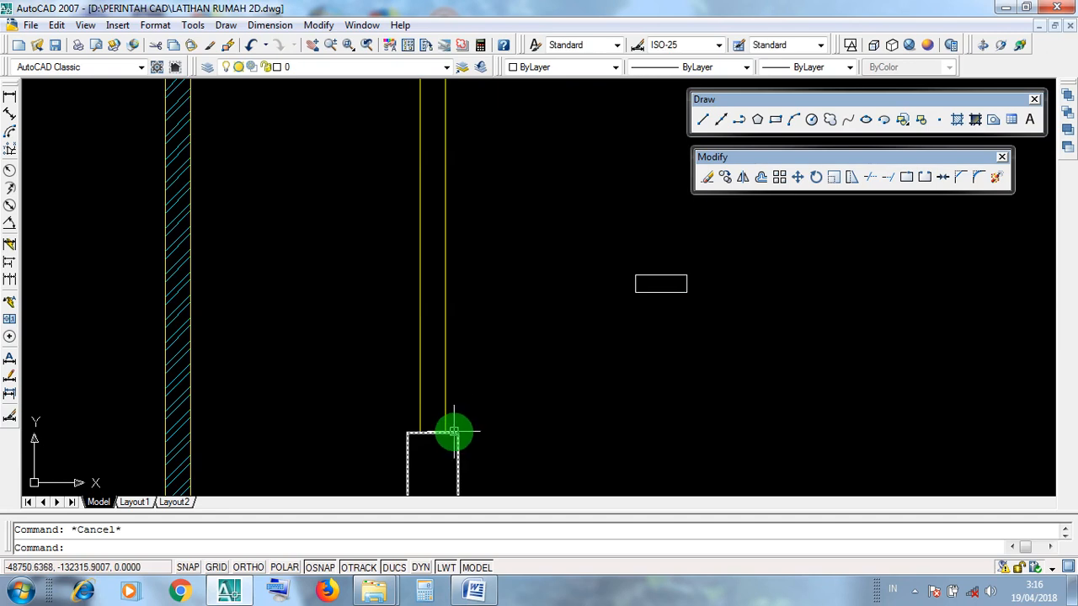
click(446, 434)
key(Escape)
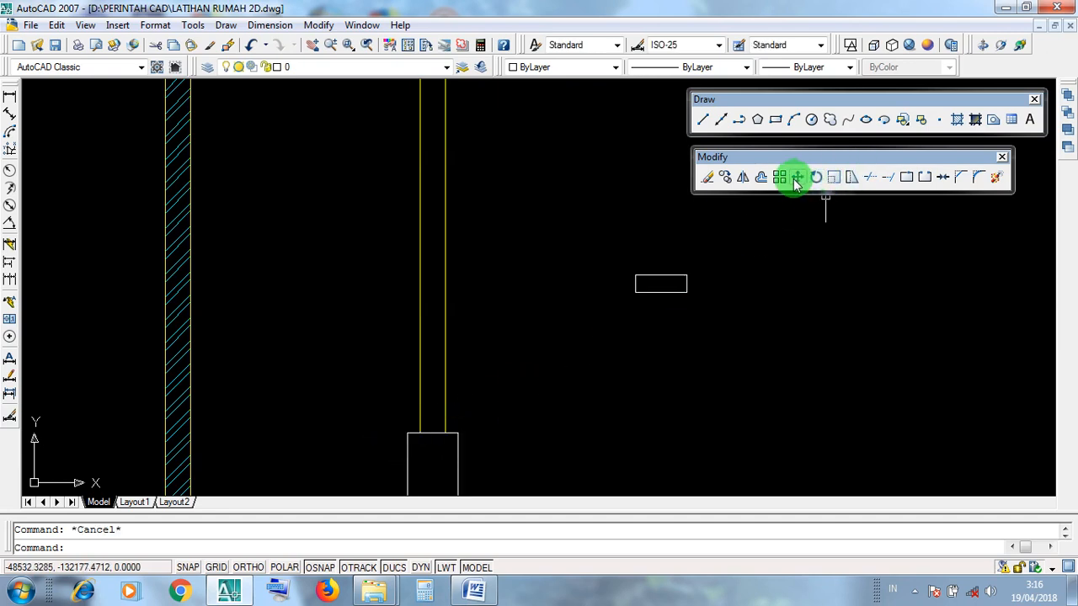
Switch to Word, review the CARA 2 procedure in the MOVE notes, and return to AutoCAD.
click(1005, 8)
click(469, 594)
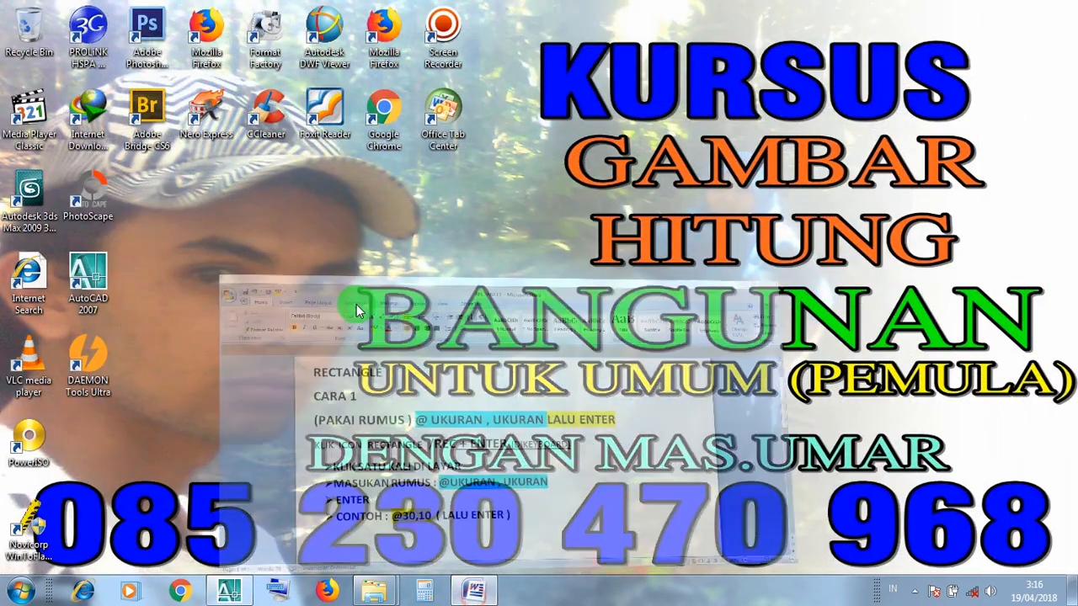
click(271, 124)
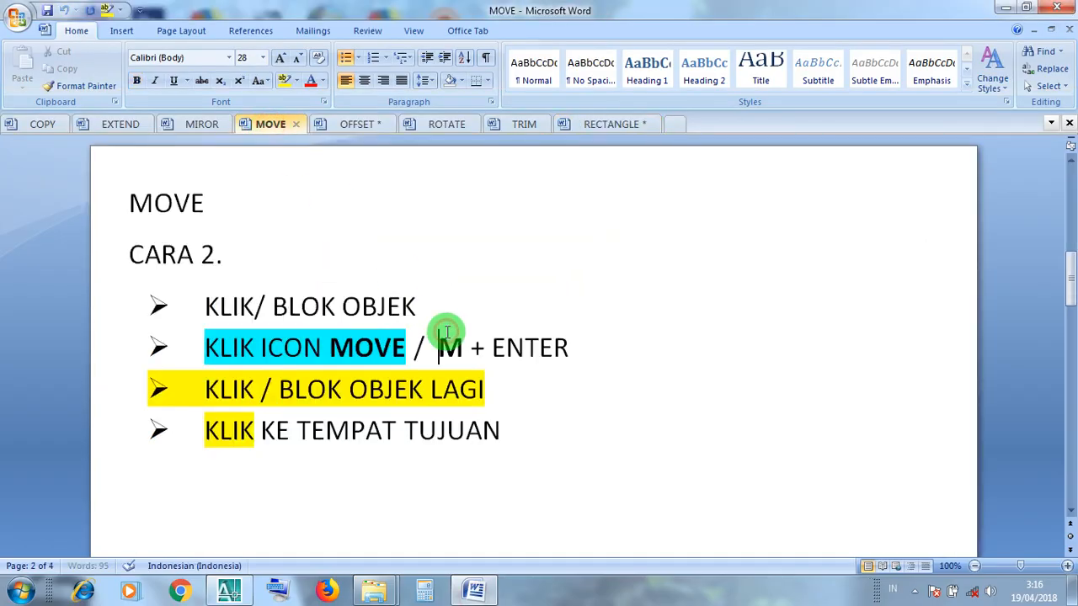
drag(411, 296, 219, 290)
click(305, 352)
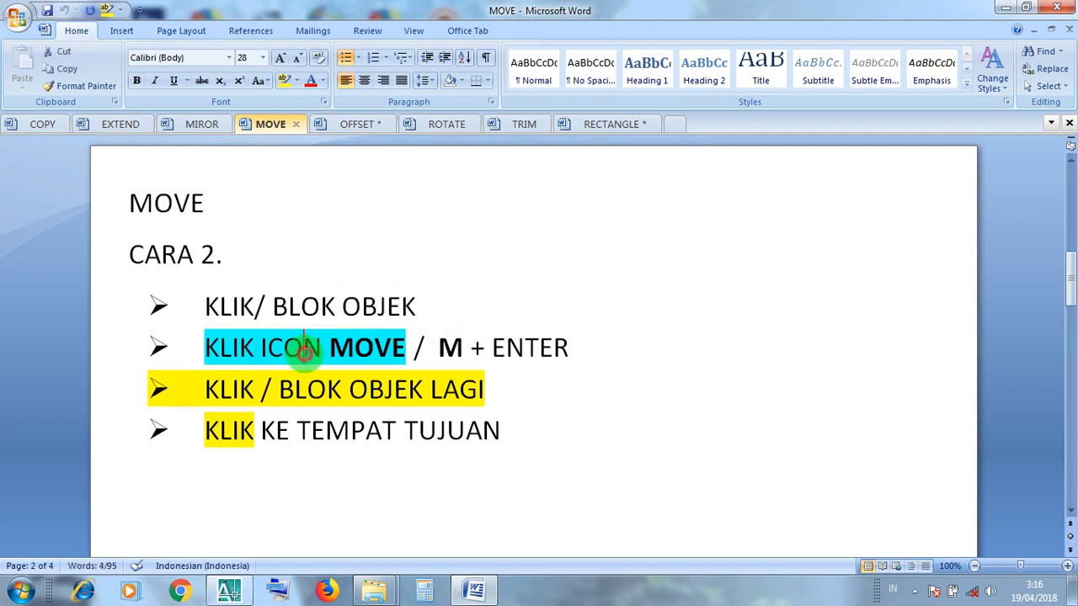
drag(406, 348, 219, 341)
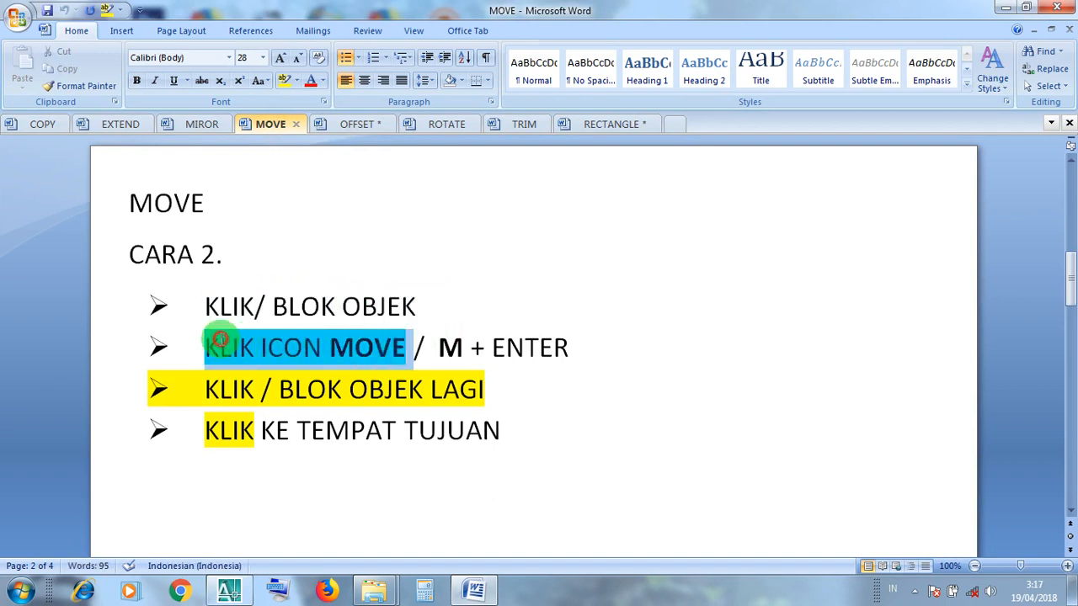
click(514, 354)
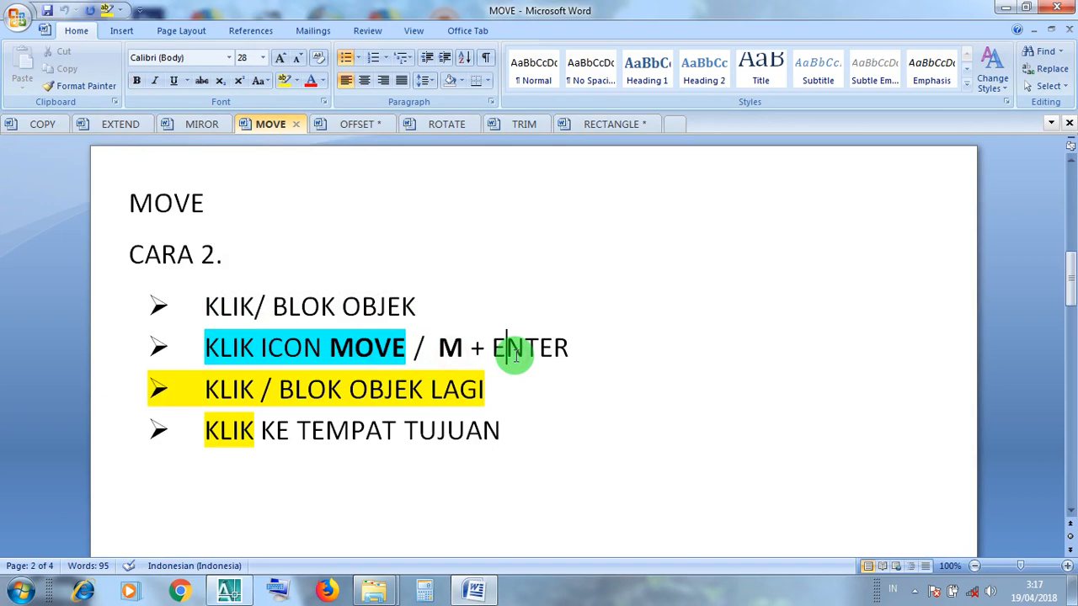
click(310, 388)
click(352, 432)
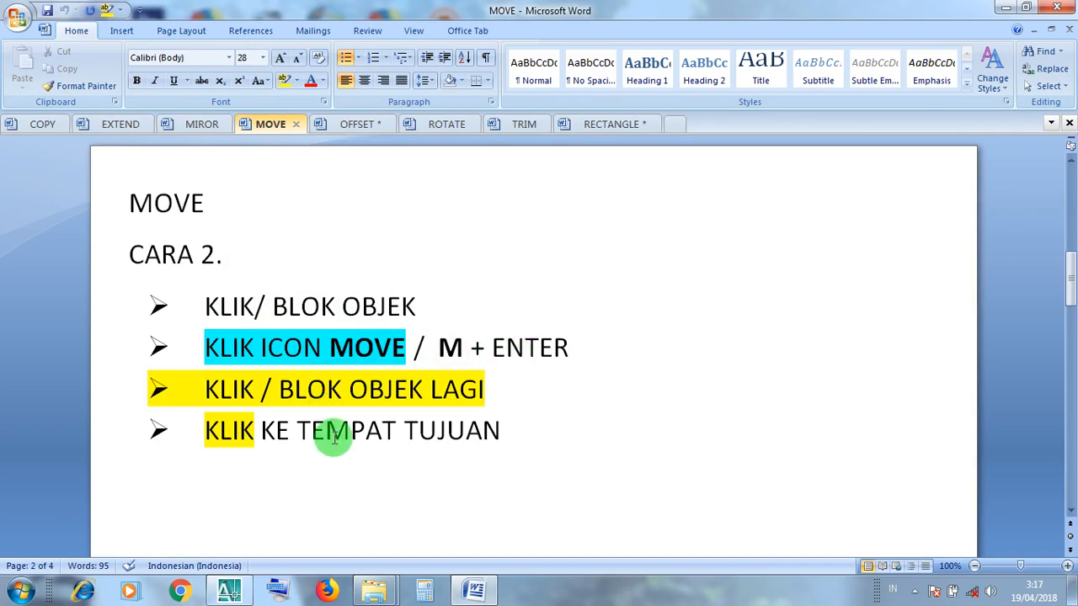
click(1001, 11)
click(229, 589)
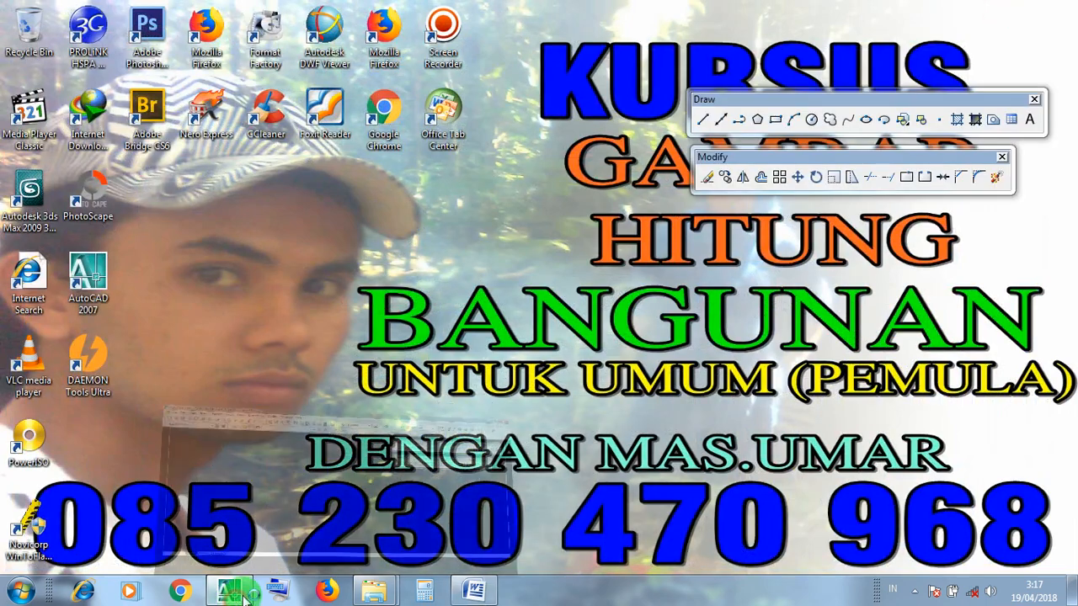
Select the flat 30 by 10 rectangle beside the porch column and start moving it from its lower-right corner.
click(562, 409)
middle_drag(631, 356, 570, 308)
click(581, 301)
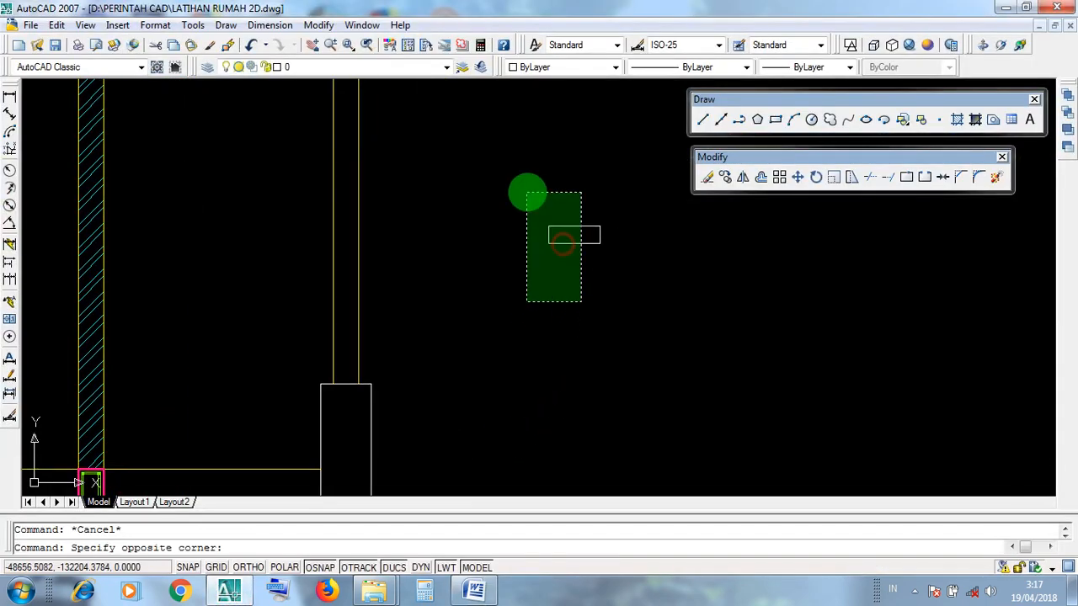
click(527, 192)
click(634, 284)
click(527, 193)
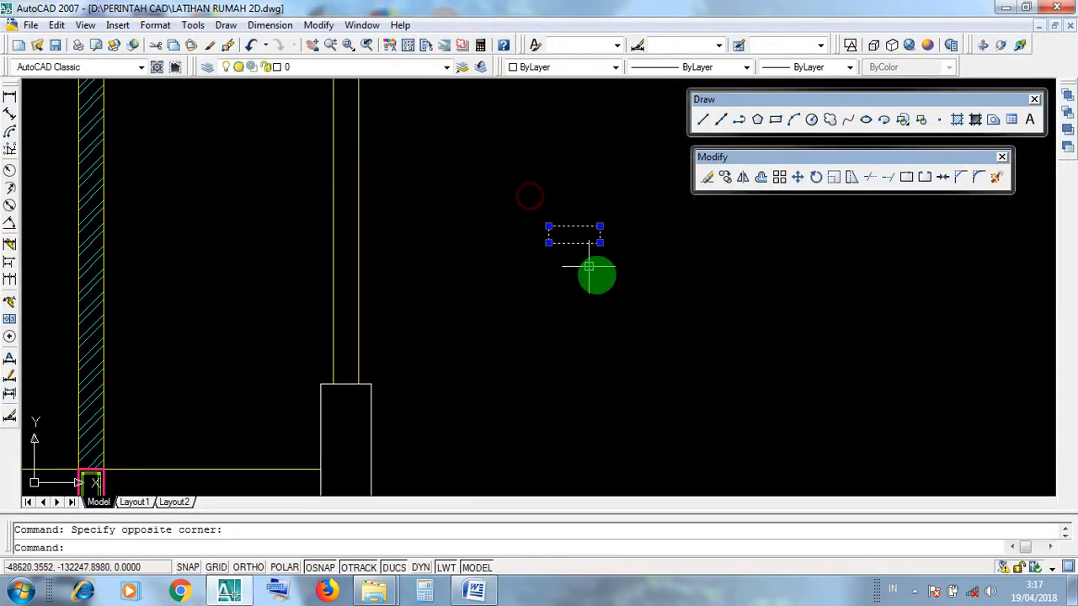
click(624, 275)
click(527, 186)
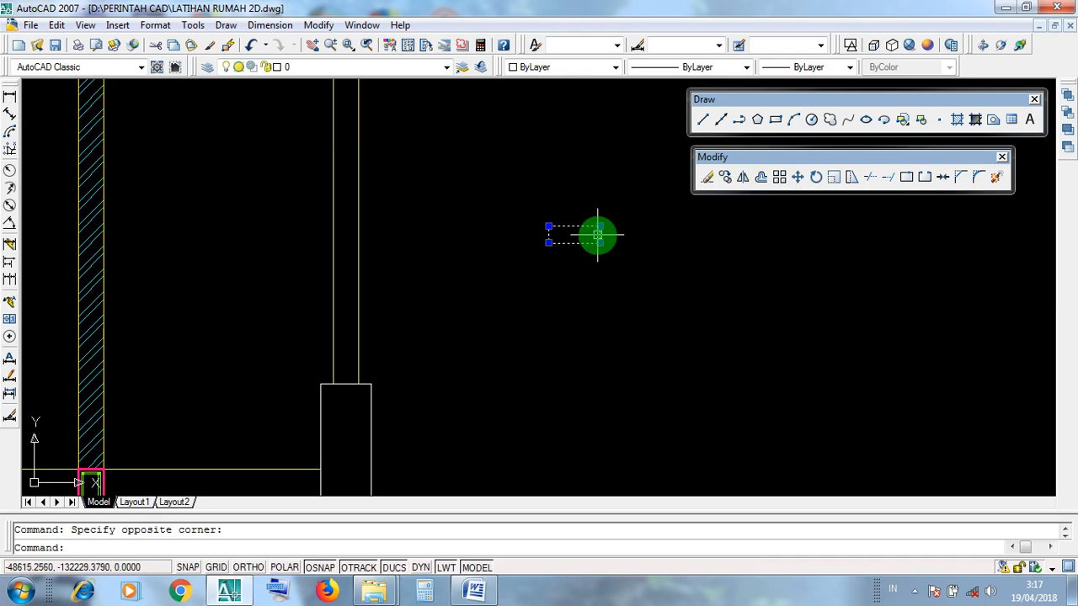
click(798, 179)
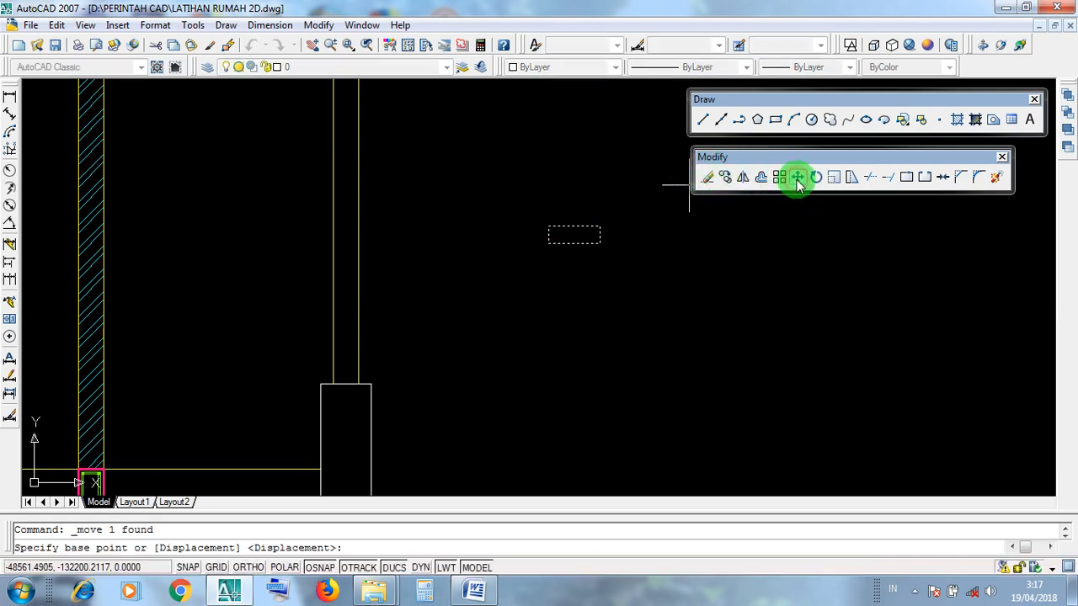
scroll(669, 198, up, 5)
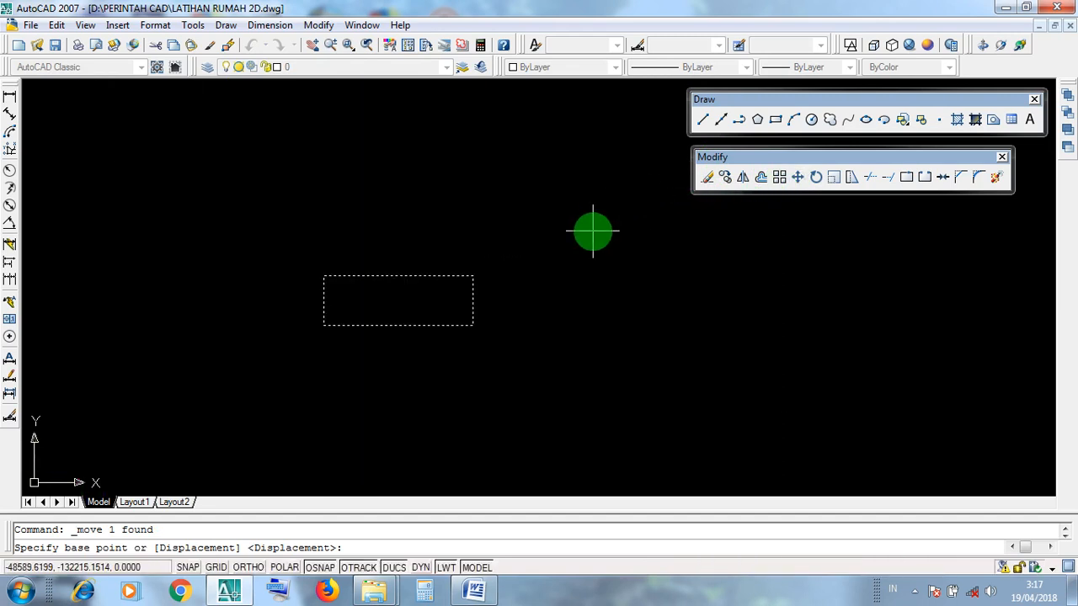
scroll(459, 211, up, 3)
middle_drag(553, 394, 582, 312)
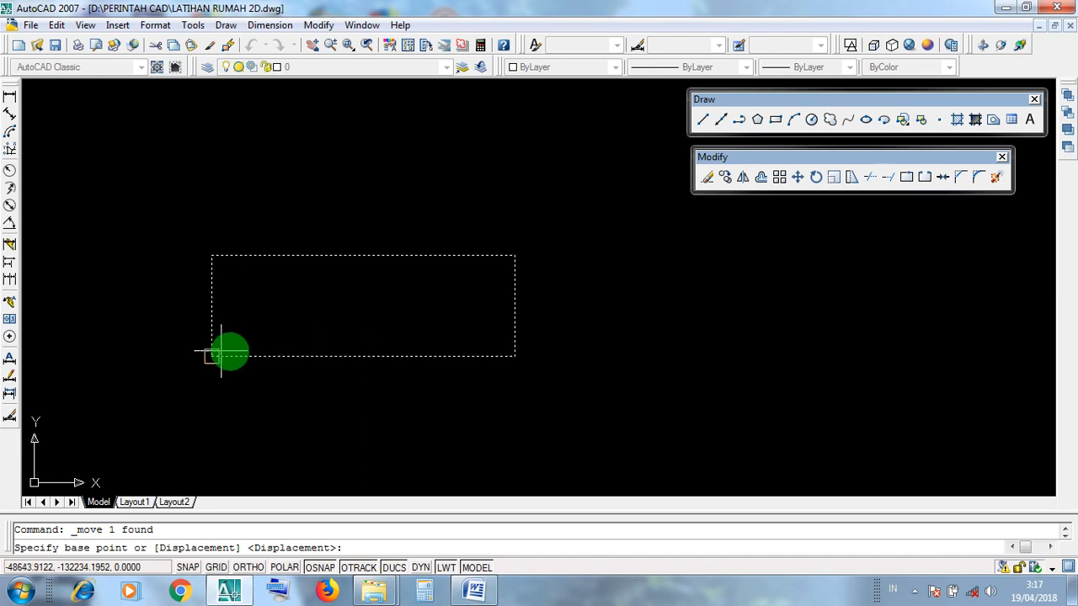
scroll(469, 330, down, 5)
scroll(469, 330, up, 4)
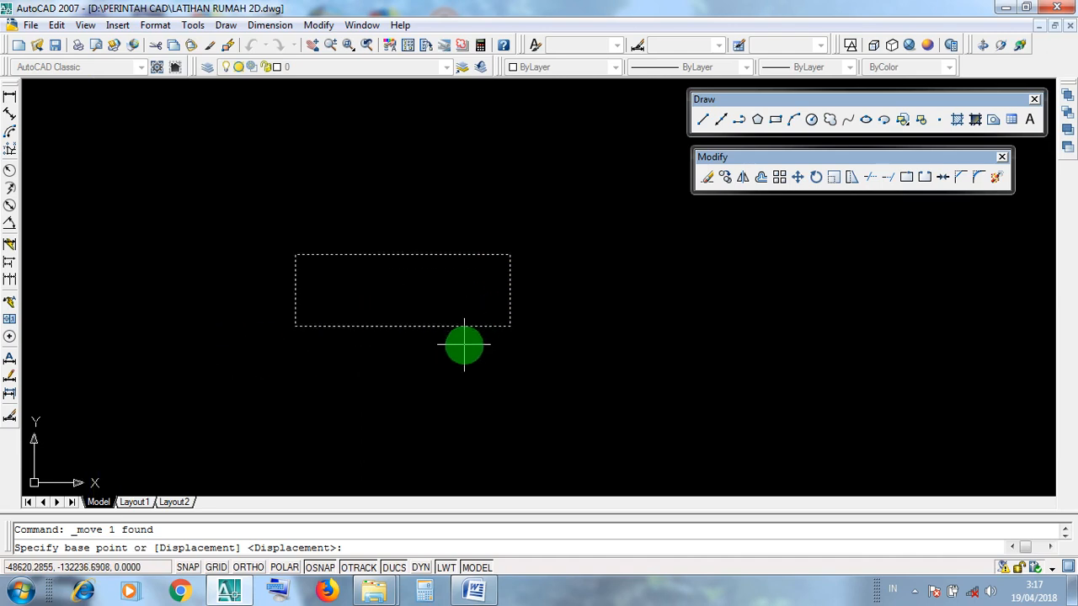
click(509, 327)
Place the flat rectangle on top of the porch column base, snapping its lower-right corner to the base's upper-right corner.
scroll(616, 321, down, 4)
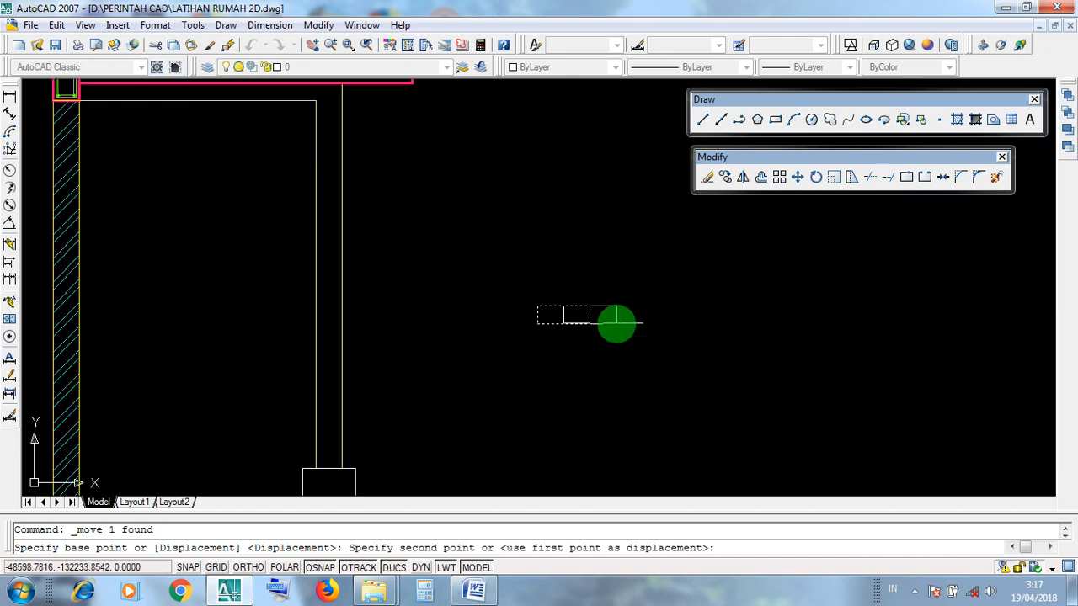
middle_drag(475, 418, 510, 323)
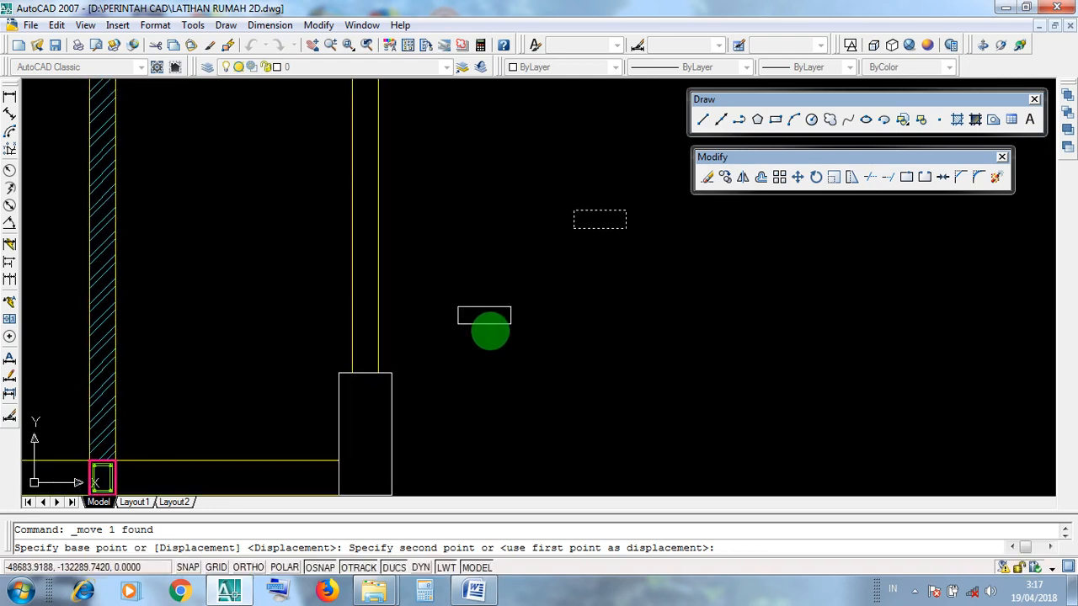
scroll(420, 354, up, 4)
middle_drag(420, 354, 483, 325)
scroll(428, 348, up, 3)
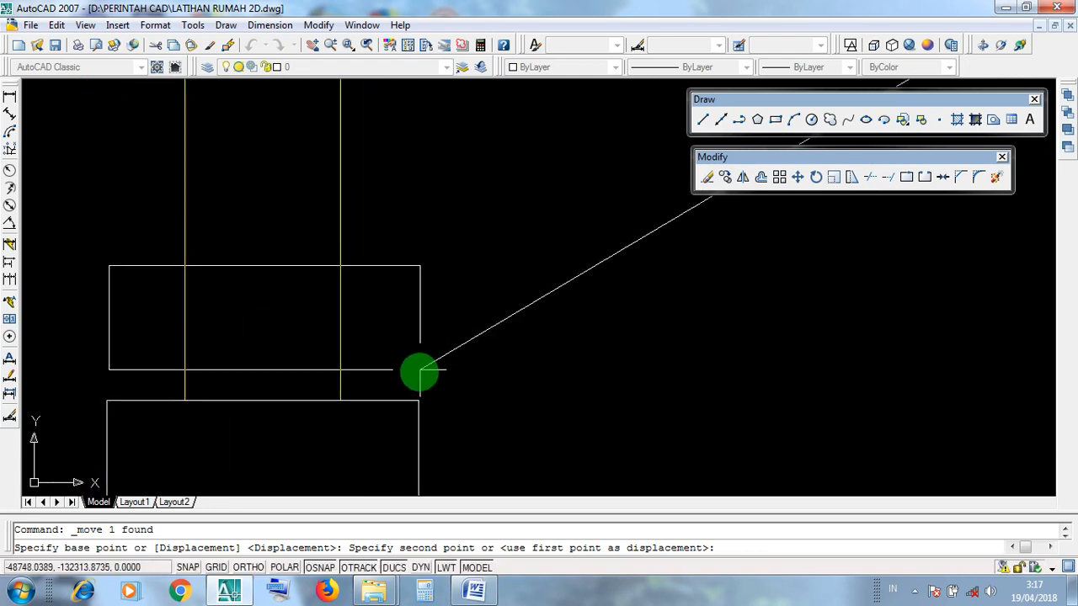
scroll(447, 312, down, 3)
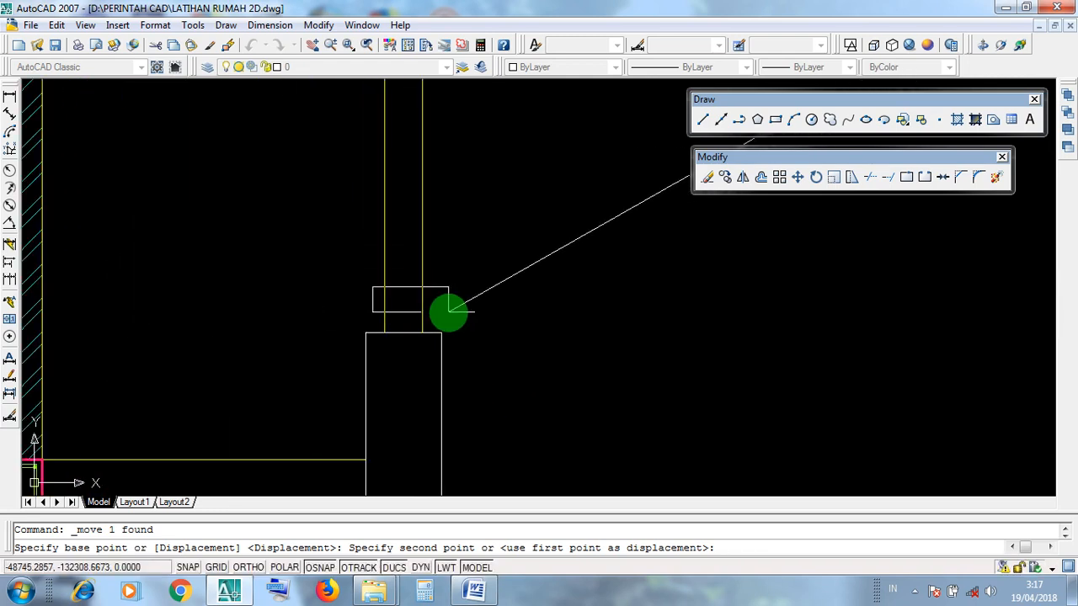
scroll(447, 313, up, 5)
middle_drag(435, 339, 424, 379)
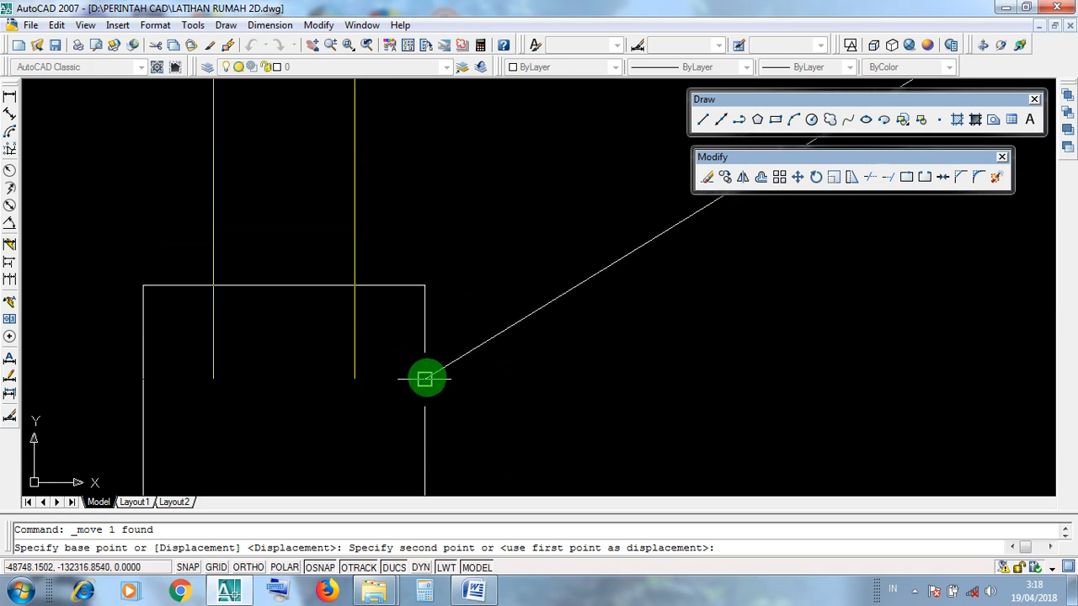
click(424, 379)
Check the placed flat block and the column base beneath it by selecting each, clearing every selection.
click(423, 369)
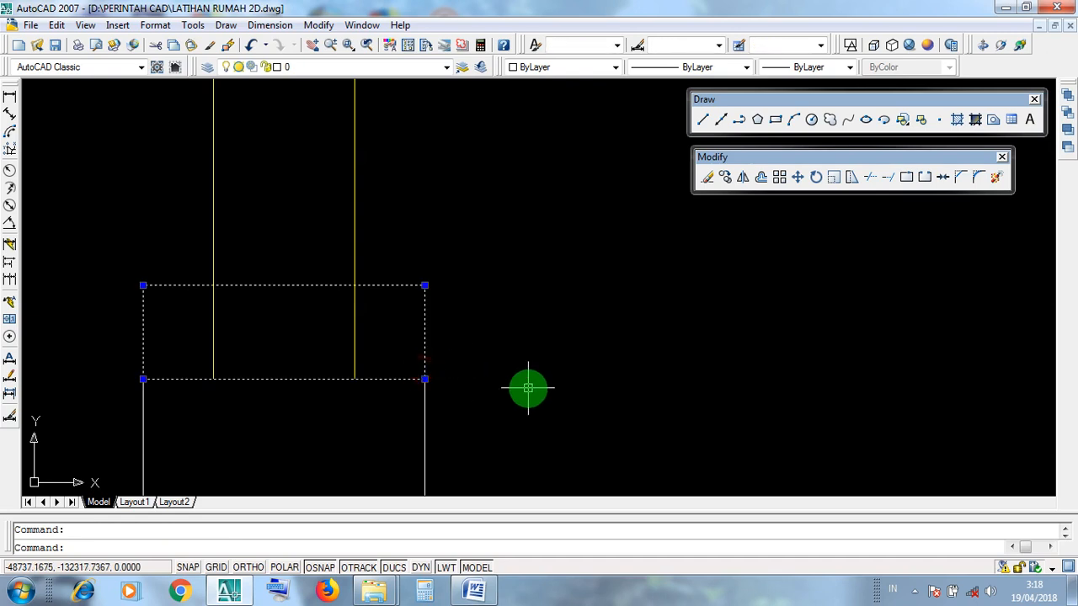
key(Escape)
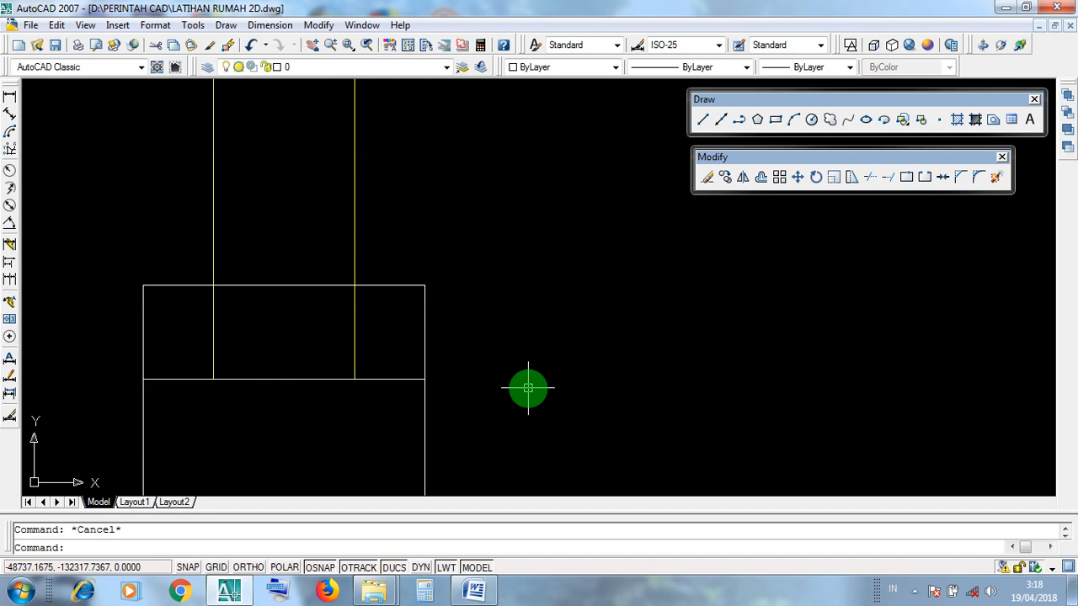
click(425, 361)
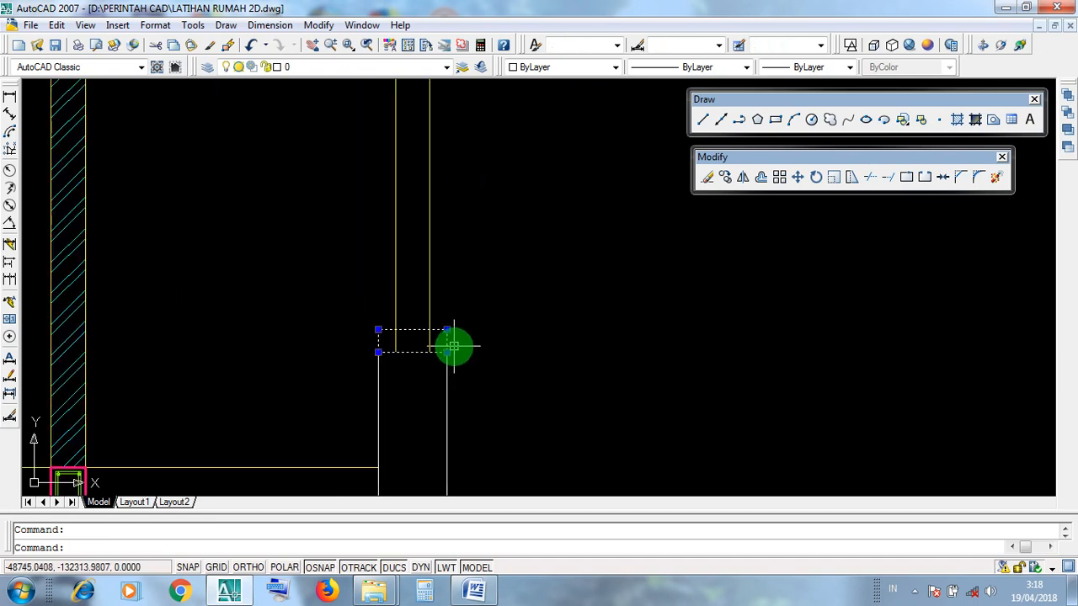
scroll(451, 337, down, 3)
scroll(437, 345, up, 2)
key(Escape)
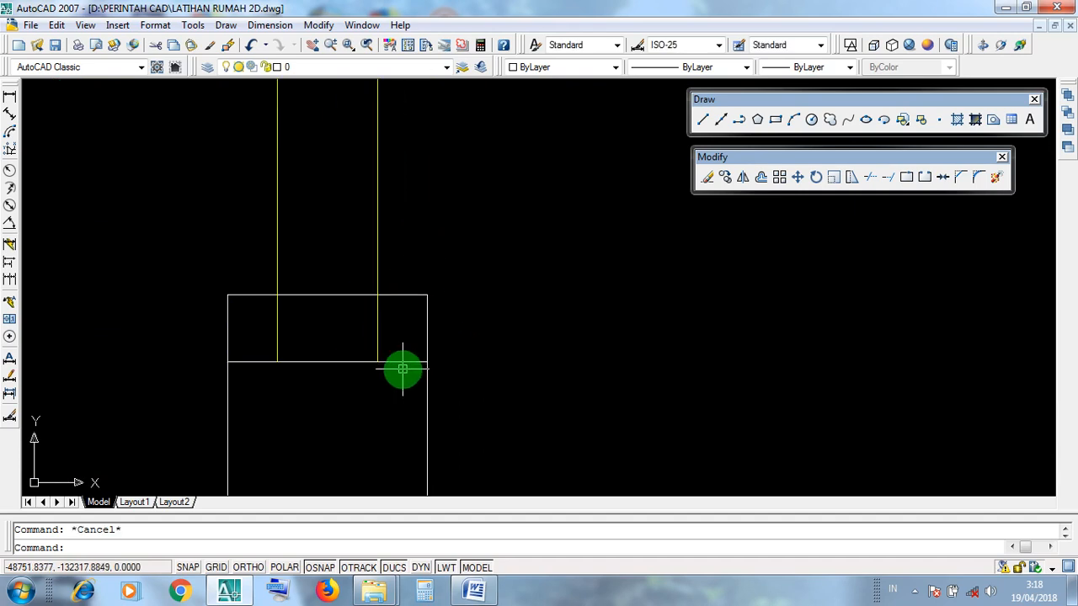
click(426, 397)
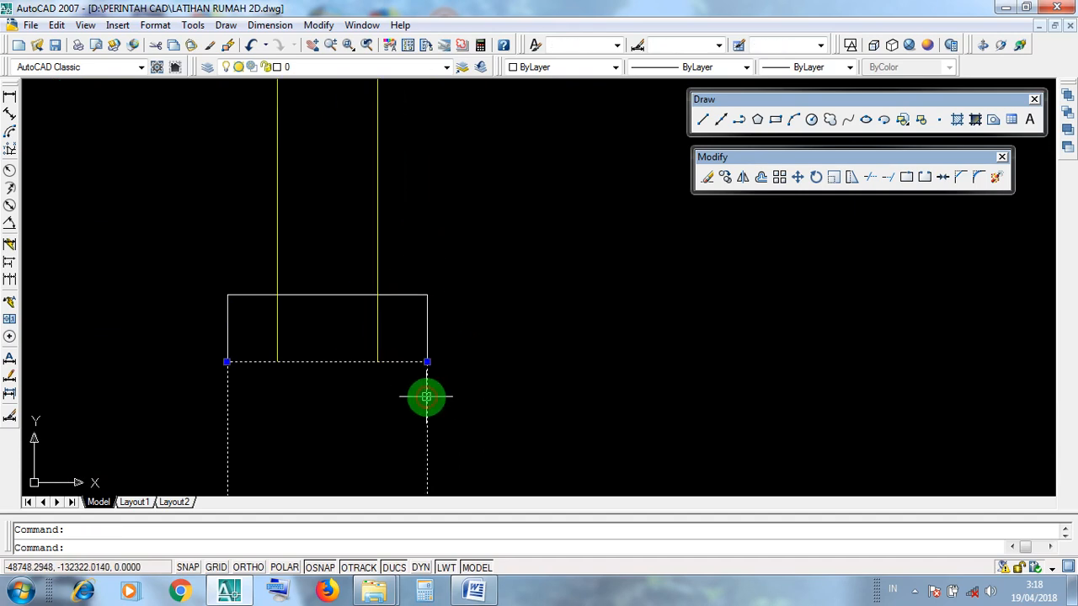
scroll(426, 377, down, 2)
key(Escape)
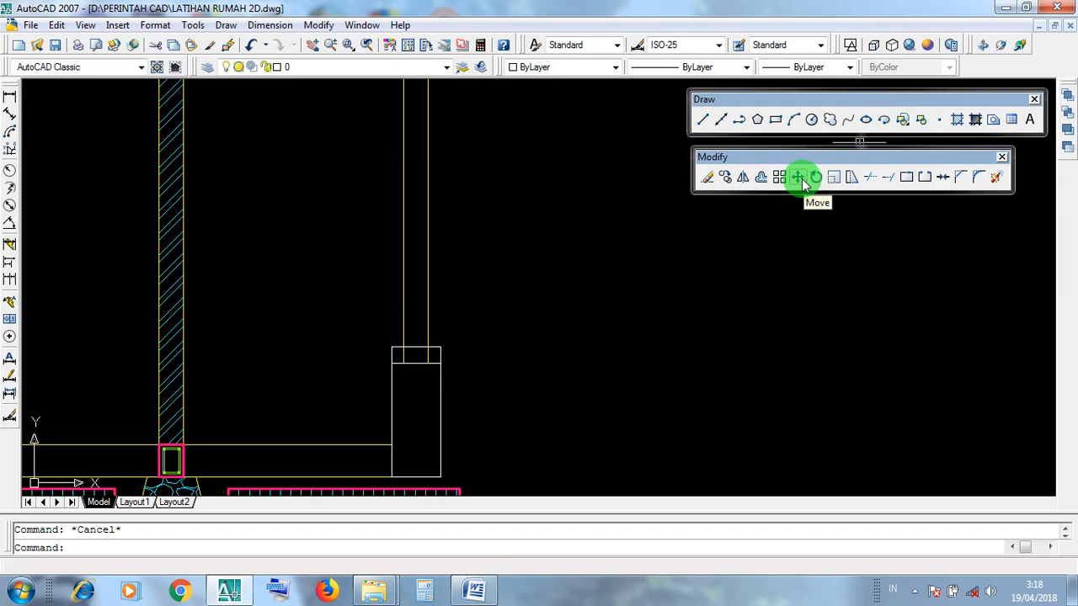
Switch to Word and find the CARA 3 procedure, MOVE DENGAN UKURAN / JARAK, in the MOVE notes.
click(1002, 9)
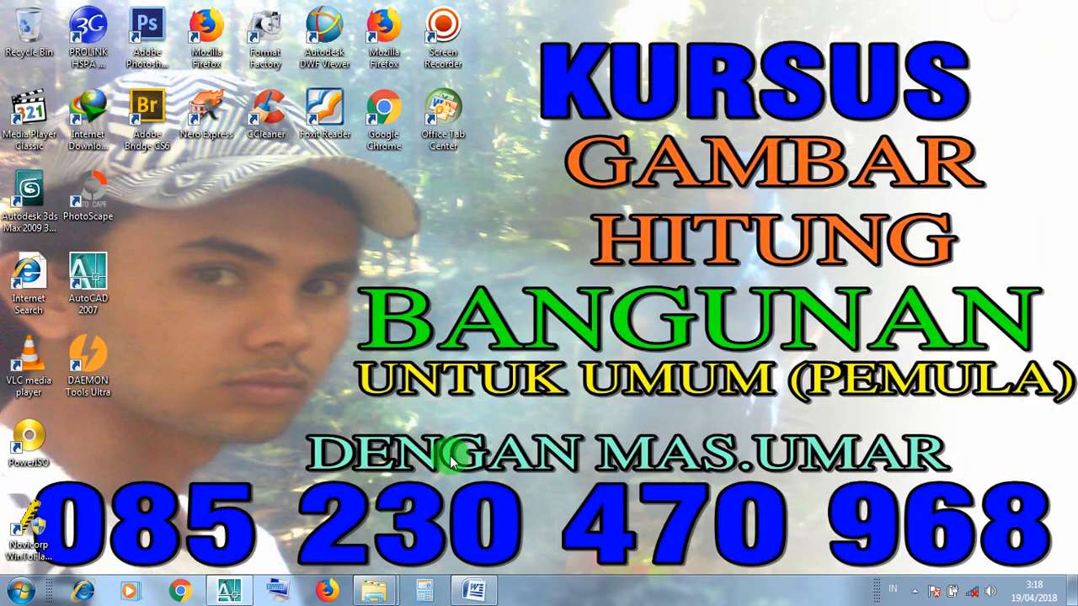
click(474, 591)
scroll(370, 336, up, 15)
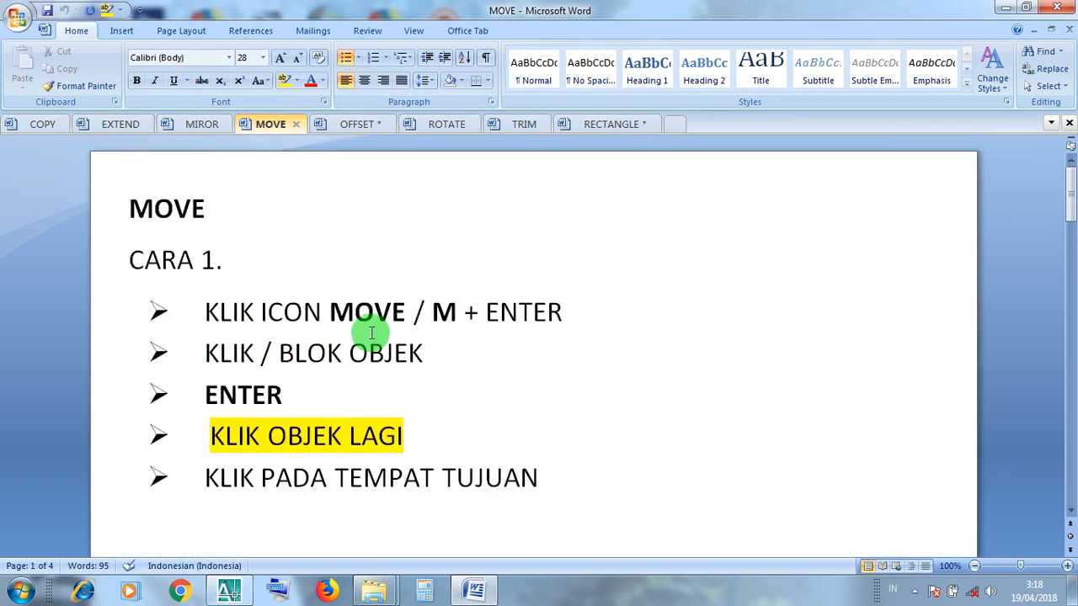
scroll(375, 328, down, 20)
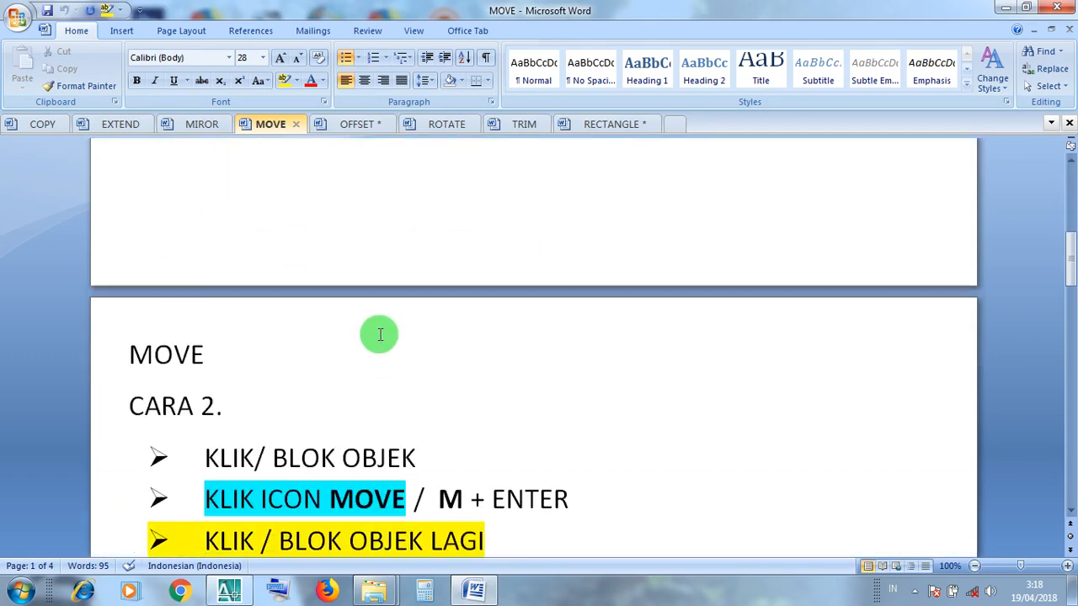
scroll(381, 335, down, 3)
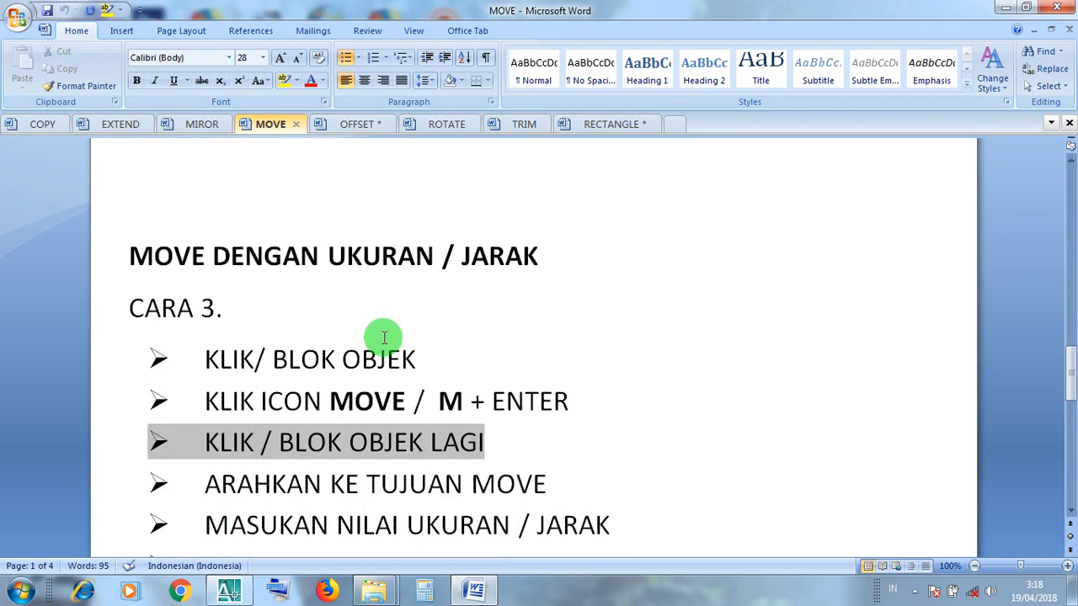
scroll(384, 337, down, 1)
scroll(384, 339, down, 1)
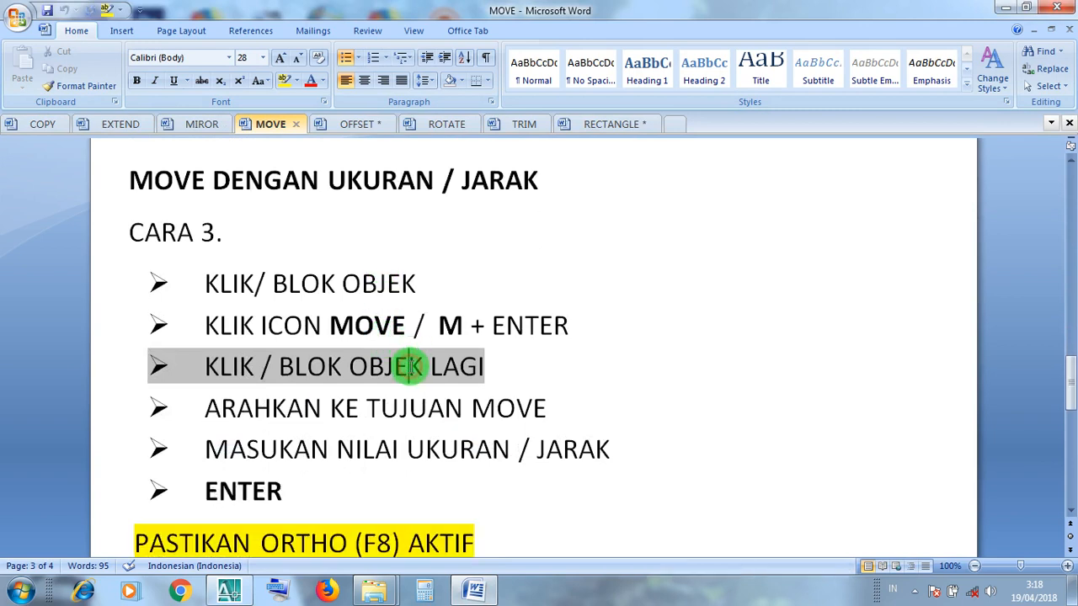
scroll(413, 367, down, 1)
scroll(410, 368, up, 1)
Review the CARA 3 steps for moving by a distance and the ORTHO (F8) note, and return to AutoCAD.
click(410, 368)
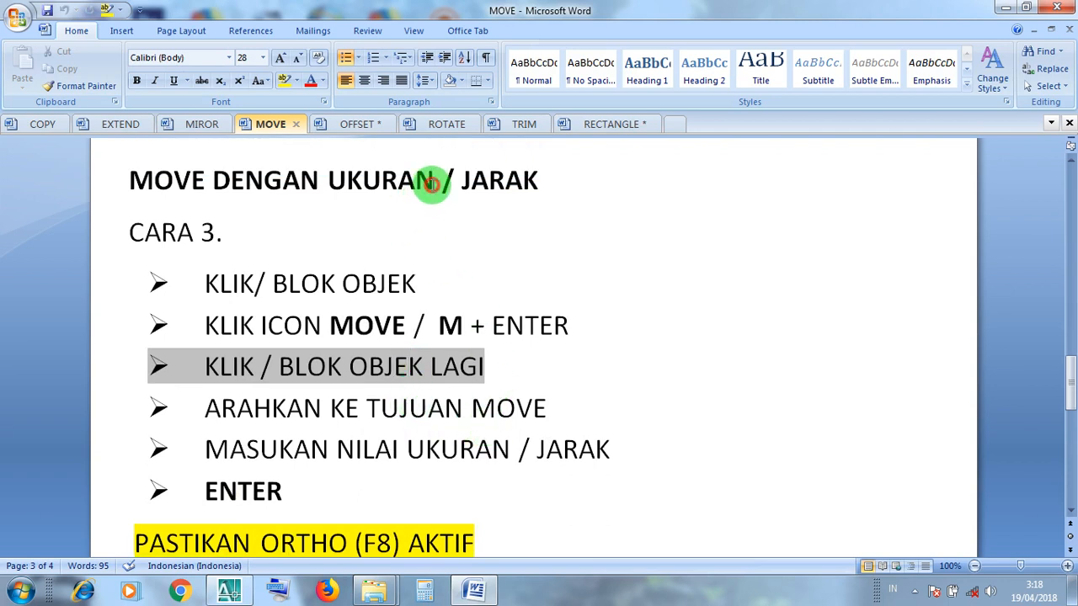
drag(431, 183, 382, 180)
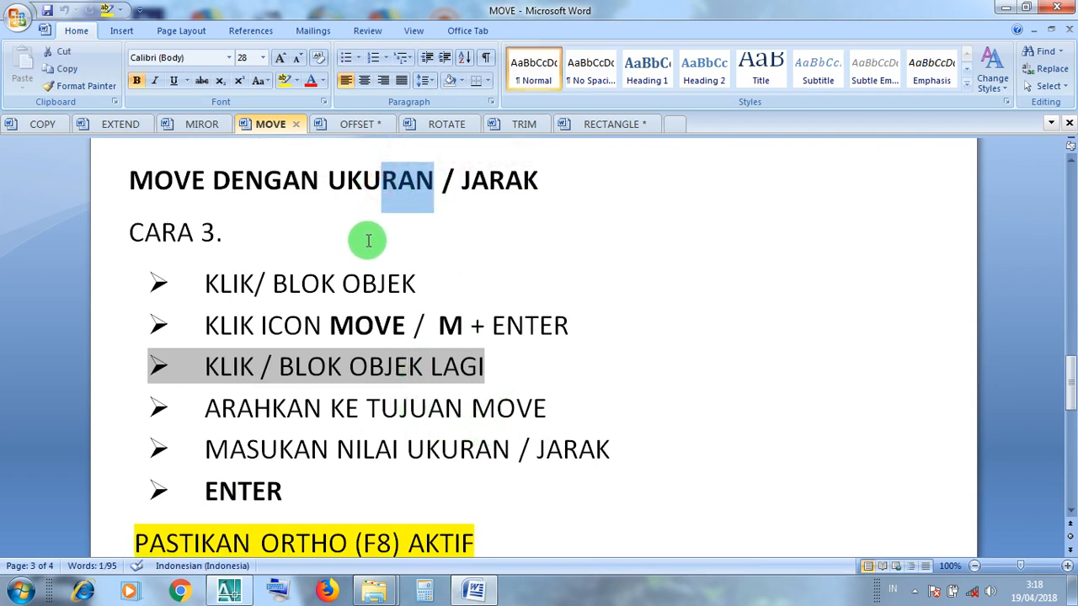
click(363, 187)
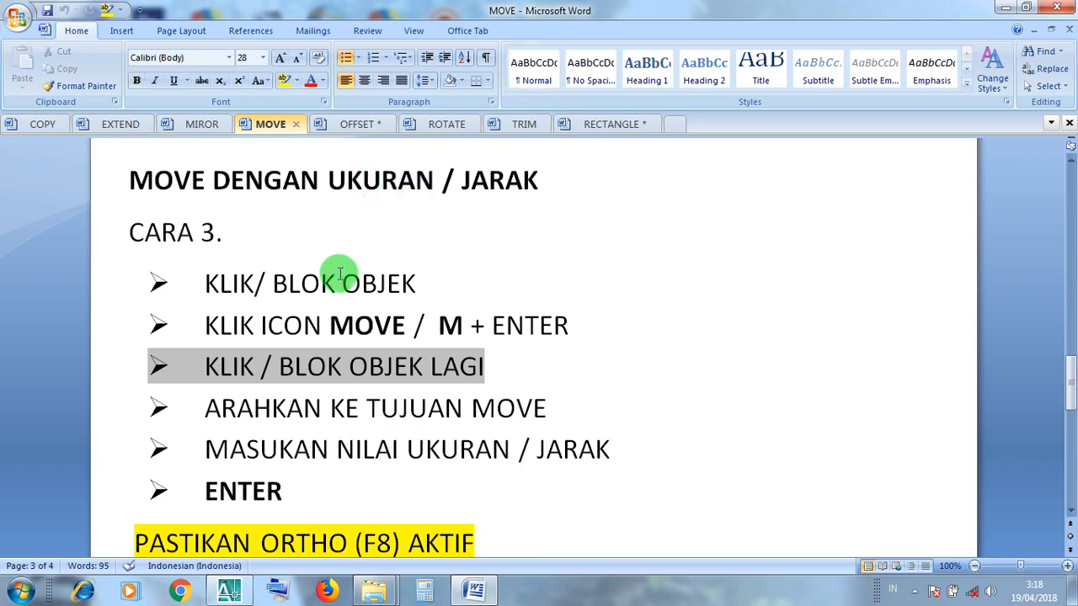
click(357, 329)
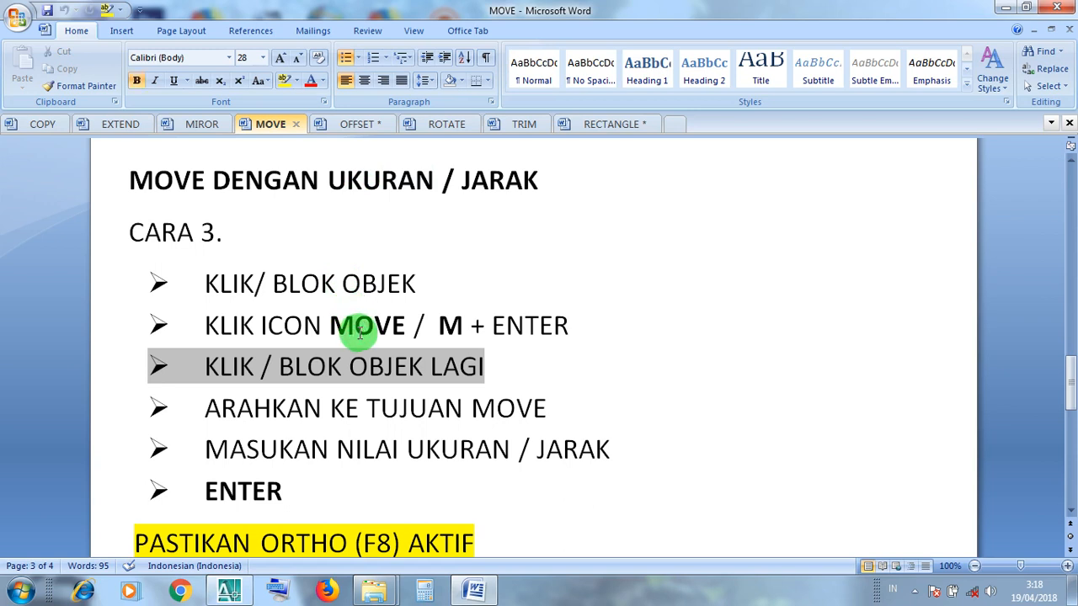
click(474, 327)
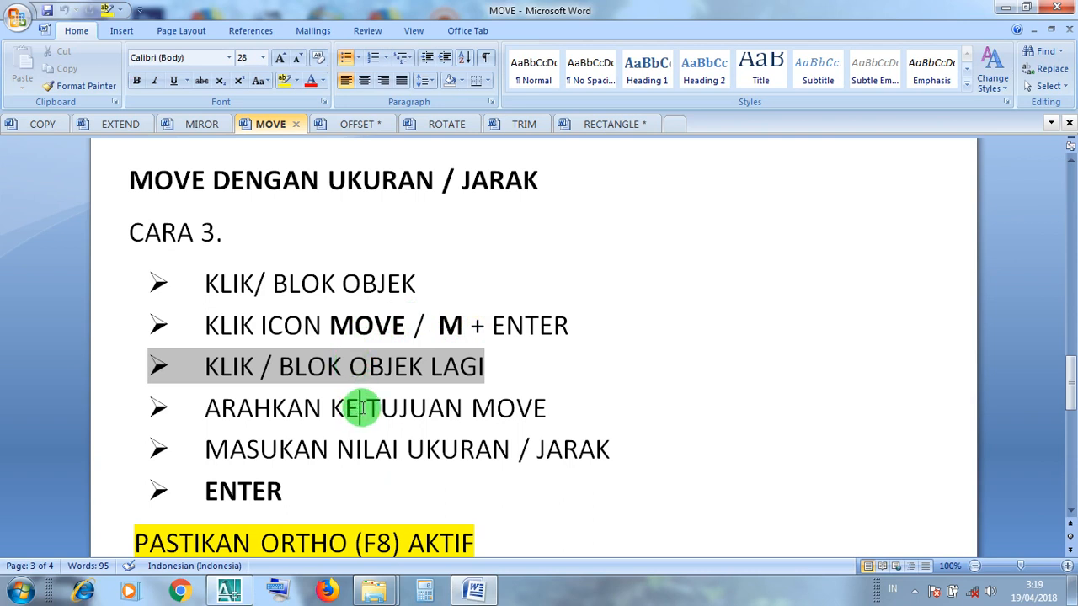
click(363, 446)
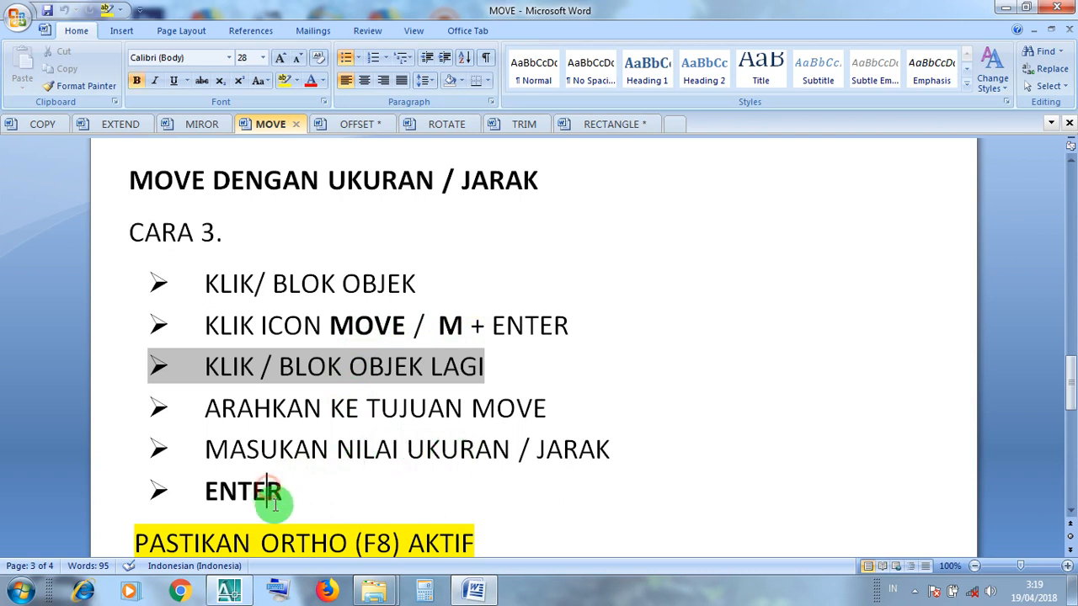
click(286, 539)
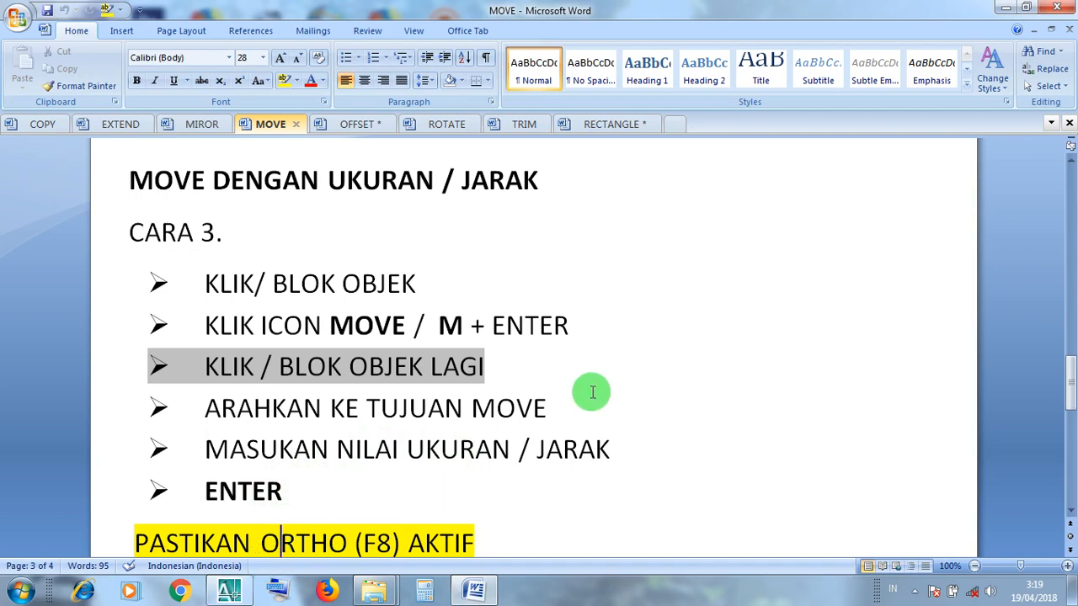
click(1005, 7)
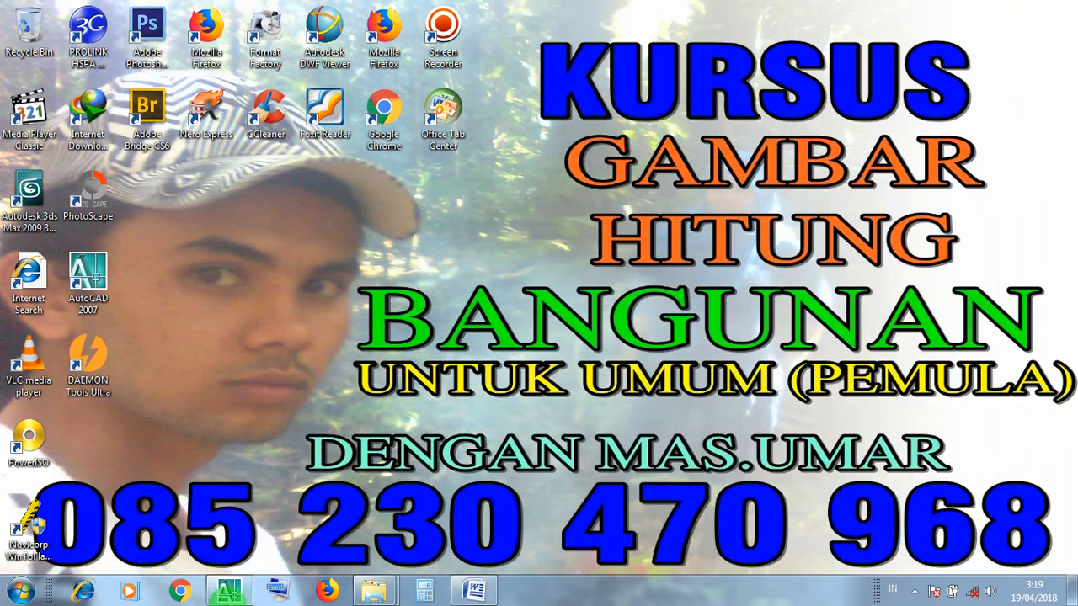
click(228, 594)
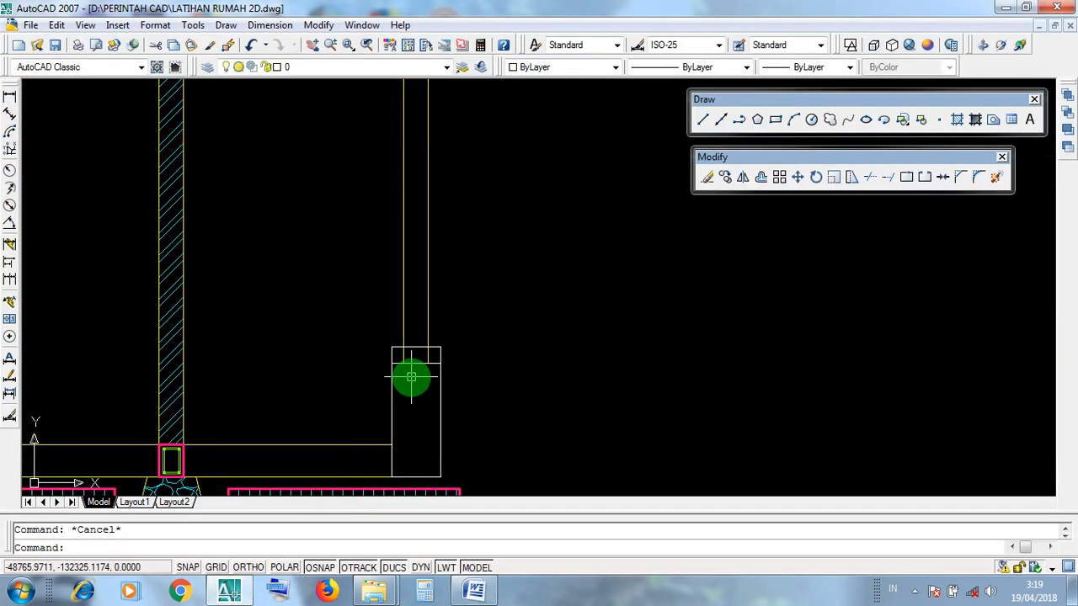
Turn on Ortho and move the flat block straight up by 10 from the porch column base.
click(245, 567)
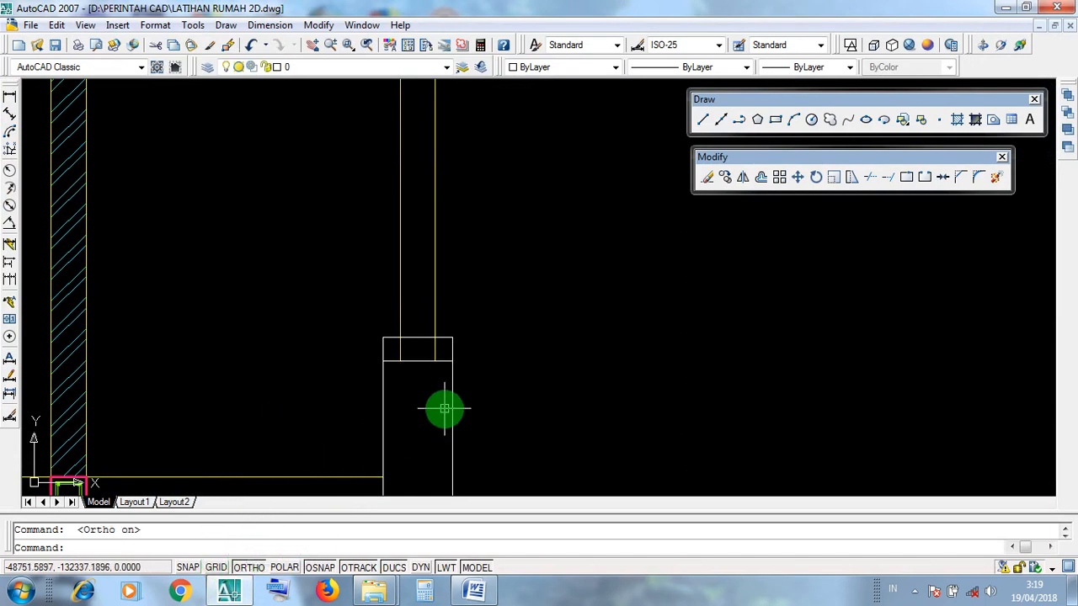
middle_drag(500, 384, 496, 445)
scroll(489, 437, up, 2)
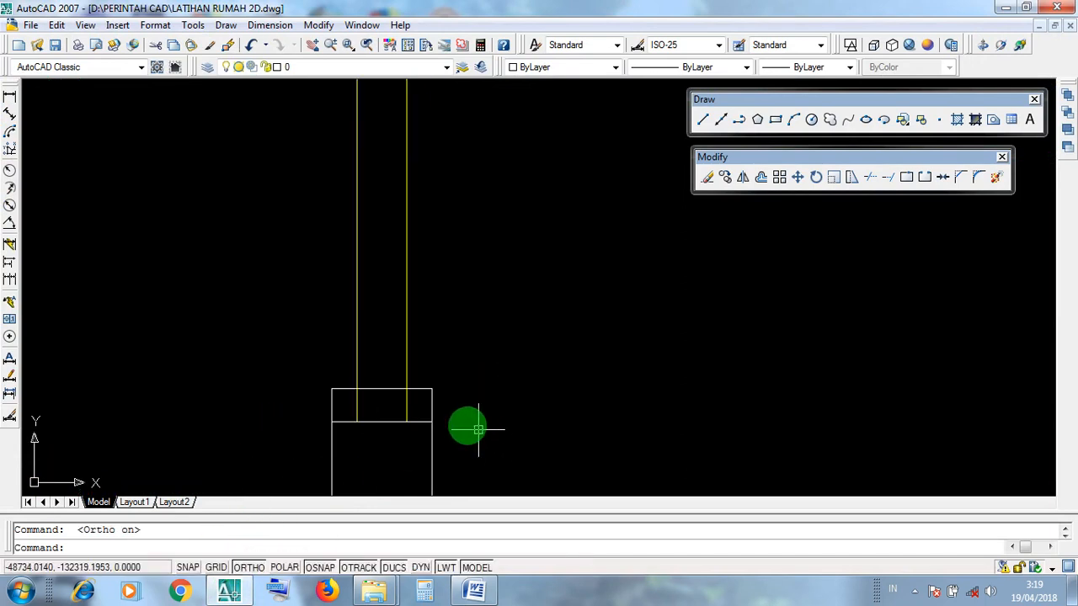
click(432, 403)
scroll(406, 406, up, 3)
click(392, 401)
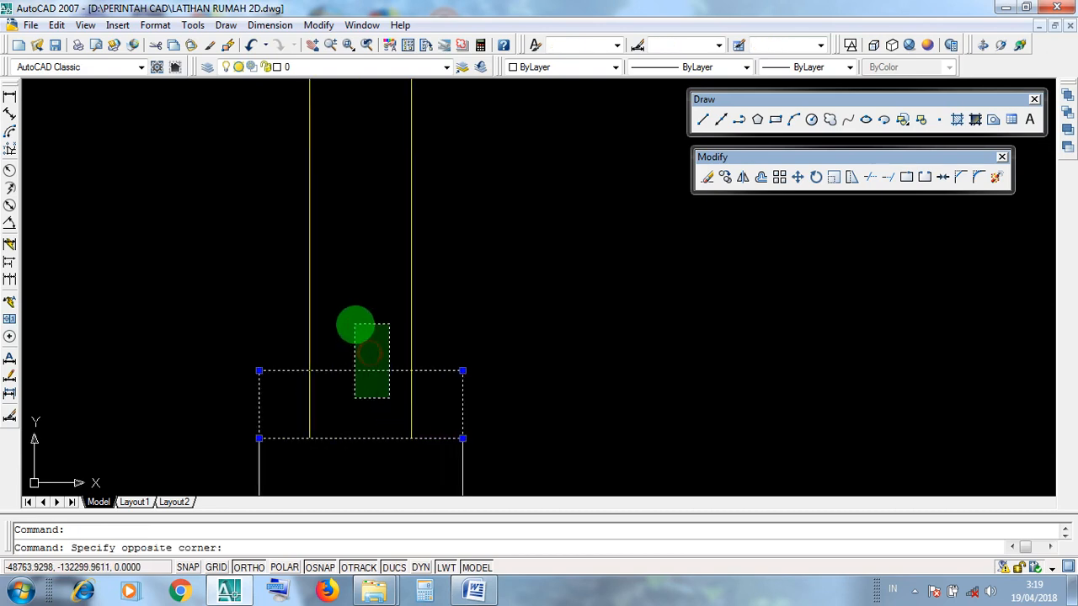
click(355, 327)
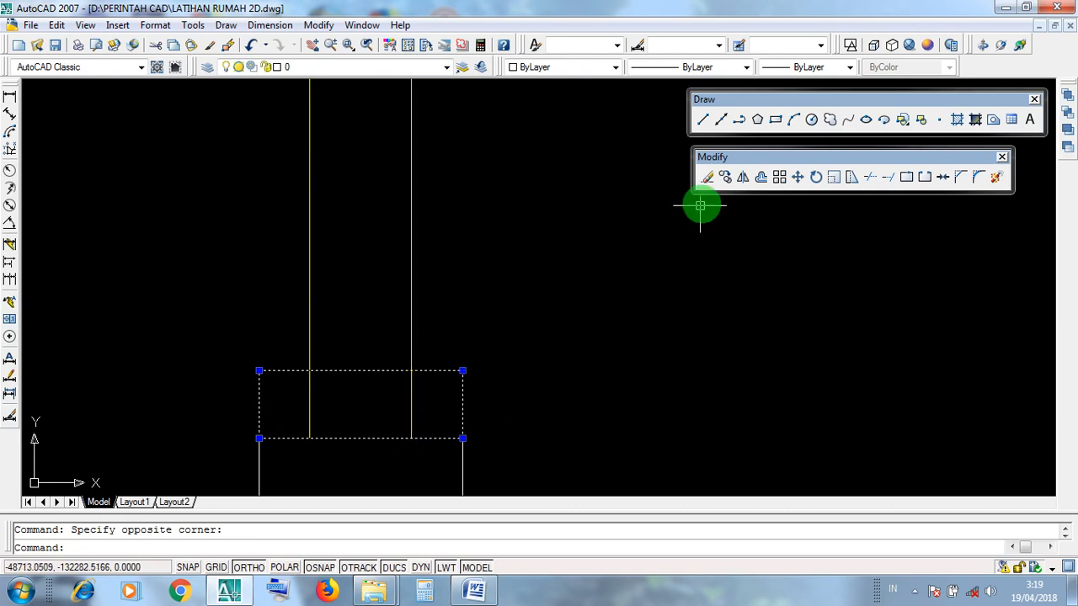
click(798, 178)
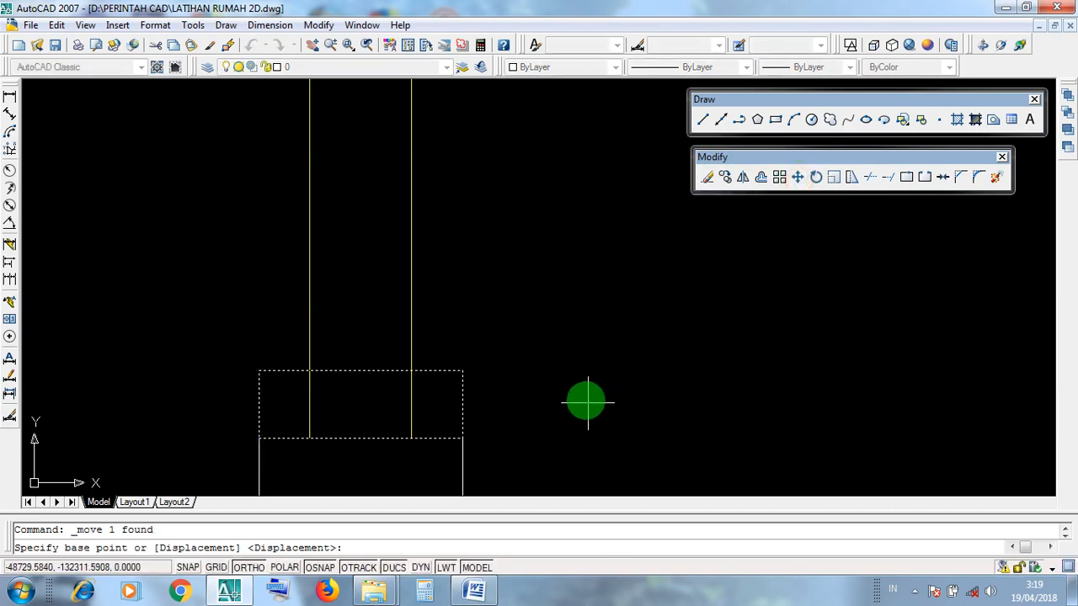
click(551, 408)
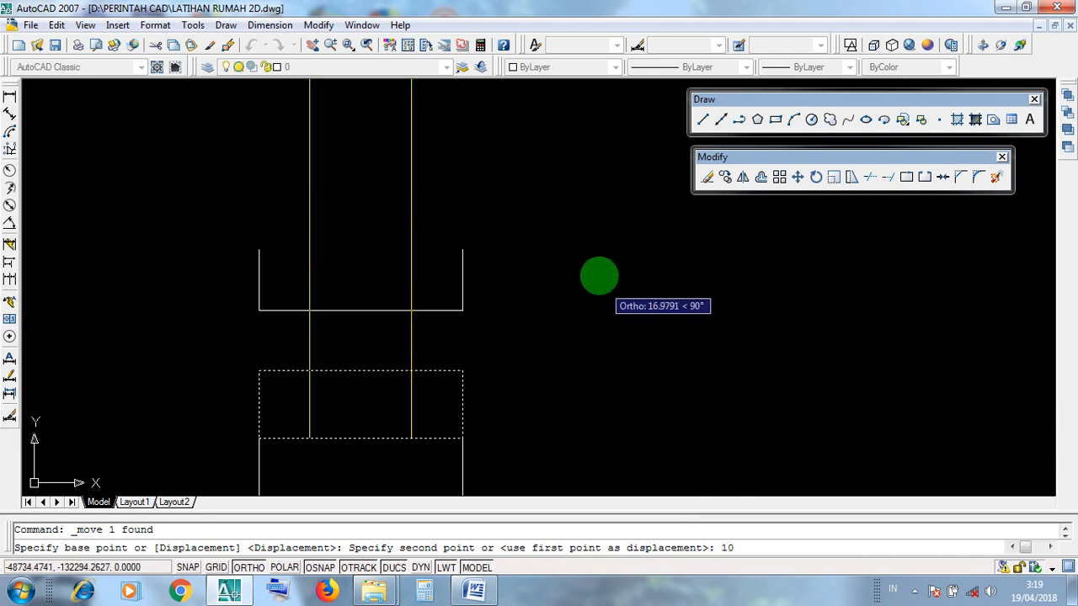
key(Return)
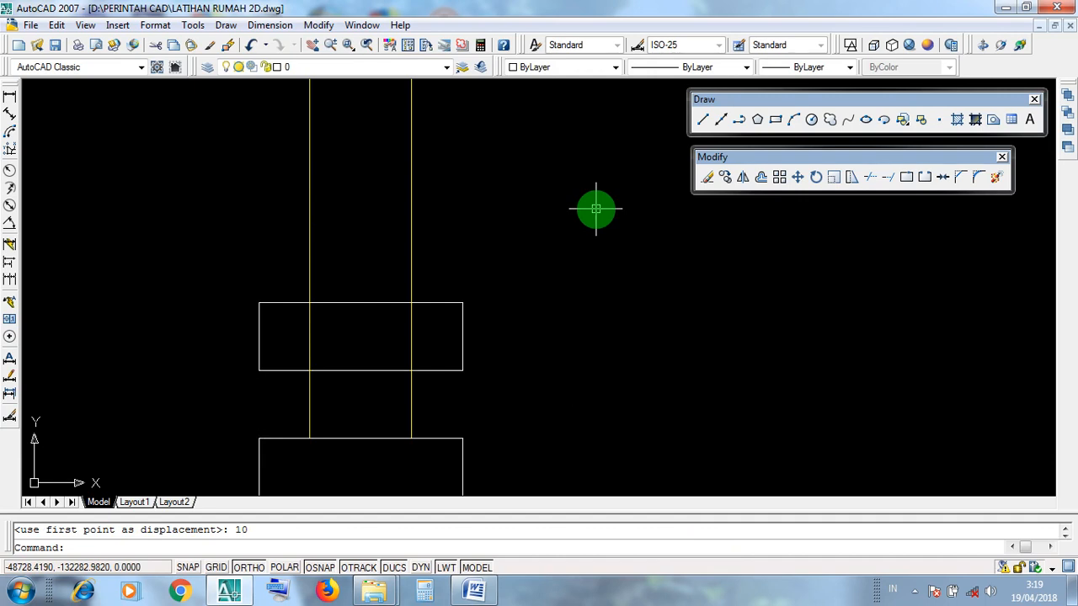
Inspect the column from the raised flat block up to its upper end beneath the pink porch slab.
scroll(548, 357, down, 3)
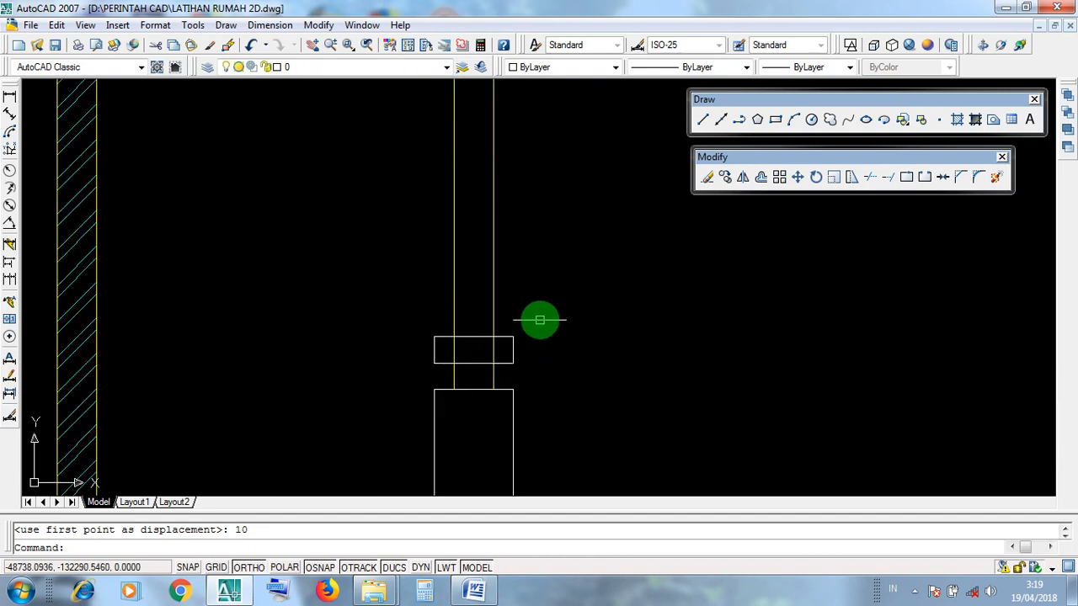
middle_drag(539, 317, 524, 463)
scroll(517, 421, down, 5)
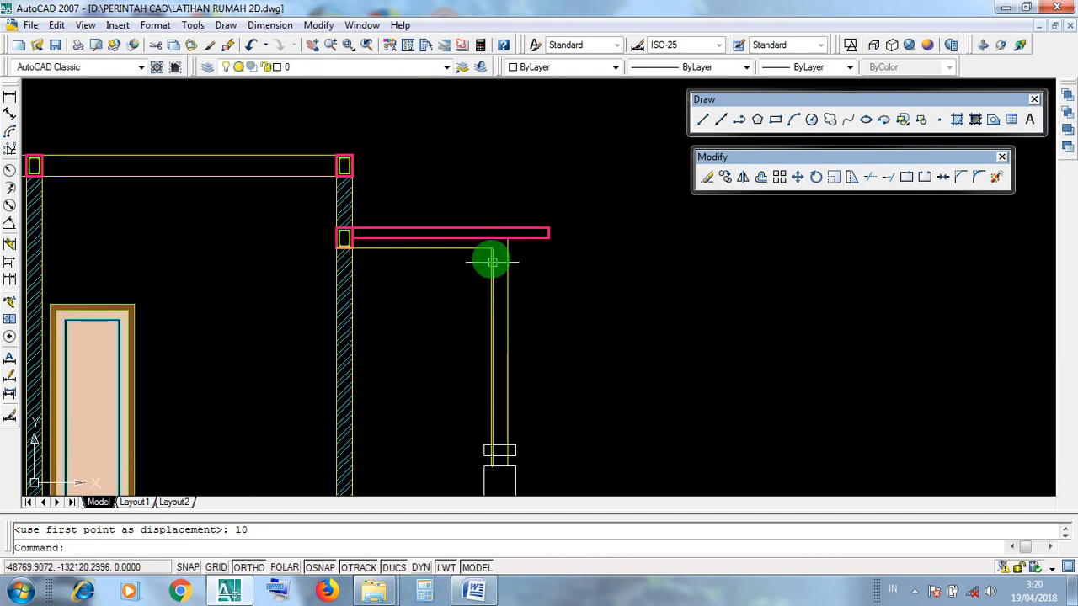
scroll(501, 455, up, 6)
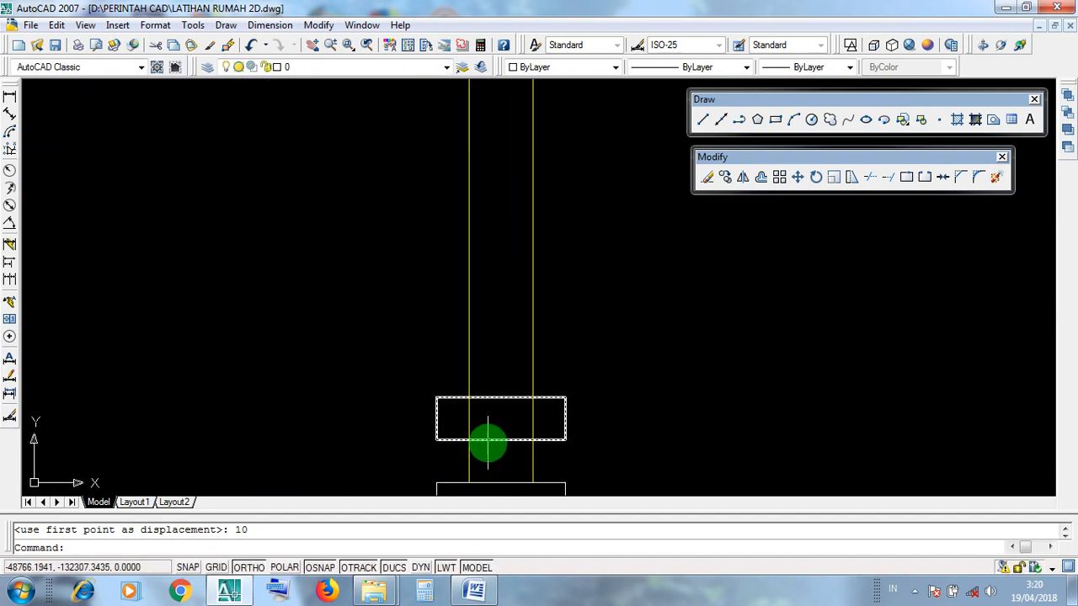
click(490, 440)
scroll(491, 442, down, 2)
middle_drag(503, 245, 496, 362)
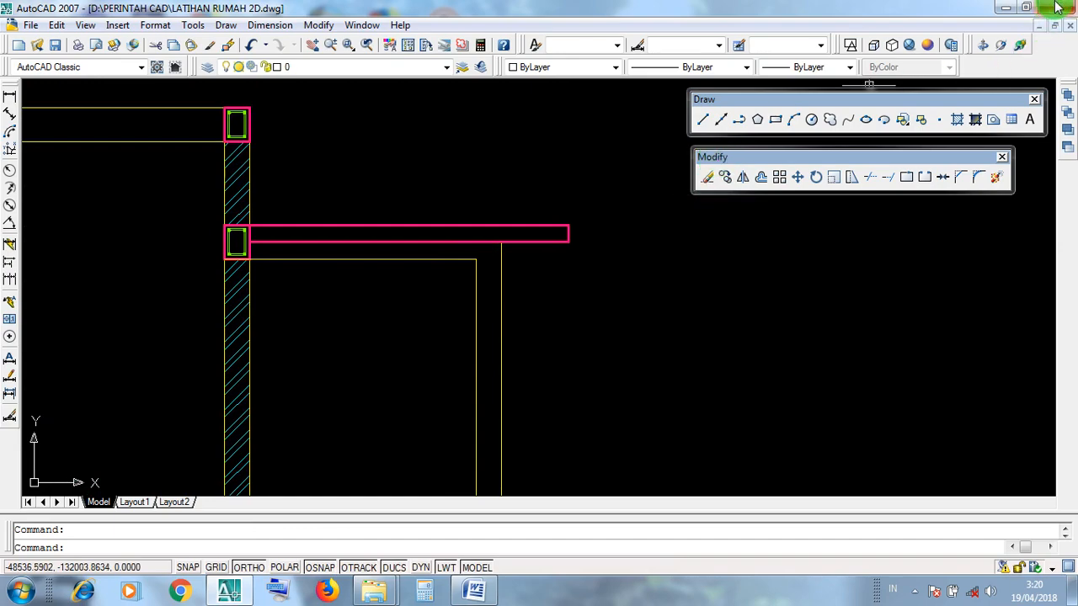
Switch to Word and find the CARA 2 procedure in the COPY notes.
click(1007, 10)
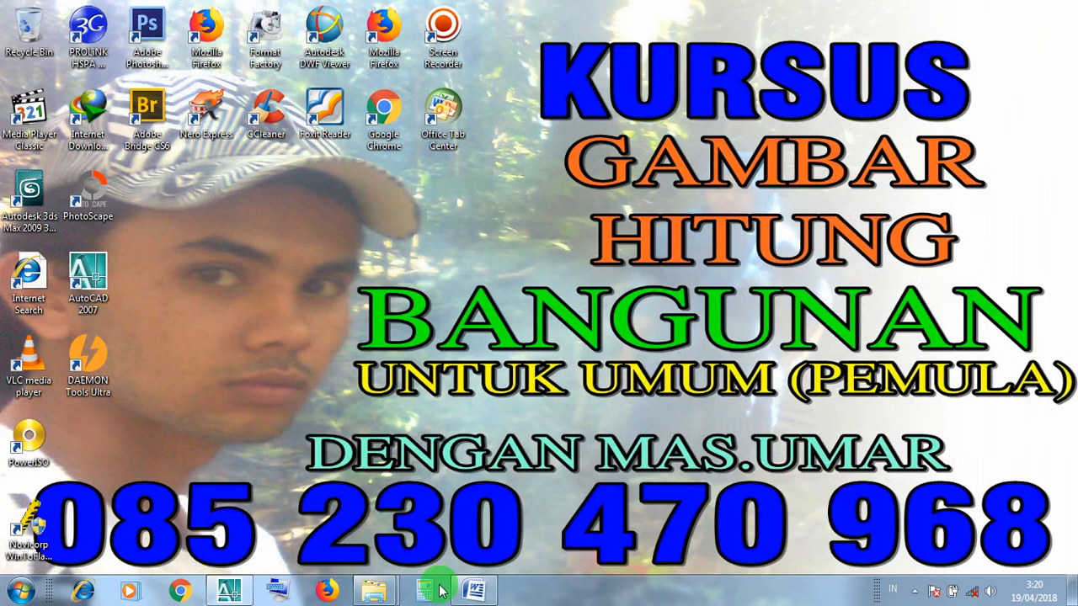
click(477, 592)
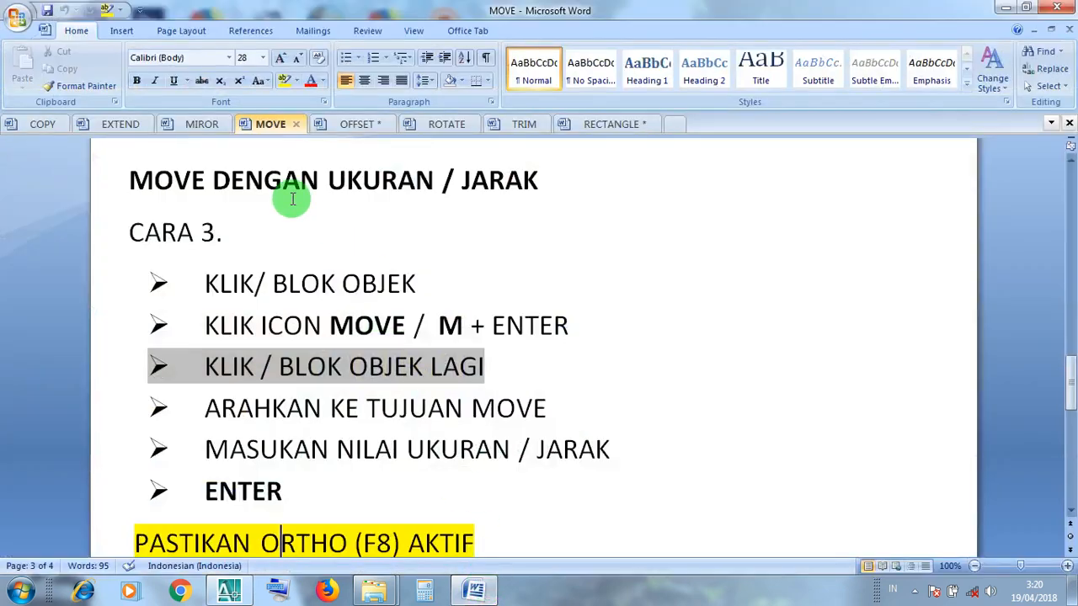
click(50, 124)
click(385, 320)
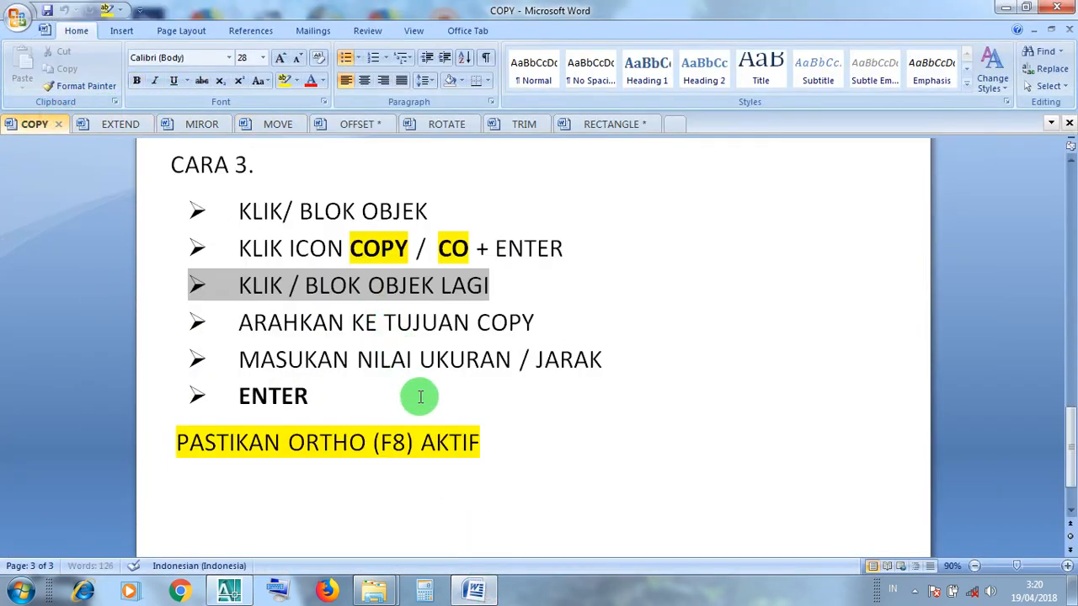
scroll(420, 408, up, 15)
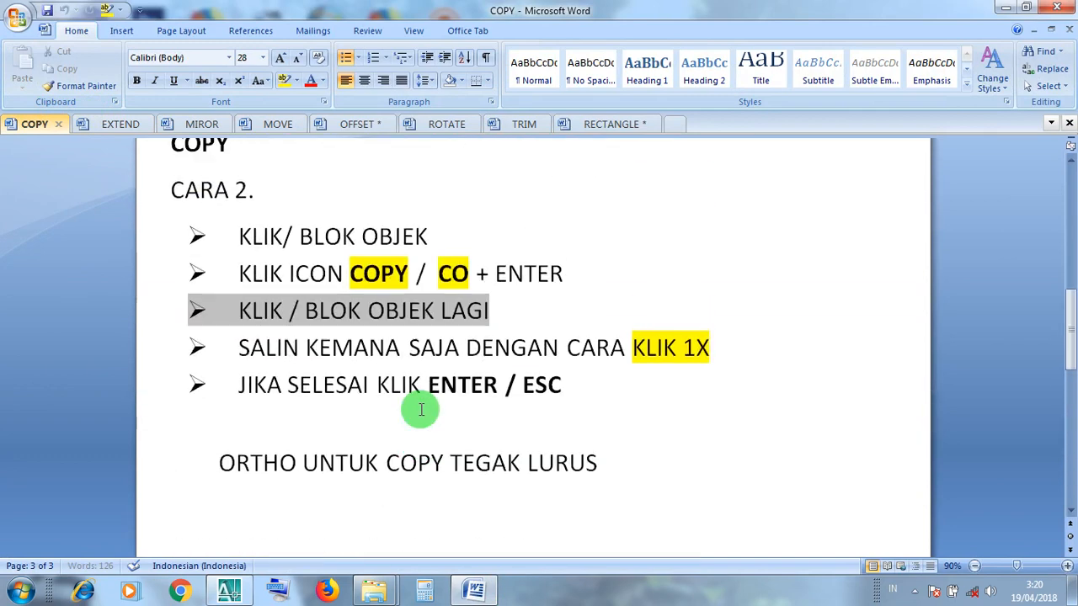
scroll(420, 410, down, 1)
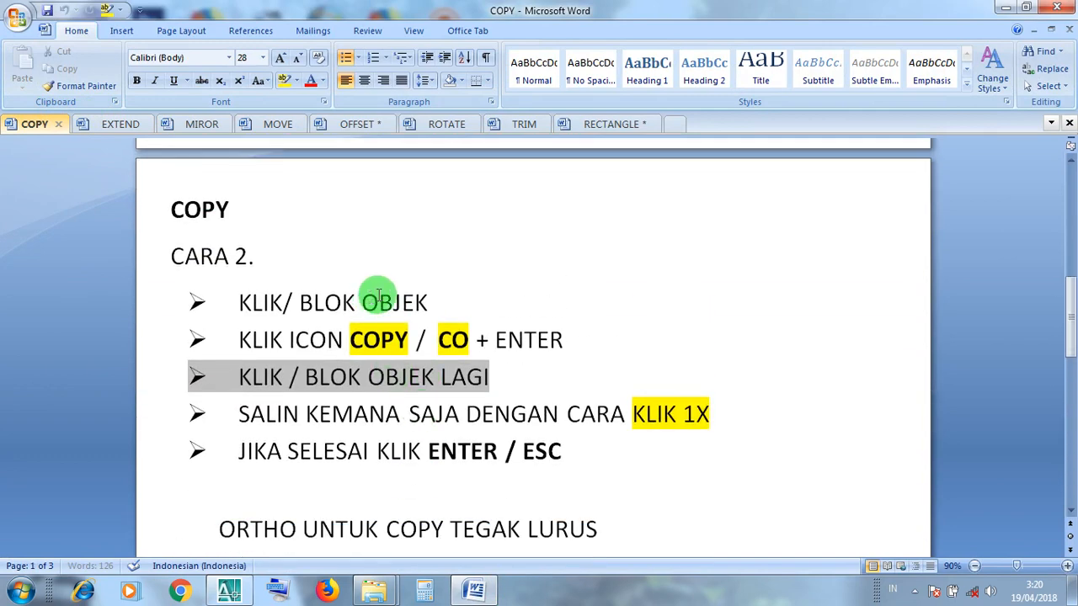
Review the CARA 2 copying steps and the ORTHO note for straight copies, and return to AutoCAD.
drag(428, 301, 247, 302)
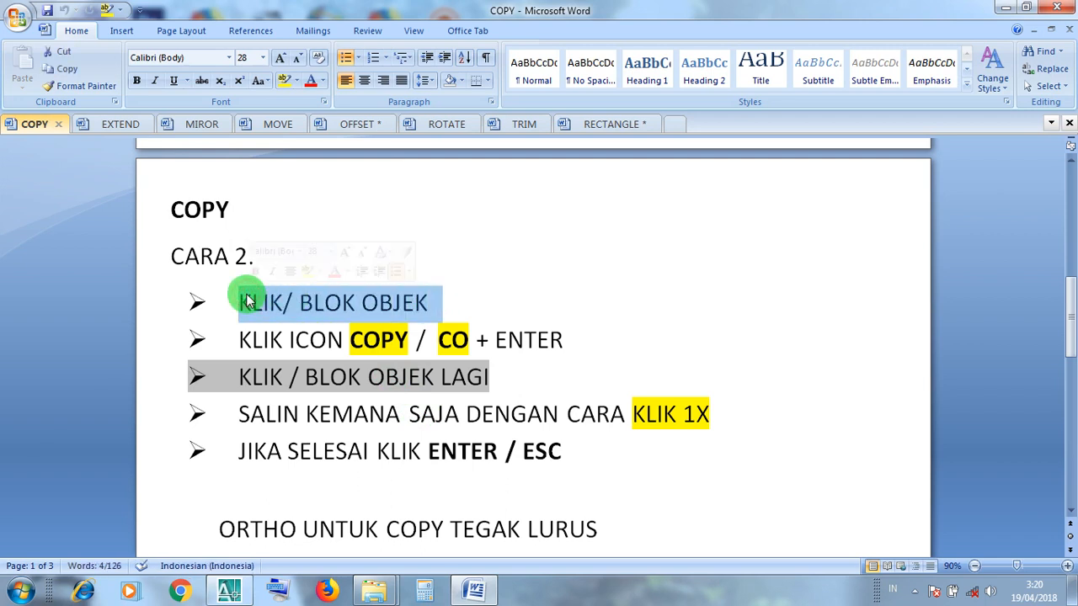
click(346, 340)
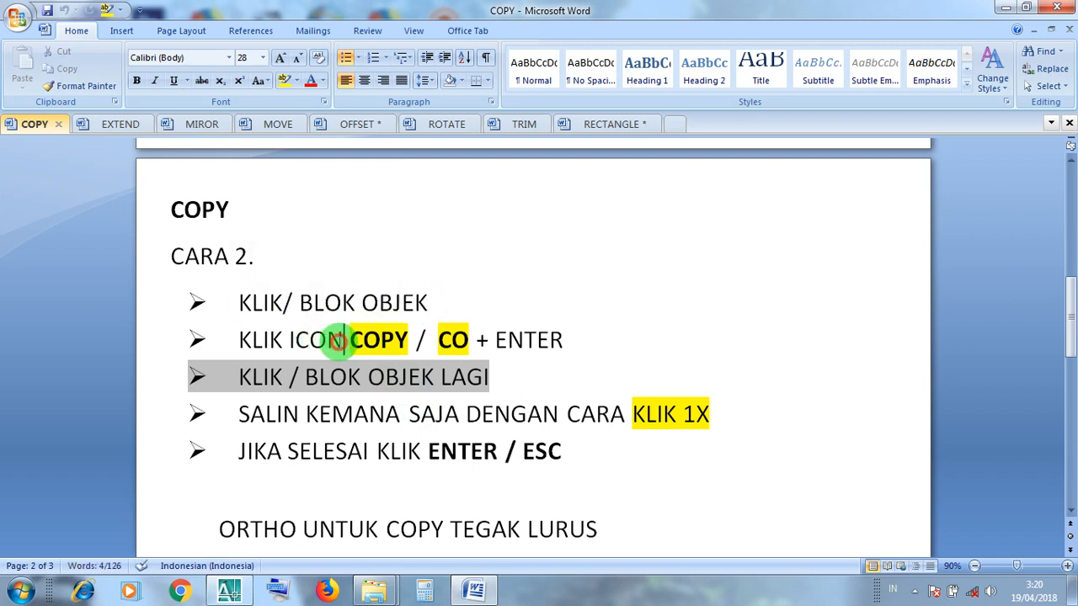
click(454, 340)
click(442, 372)
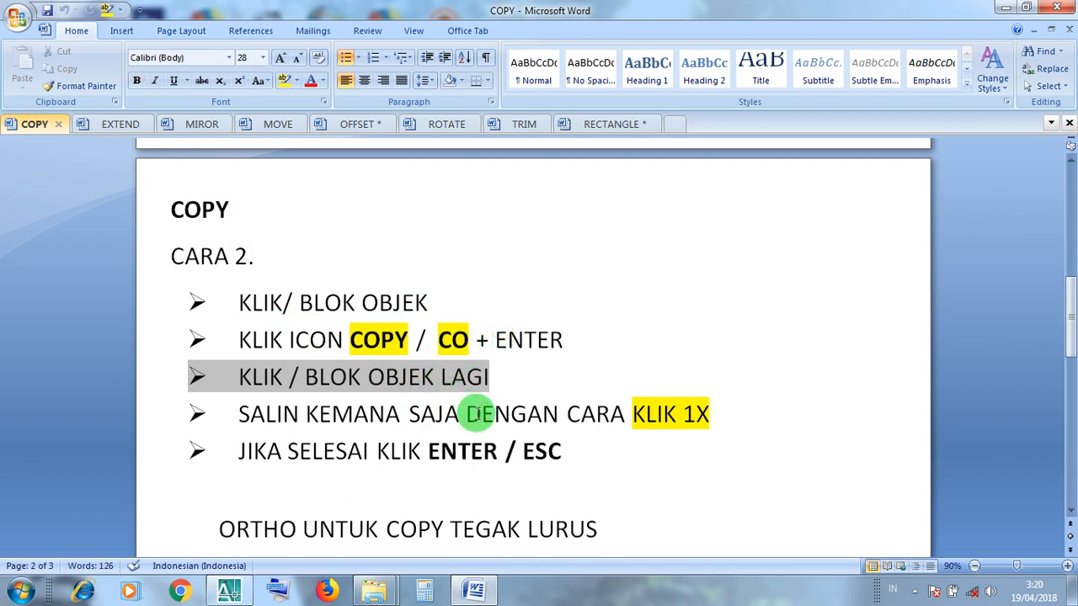
click(458, 453)
click(397, 524)
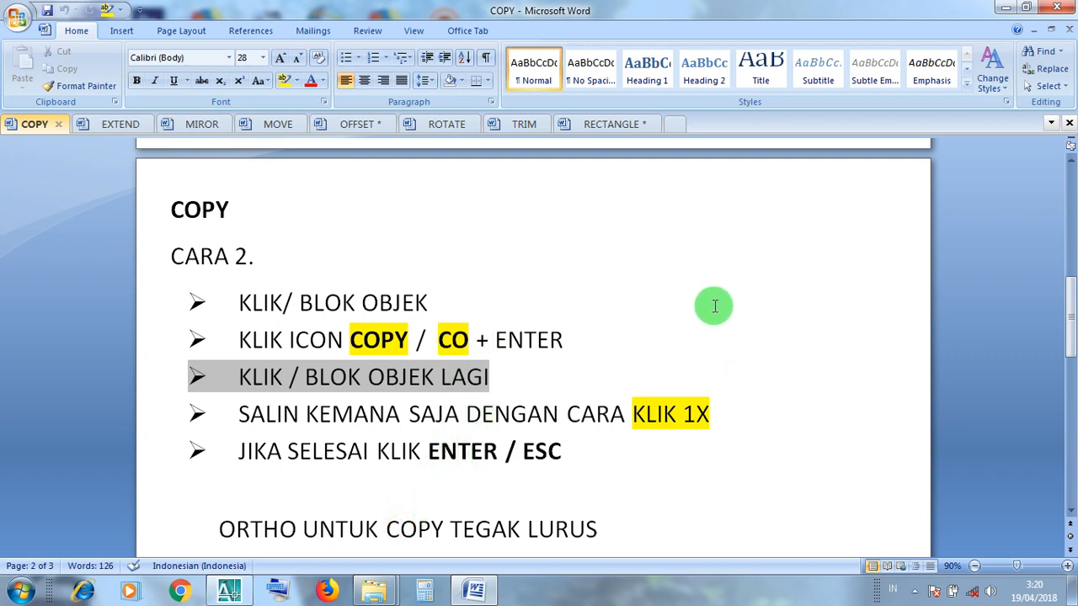
click(1005, 8)
click(239, 595)
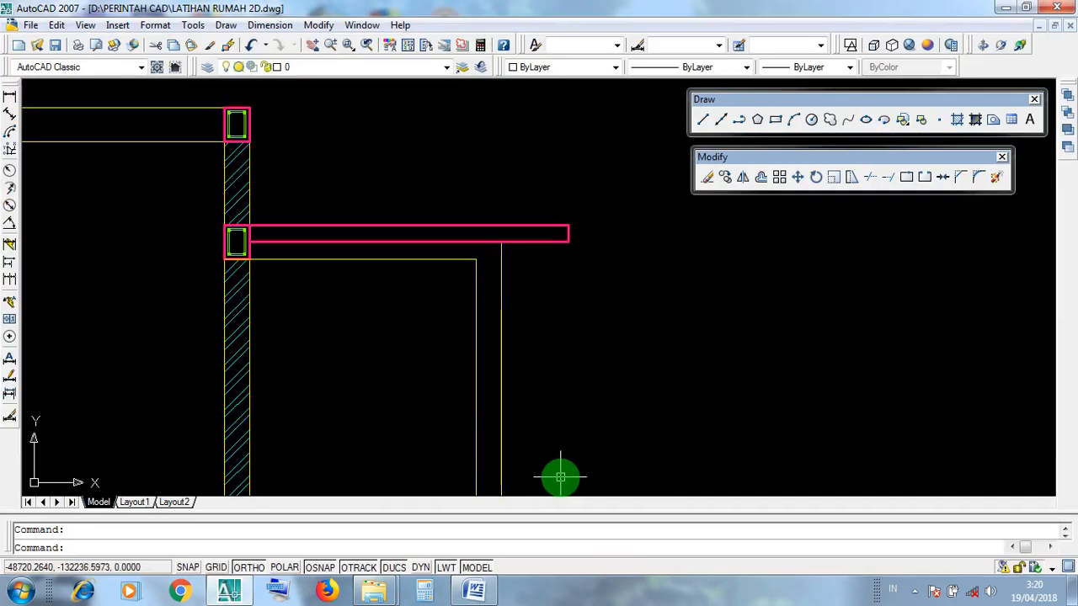
Check the raised flat block on the porch column by selecting it, clearing every selection.
scroll(561, 361, down, 3)
scroll(560, 379, up, 6)
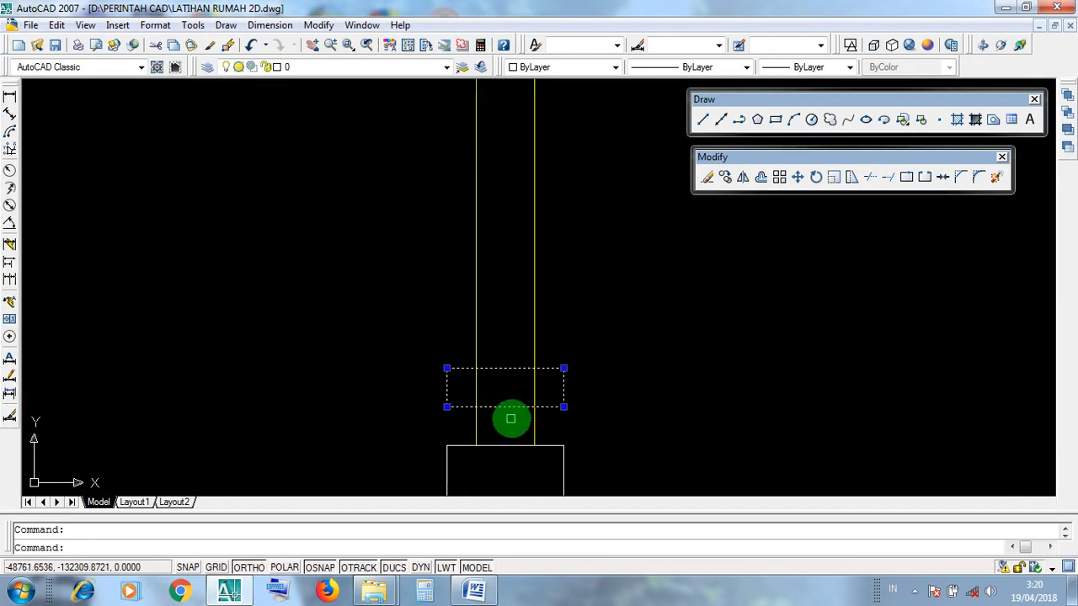
middle_drag(511, 416, 522, 450)
scroll(528, 308, down, 7)
key(Escape)
scroll(525, 455, up, 4)
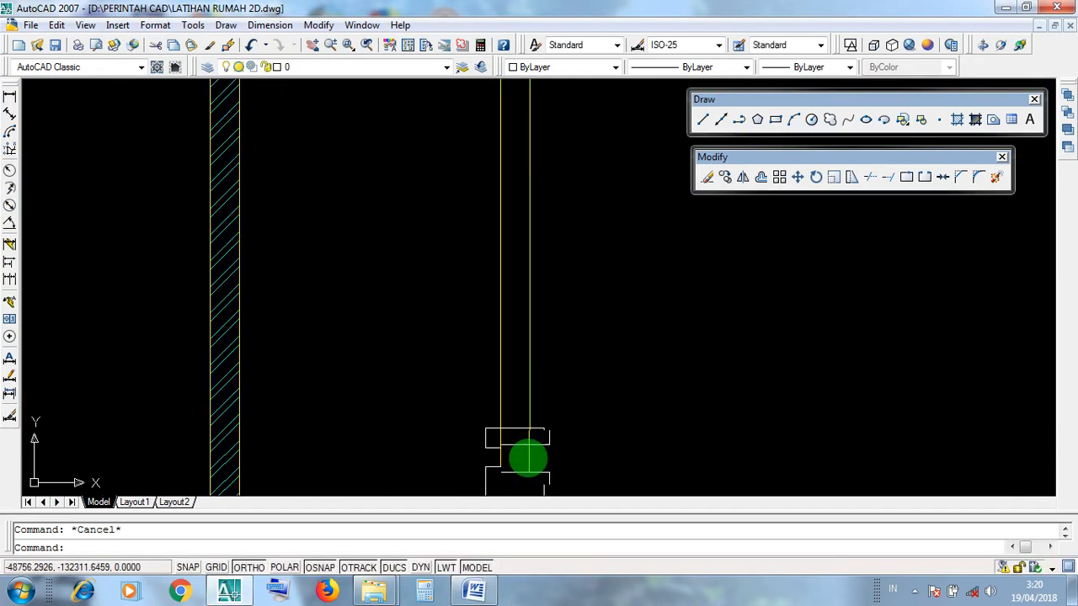
click(513, 452)
click(505, 366)
scroll(498, 448, up, 2)
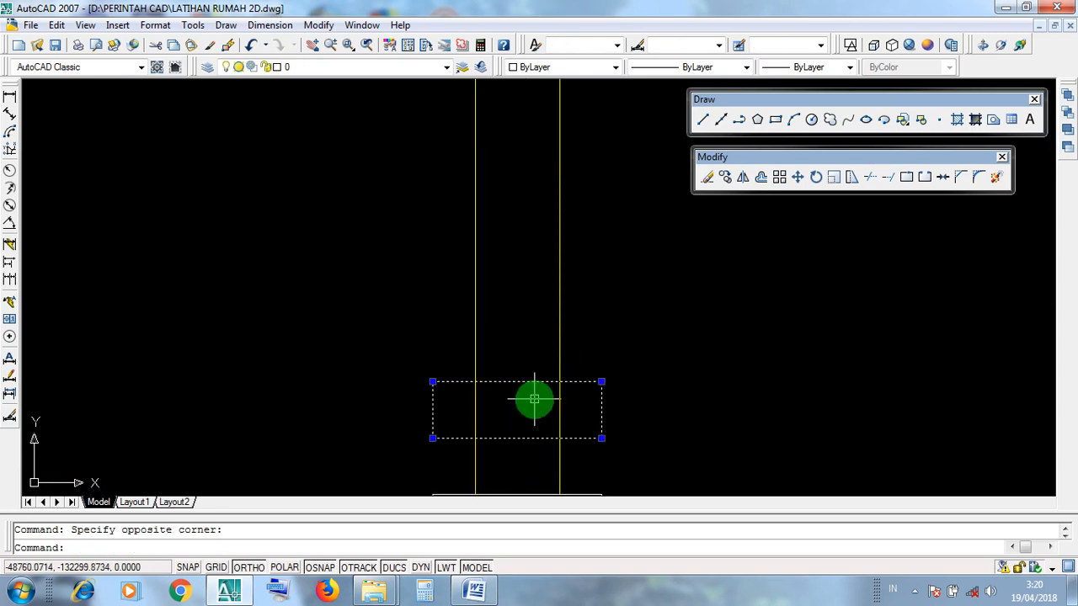
scroll(534, 399, down, 4)
middle_drag(531, 399, 544, 438)
key(Escape)
Examine the inner column line's upper corner under the porch slab and its crossing with the flat block's upper edge, clearing the selection.
scroll(512, 253, up, 4)
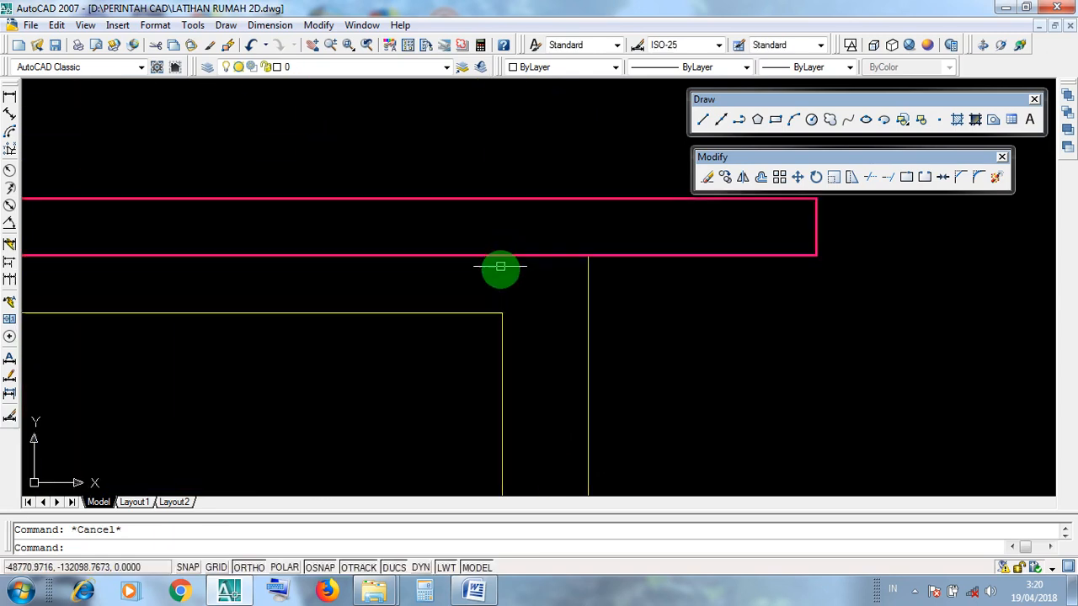
scroll(500, 267, up, 2)
click(503, 330)
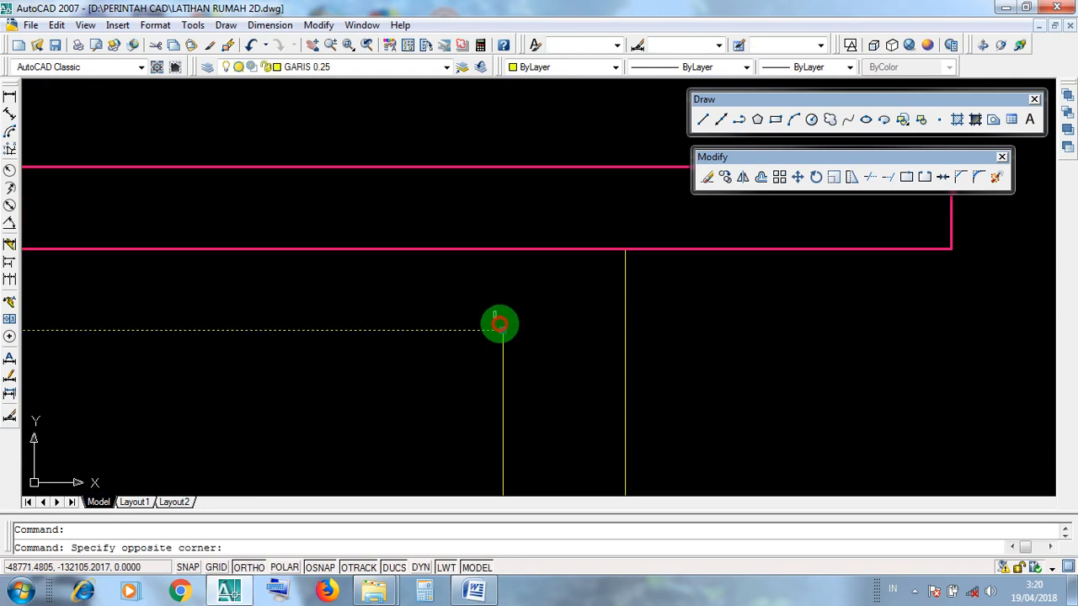
click(510, 348)
scroll(506, 331, down, 4)
middle_drag(508, 372, 481, 169)
middle_drag(475, 381, 498, 325)
scroll(502, 346, up, 3)
scroll(502, 346, up, 3)
middle_drag(512, 368, 517, 331)
click(517, 331)
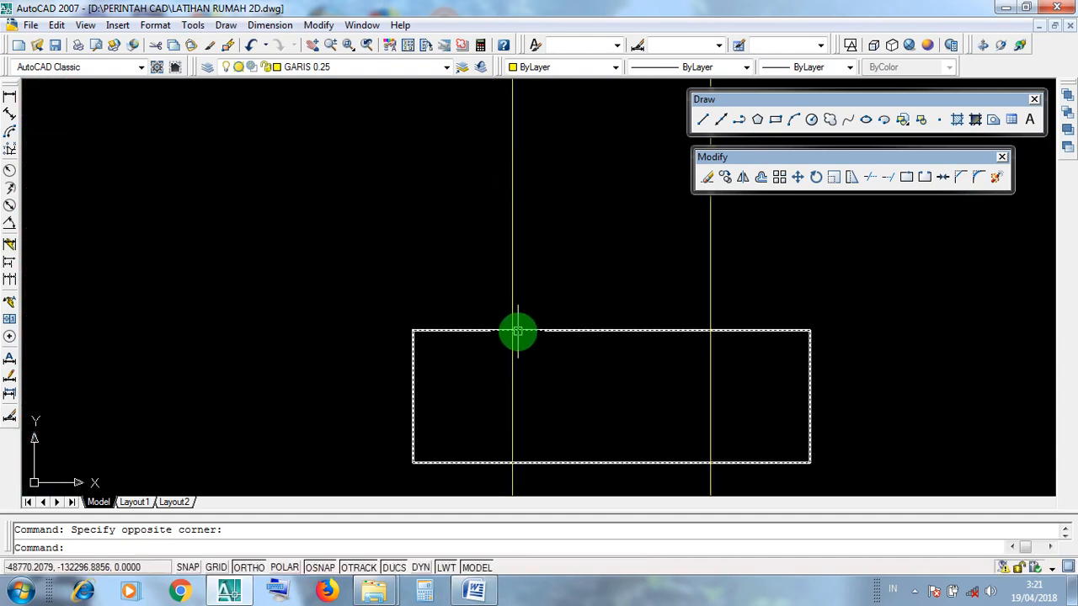
click(511, 329)
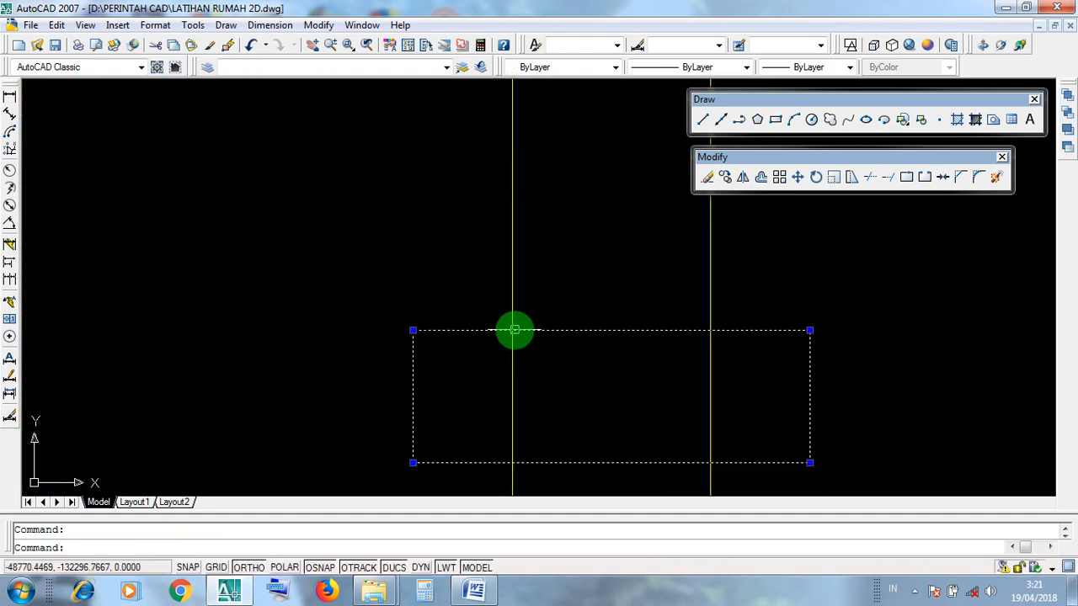
scroll(510, 322, up, 2)
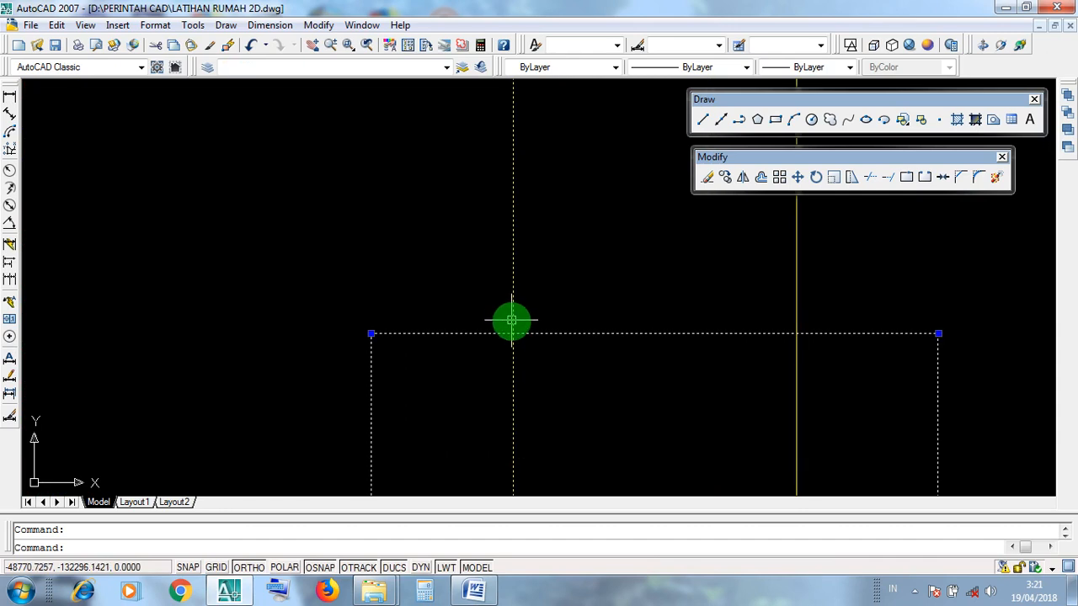
scroll(511, 324, down, 2)
scroll(511, 330, up, 1)
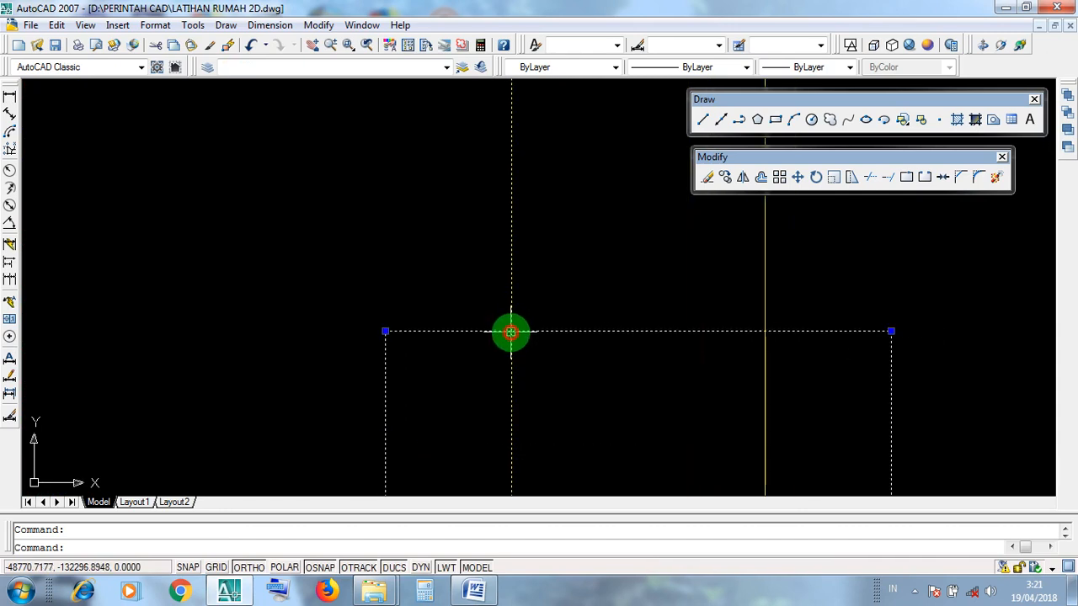
scroll(506, 332, down, 3)
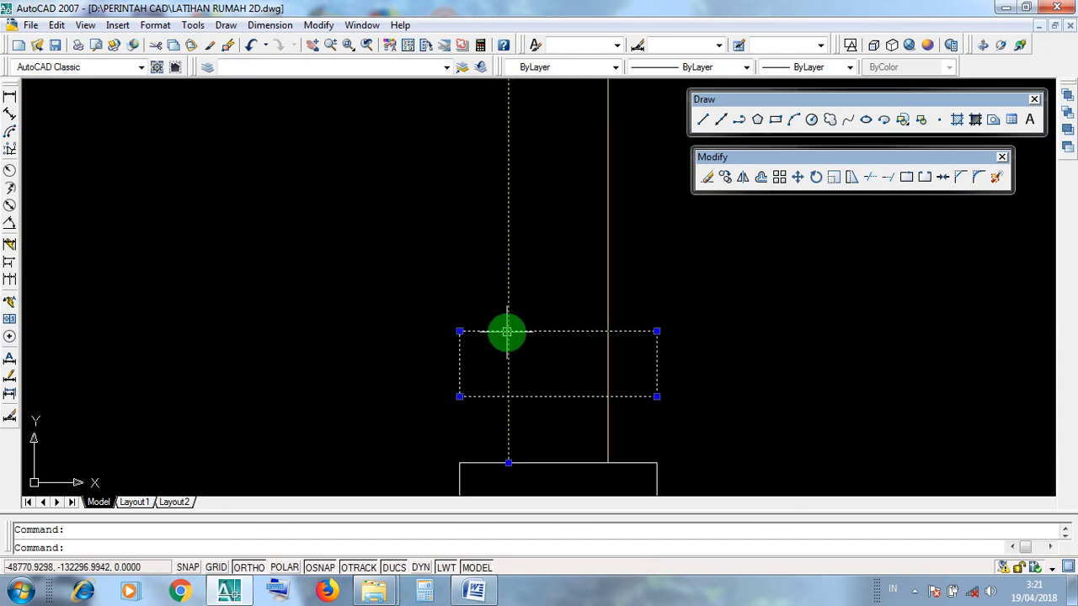
key(Escape)
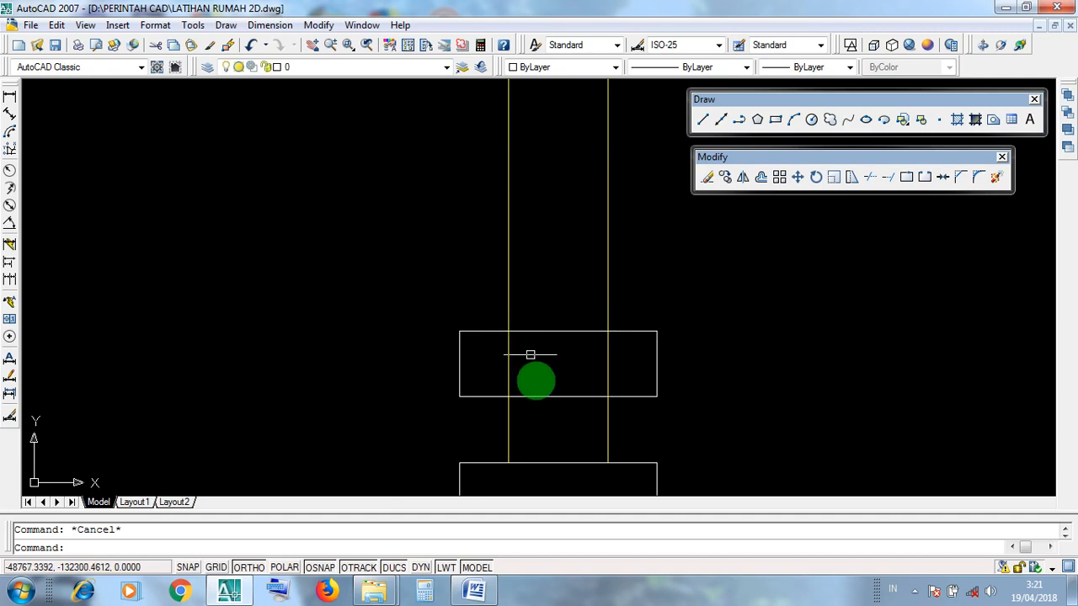
Recheck the beam and column corner under the porch slab against the flat block, clearing the selection.
scroll(542, 413, down, 2)
middle_drag(551, 340, 554, 469)
middle_drag(530, 244, 529, 416)
scroll(522, 289, up, 3)
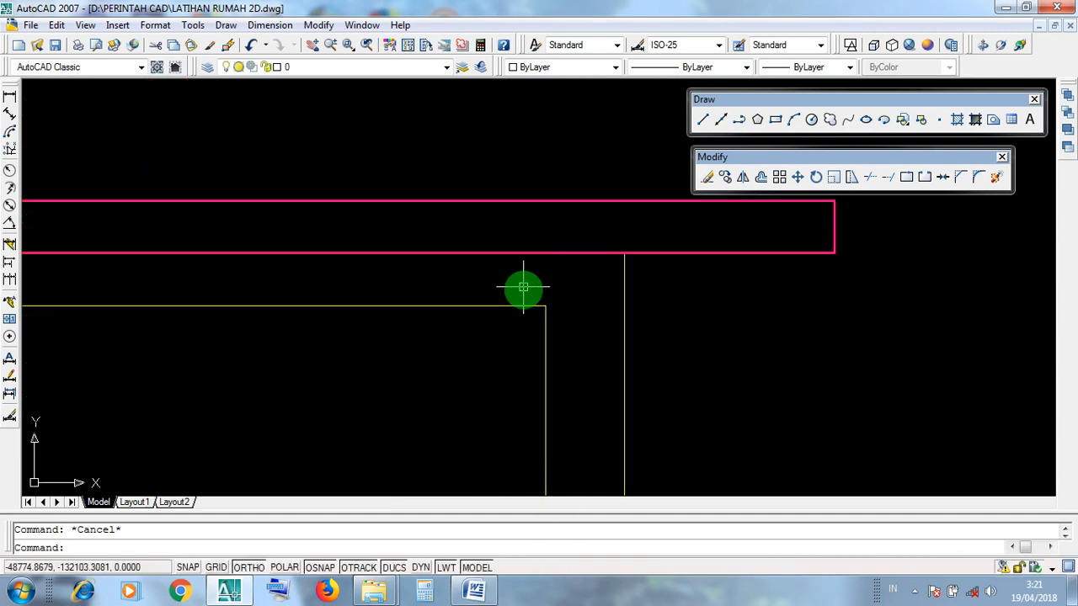
click(547, 307)
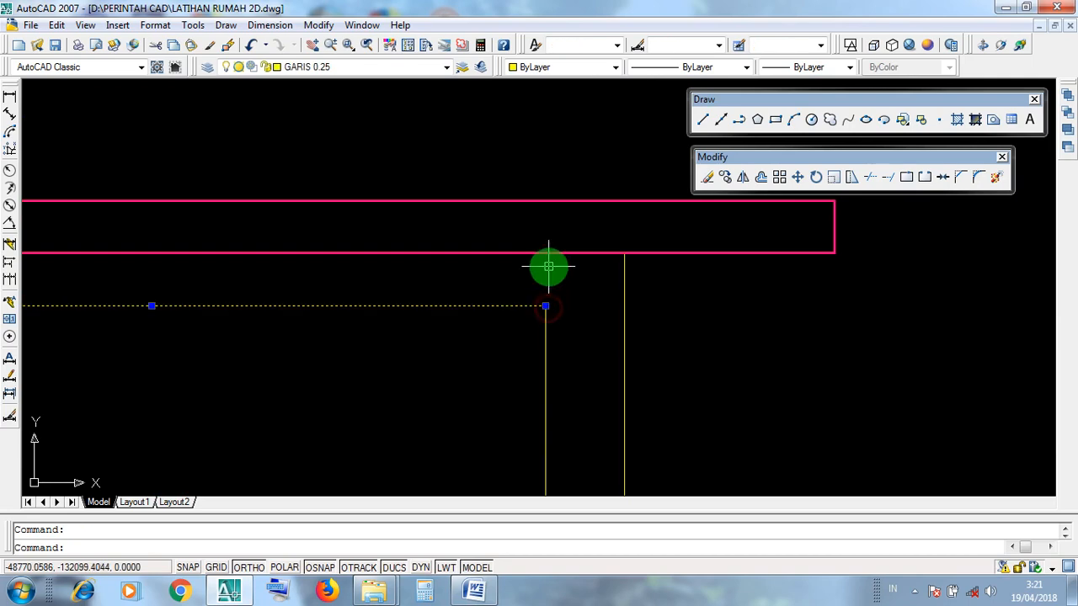
scroll(548, 264, down, 4)
scroll(539, 315, up, 6)
scroll(571, 375, up, 5)
key(Escape)
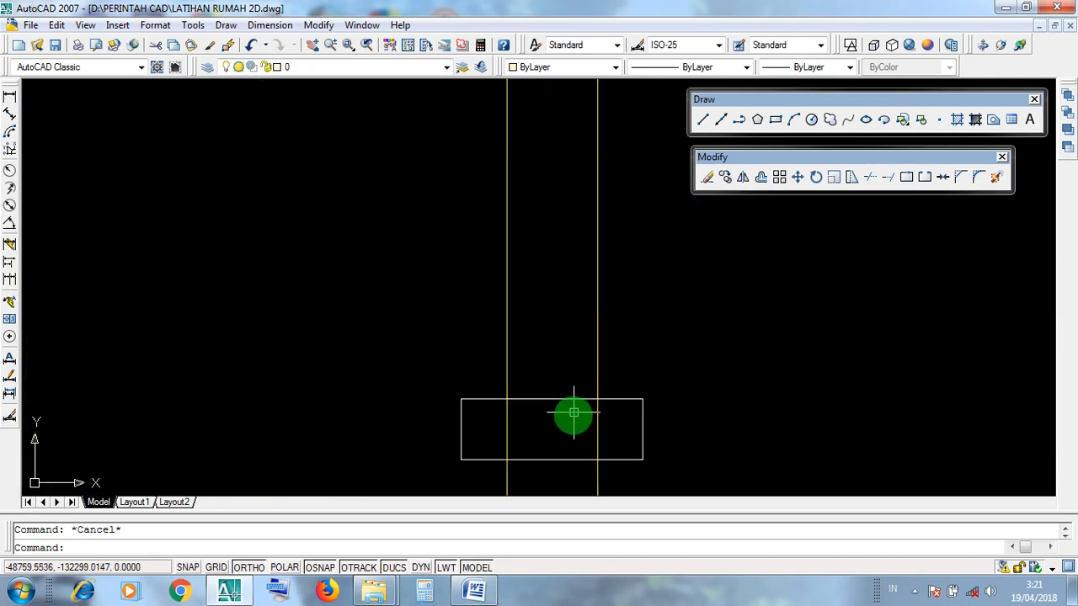
Copy the flat block straight up, from its upper edge's crossing with the inner column line to the corner under the porch beam.
middle_drag(563, 415, 559, 412)
click(543, 414)
click(528, 359)
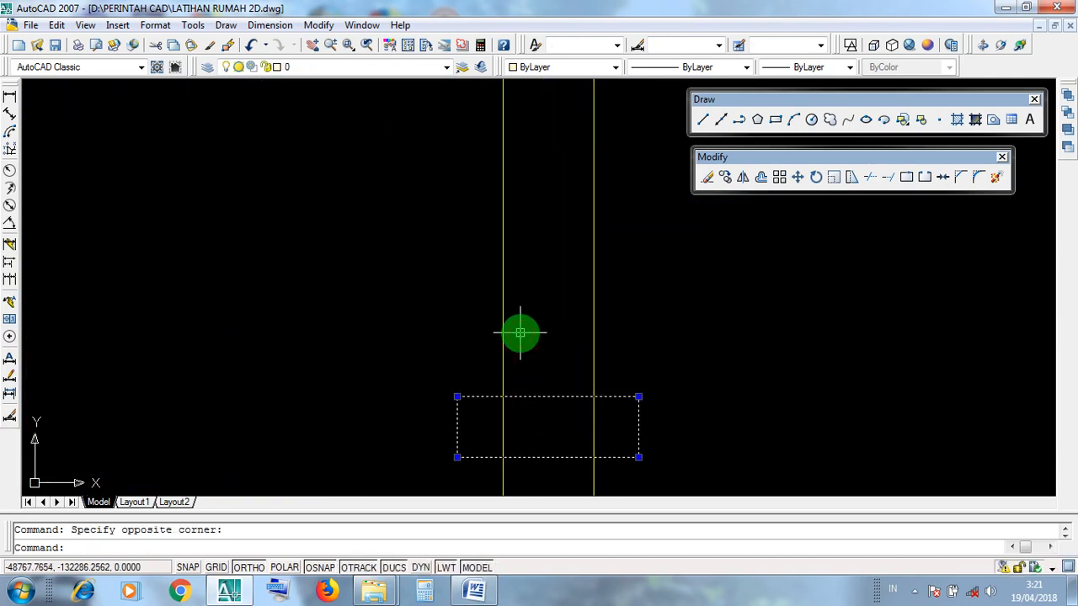
click(544, 383)
click(535, 346)
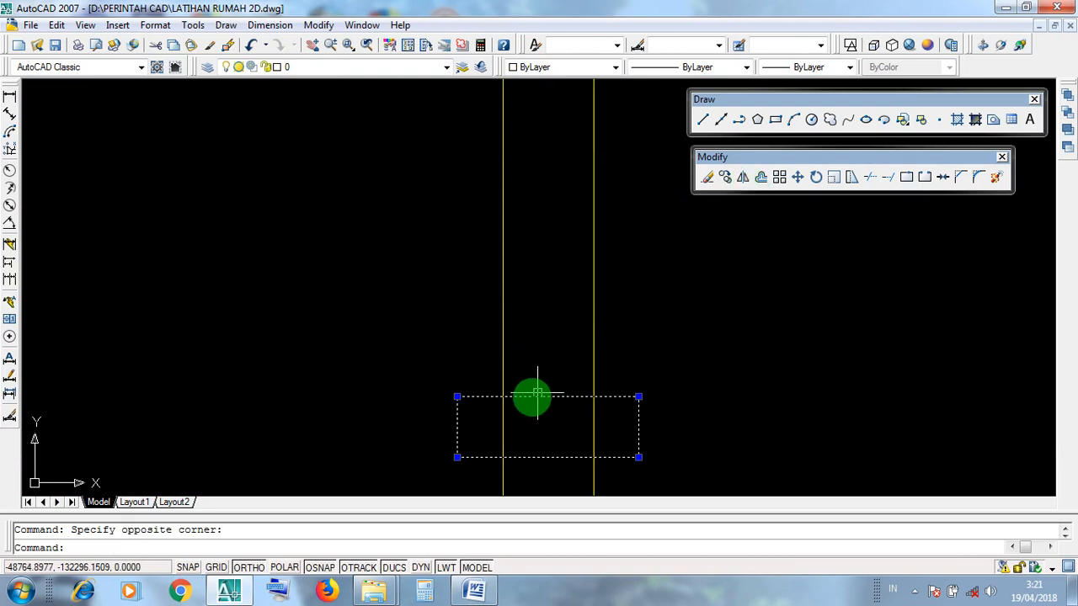
click(726, 178)
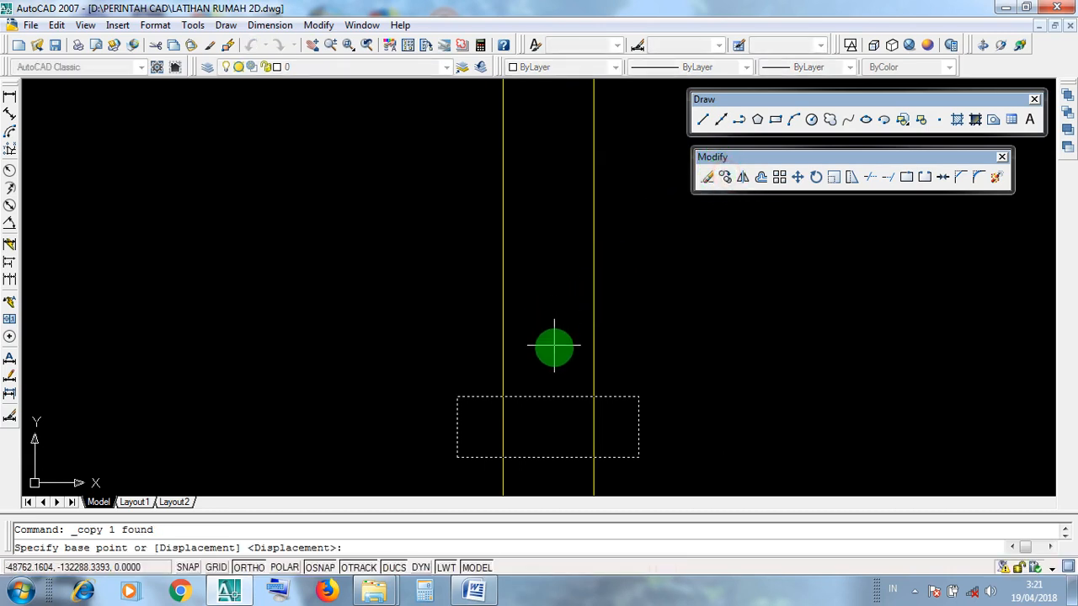
scroll(561, 320, up, 3)
middle_drag(547, 300, 540, 257)
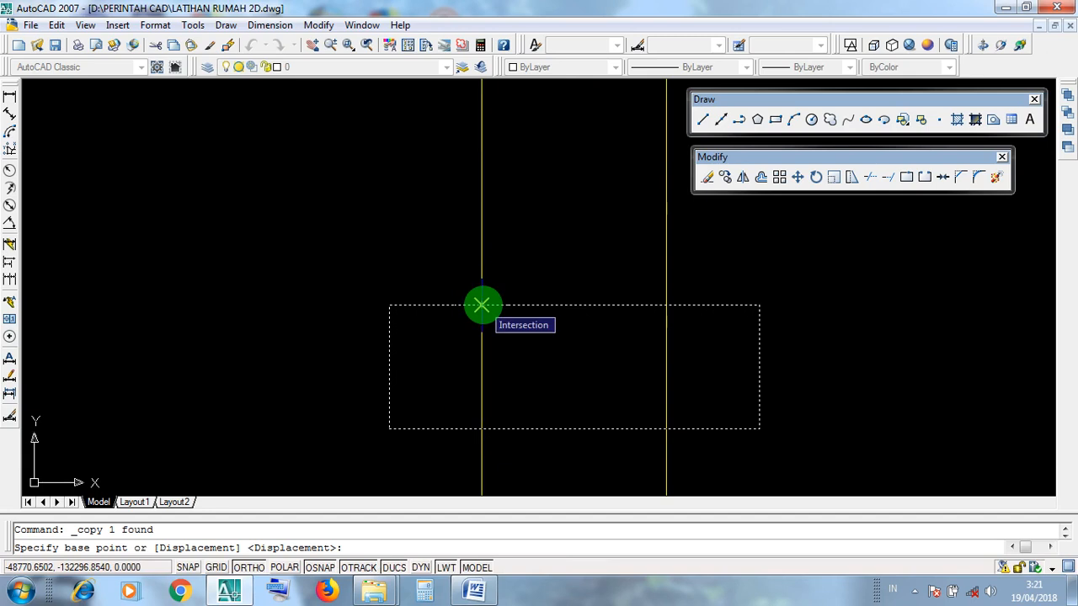
click(481, 305)
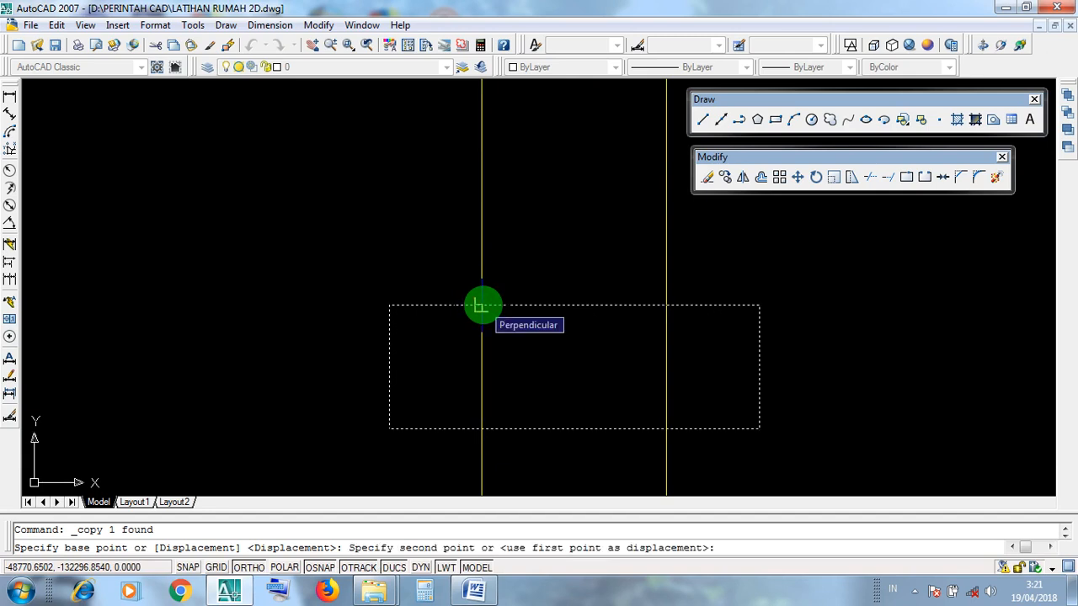
scroll(482, 305, down, 6)
middle_drag(481, 231, 480, 350)
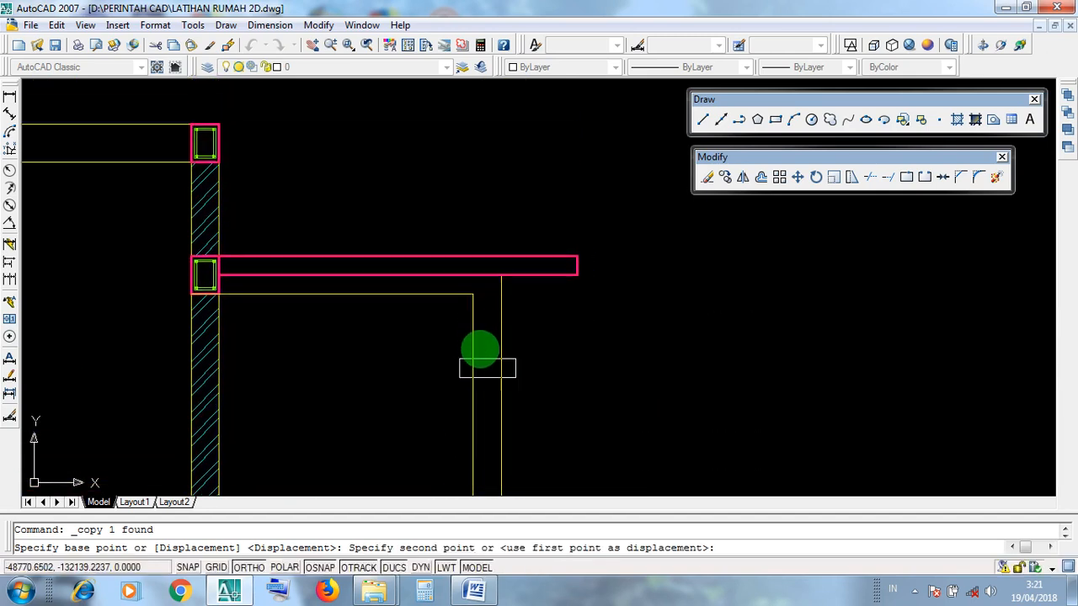
scroll(480, 337, up, 4)
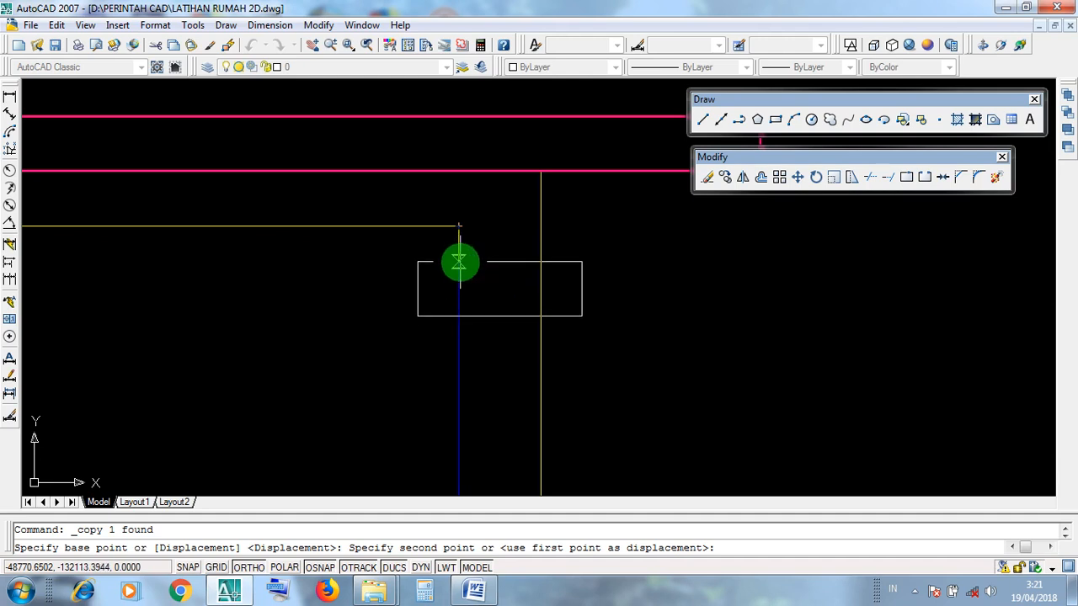
scroll(458, 266, up, 2)
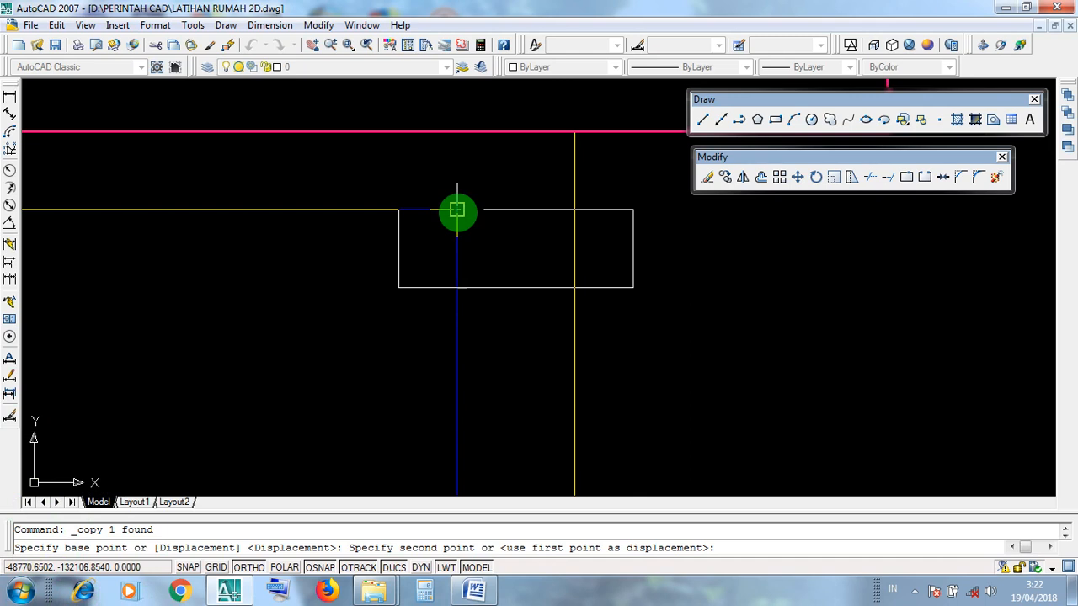
click(456, 209)
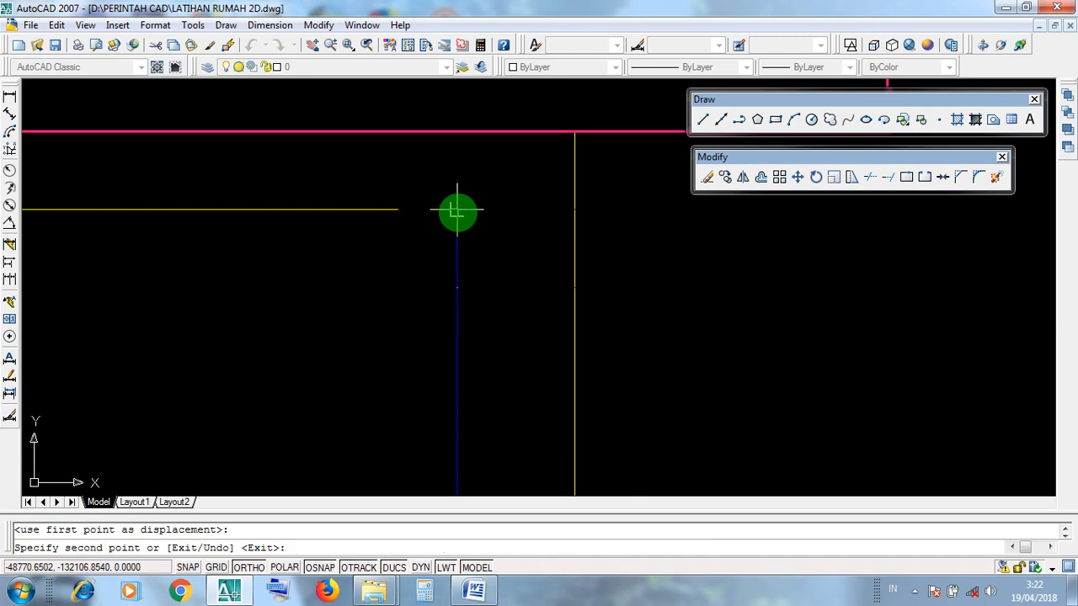
scroll(447, 262, down, 2)
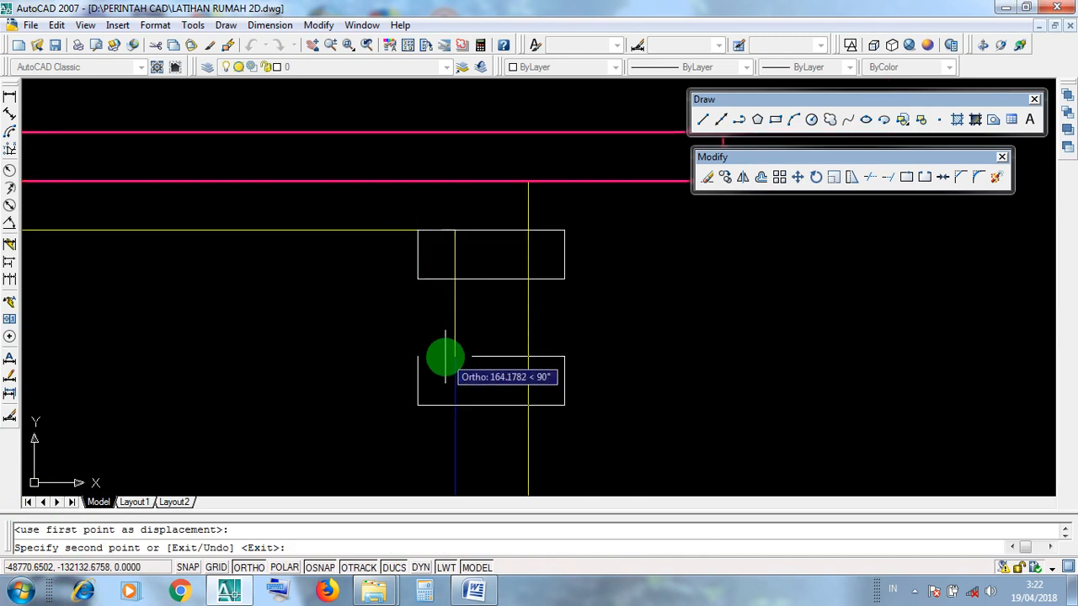
key(Return)
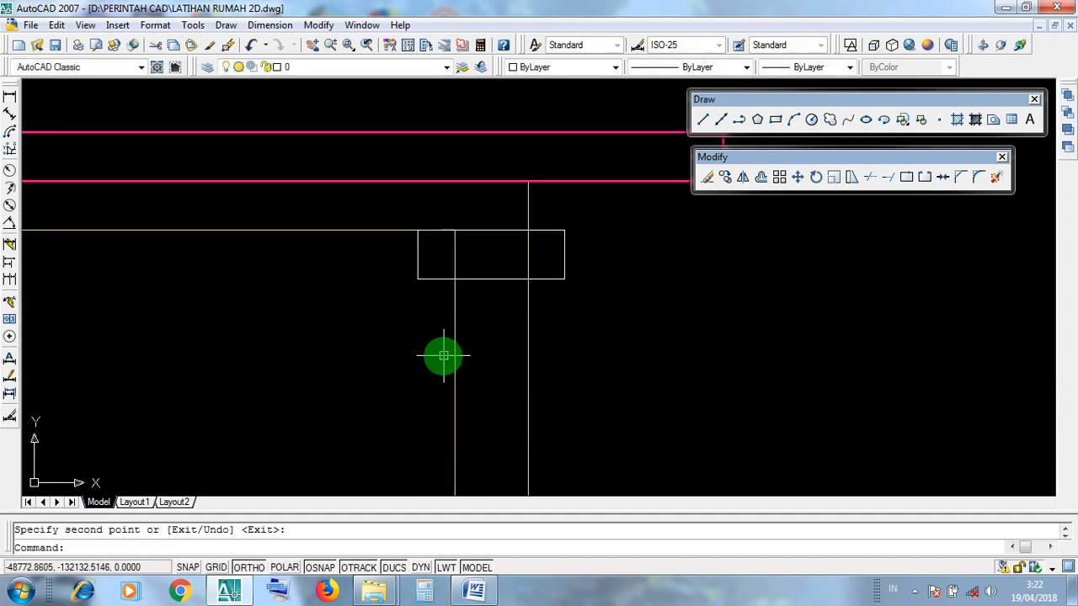
Examine the column lines passing through the lower flat block, clearing the selection.
scroll(452, 375, down, 4)
middle_drag(509, 421, 506, 312)
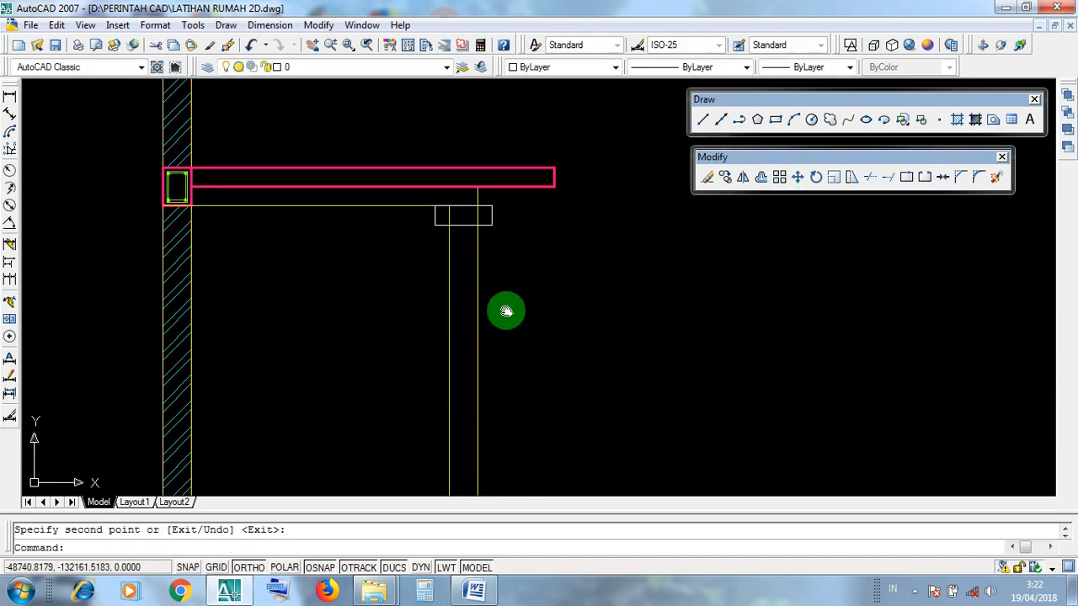
scroll(506, 312, down, 3)
scroll(511, 344, up, 2)
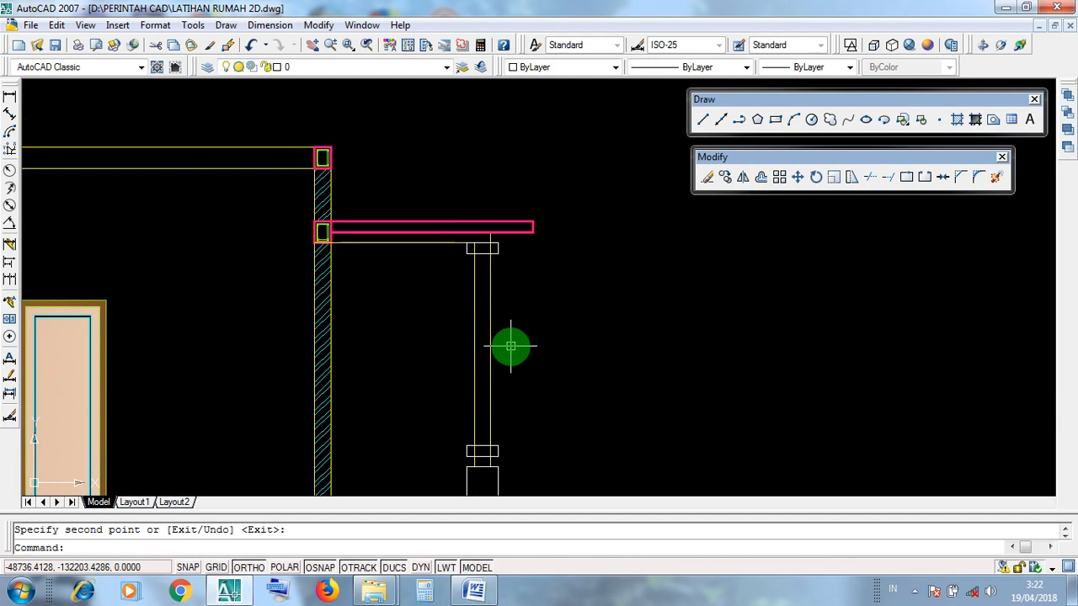
scroll(474, 452, up, 4)
scroll(488, 458, up, 1)
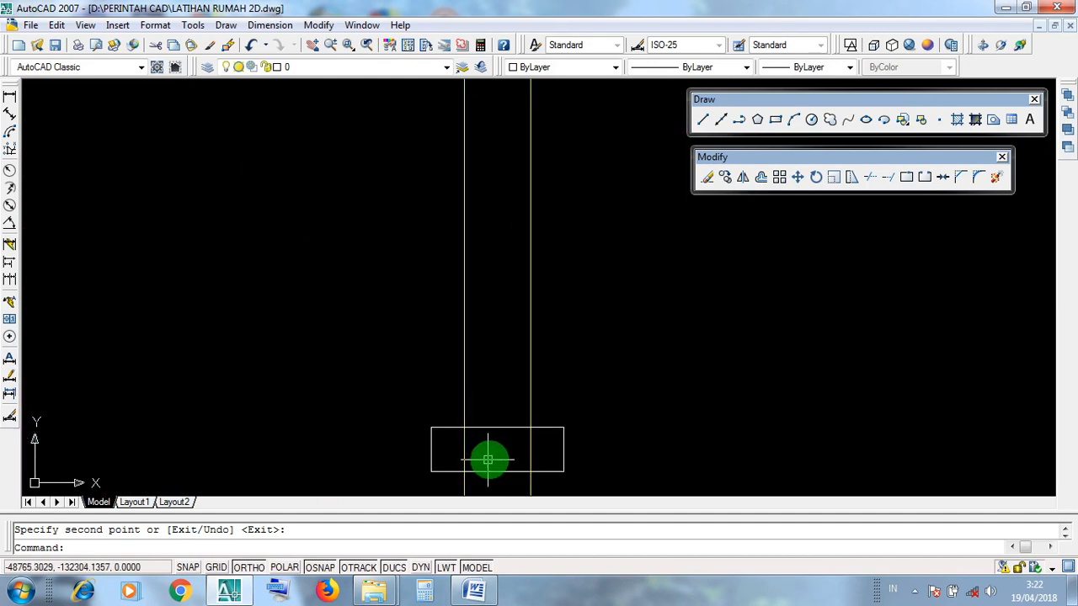
scroll(579, 468, up, 3)
click(393, 441)
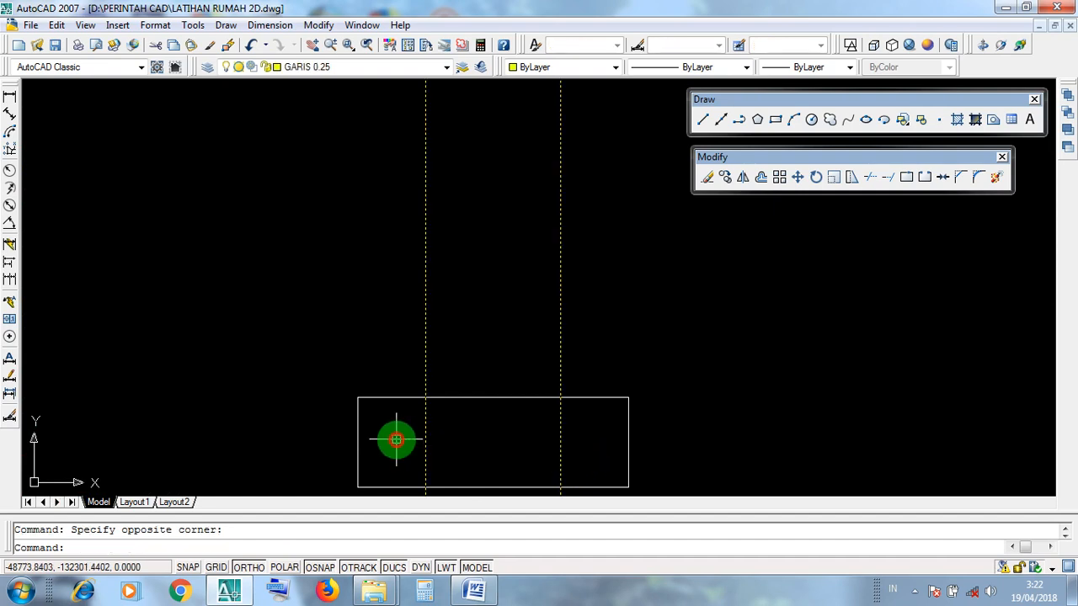
key(Escape)
scroll(499, 436, down, 4)
middle_drag(507, 281, 515, 550)
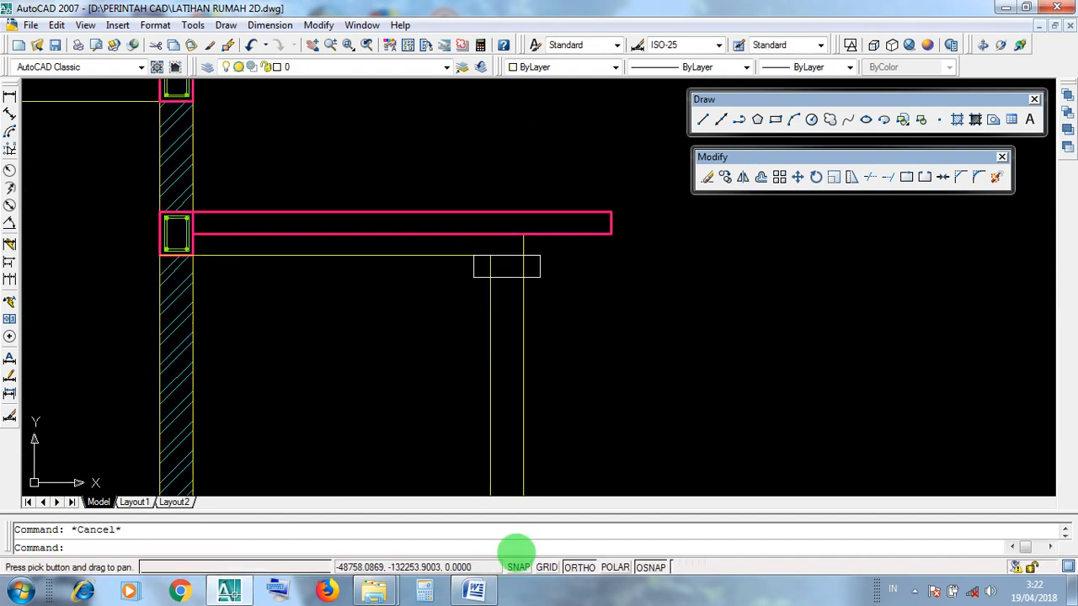
Check the column lines running through the copied flat block under the porch beam, clearing all selections.
scroll(521, 248, up, 2)
scroll(519, 280, up, 3)
click(535, 300)
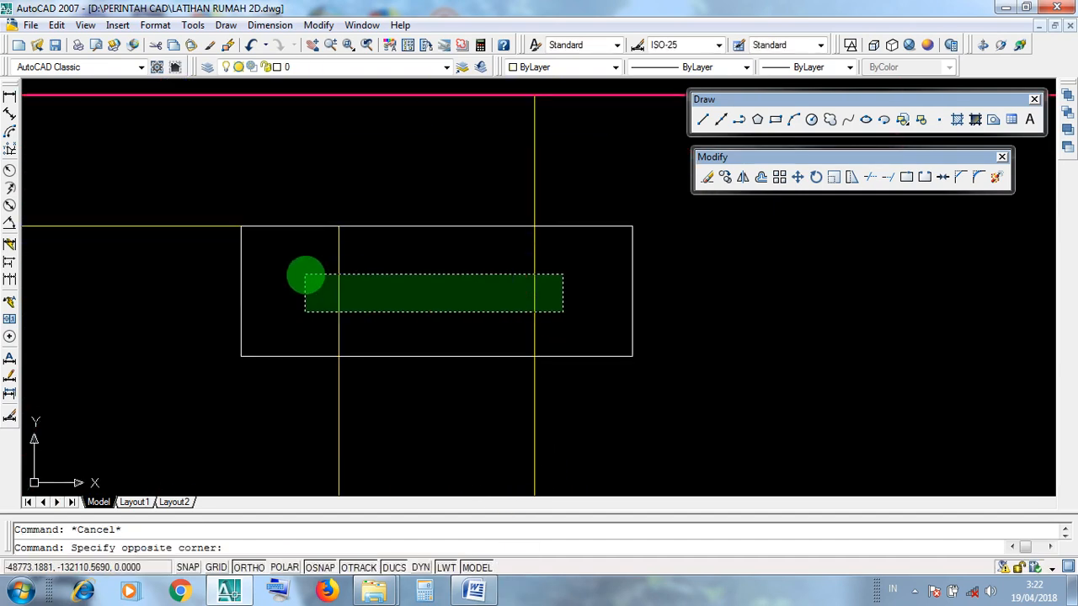
click(303, 272)
key(Escape)
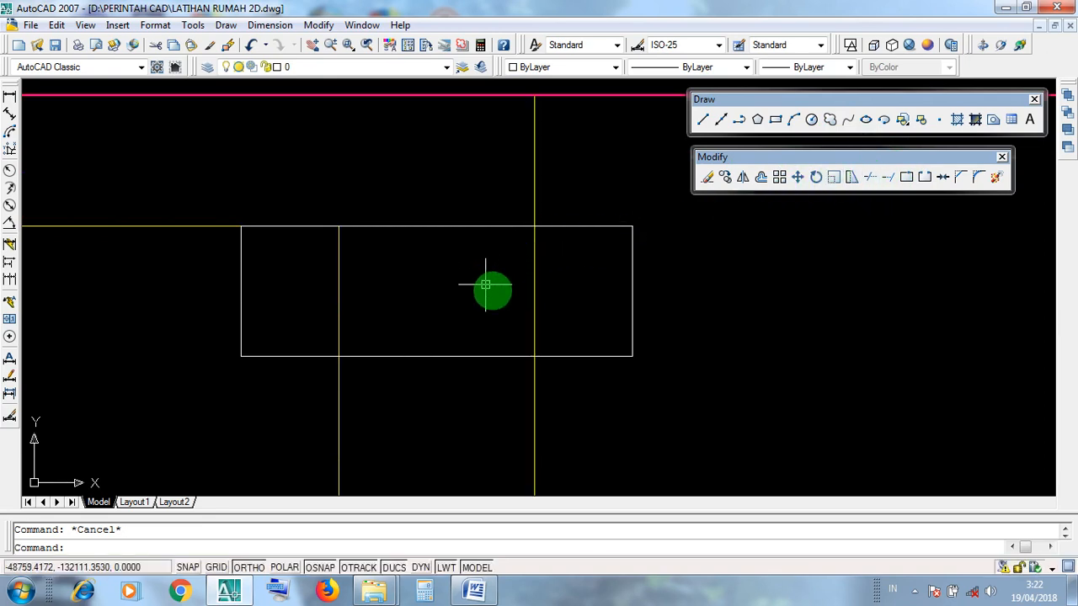
click(574, 308)
click(303, 277)
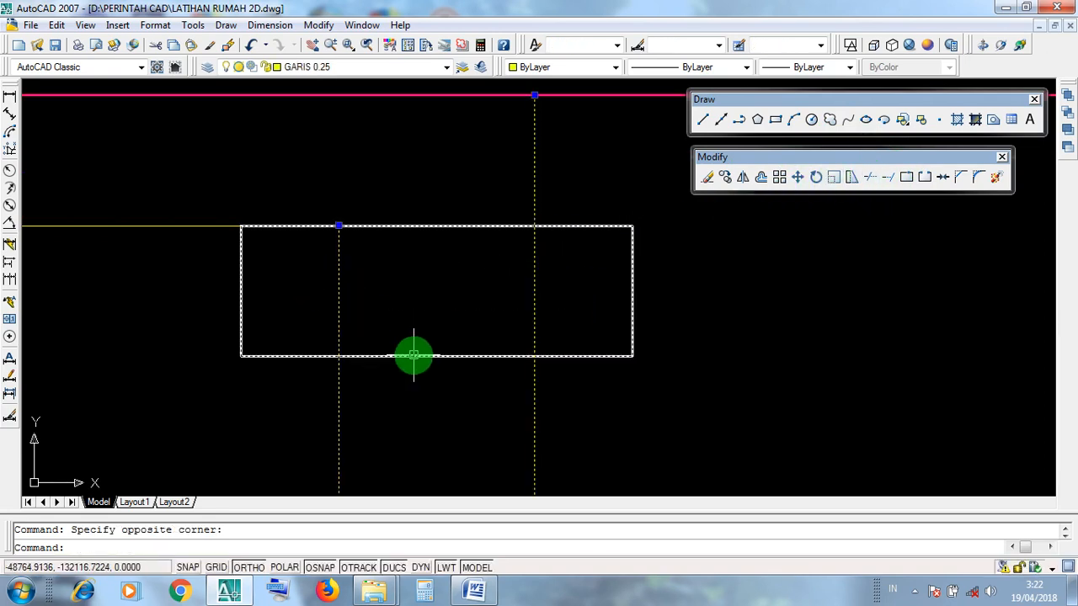
click(414, 356)
scroll(452, 347, down, 10)
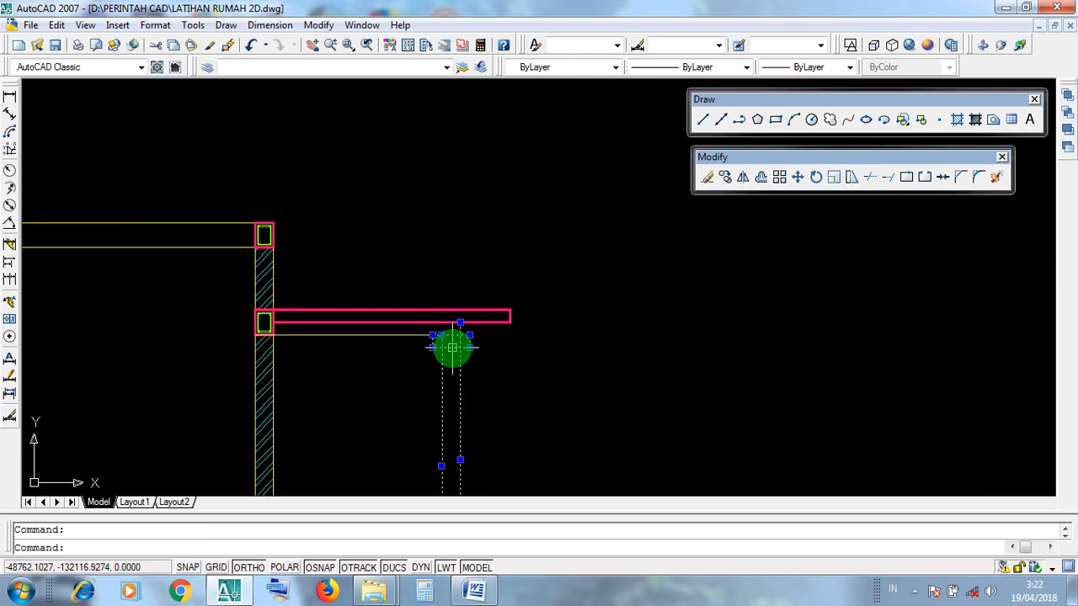
key(Escape)
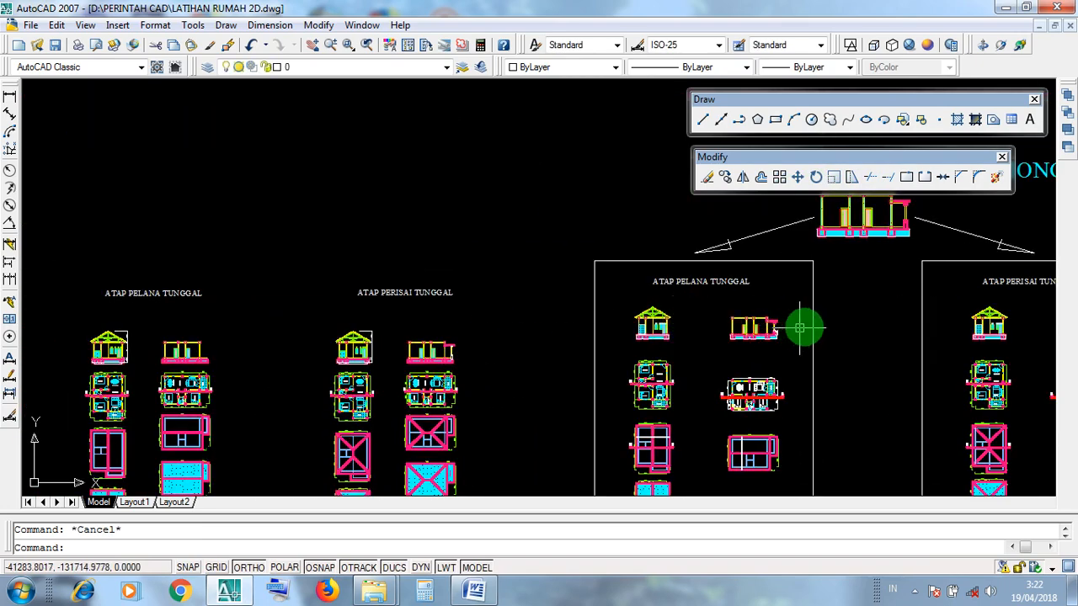
Examine the upper and lower flat blocks on the finished porch column in the framed ATAP PELANA TUNGGAL reference section.
scroll(702, 332, up, 12)
click(741, 322)
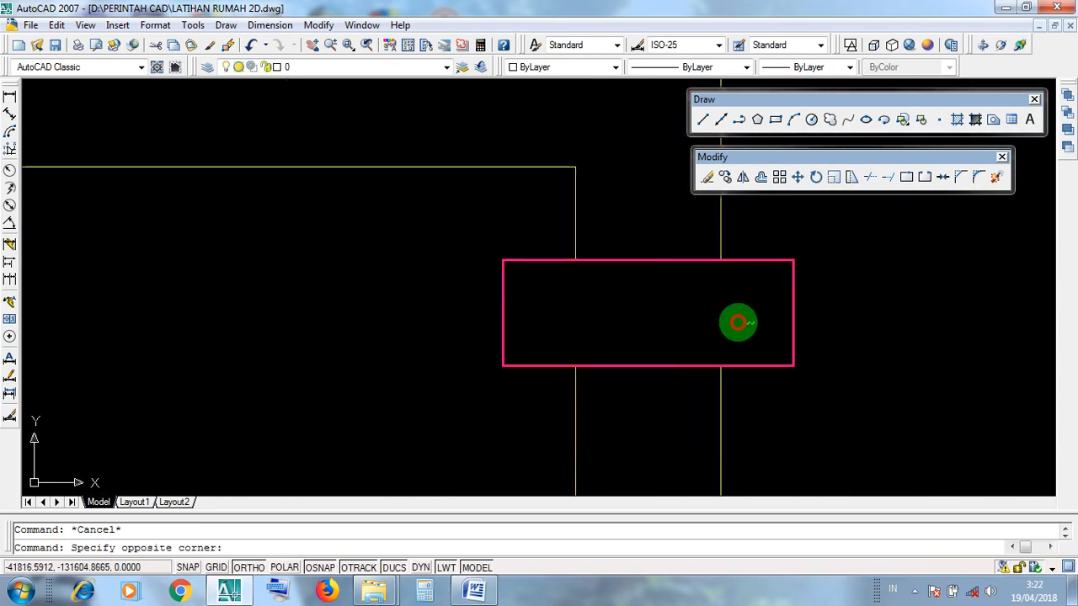
click(551, 285)
click(769, 339)
click(568, 305)
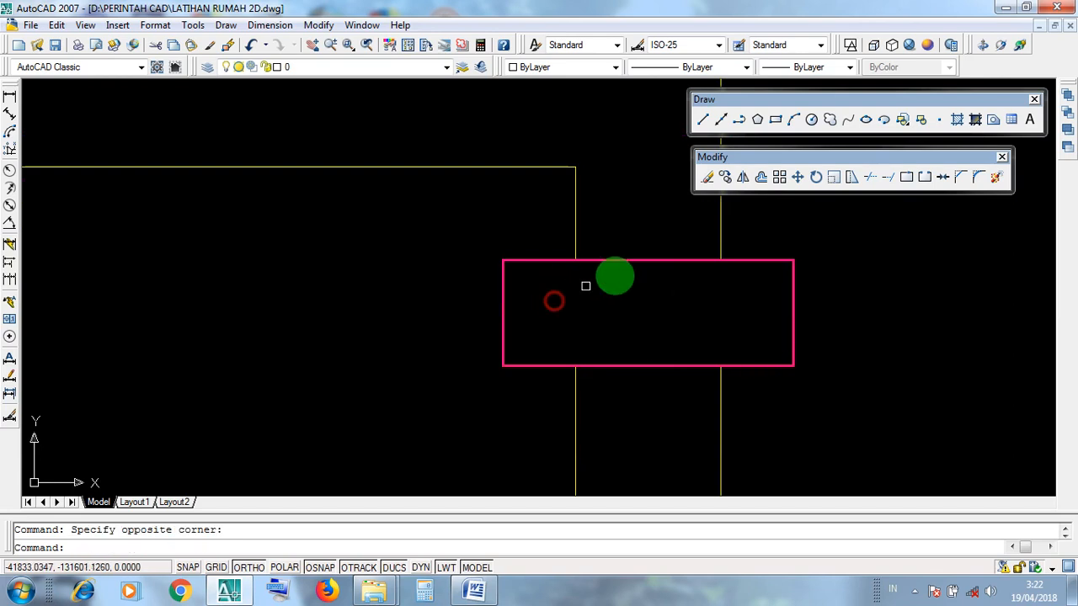
scroll(623, 269, down, 5)
middle_drag(643, 397, 645, 269)
middle_drag(694, 350, 676, 253)
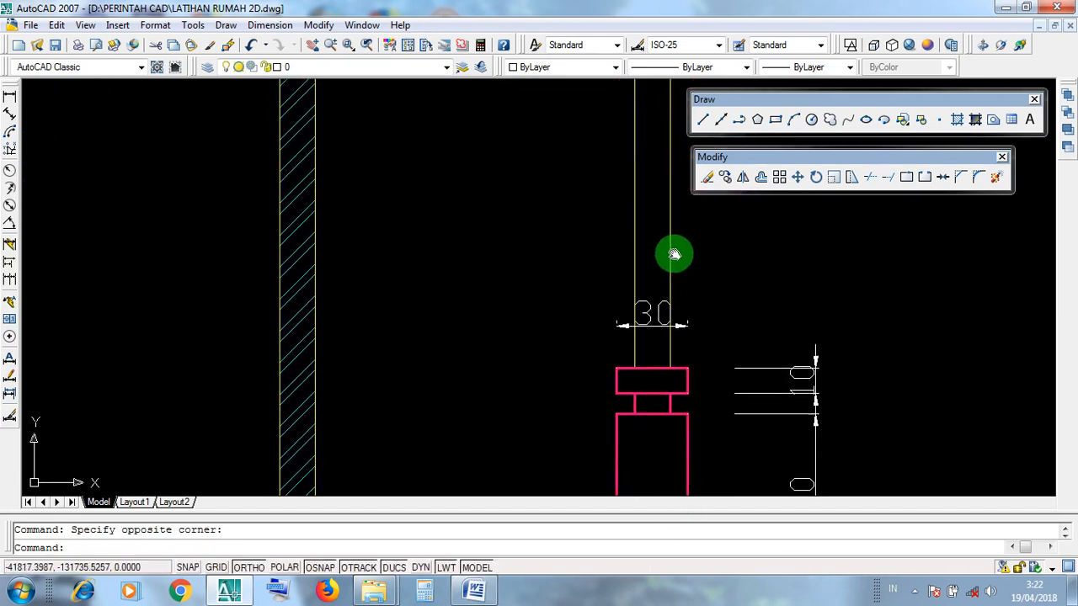
scroll(654, 345, up, 3)
click(775, 452)
click(558, 408)
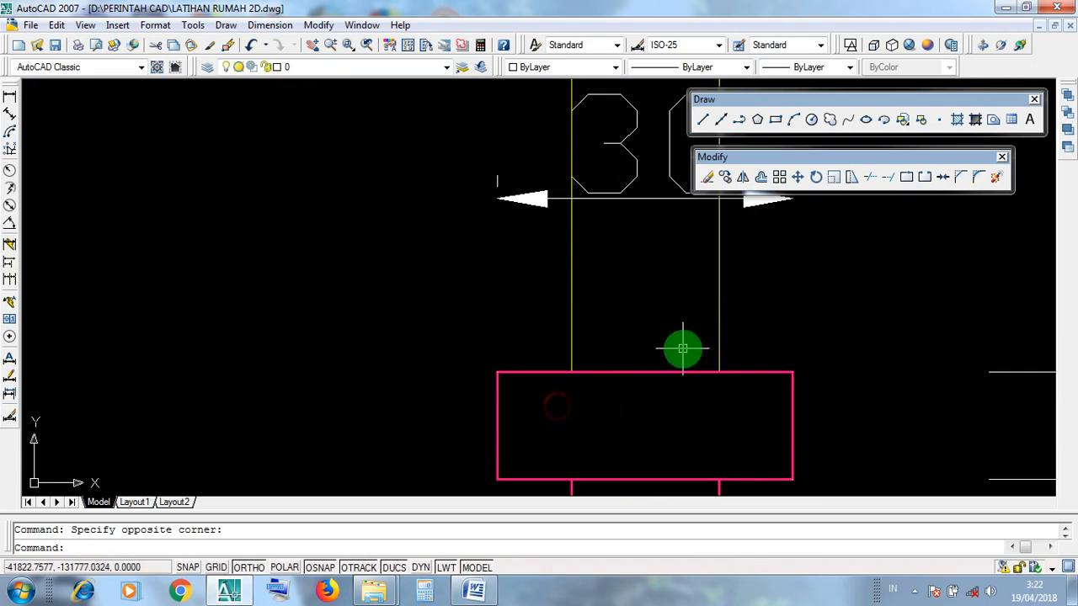
scroll(686, 349, down, 5)
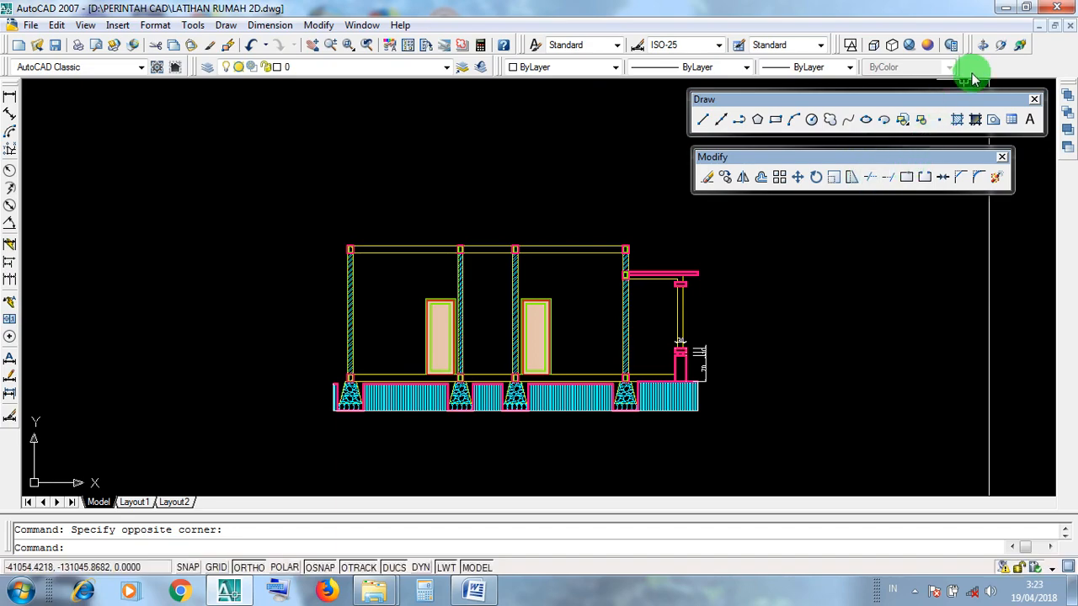
Switch to Word, review the CARA 2 steps with a reference line in the TRIM notes, and return to AutoCAD.
click(1006, 10)
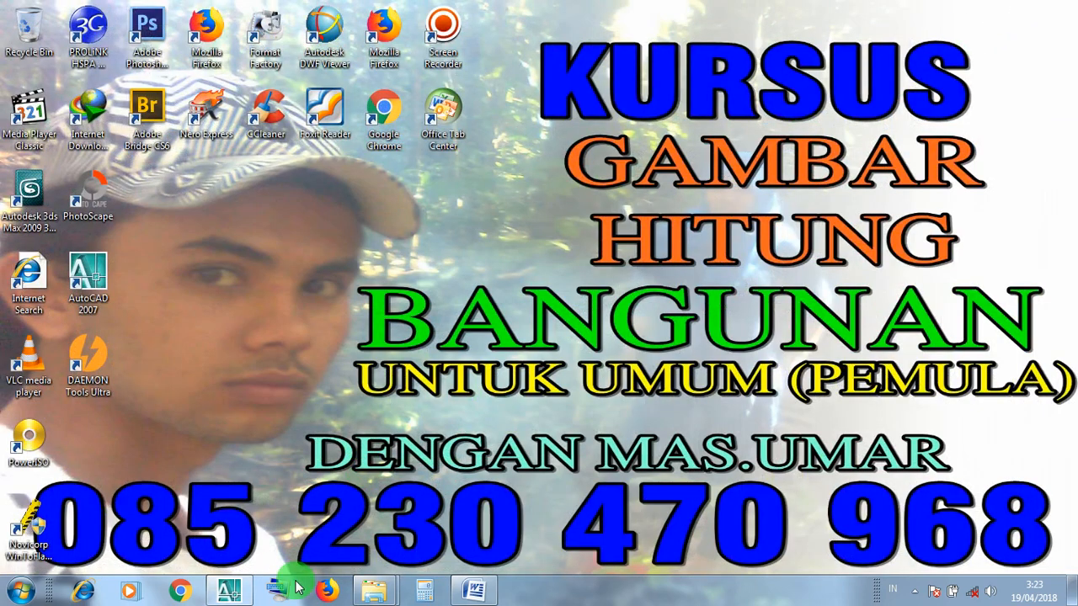
click(477, 594)
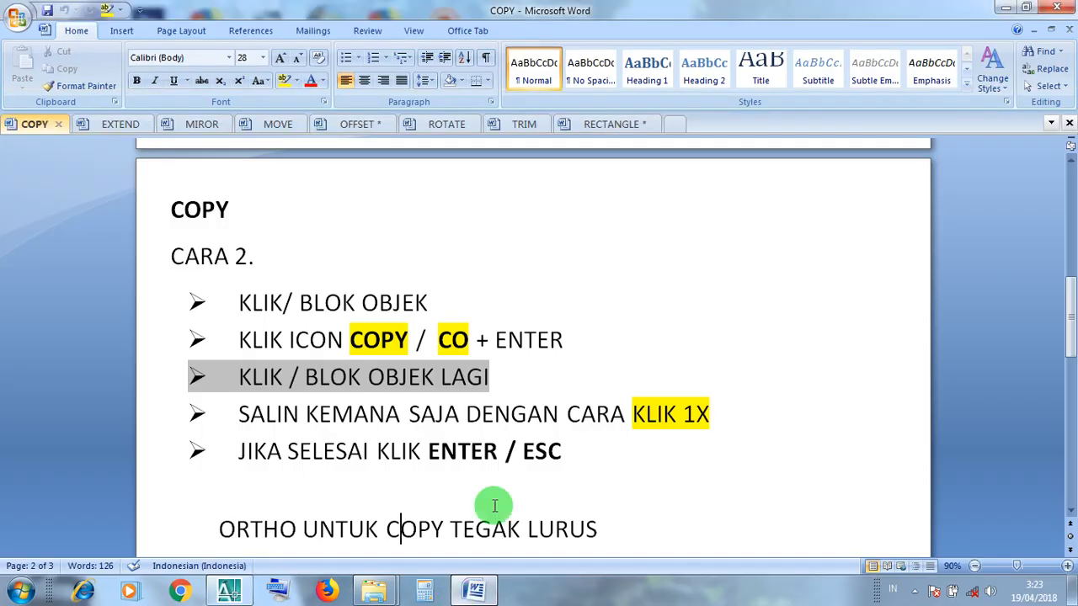
click(520, 124)
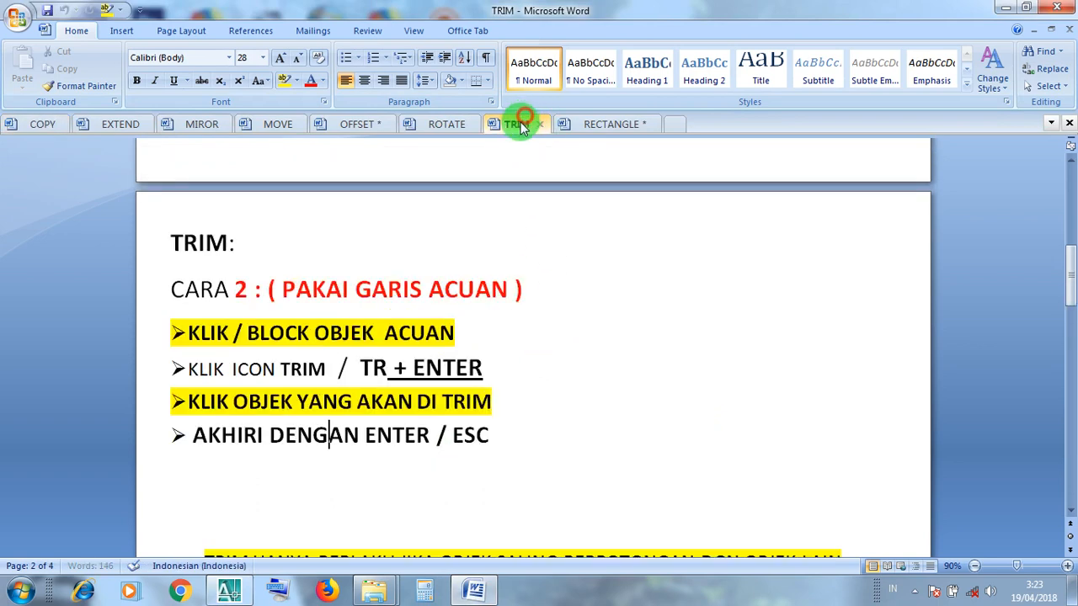
click(462, 290)
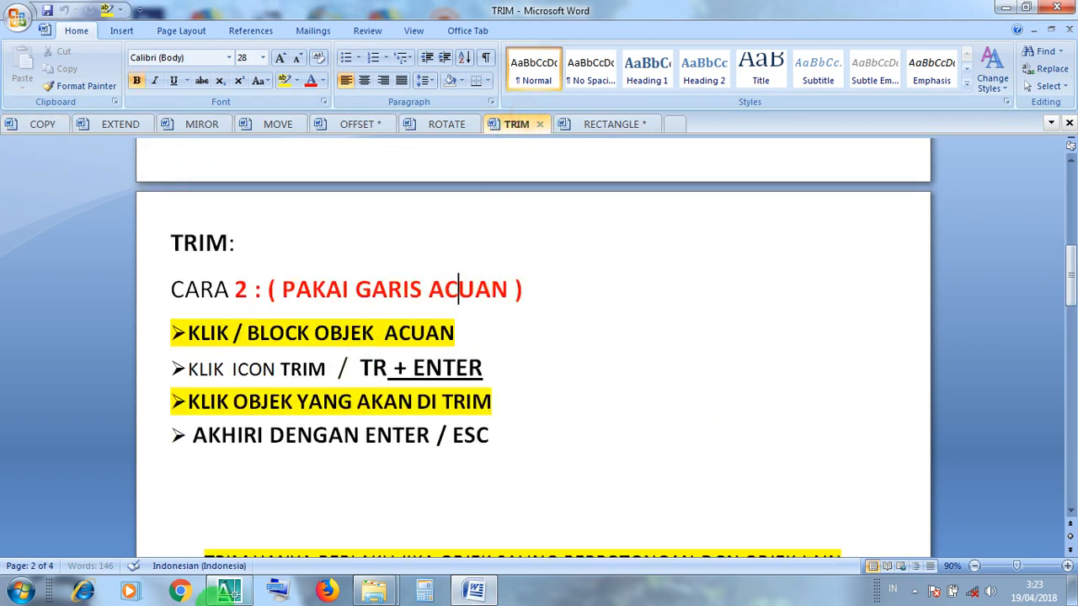
click(229, 591)
Examine the lower and upper flat blocks crossing the porch column lines in the ATAP PERISAI TUNGGAL section, clearing the selection.
scroll(715, 344, up, 3)
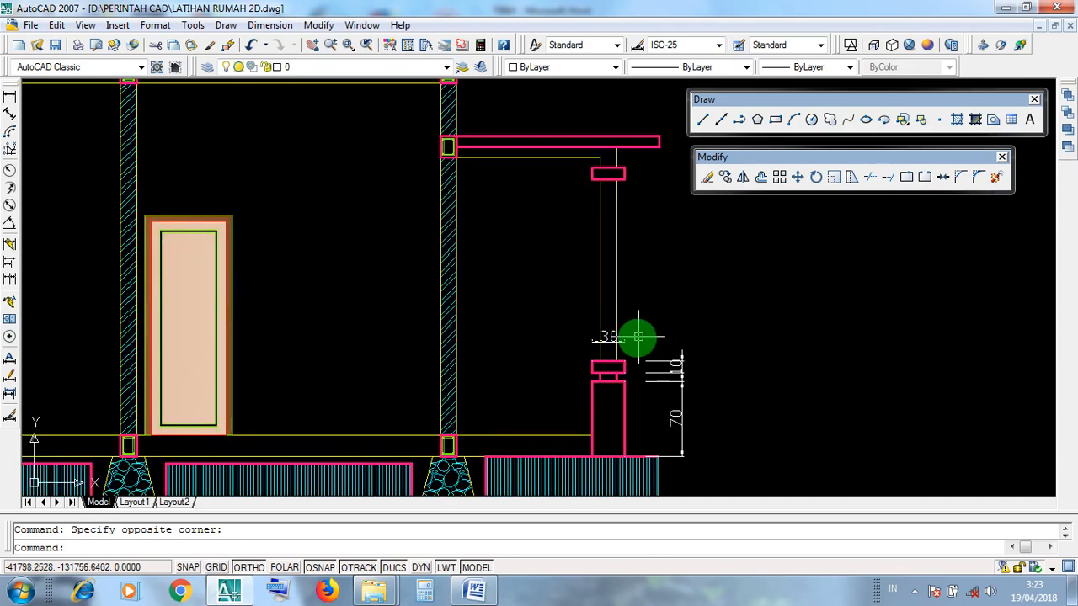
scroll(637, 278, down, 6)
scroll(404, 344, down, 2)
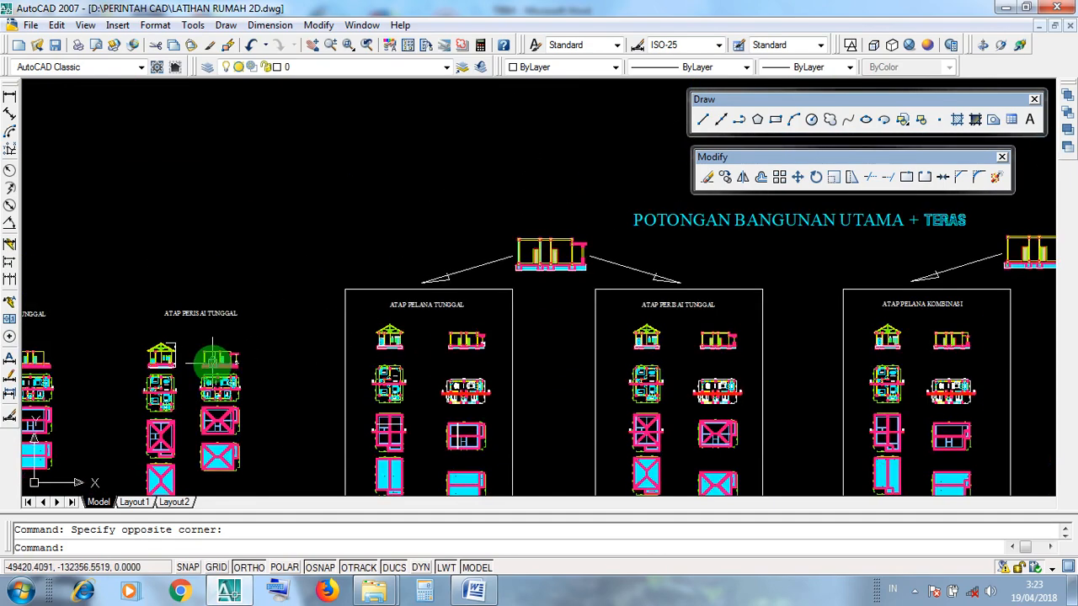
scroll(215, 361, up, 5)
scroll(410, 385, up, 3)
scroll(511, 479, up, 2)
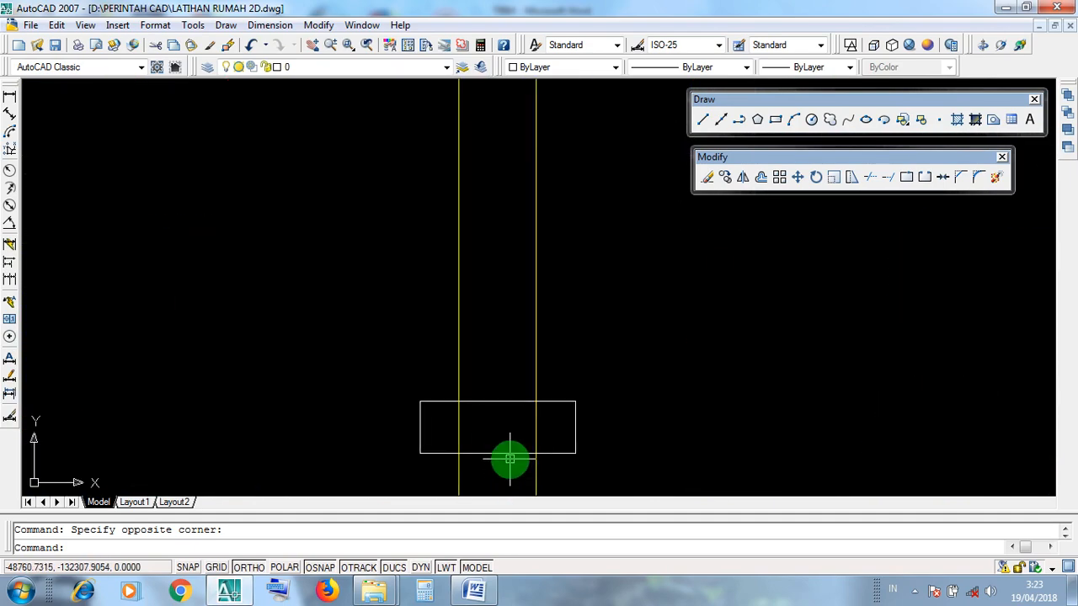
click(510, 459)
scroll(525, 447, up, 4)
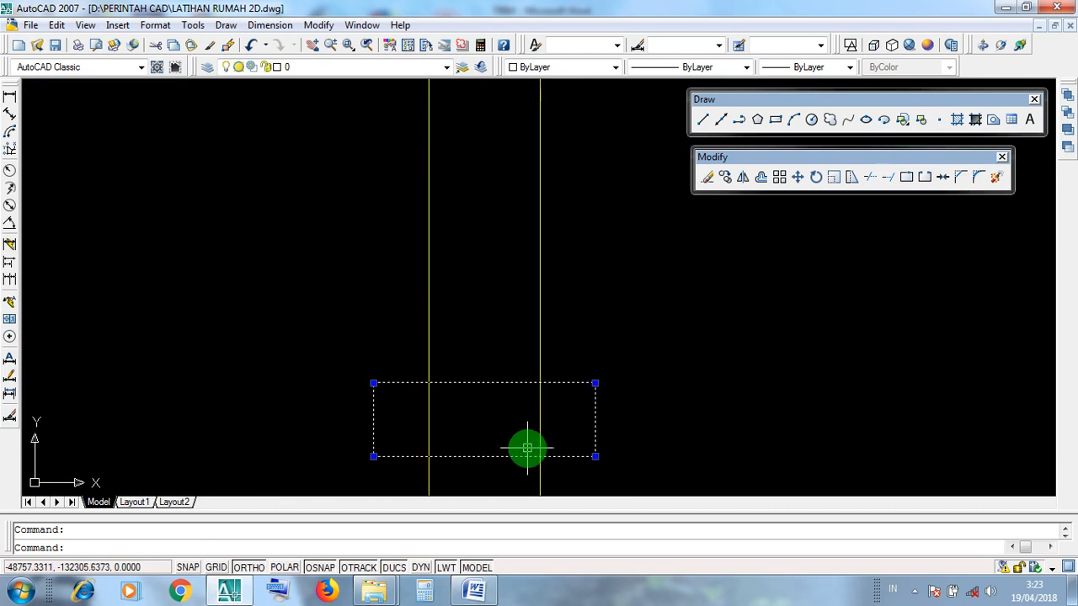
click(585, 436)
click(610, 384)
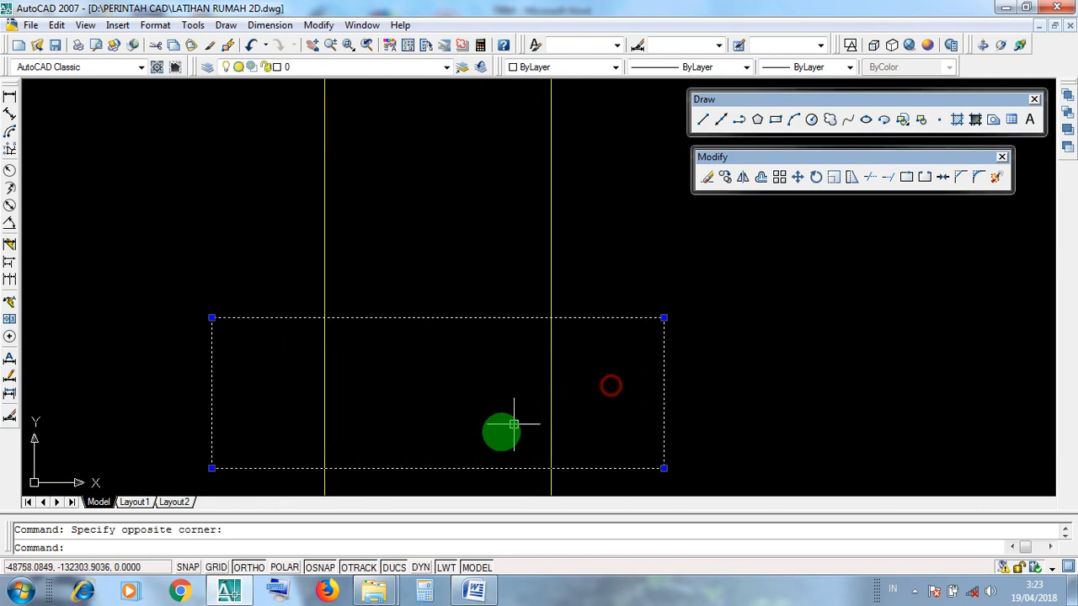
scroll(509, 388, down, 4)
scroll(508, 354, up, 4)
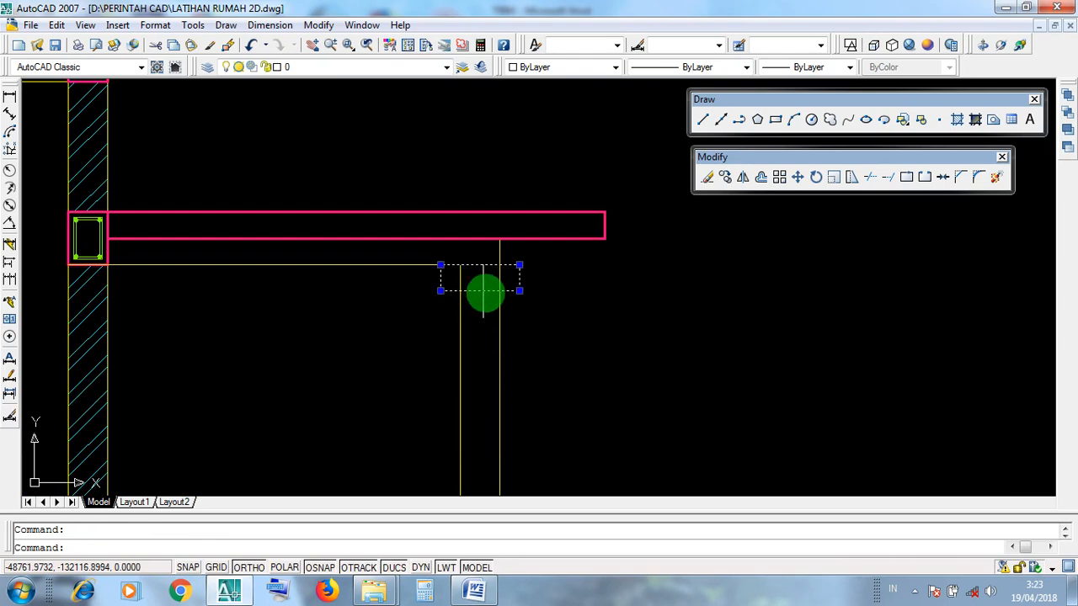
key(Escape)
Switch to Word, reread the CARA 2 steps on reference objects and objects to trim, and return to AutoCAD.
click(1005, 8)
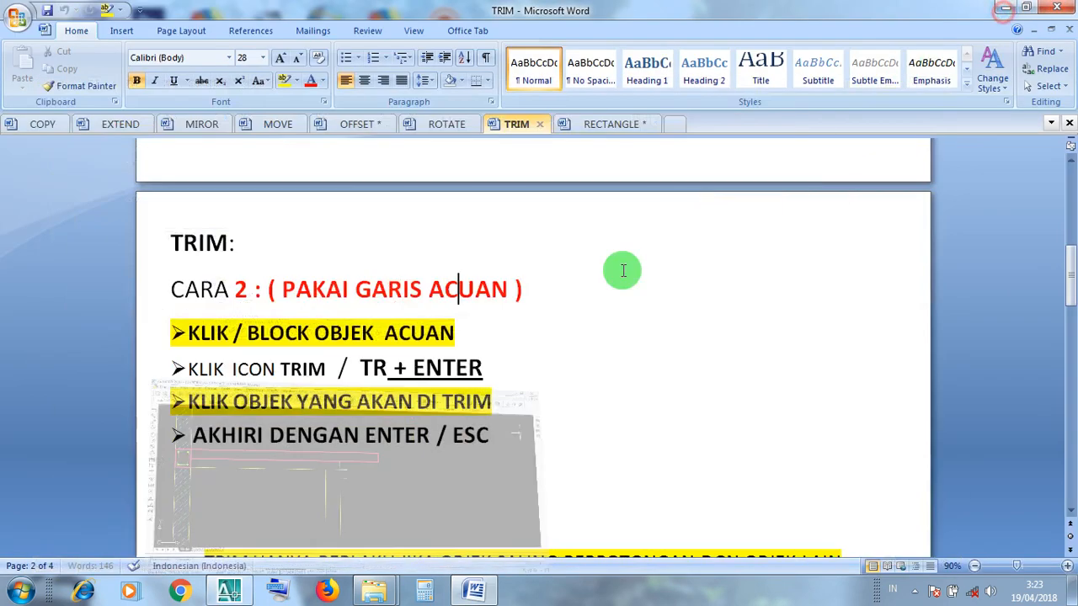
click(457, 334)
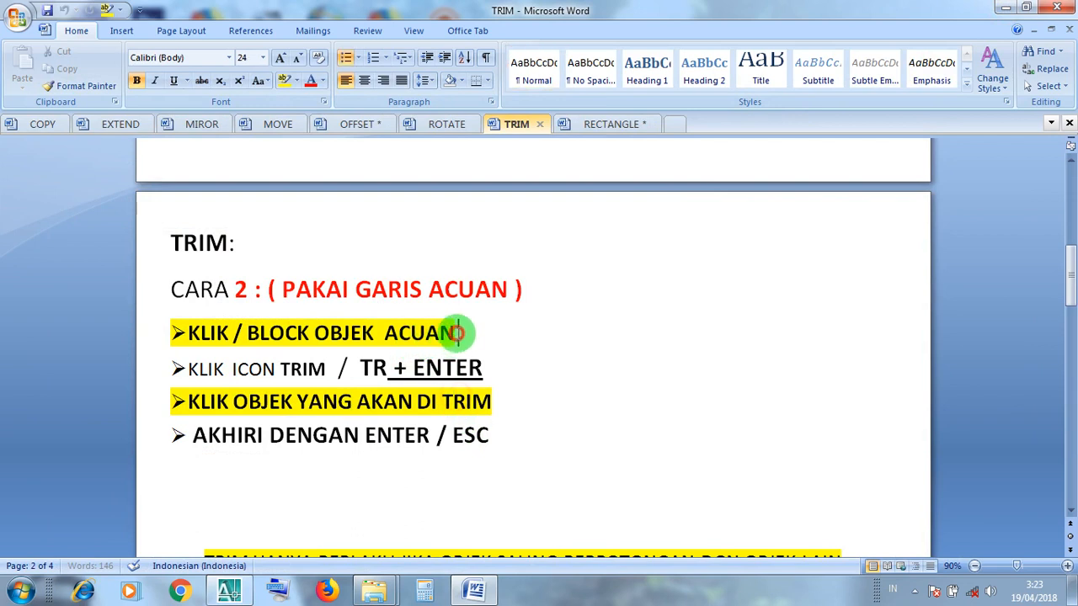
drag(457, 333, 230, 340)
click(233, 342)
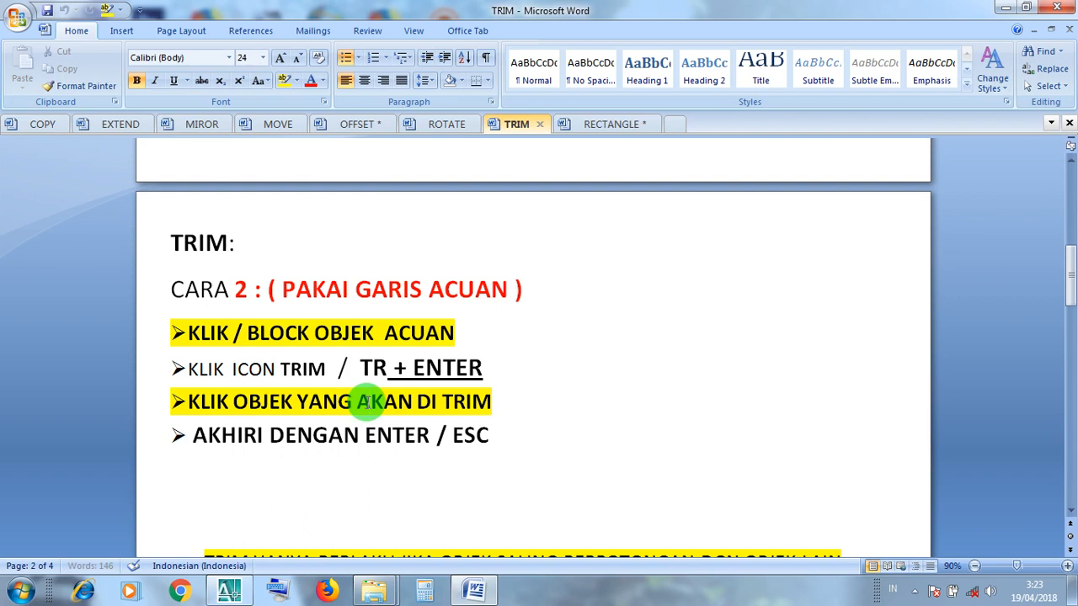
click(370, 403)
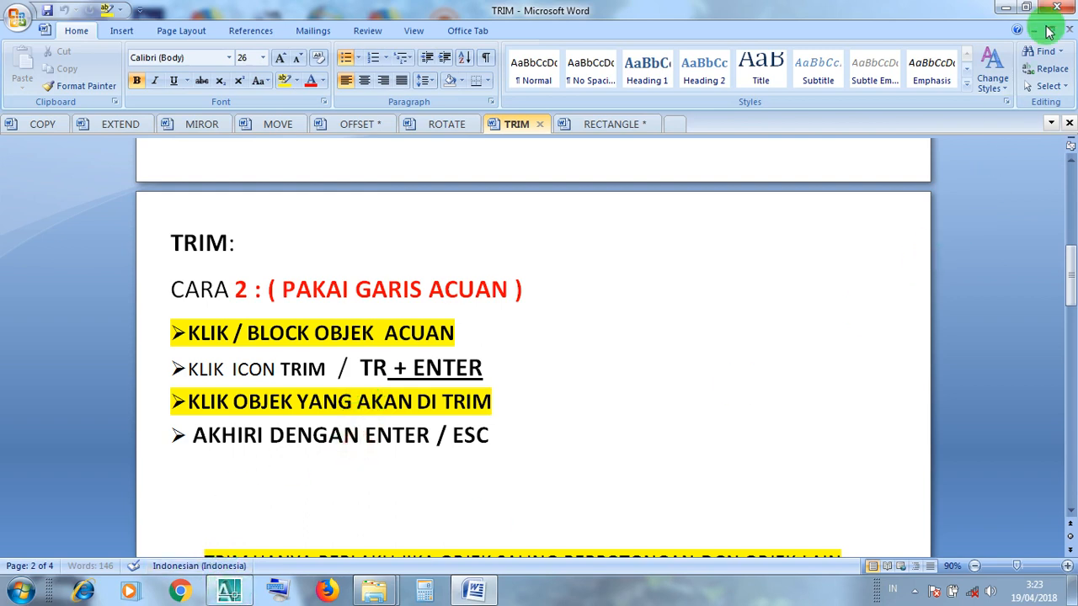
click(1003, 8)
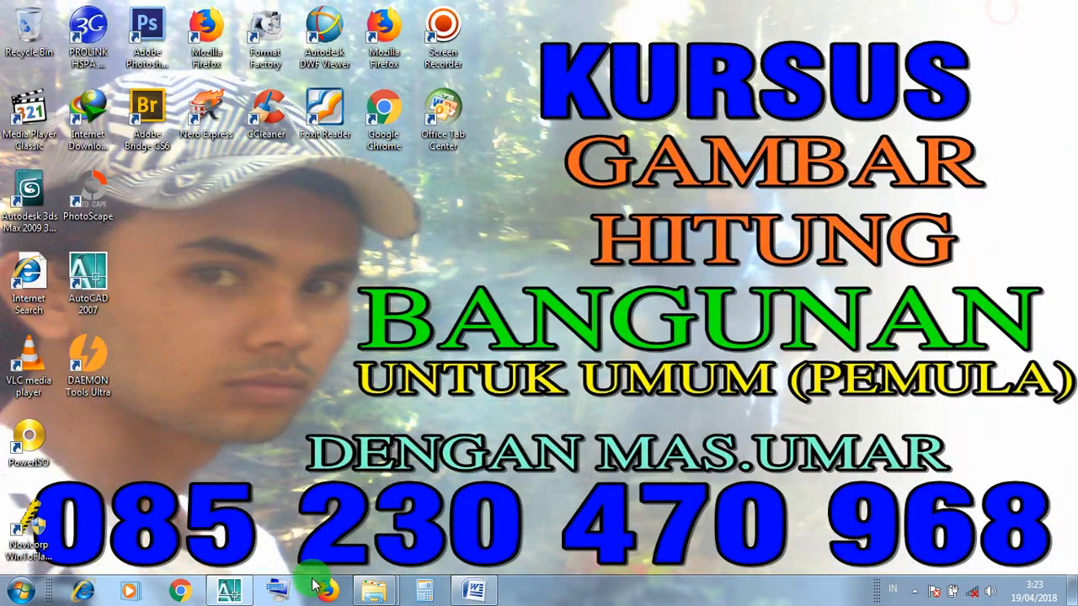
click(243, 597)
Select the lower and upper flat blocks on the porch column as the reference objects for trimming.
scroll(562, 349, down, 4)
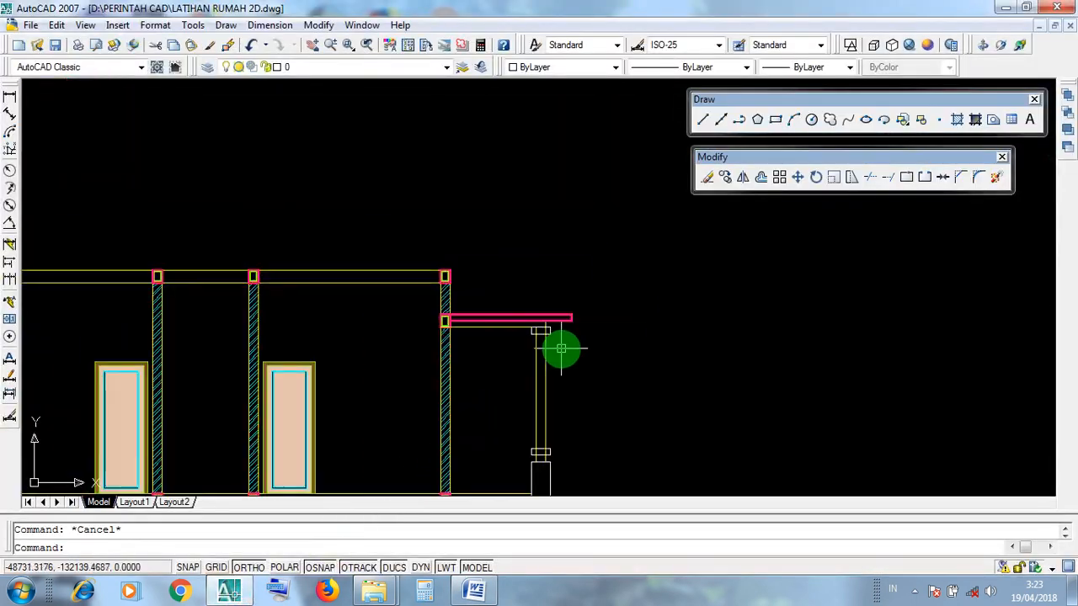
middle_drag(551, 442, 549, 417)
scroll(549, 418, up, 6)
click(541, 390)
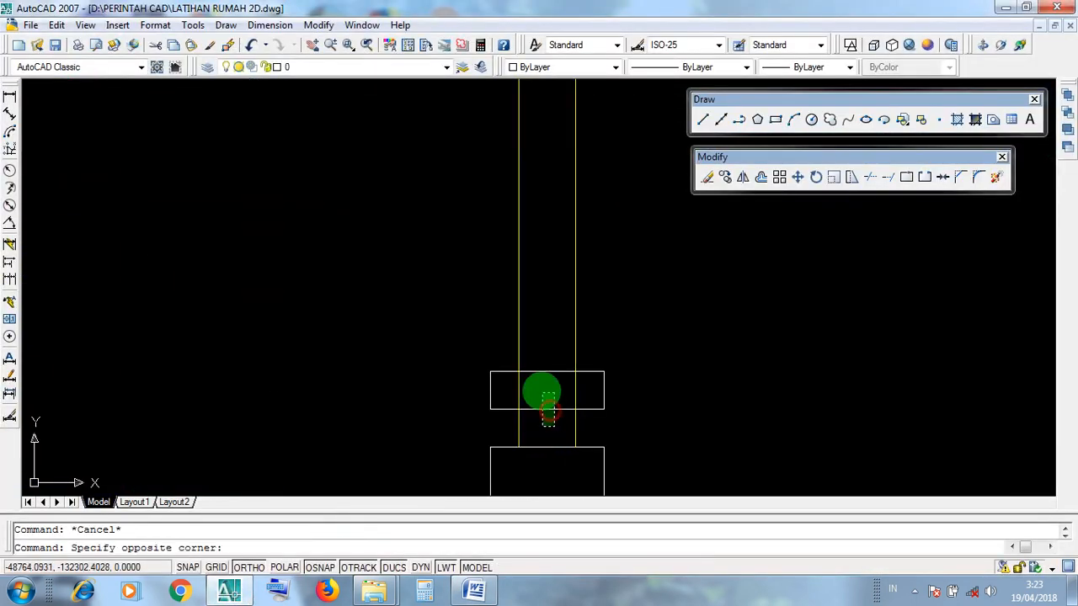
click(537, 384)
scroll(546, 459, down, 5)
middle_drag(550, 334, 549, 491)
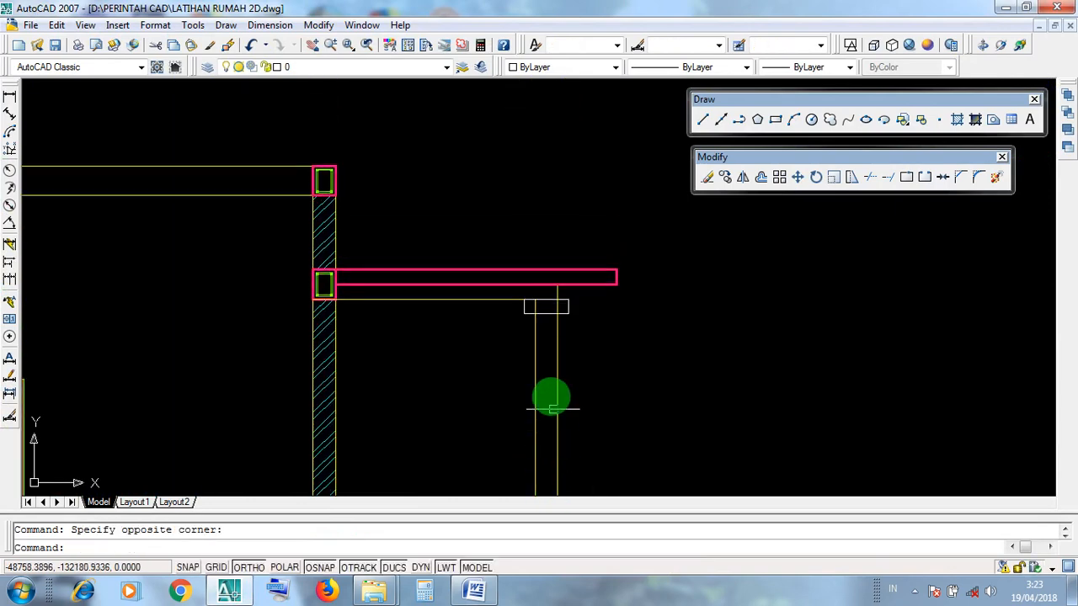
scroll(546, 325, up, 5)
click(551, 315)
click(537, 268)
scroll(541, 270, down, 5)
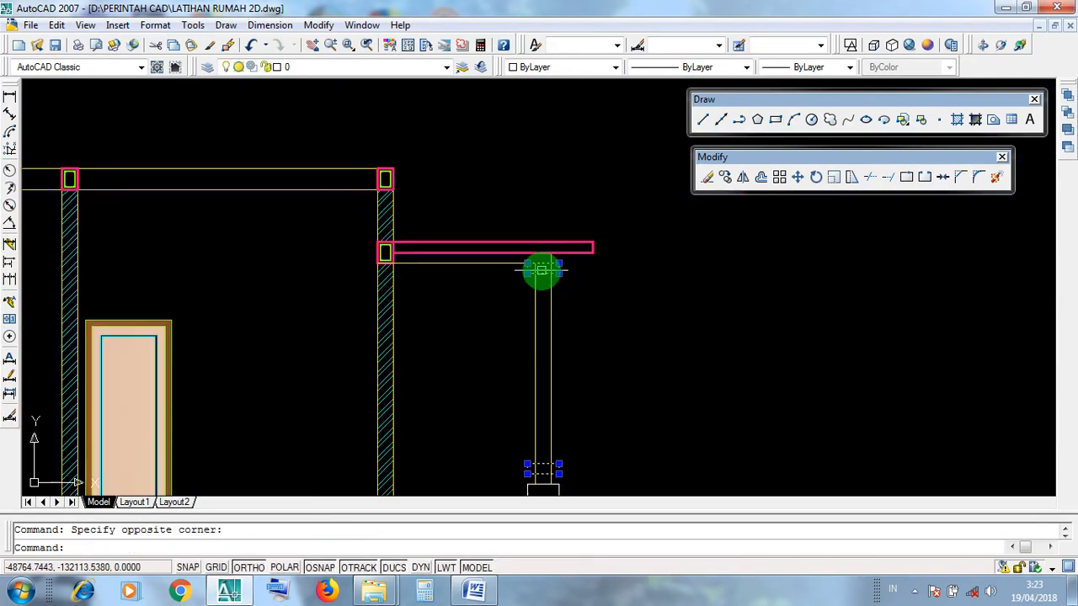
scroll(542, 366, up, 3)
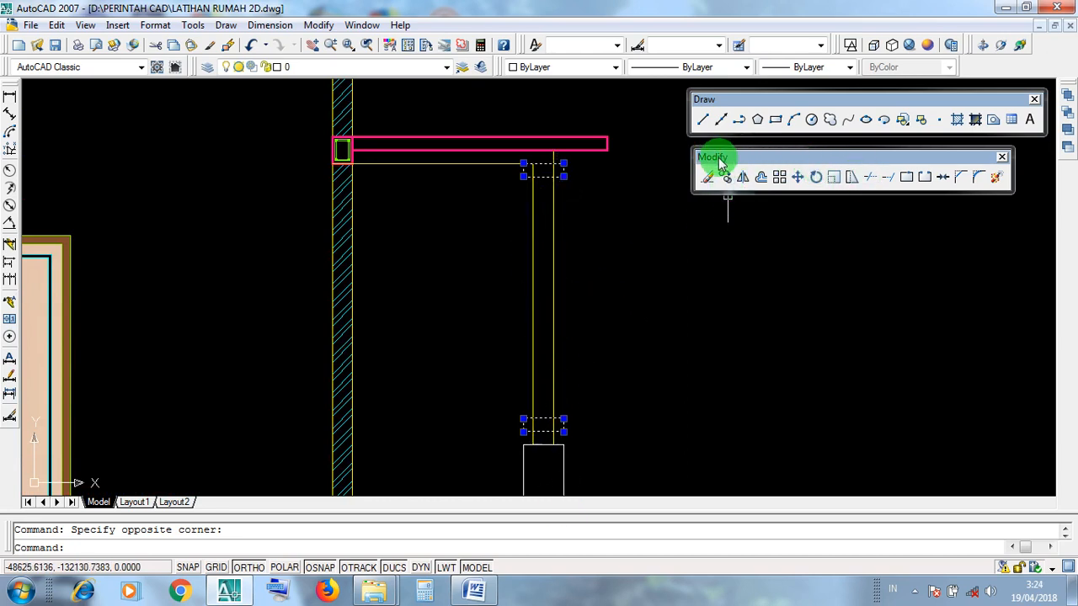
Trim both column lines inside the lower flat block, using the selected blocks as cutting edges.
click(871, 180)
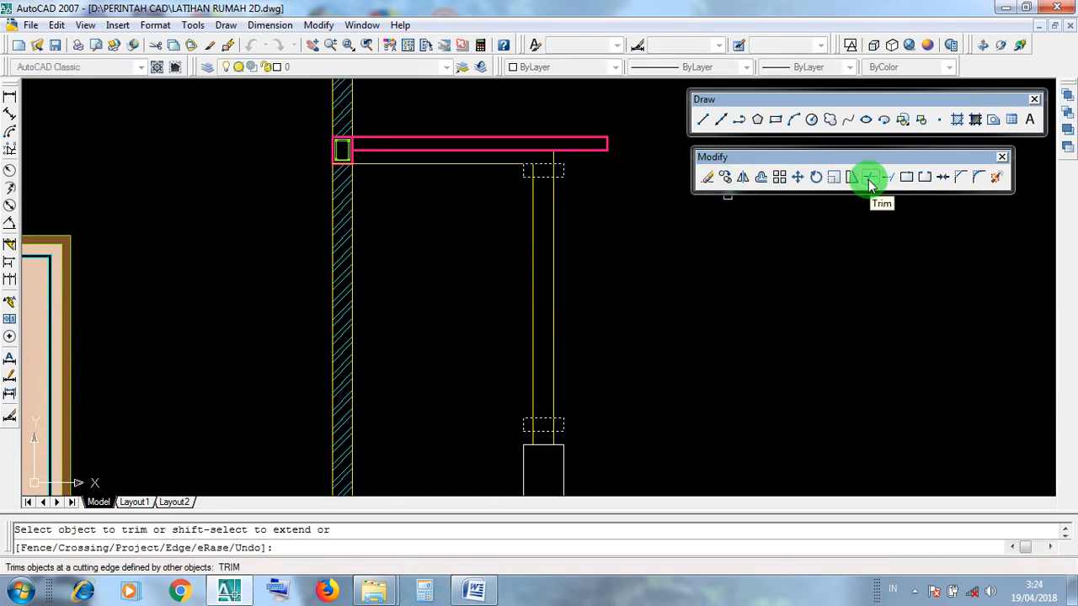
scroll(539, 429, up, 8)
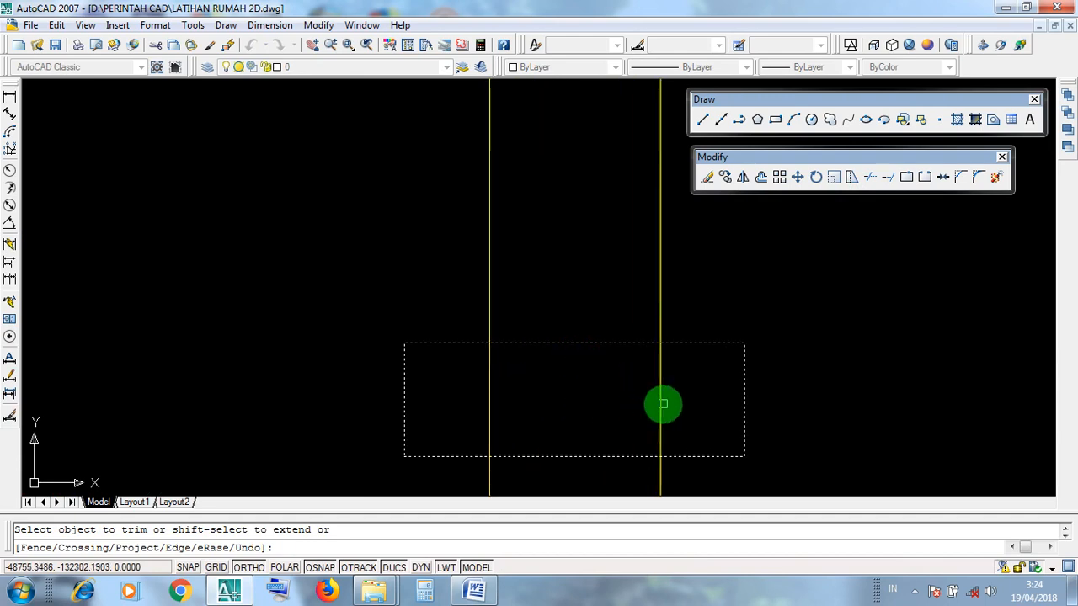
scroll(563, 360, down, 4)
scroll(568, 362, up, 5)
middle_drag(632, 399, 584, 330)
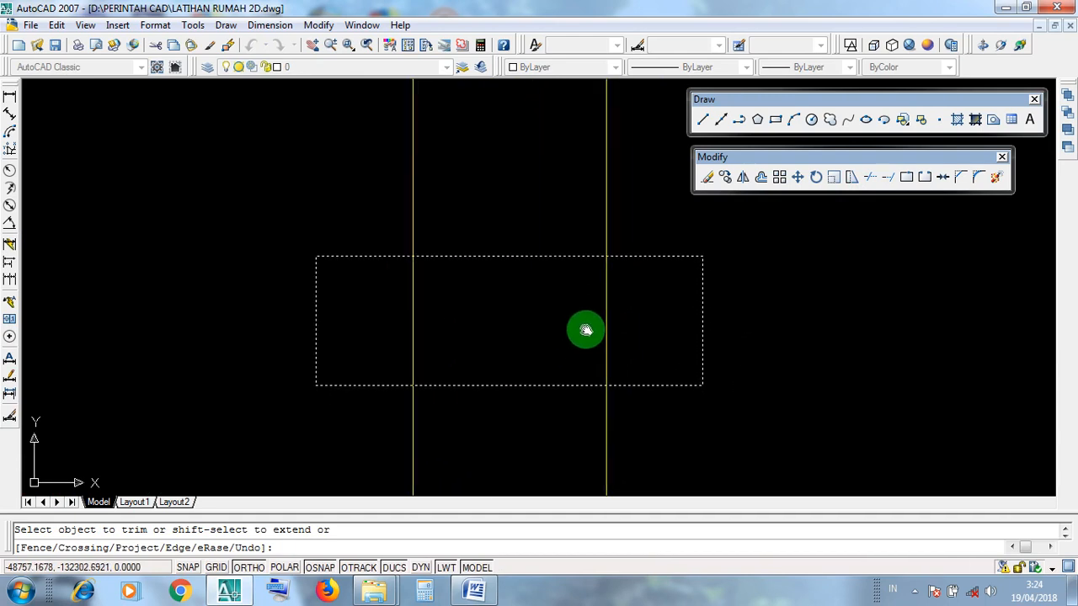
scroll(619, 373, down, 2)
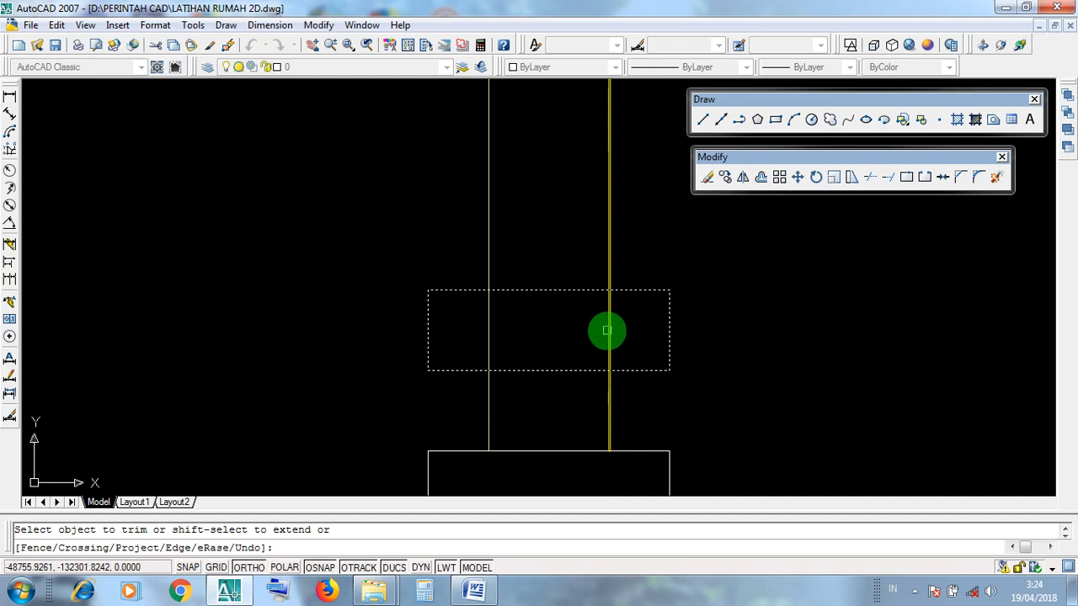
scroll(606, 328, up, 2)
click(608, 333)
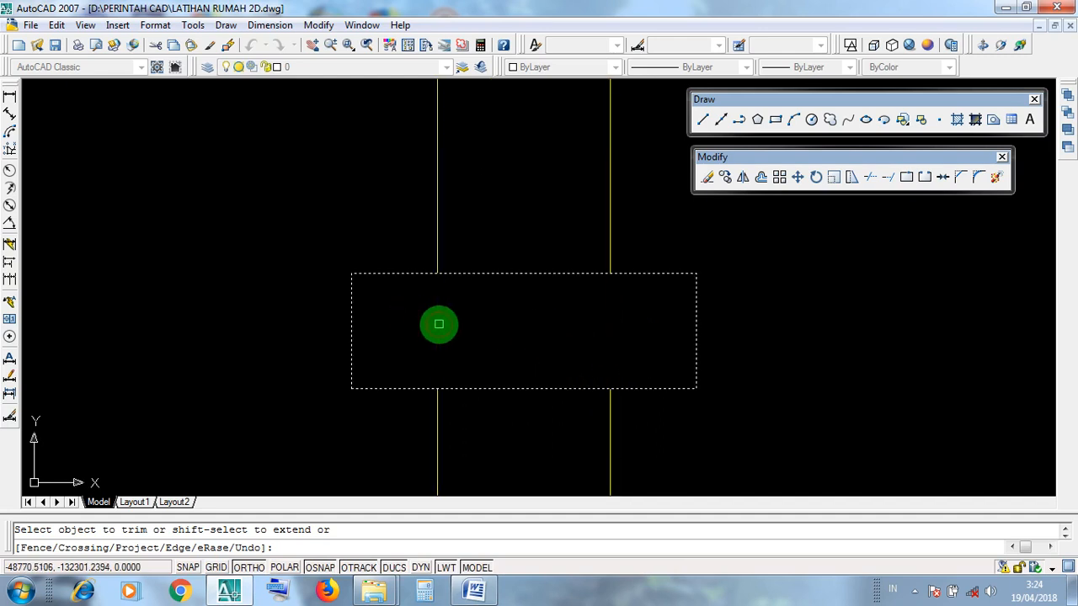
Trim both column lines inside the upper flat block under the porch beam and finish the Trim command.
scroll(495, 373, down, 3)
middle_drag(514, 277, 497, 455)
scroll(514, 253, up, 6)
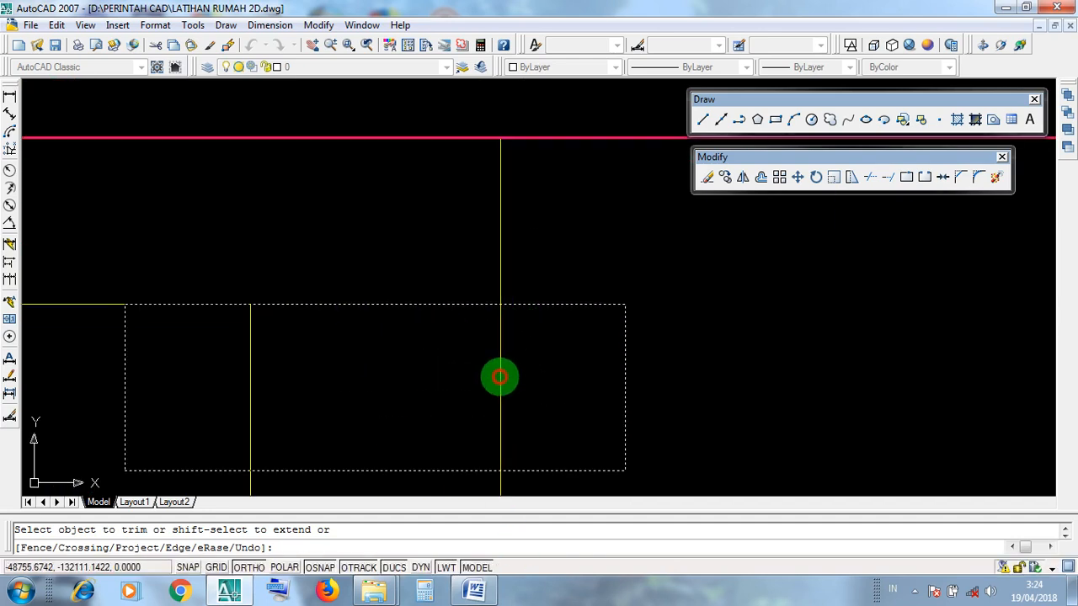
middle_drag(423, 392, 511, 357)
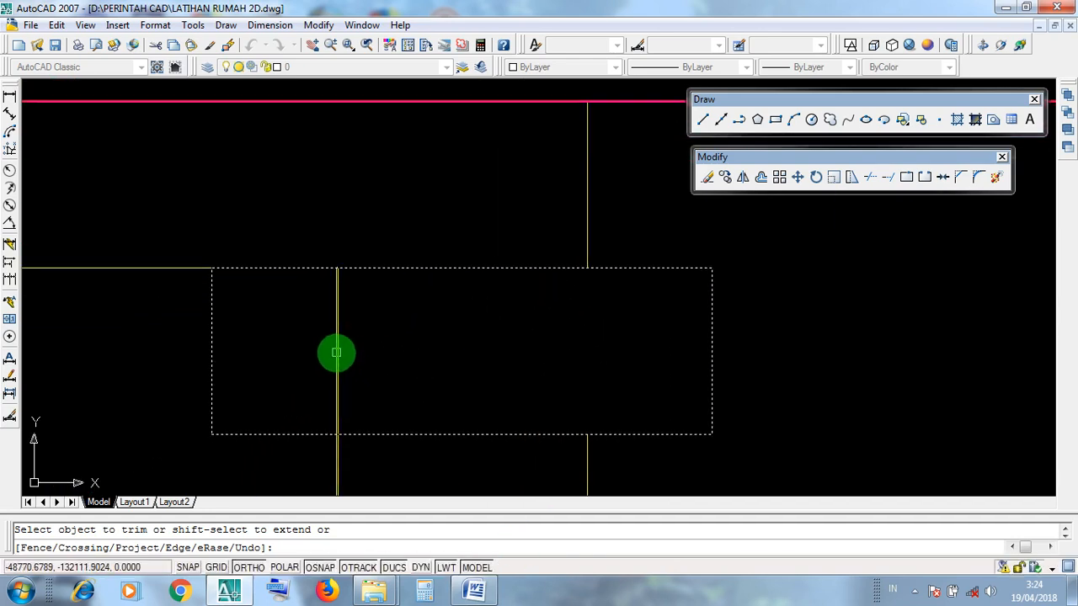
scroll(507, 358, down, 5)
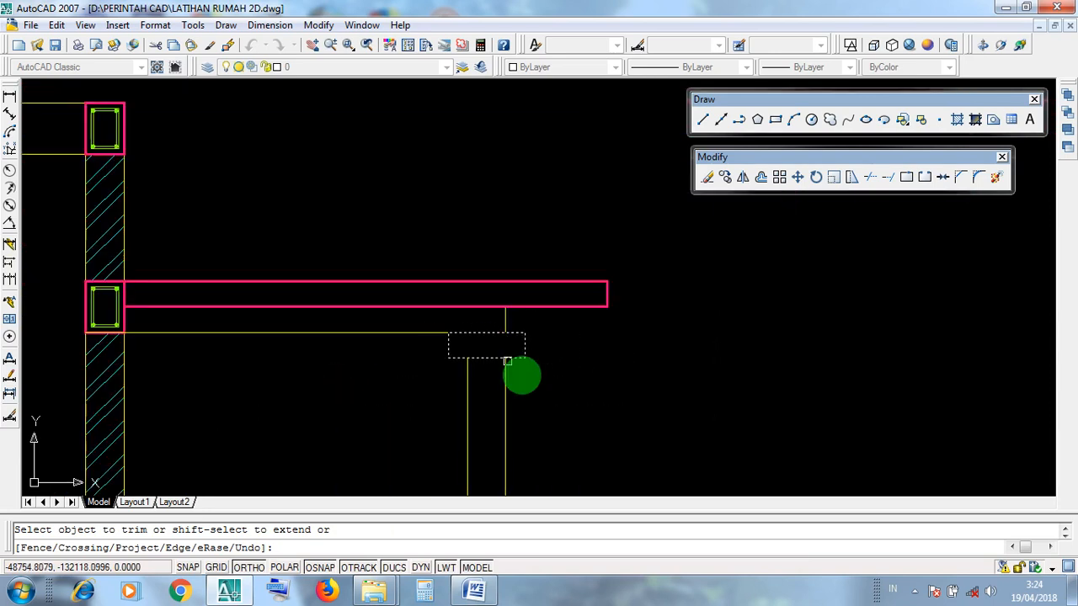
scroll(552, 408, down, 4)
middle_drag(556, 413, 571, 238)
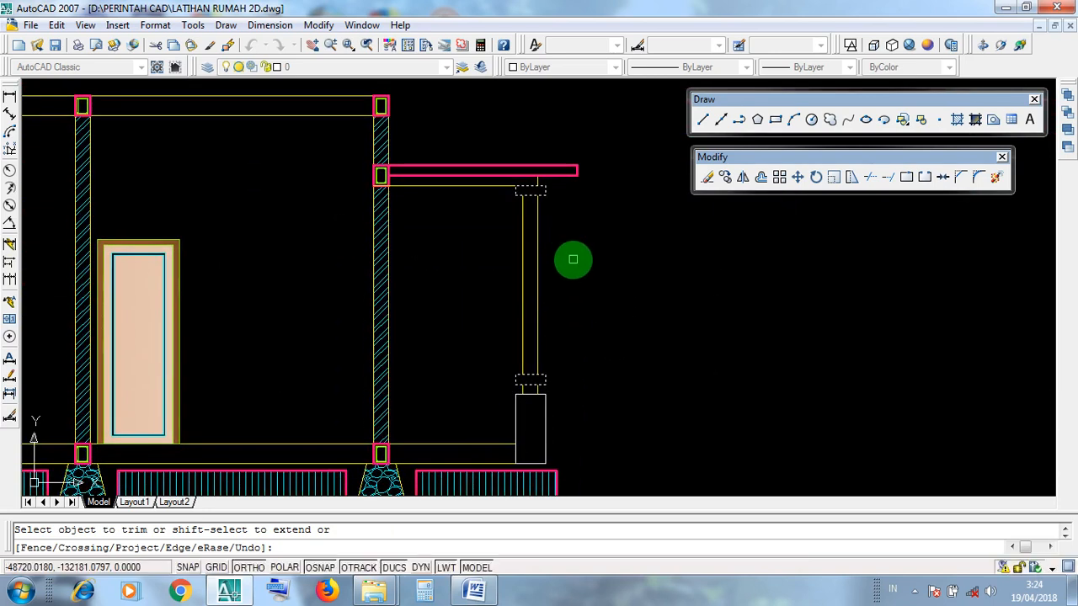
key(Return)
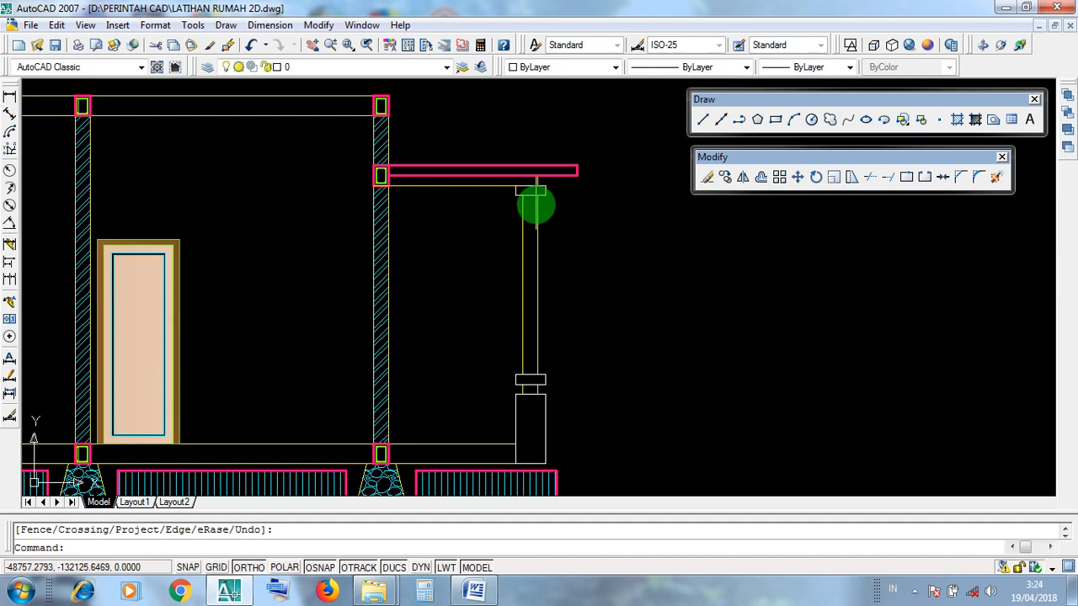
Check the layer of the pedestal and flat blocks on the finished reference porch column, clearing the selection.
scroll(503, 328, down, 6)
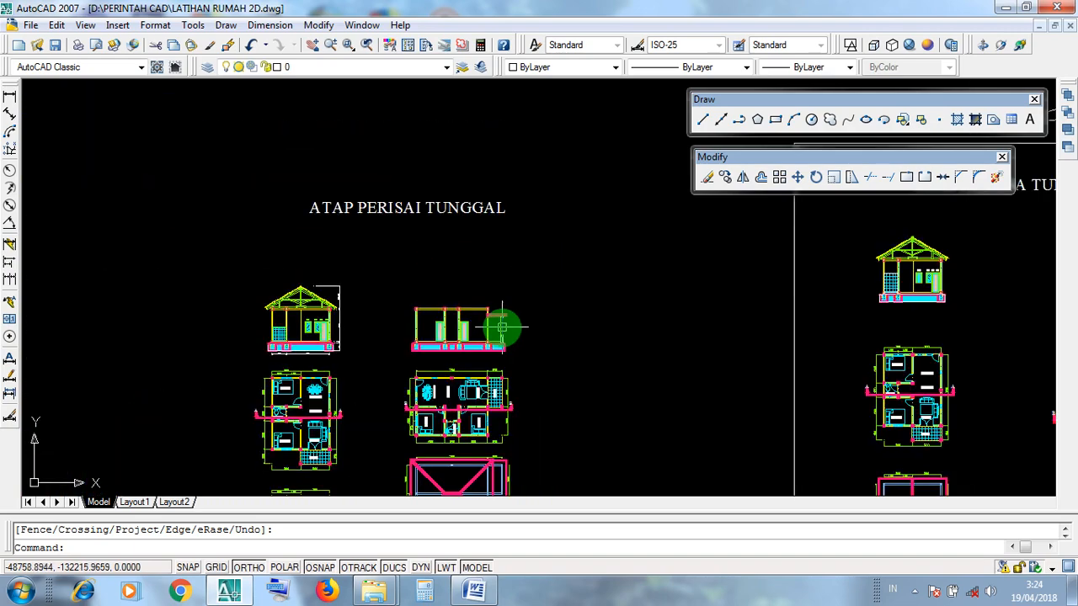
scroll(502, 327, down, 2)
middle_drag(786, 295, 576, 326)
scroll(700, 317, up, 5)
scroll(712, 375, up, 5)
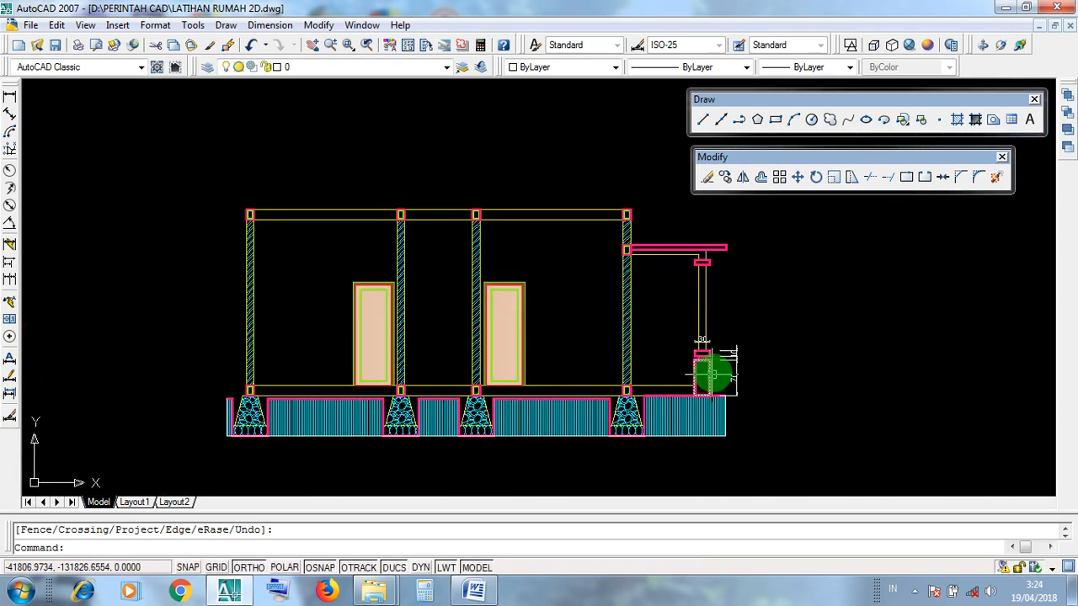
scroll(713, 375, up, 5)
key(Escape)
click(691, 349)
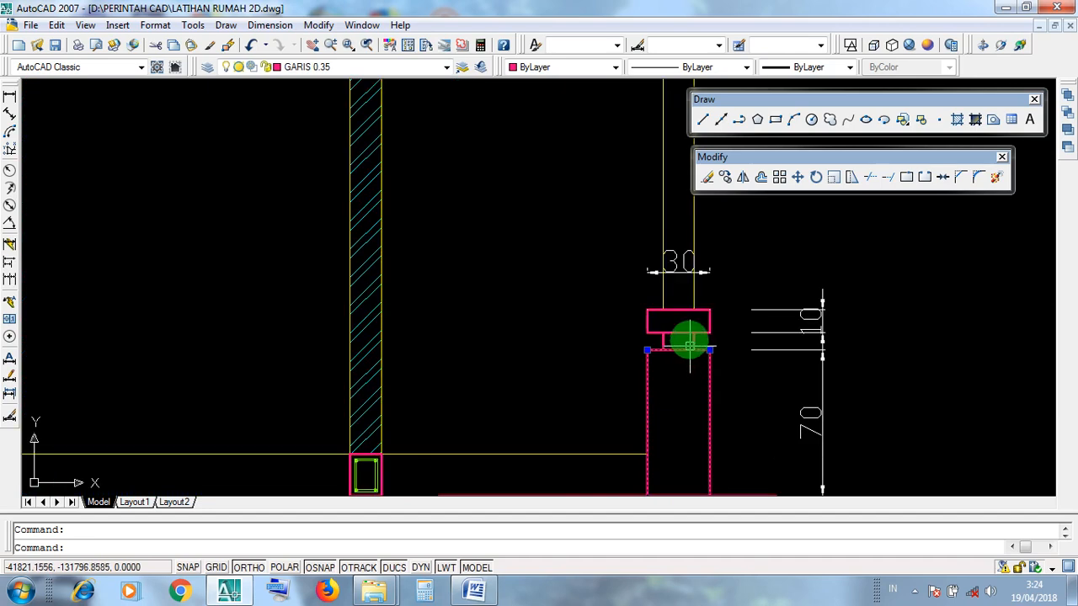
click(685, 333)
scroll(664, 365, down, 2)
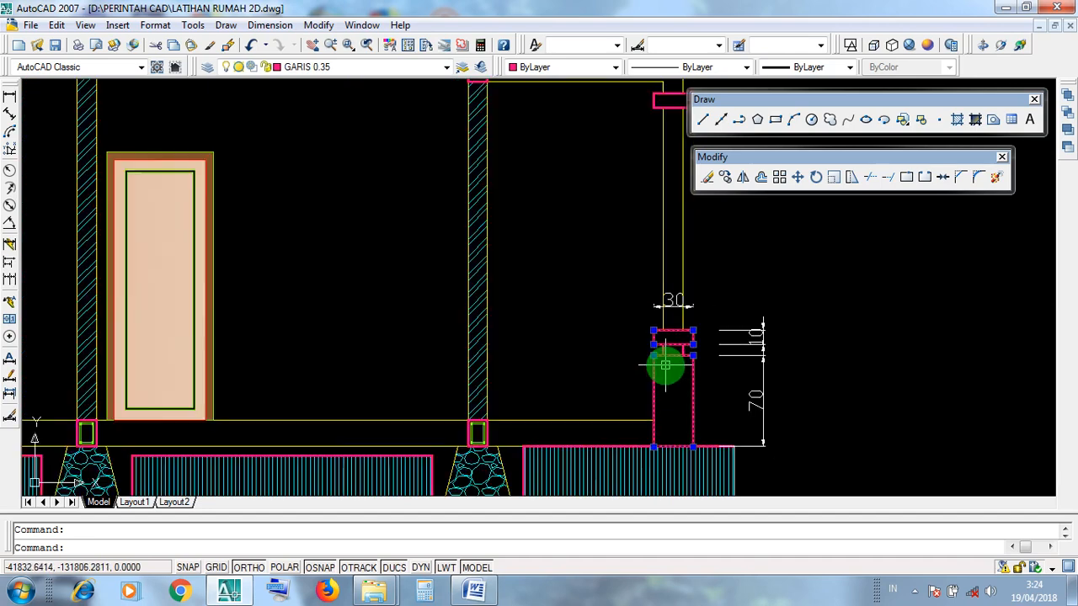
middle_drag(686, 194, 686, 369)
scroll(682, 289, up, 5)
click(674, 278)
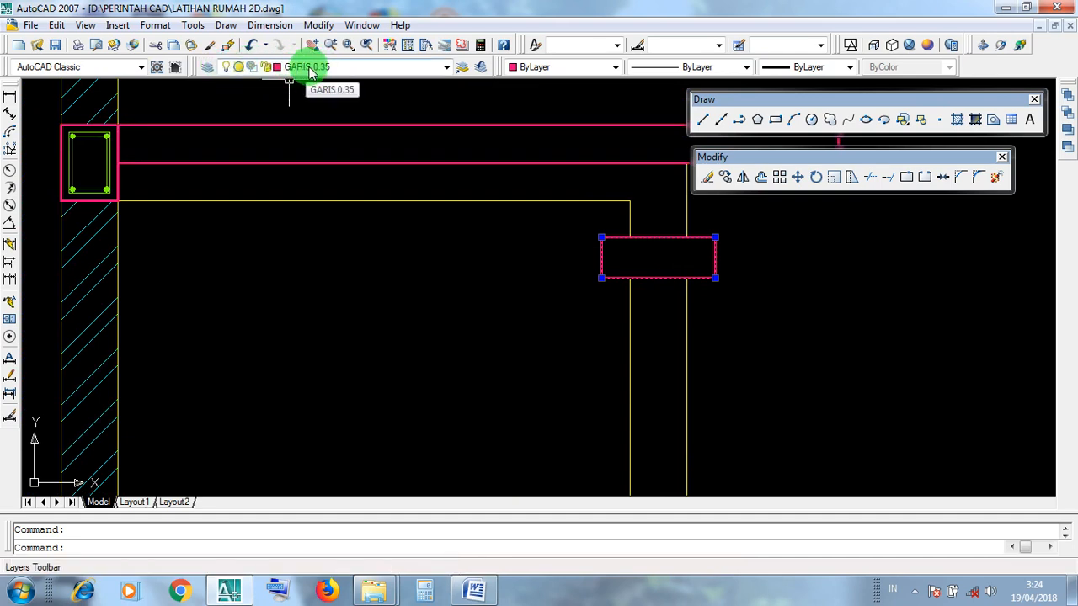
key(Escape)
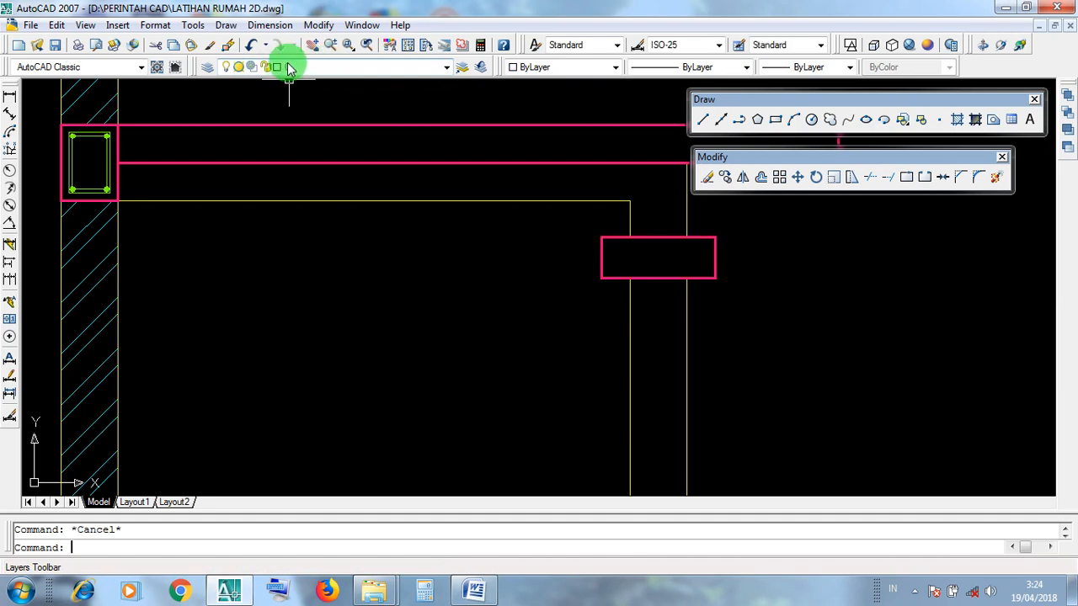
click(446, 68)
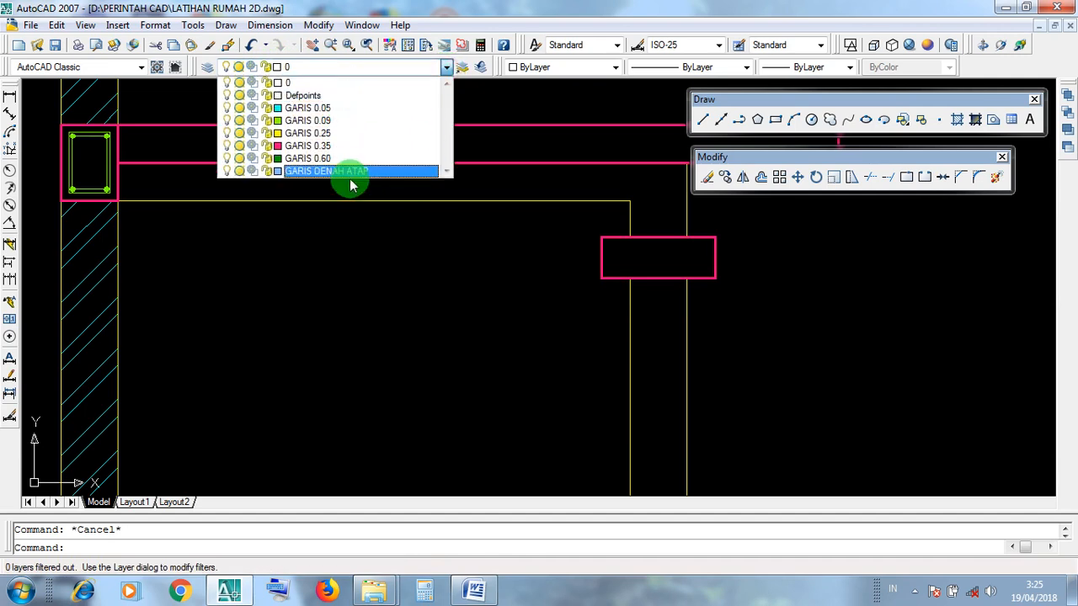
click(446, 288)
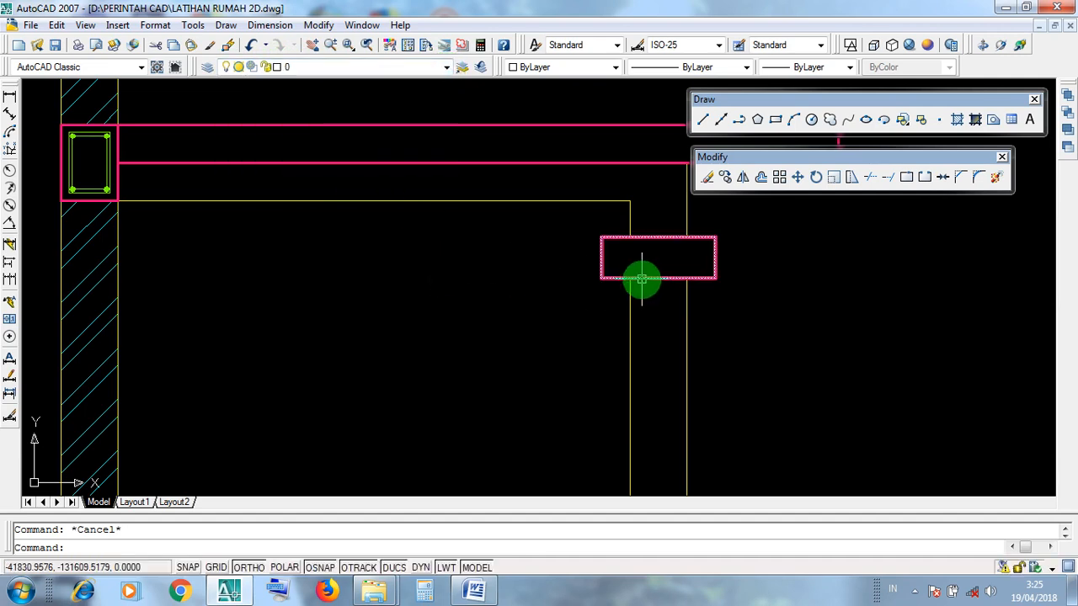
click(442, 66)
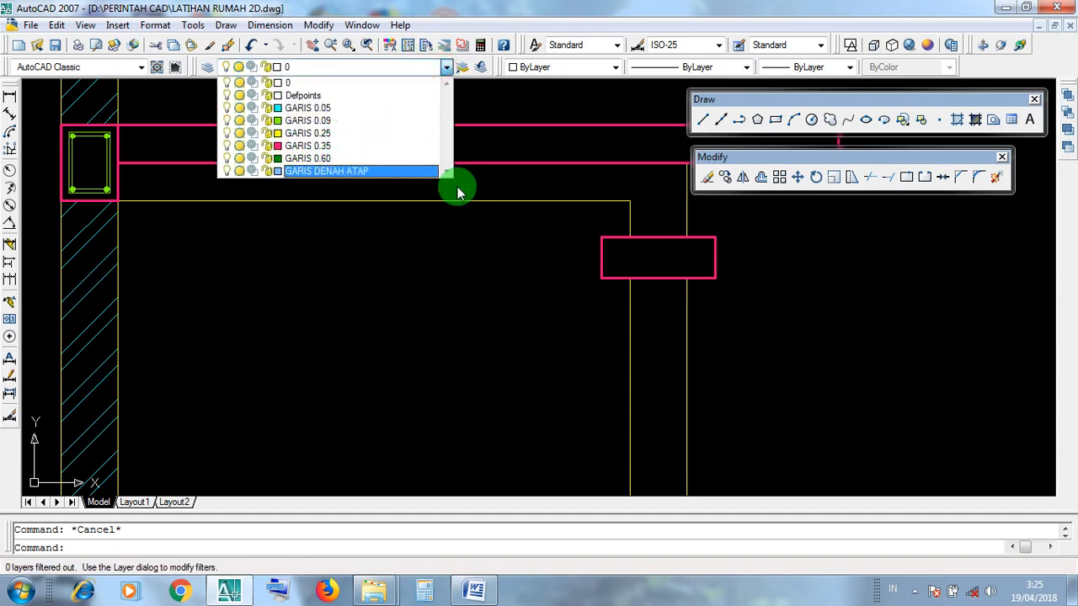
click(525, 278)
Assign the pedestal and both flat blocks of the porch column in the ATAP PERISAI TUNGGAL section to layer GARIS 0.35 and clear the selection.
scroll(526, 278, down, 5)
scroll(526, 278, down, 5)
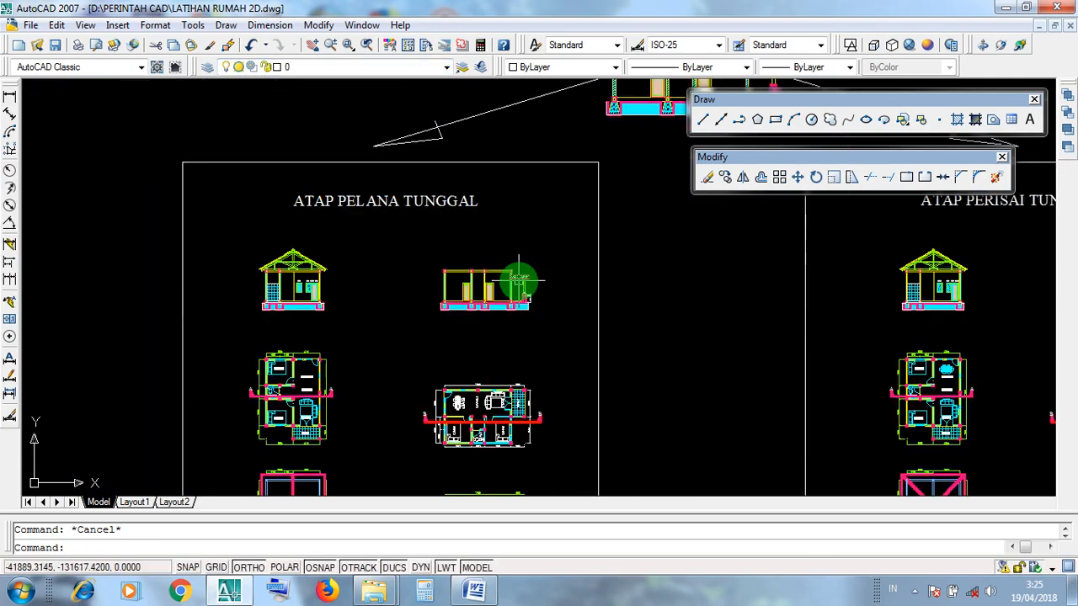
middle_drag(231, 284, 734, 330)
scroll(399, 402, up, 12)
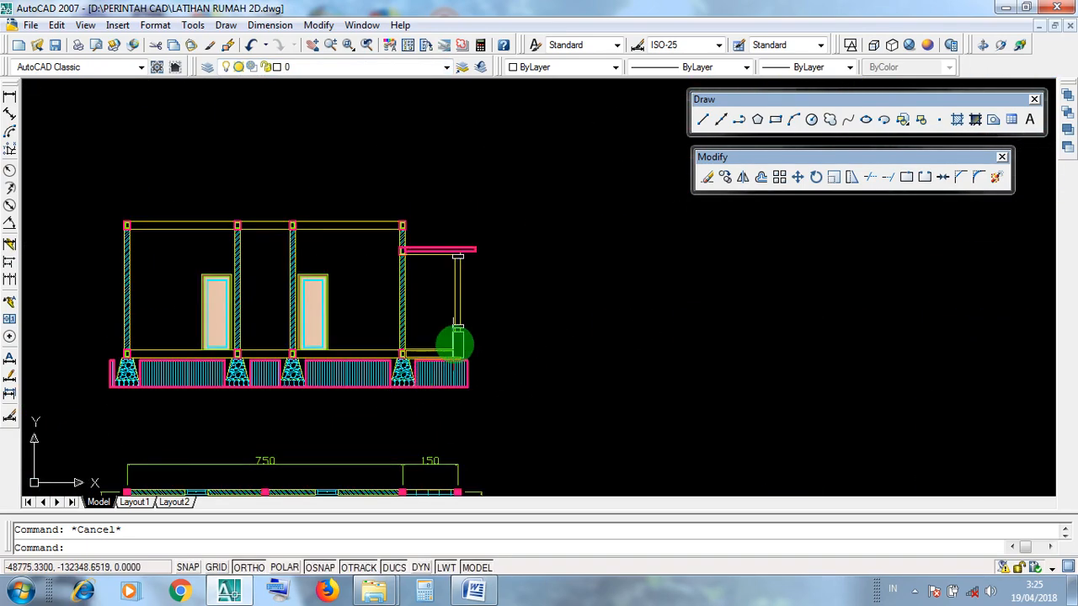
click(468, 350)
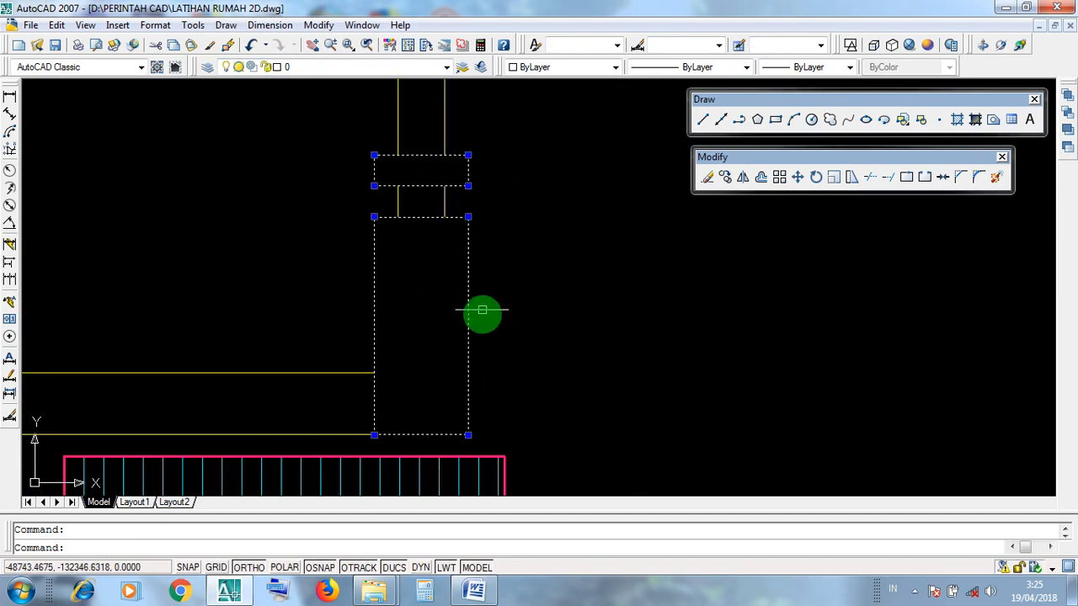
mouse_move(481, 312)
middle_down()
mouse_move(503, 197)
mouse_move(534, 491)
middle_up()
scroll(507, 328, up, 3)
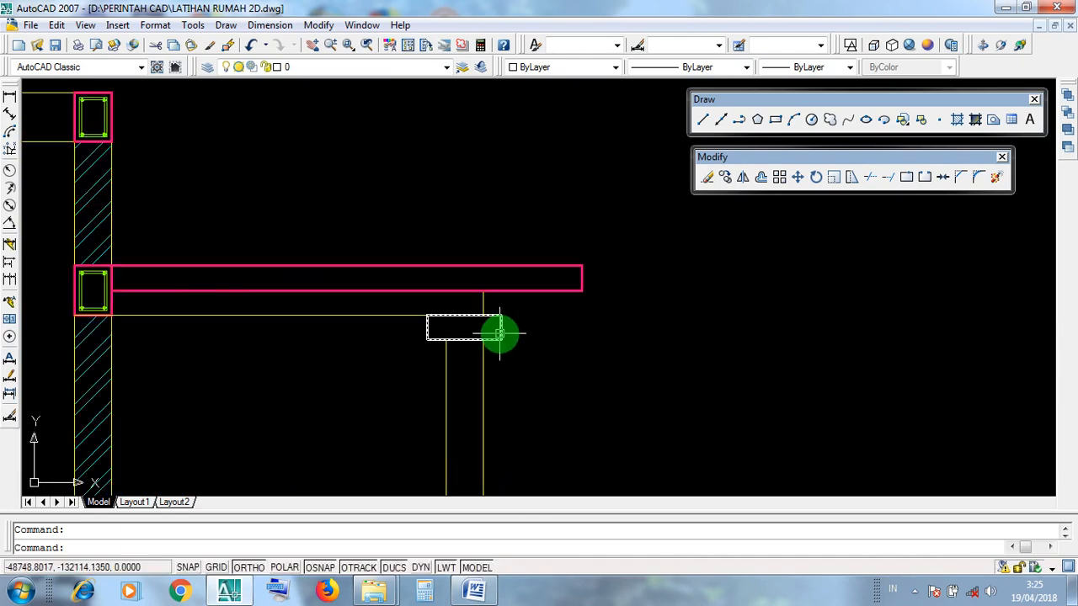
scroll(446, 324, up, 3)
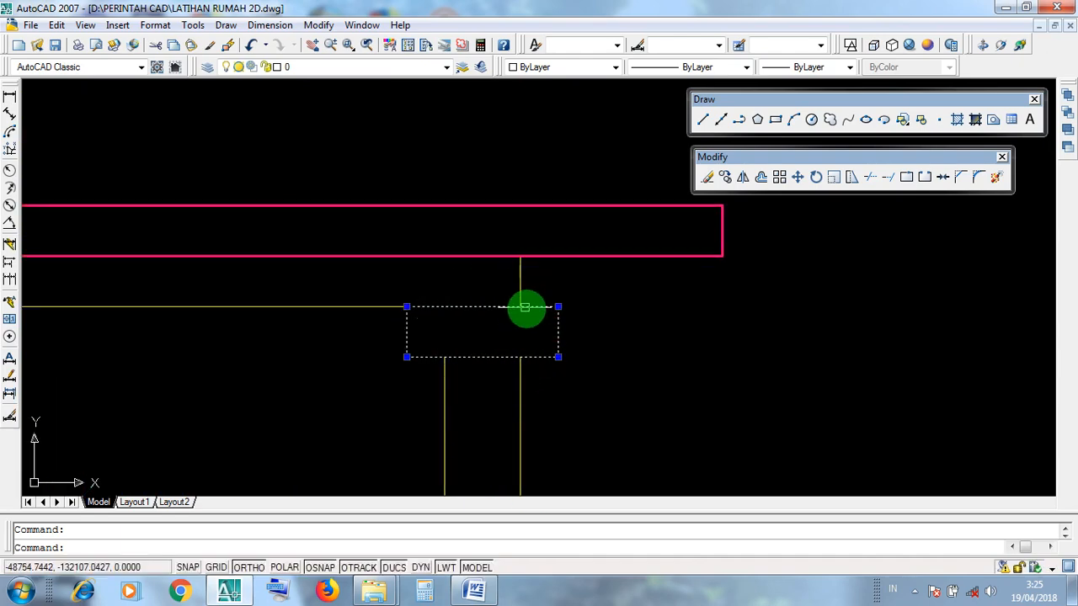
scroll(533, 306, down, 5)
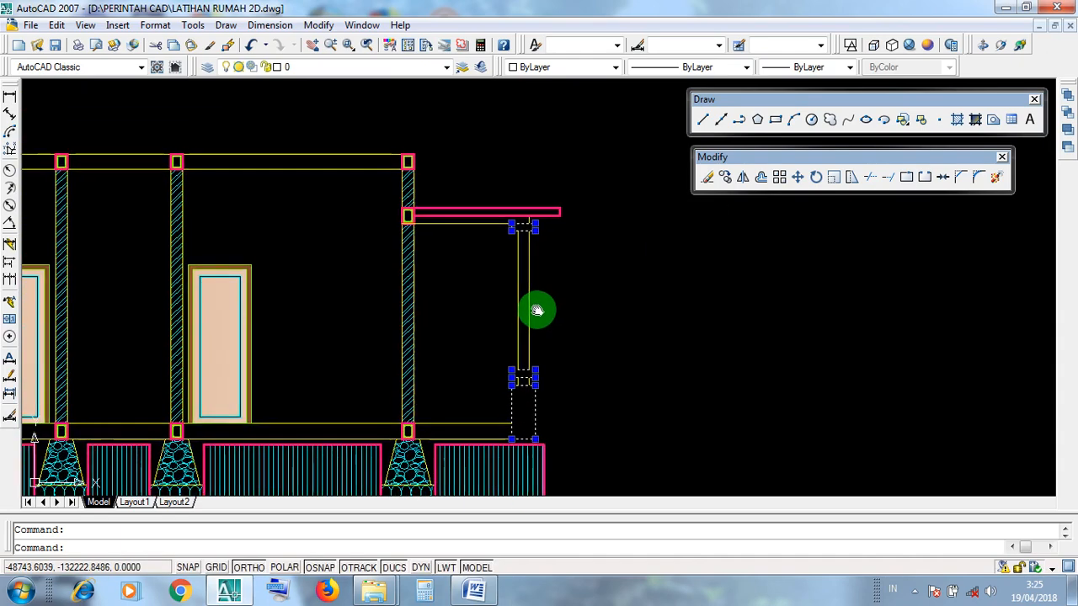
scroll(534, 314, up, 2)
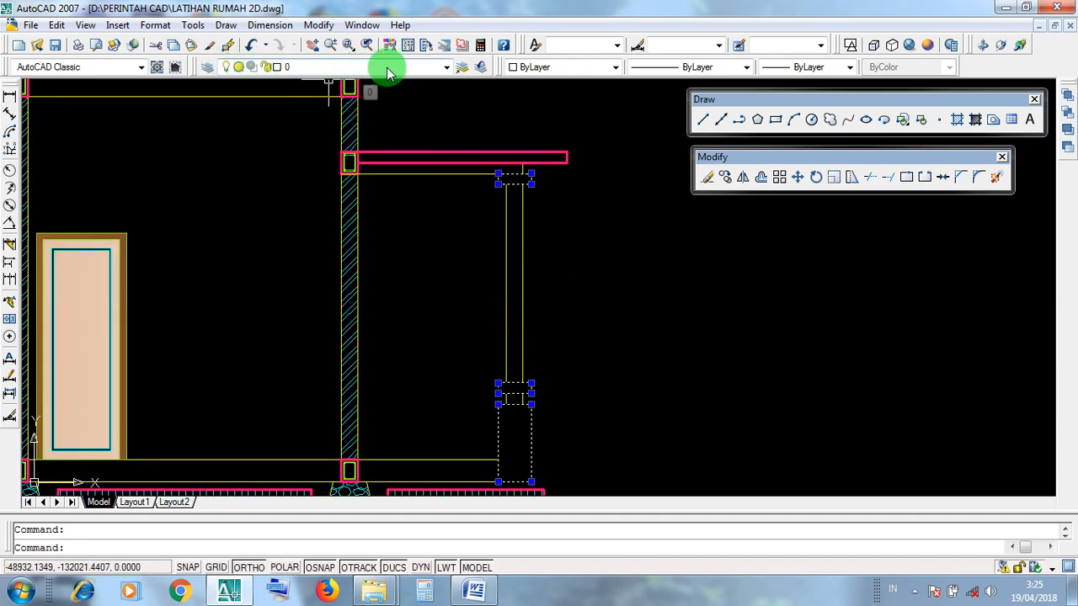
click(446, 70)
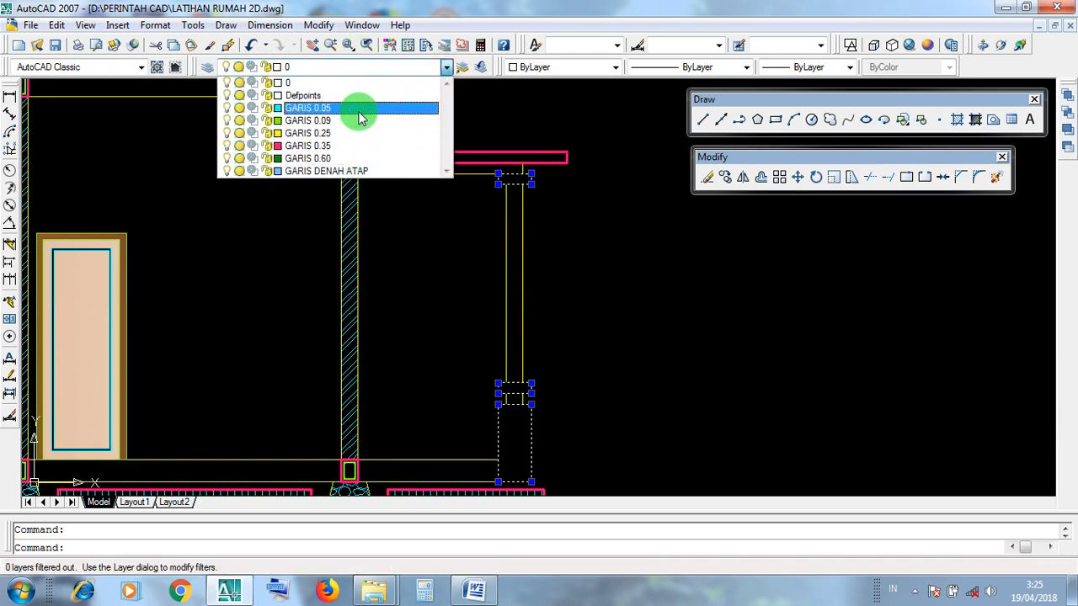
click(325, 148)
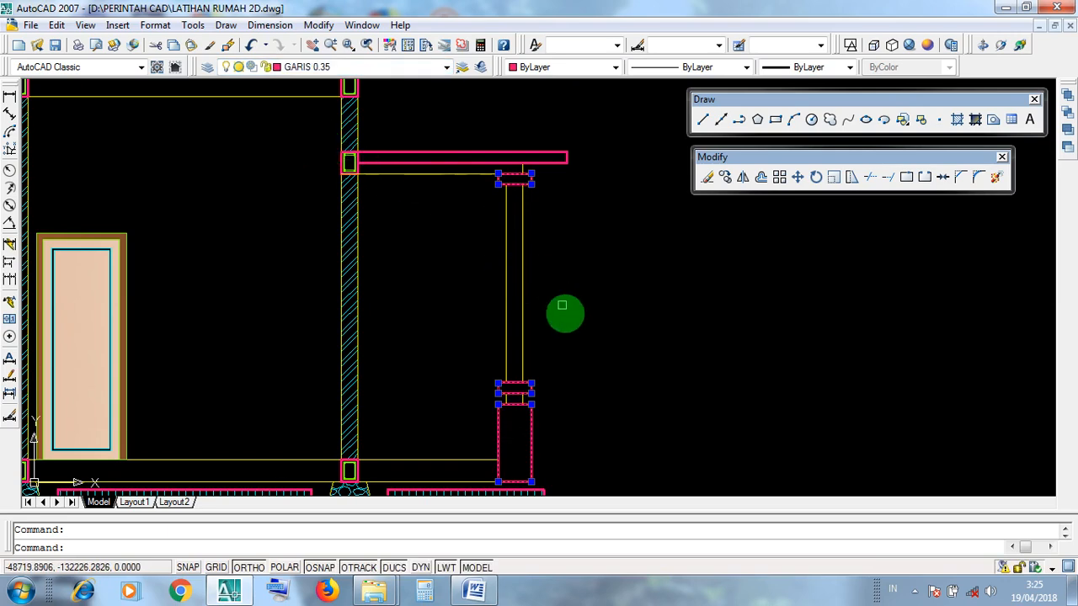
scroll(512, 469, up, 2)
scroll(527, 328, up, 3)
scroll(518, 310, down, 4)
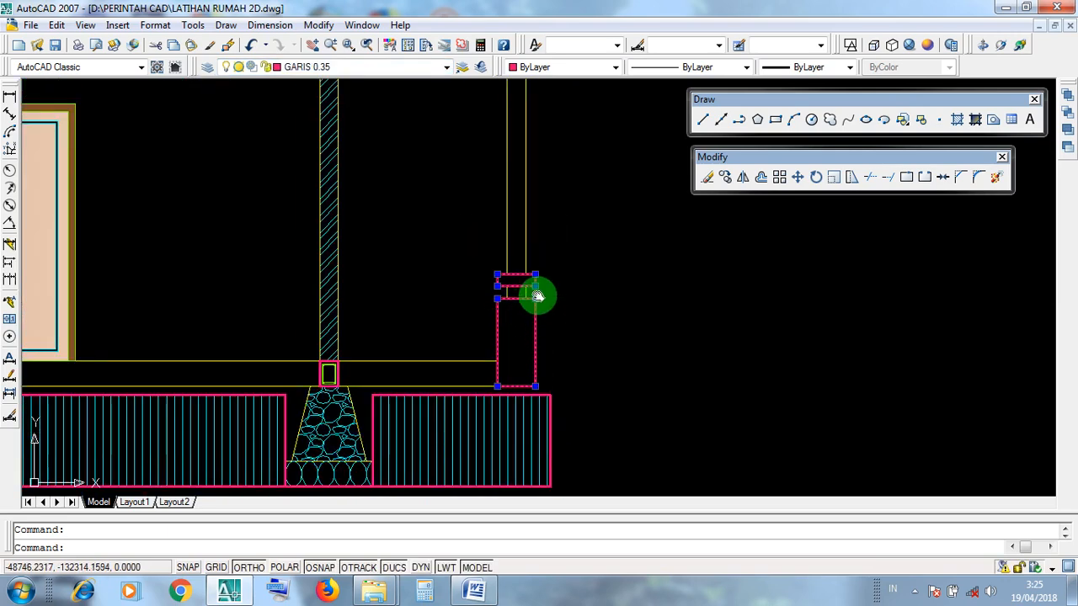
middle_drag(537, 296, 555, 390)
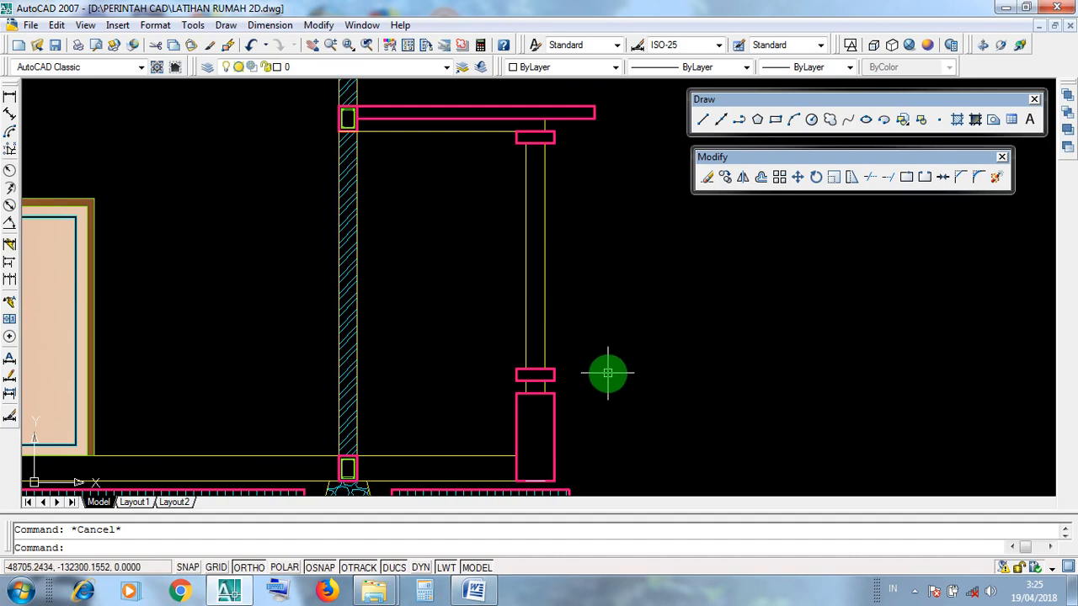
Check the layer of the upper flat block on the reference porch column in the other drawing set, clearing the selection.
scroll(607, 373, down, 2)
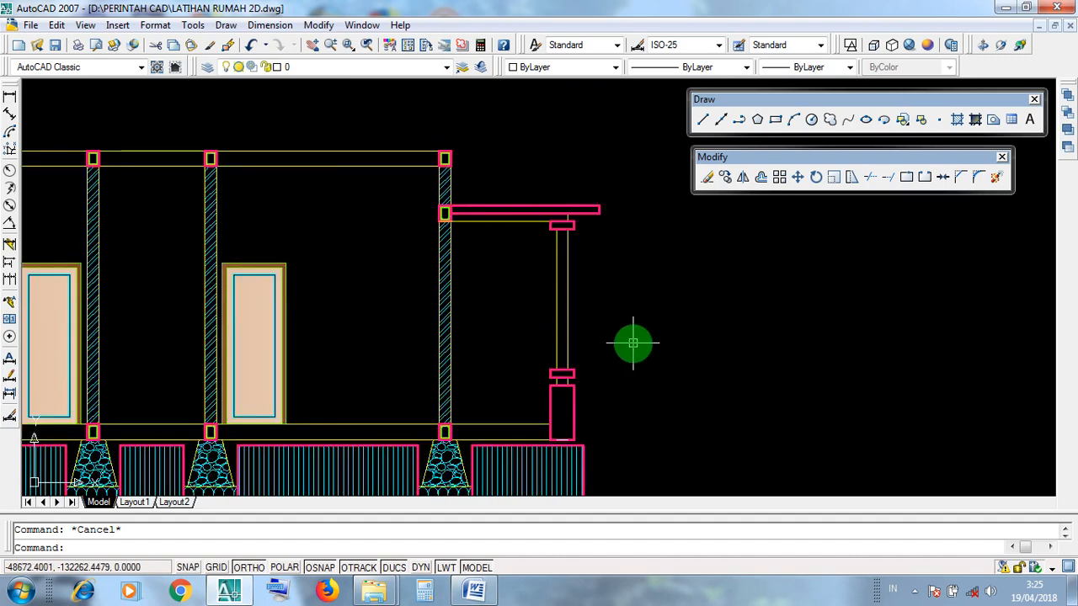
scroll(633, 342, down, 5)
scroll(715, 365, up, 3)
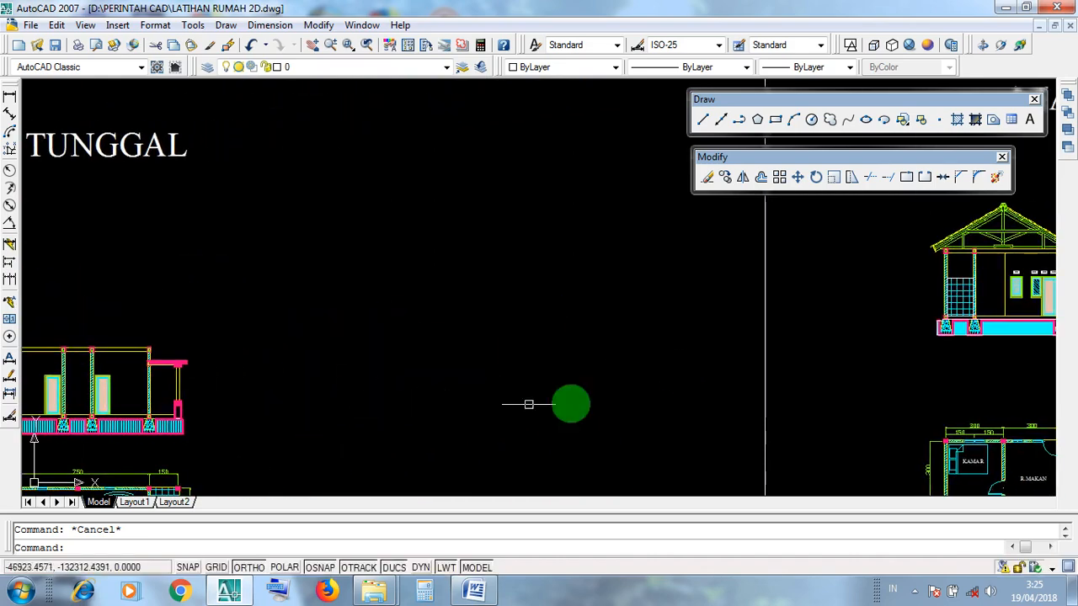
middle_drag(570, 402, 327, 484)
middle_drag(683, 442, 342, 448)
scroll(734, 413, up, 4)
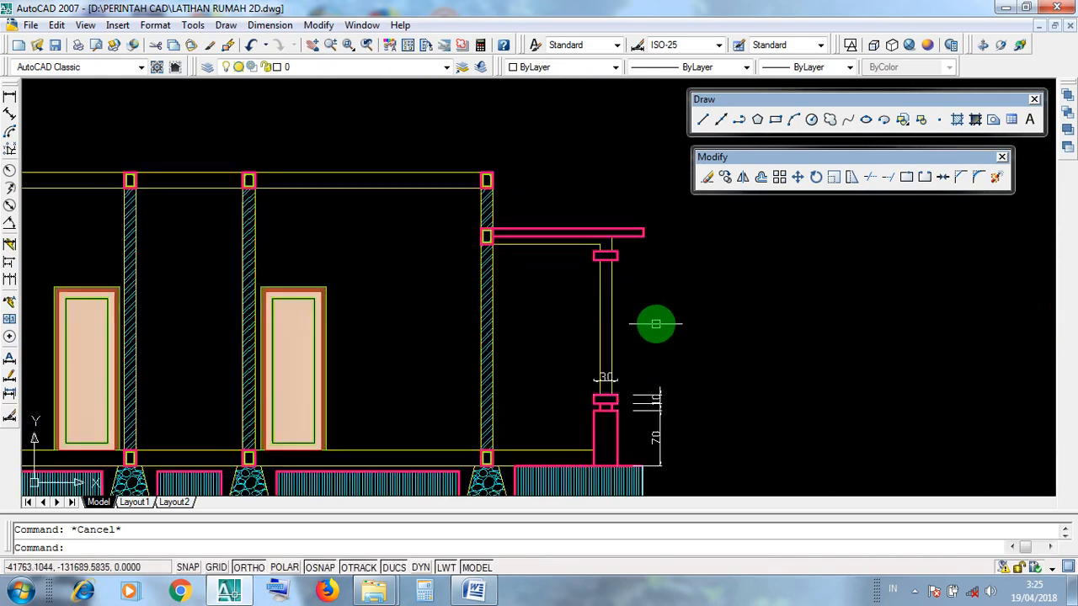
scroll(656, 322, up, 1)
mouse_move(659, 336)
middle_down()
mouse_move(655, 258)
mouse_move(661, 349)
middle_up()
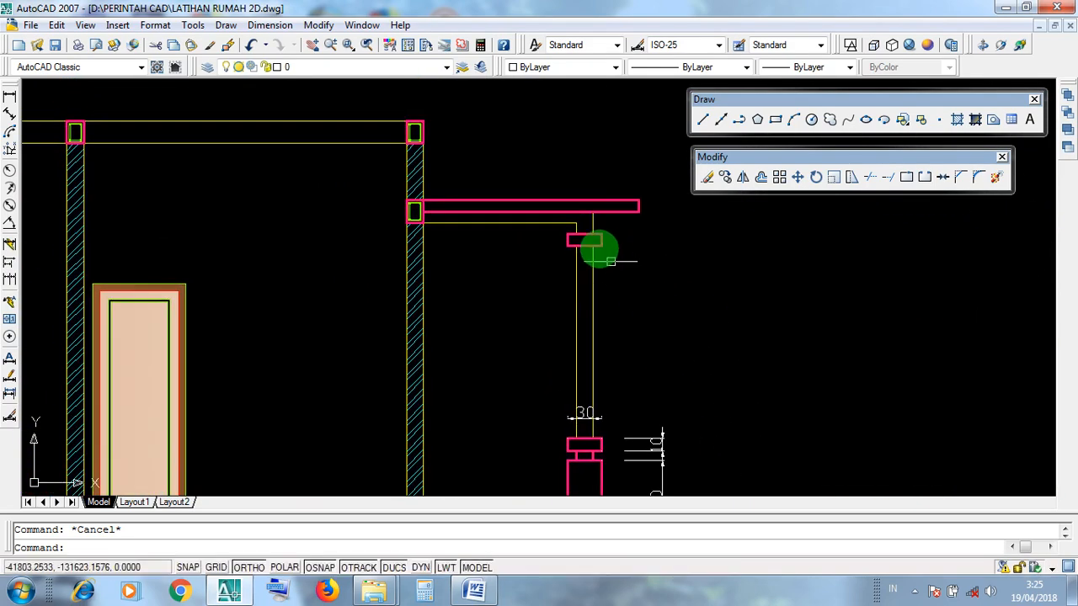
scroll(585, 223, up, 4)
click(591, 266)
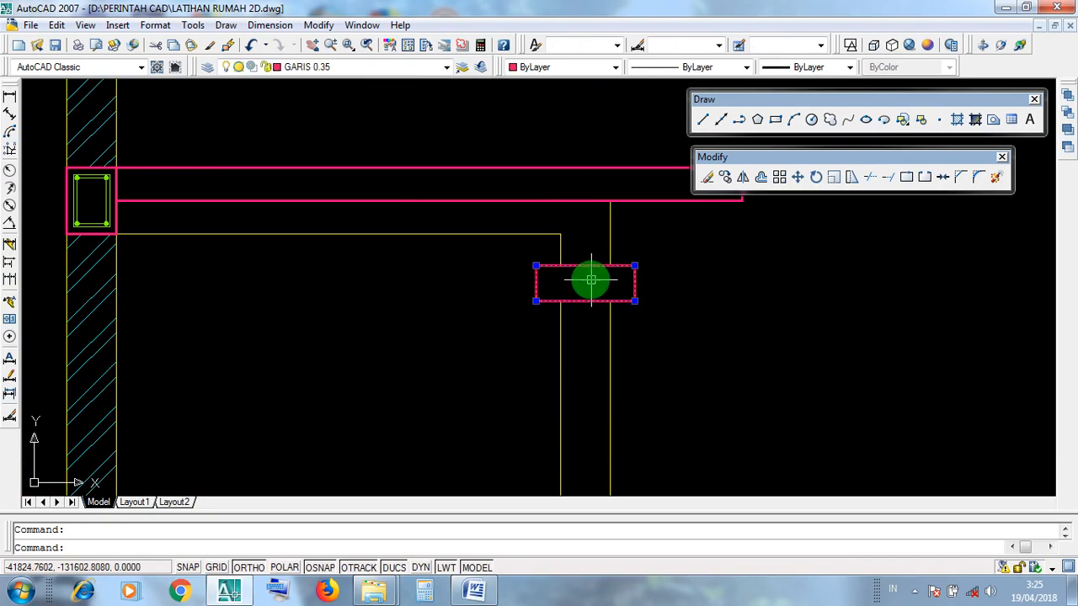
scroll(574, 246, down, 8)
scroll(830, 329, down, 1)
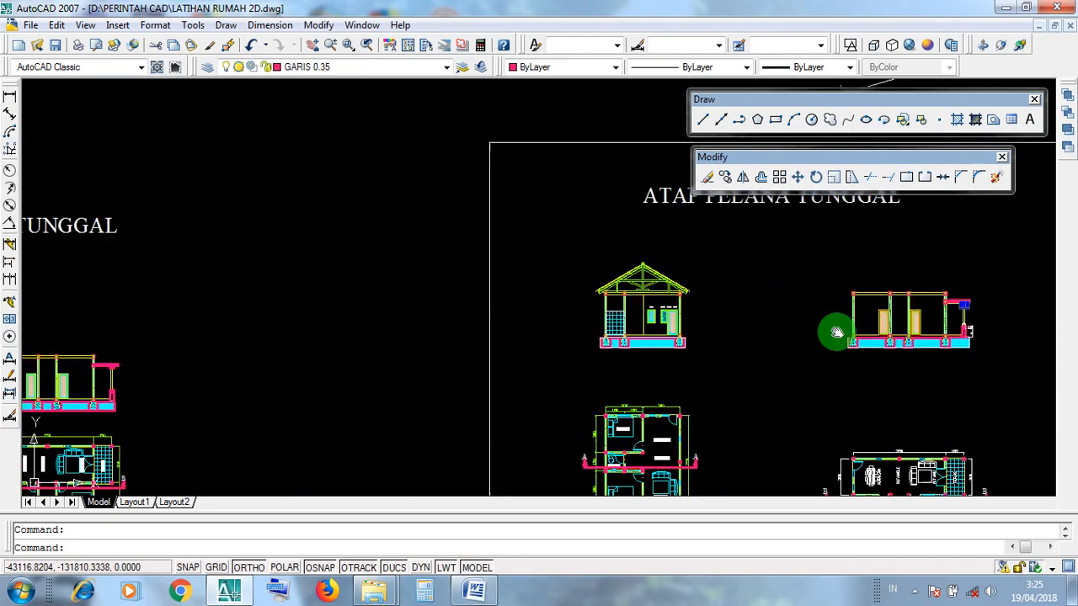
scroll(680, 336, down, 2)
key(Escape)
Inspect the porch column, its flat blocks and the porch beam in the ATAP PERISAI TUNGGAL section.
scroll(463, 350, up, 8)
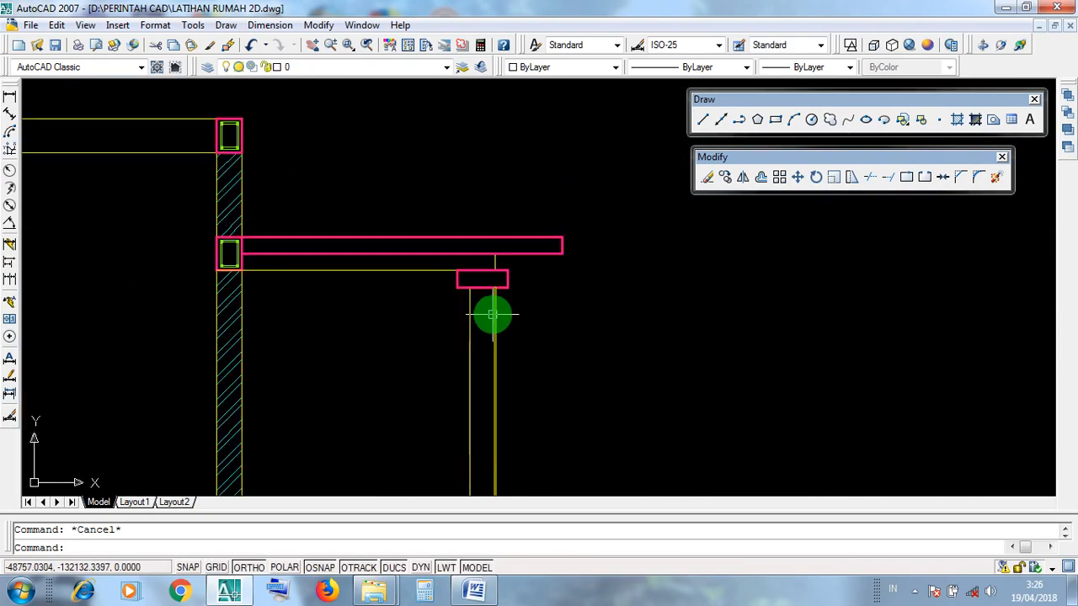
click(491, 287)
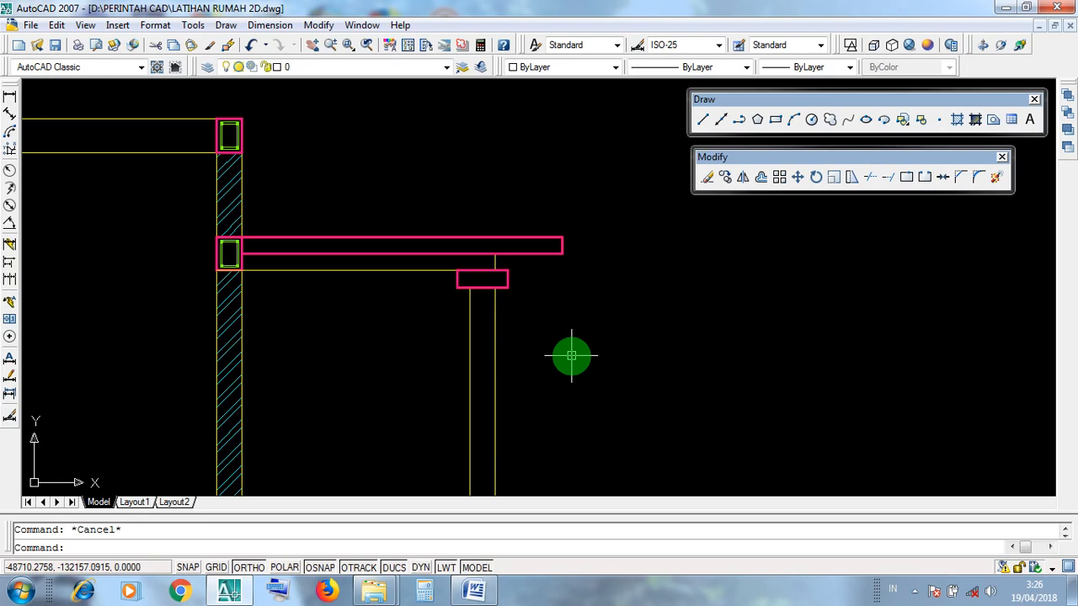
scroll(572, 355, down, 4)
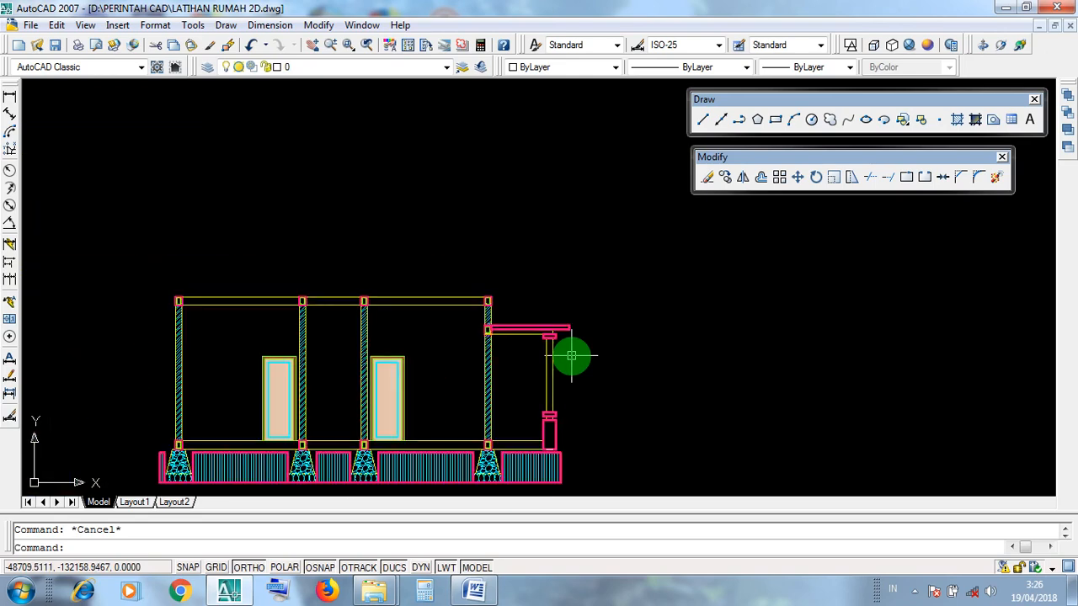
mouse_move(577, 369)
middle_down()
mouse_move(616, 343)
mouse_move(586, 354)
mouse_move(596, 337)
middle_up()
scroll(575, 363, up, 1)
scroll(576, 363, up, 1)
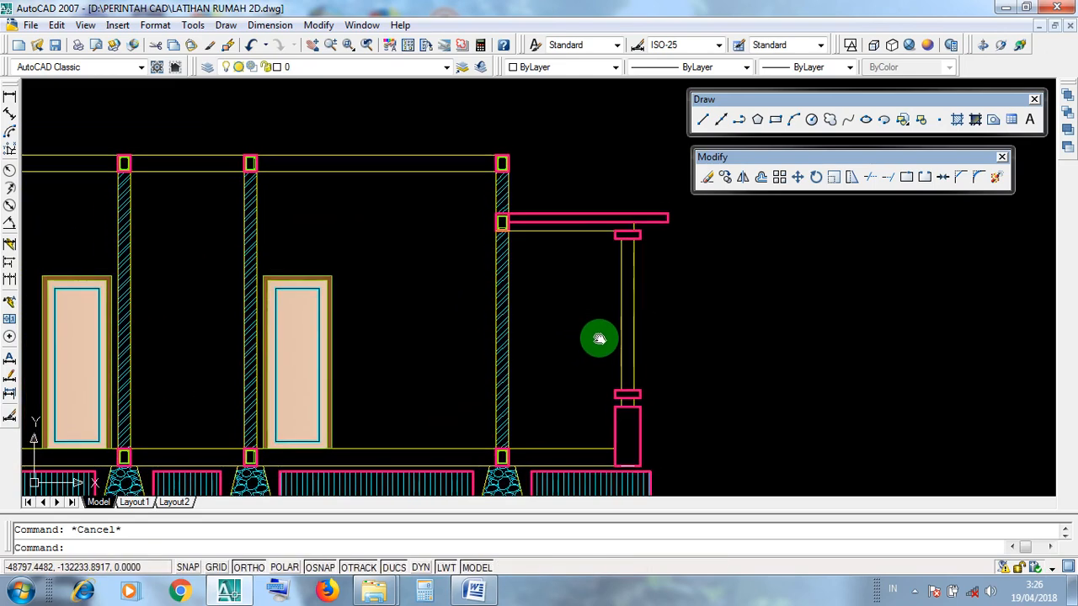
scroll(597, 338, down, 1)
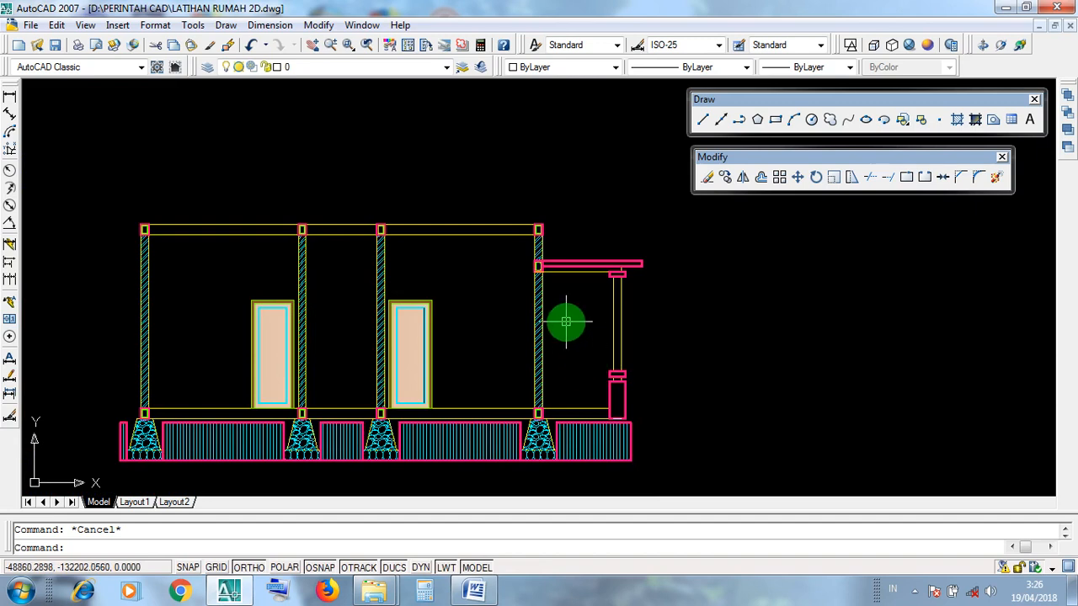
scroll(605, 276, up, 2)
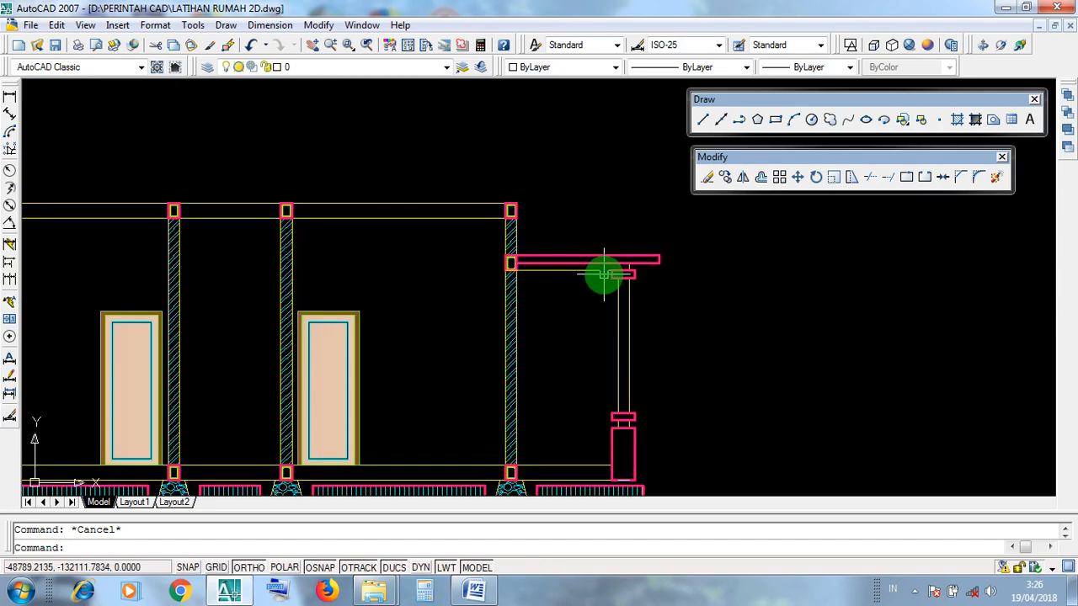
middle_drag(627, 327, 567, 300)
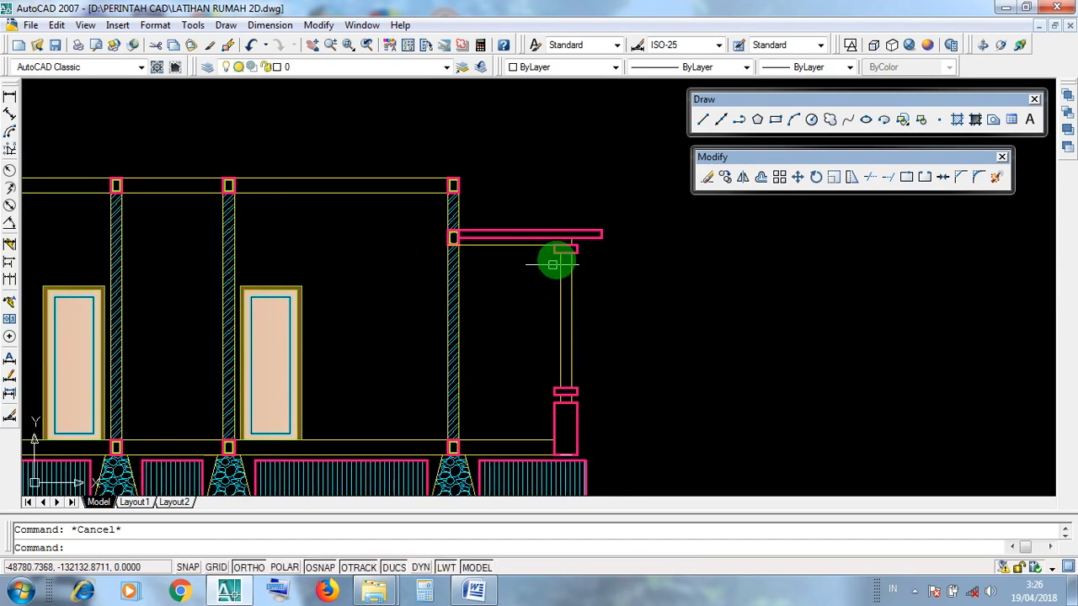
scroll(534, 300, down, 6)
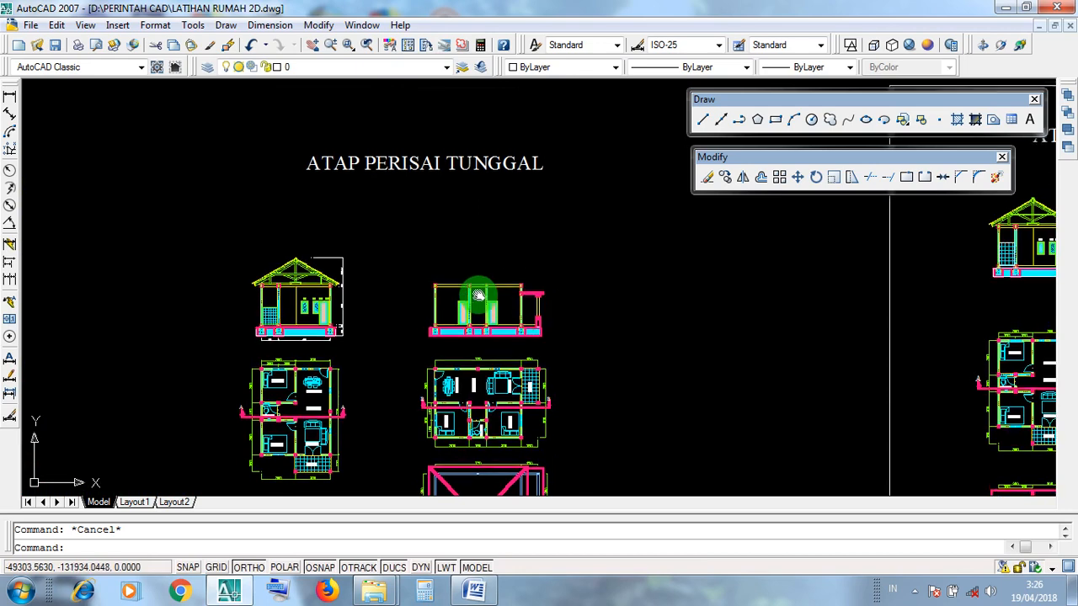
Compare the ATAP PERISAI TUNGGAL drawing set with the ATAP PELANA TUNGGAL set beside it.
middle_drag(480, 176, 505, 320)
scroll(505, 316, up, 2)
click(661, 338)
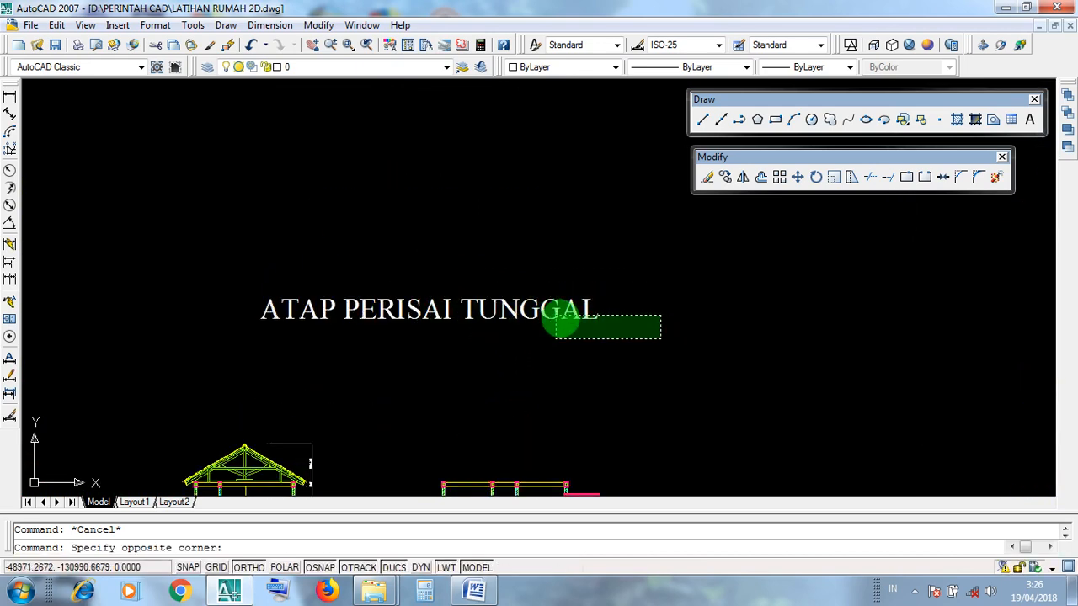
click(581, 326)
scroll(573, 326, down, 2)
middle_drag(352, 345, 705, 368)
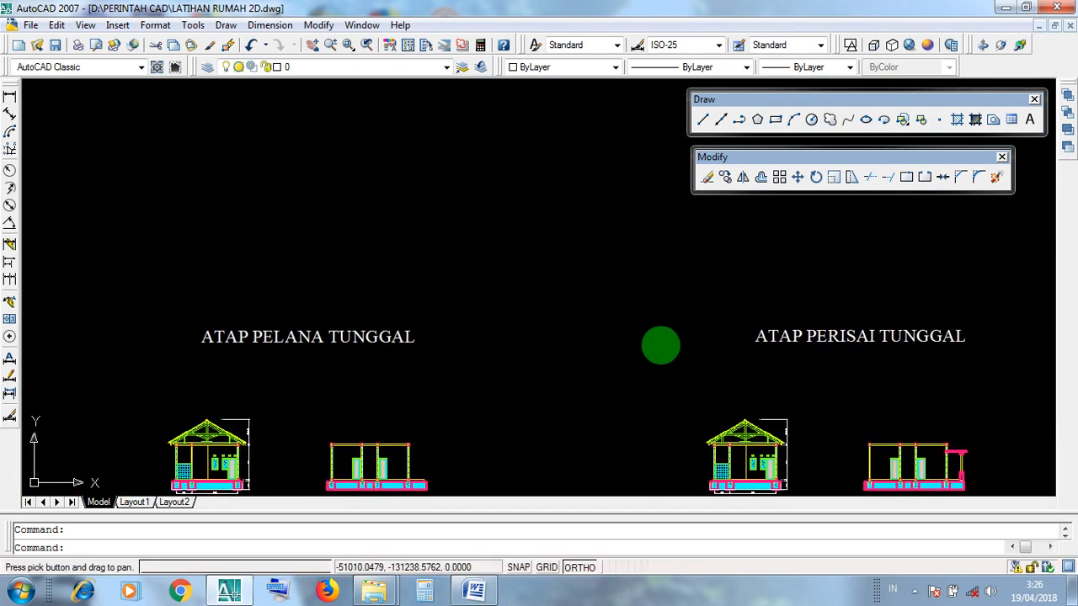
click(508, 358)
click(580, 339)
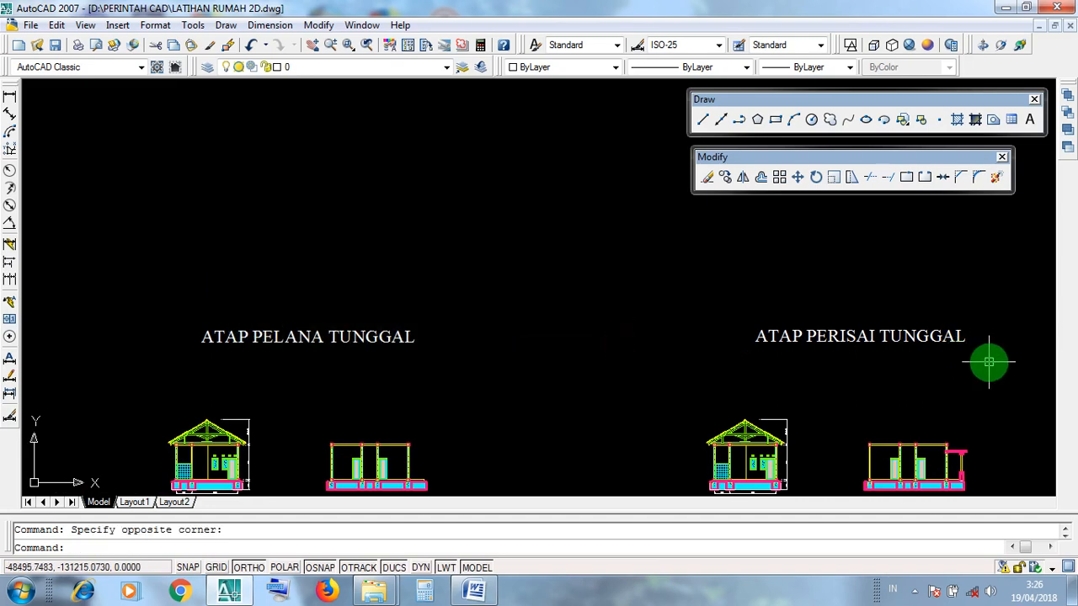
Switch to the 3D DAN LAIN2_recover.dwg drawing and examine the roofs of the hip-roof and gable-roof house models.
click(1038, 27)
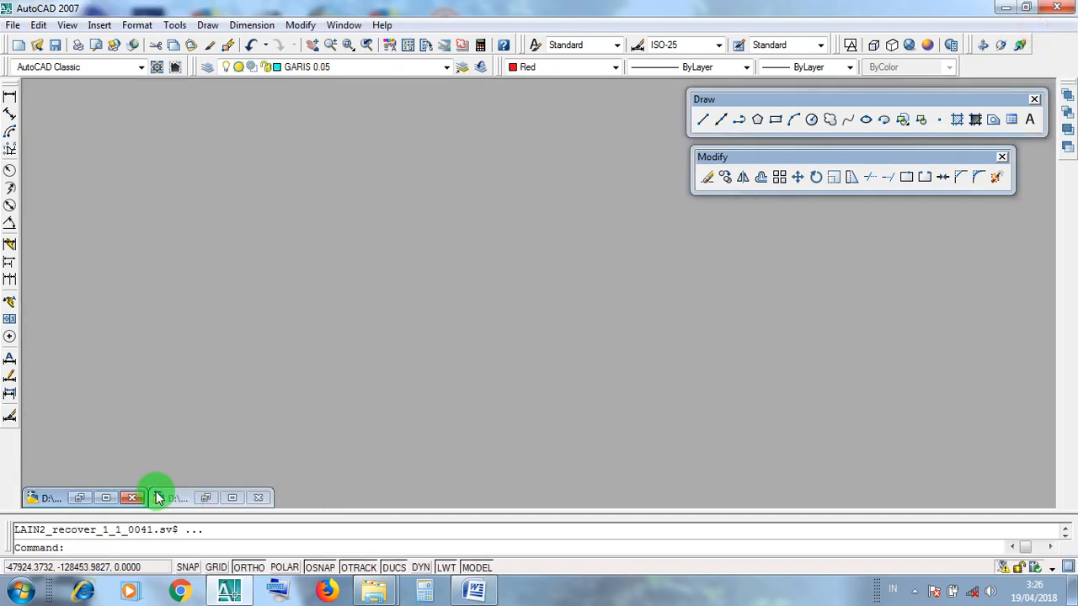
click(110, 500)
scroll(599, 453, down, 6)
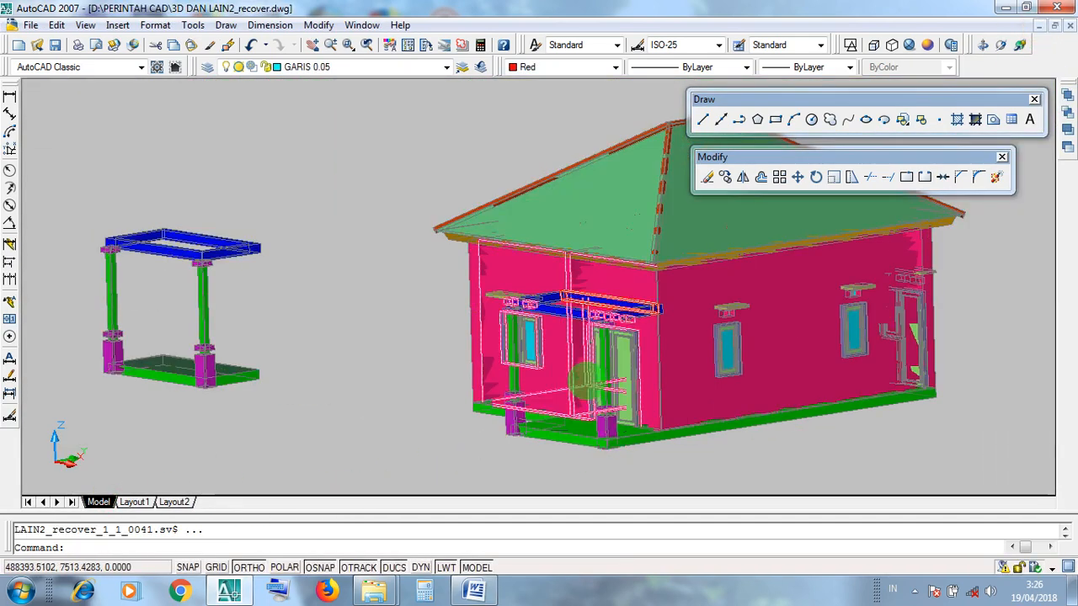
middle_drag(580, 379, 582, 449)
middle_drag(681, 317, 596, 361)
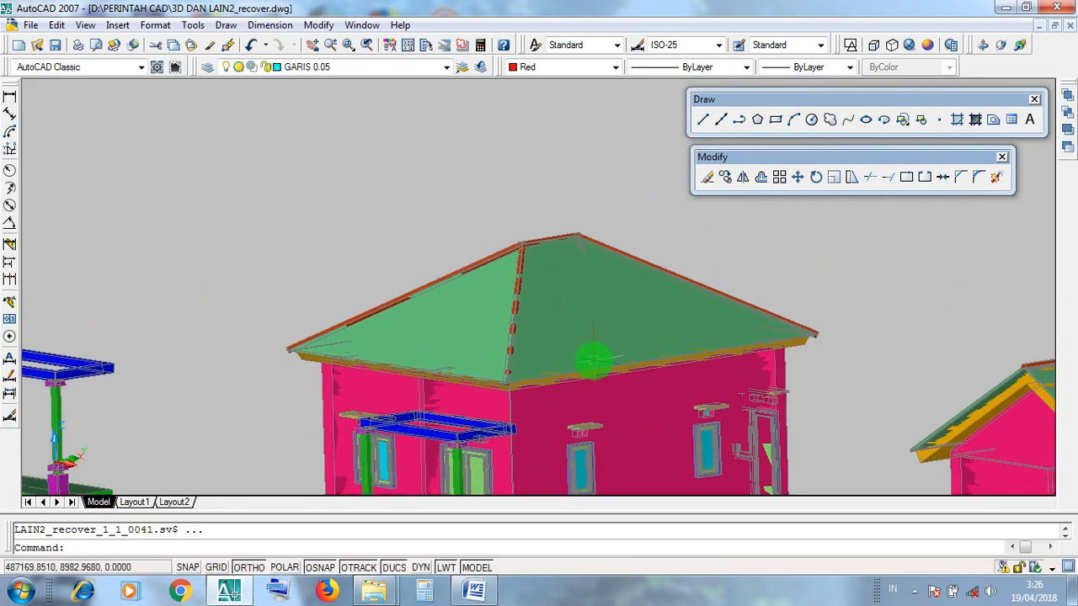
shift+middle_drag(821, 393, 295, 252)
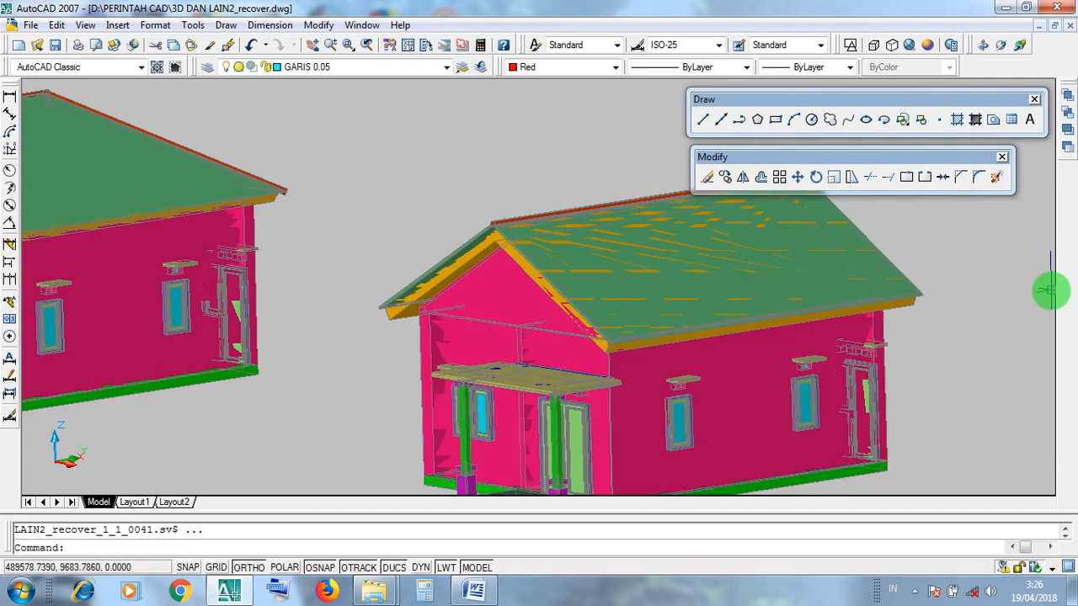
Minimize the 3D DAN LAIN2_recover.dwg drawing and bring back the LATIHAN RUMAH 2D.dwg drawing.
click(1005, 10)
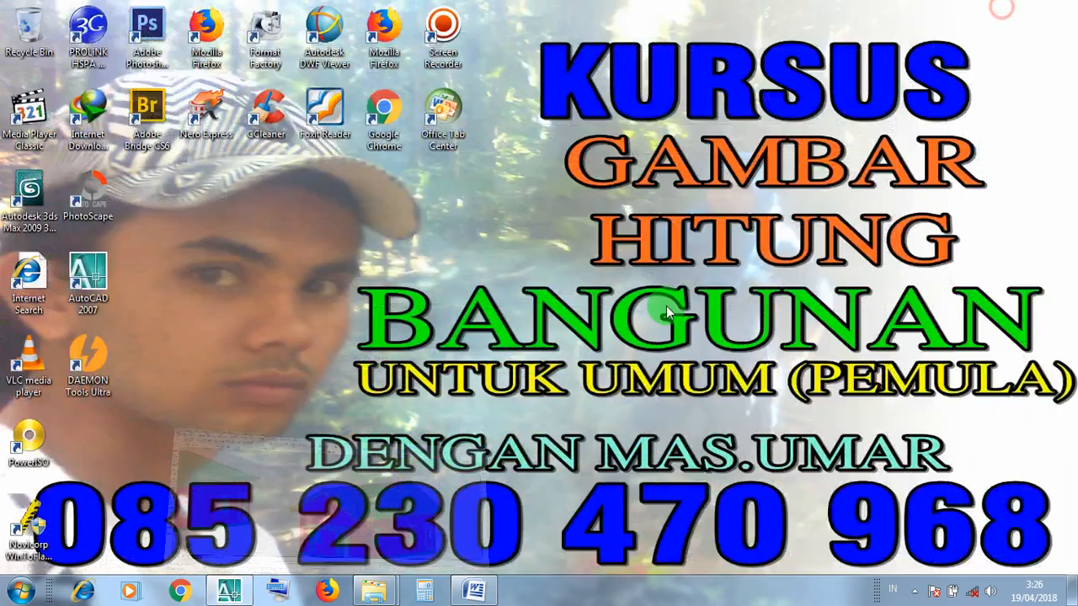
click(228, 594)
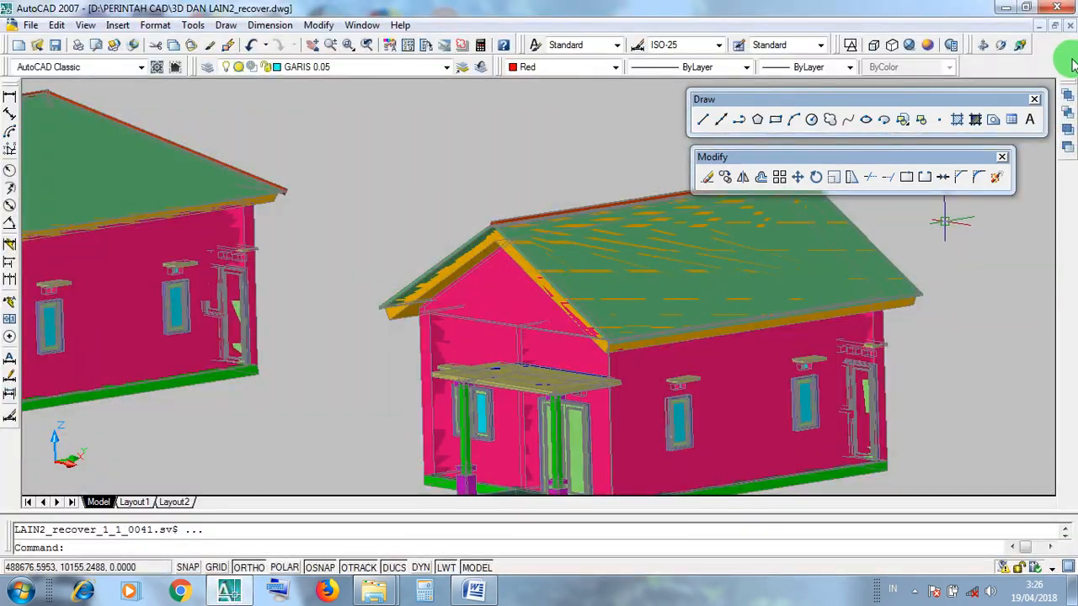
click(1040, 26)
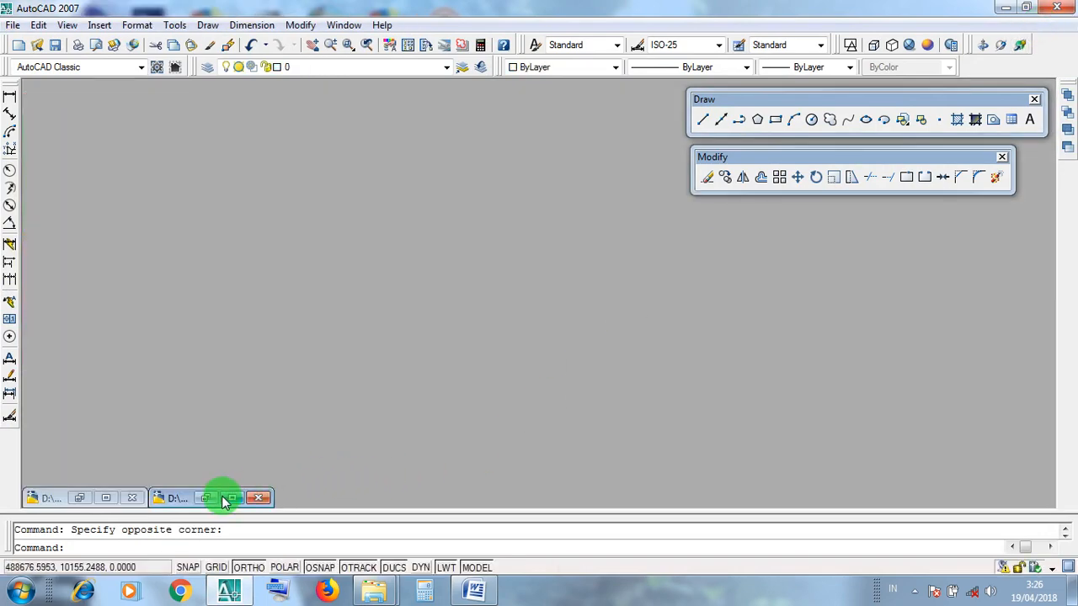
click(230, 498)
Review the porch column in the ATAP PERISAI TUNGGAL section and save the drawing.
middle_drag(373, 404, 351, 290)
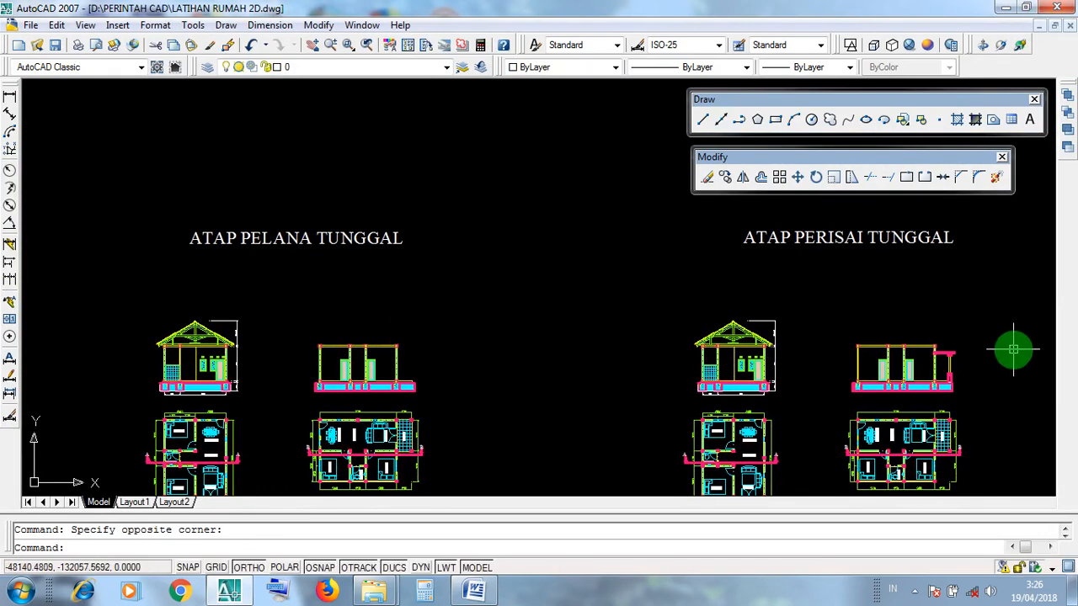
scroll(1013, 349, up, 5)
scroll(730, 379, down, 4)
scroll(666, 389, up, 5)
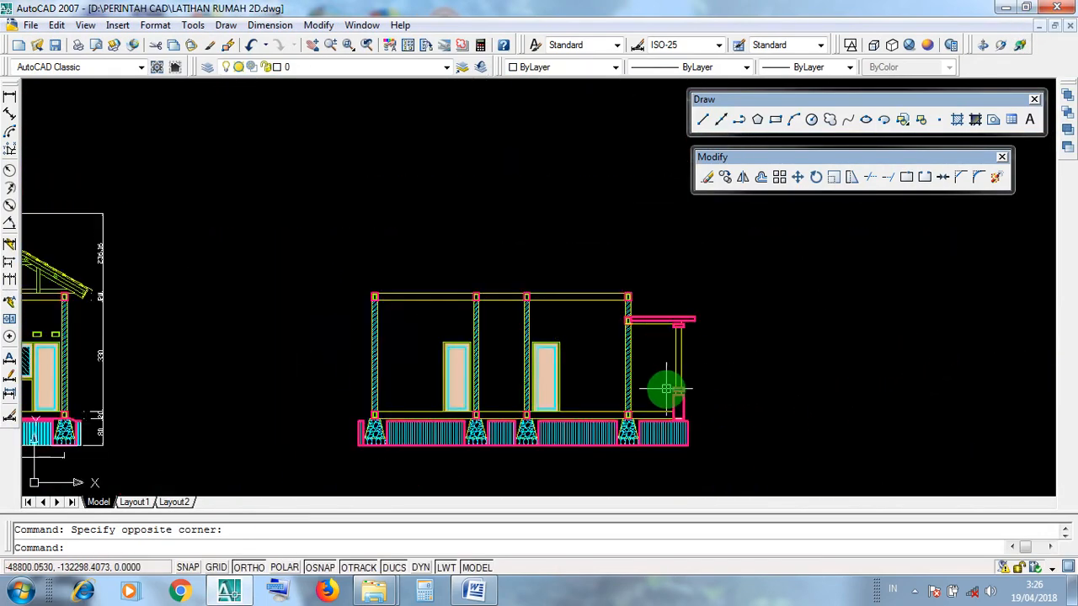
scroll(667, 389, up, 3)
mouse_move(741, 409)
middle_down()
mouse_move(582, 397)
mouse_move(618, 376)
middle_up()
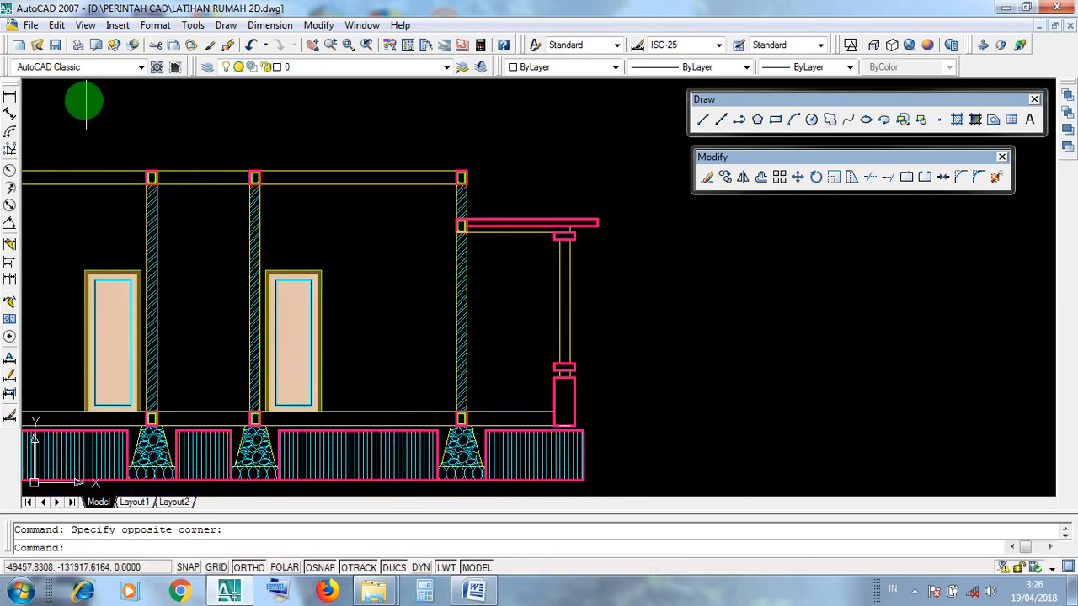
click(56, 46)
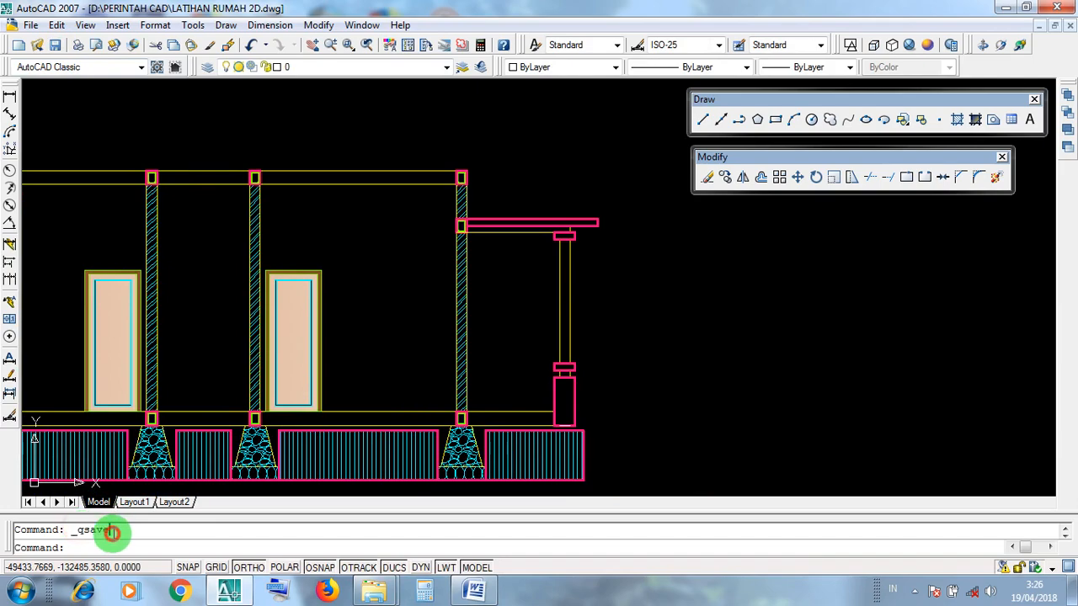
click(1010, 10)
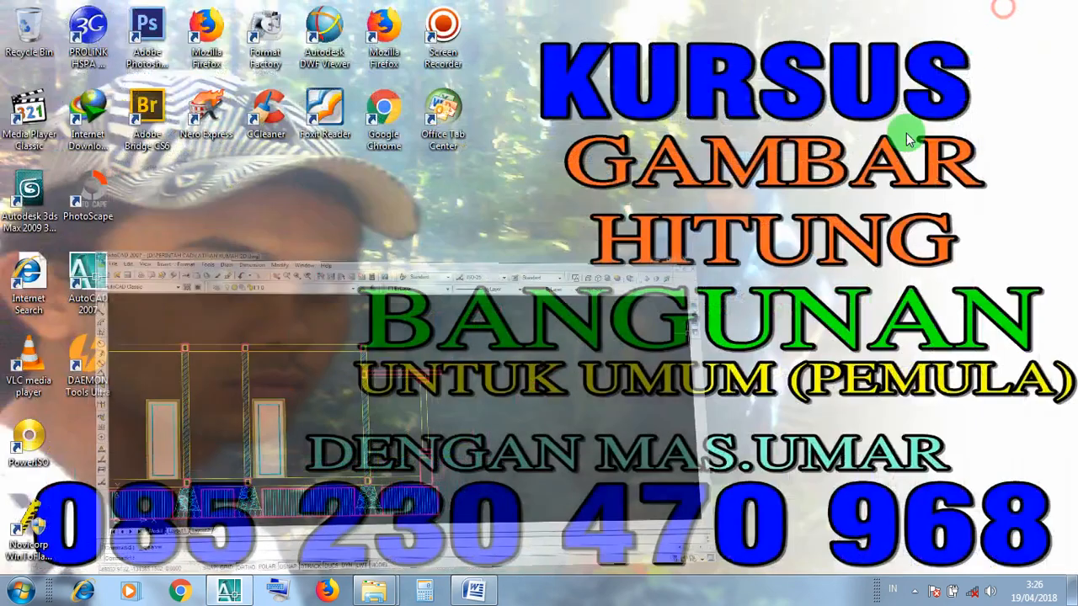
right_click(854, 208)
click(895, 255)
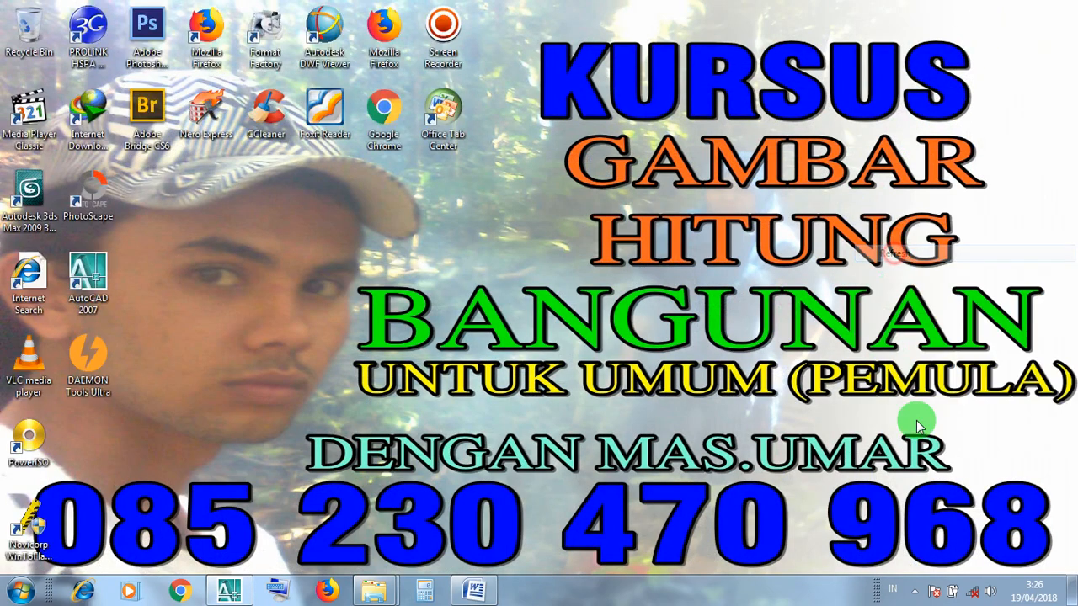
click(915, 590)
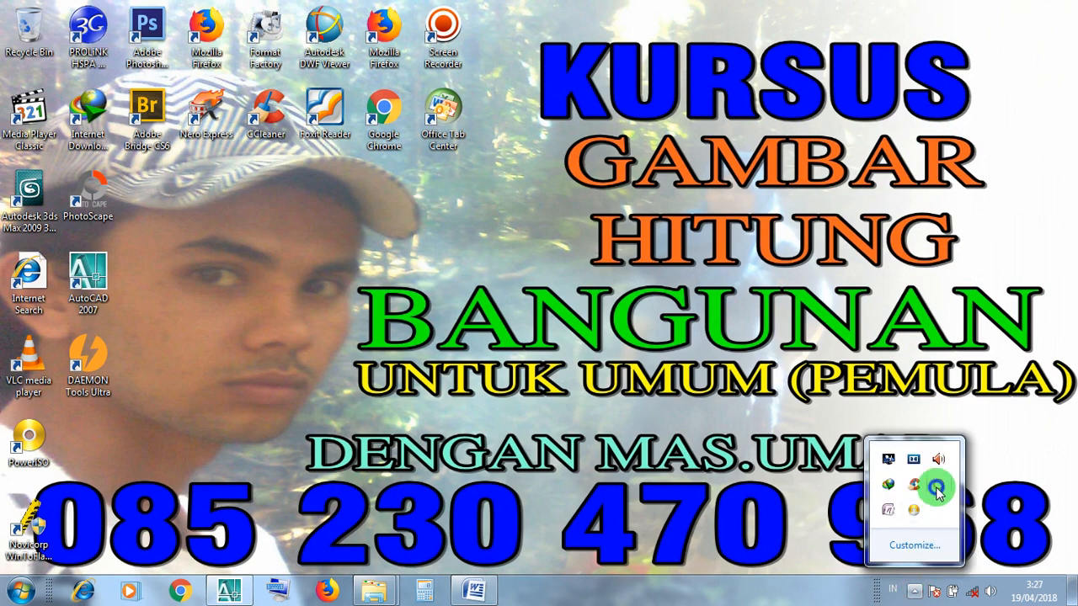